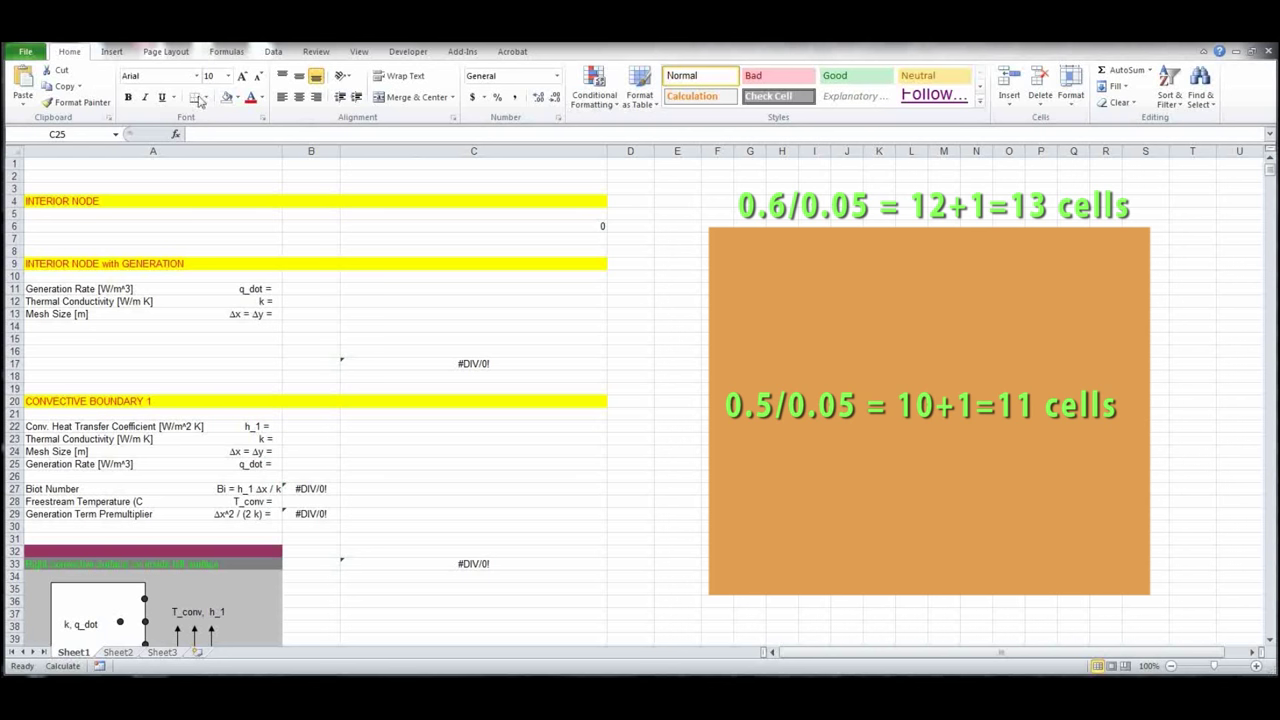
Step: Fill cell F5 and the top row F5:R5 orange
{"action": "left_click", "coordinate": [724, 215]}
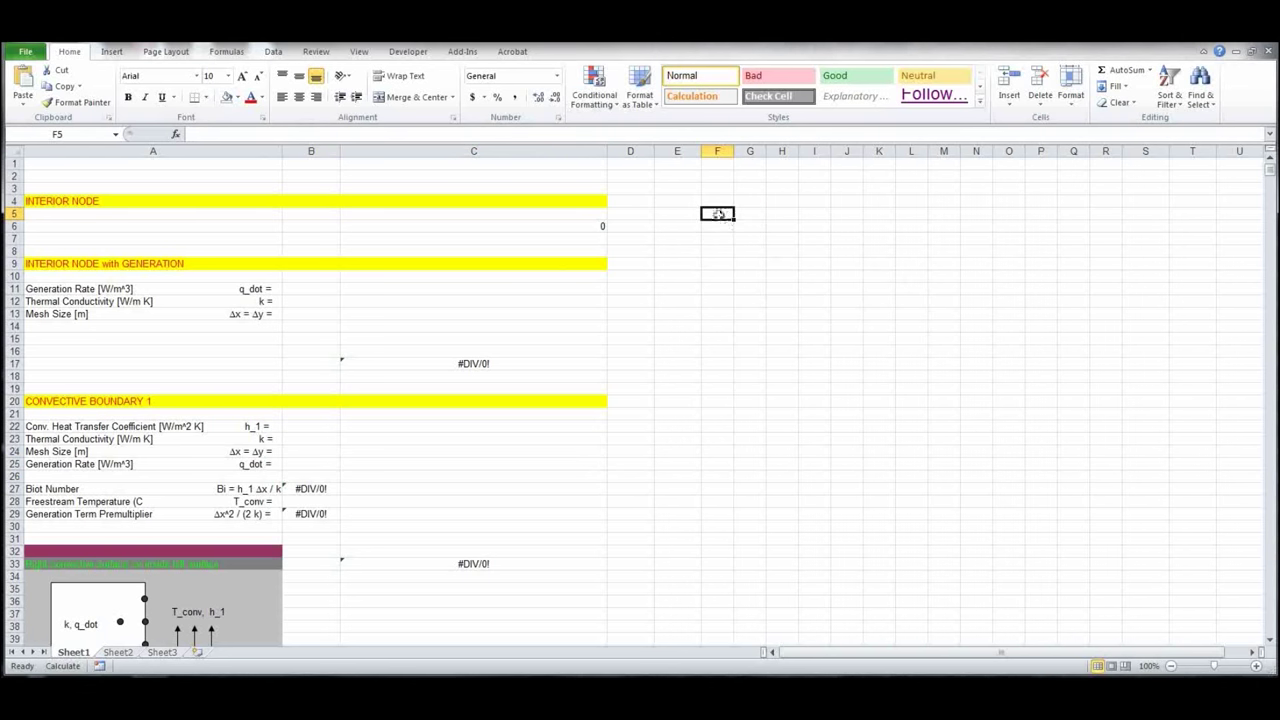
{"action": "left_click", "coordinate": [238, 97]}
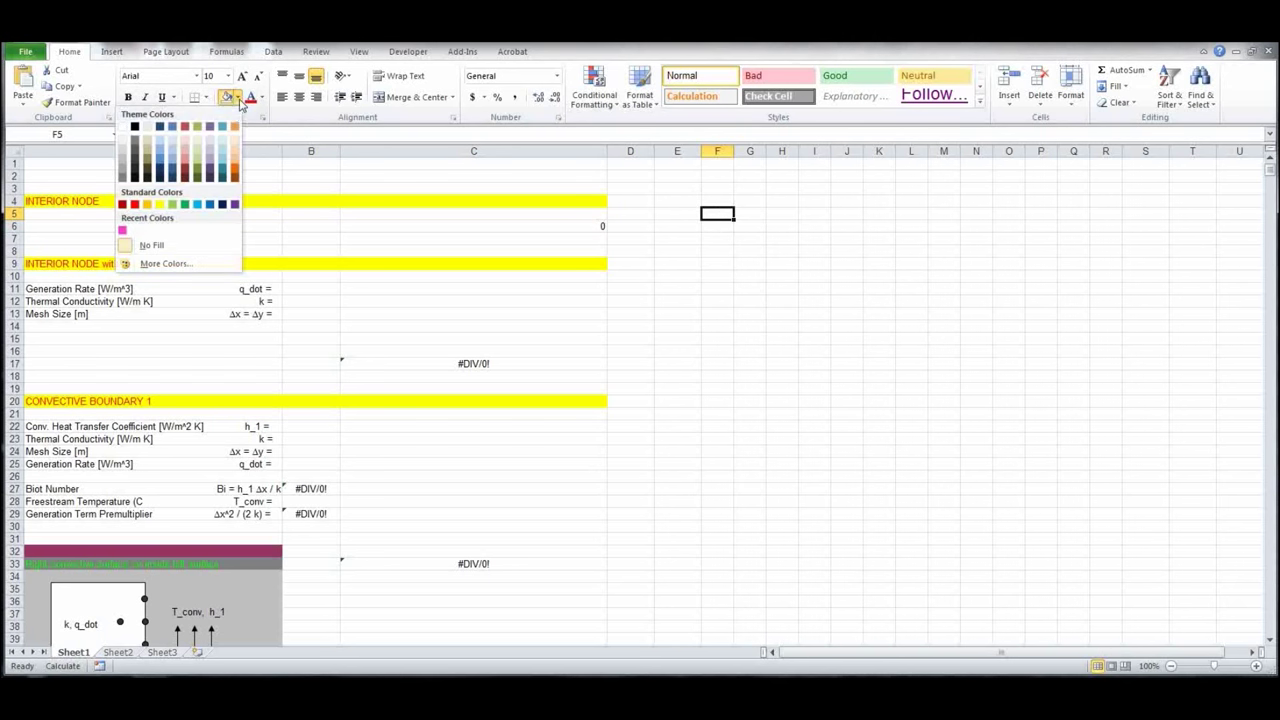
{"action": "left_click", "coordinate": [147, 204]}
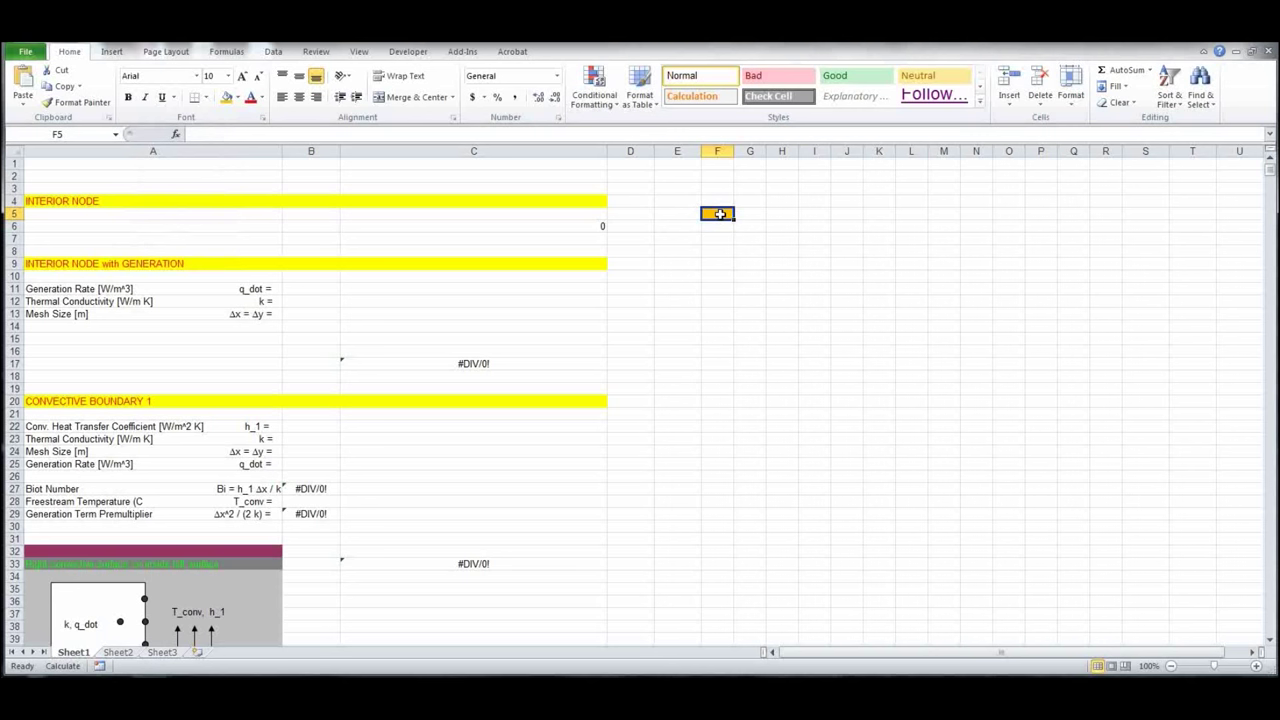
{"action": "key", "text": "shift+Right"}
{"action": "key", "text": "shift+Right"}
{"action": "key", "text": "shift+Right"}
{"action": "key", "text": "shift+Right"}
{"action": "key", "text": "shift+Right"}
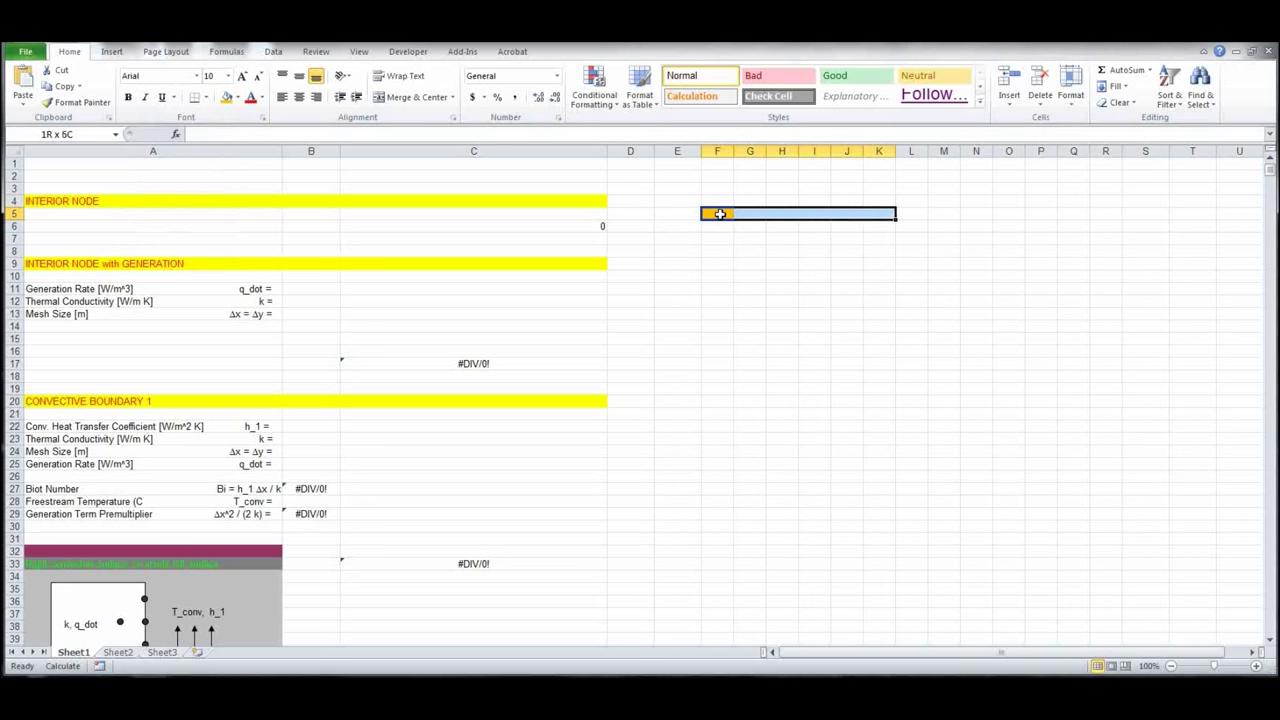
{"action": "key", "text": "shift+Right"}
{"action": "key", "text": "shift+Right"}
{"action": "key", "text": "shift+Right"}
{"action": "key", "text": "shift+Right"}
{"action": "key", "text": "shift+Right"}
{"action": "key", "text": "shift+Right"}
{"action": "key", "text": "shift+Right"}
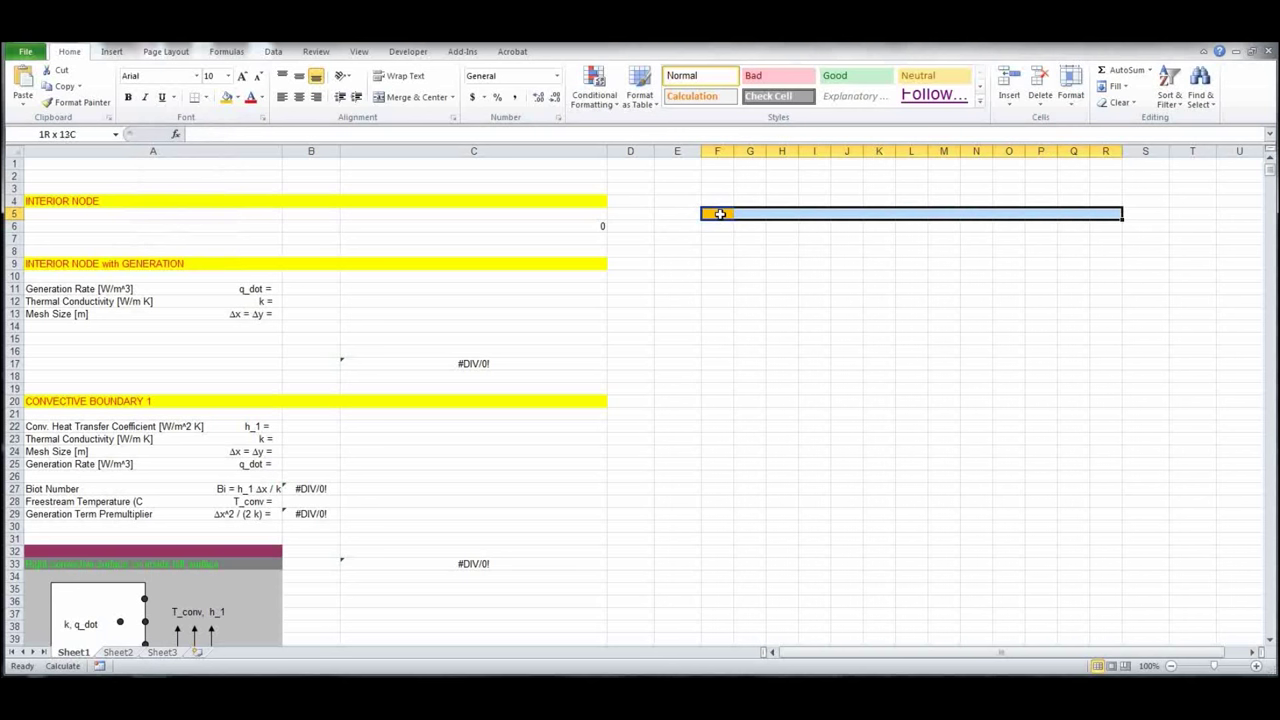
{"action": "left_click", "coordinate": [227, 97]}
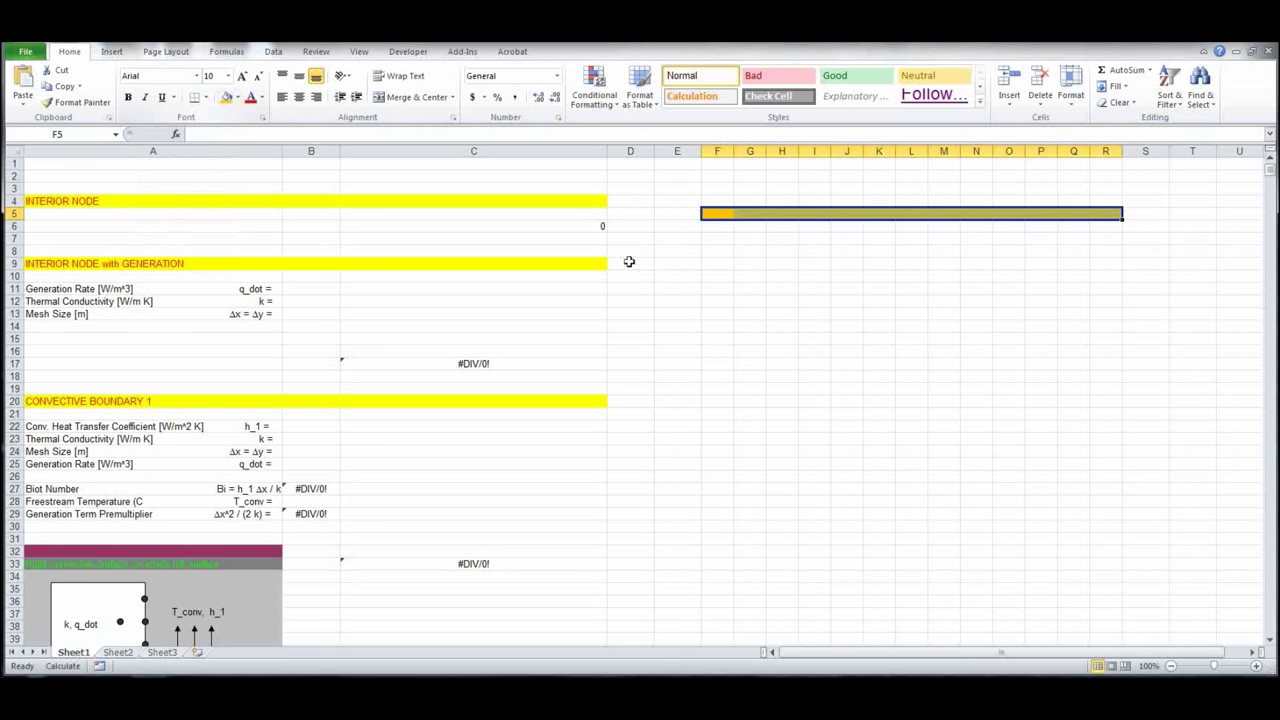
Step: Extend the orange fill down F5:F15 and across the whole F5:R15 block
{"action": "left_click", "coordinate": [716, 214]}
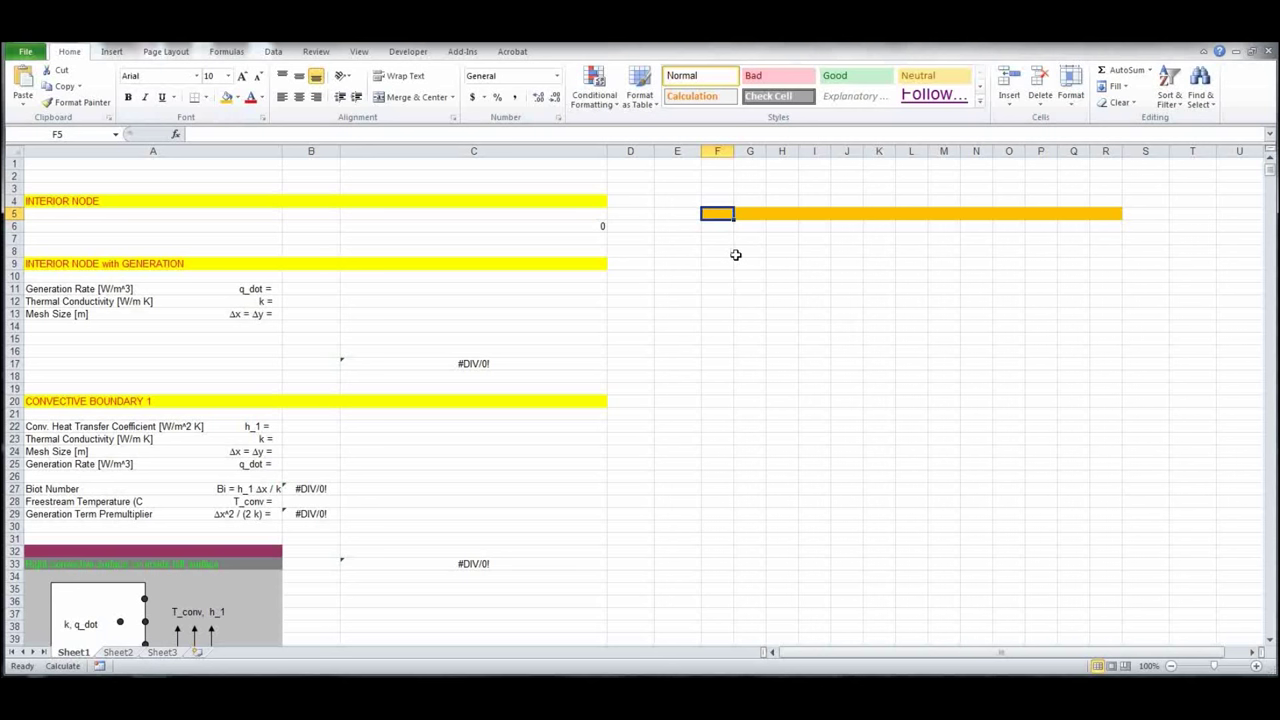
{"action": "left_click_drag", "start_coordinate": [735, 255], "coordinate": [735, 255]}
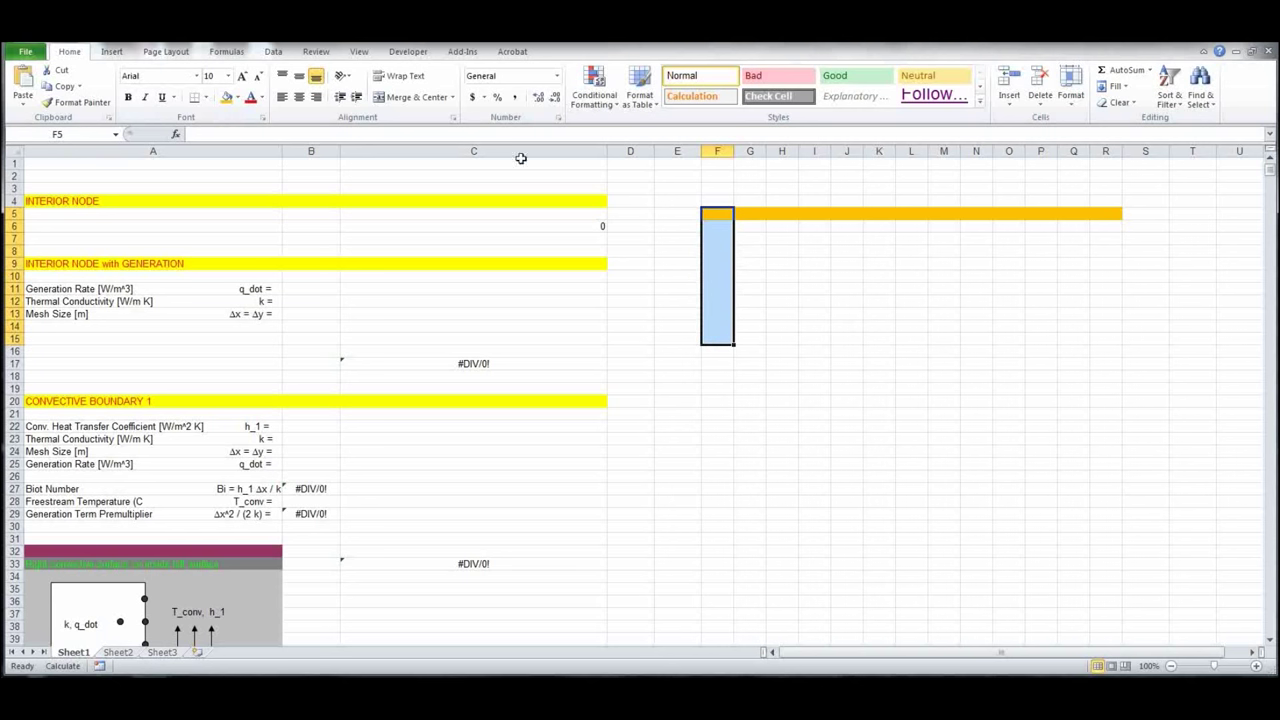
{"action": "left_click", "coordinate": [226, 97]}
{"action": "left_click_drag", "start_coordinate": [714, 214], "coordinate": [1098, 333]}
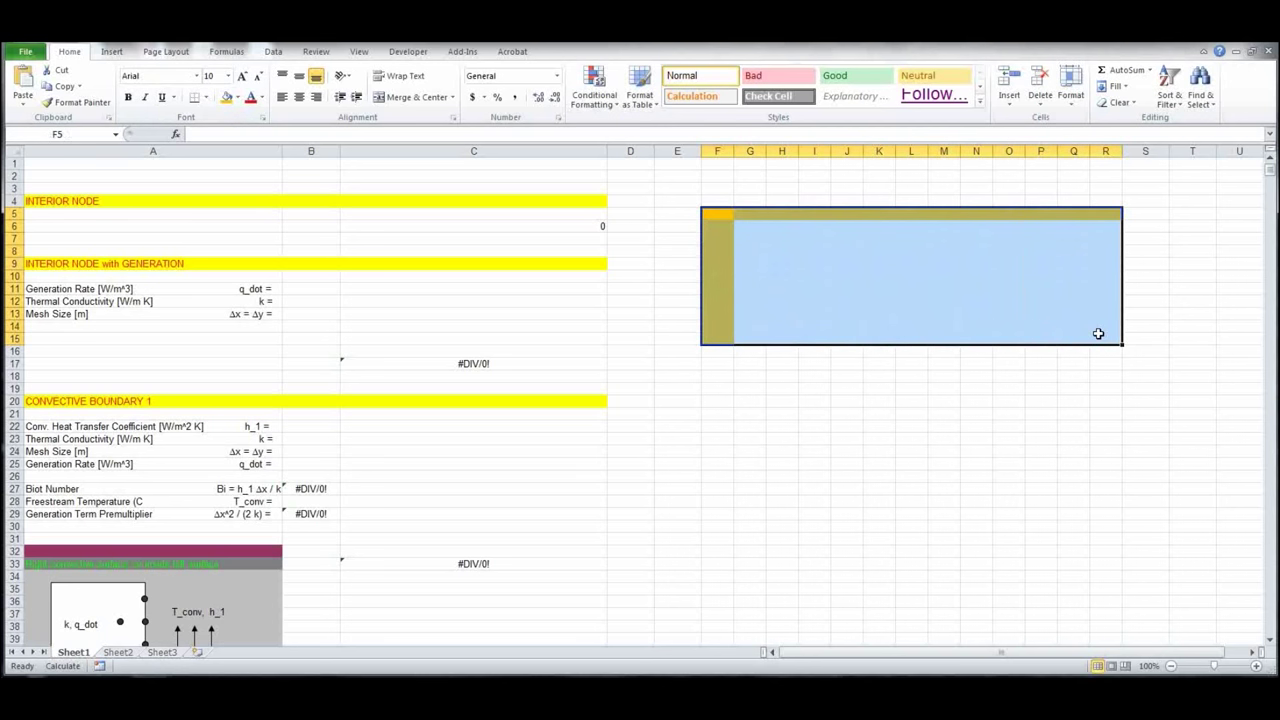
{"action": "left_click", "coordinate": [226, 97]}
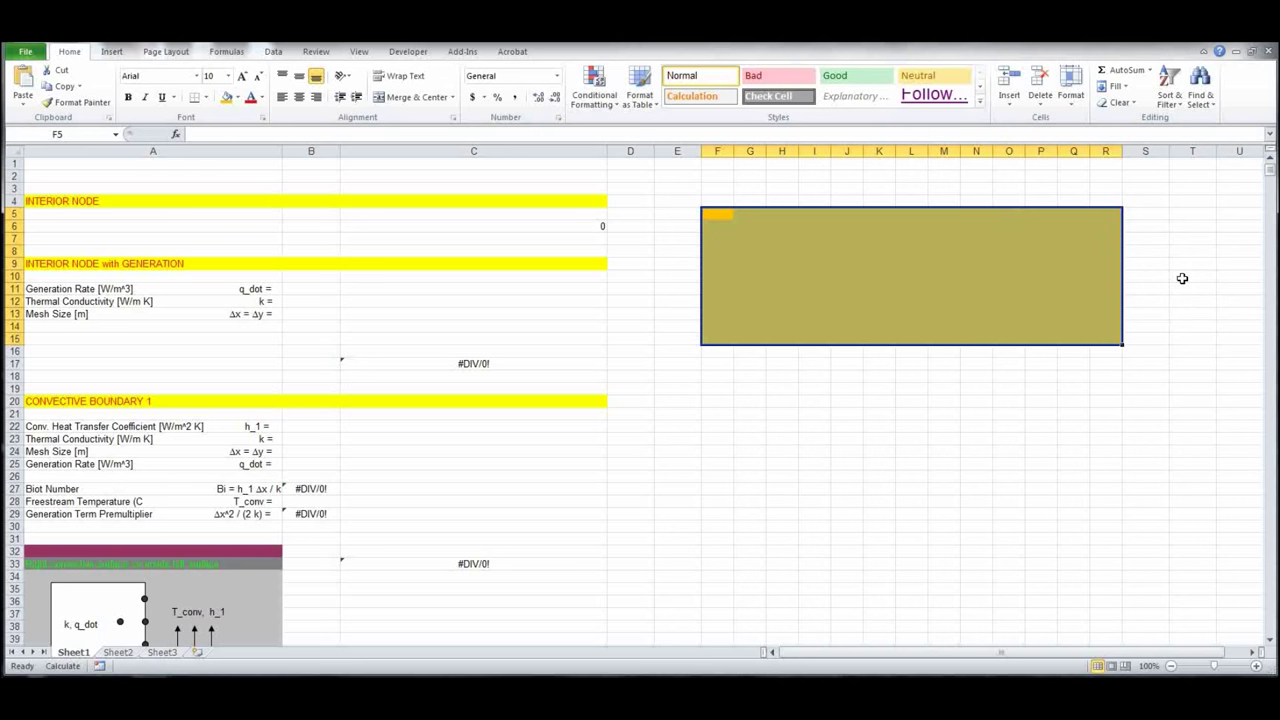
{"action": "left_click", "coordinate": [1182, 278]}
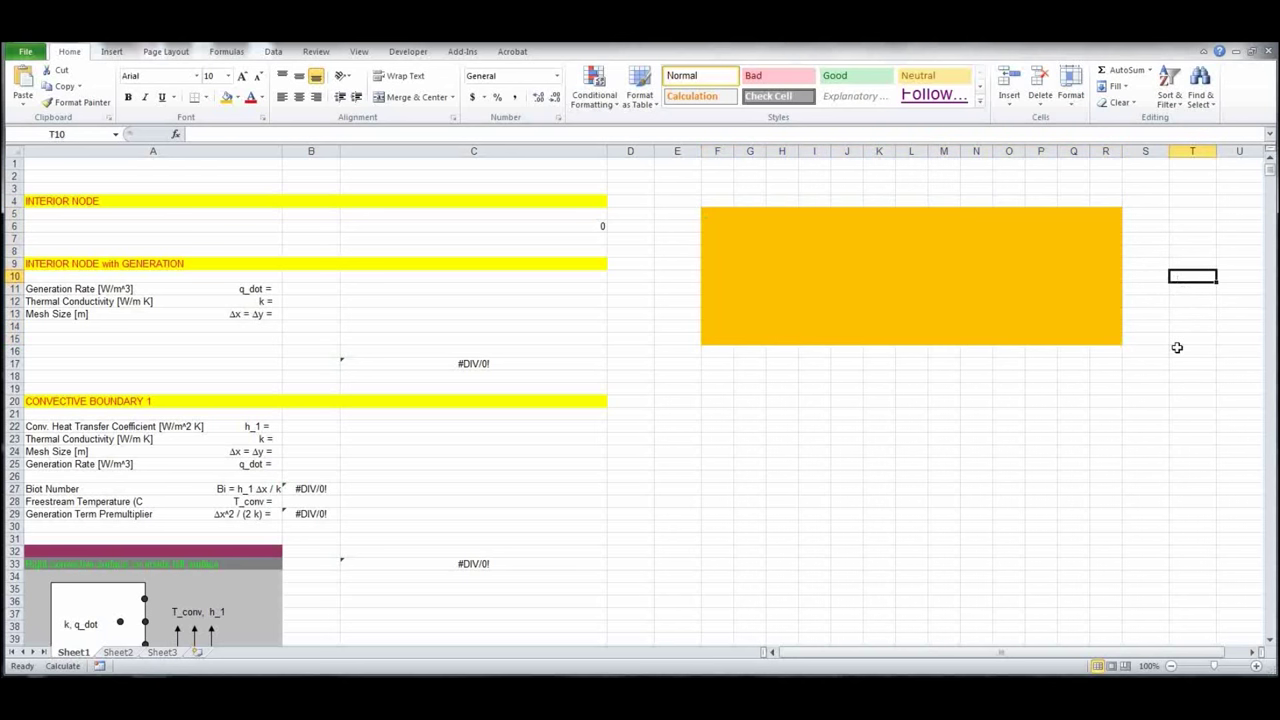
Step: Fill test cell T10, row F4:R4 and column S4:S15 light blue
{"action": "left_click", "coordinate": [237, 97]}
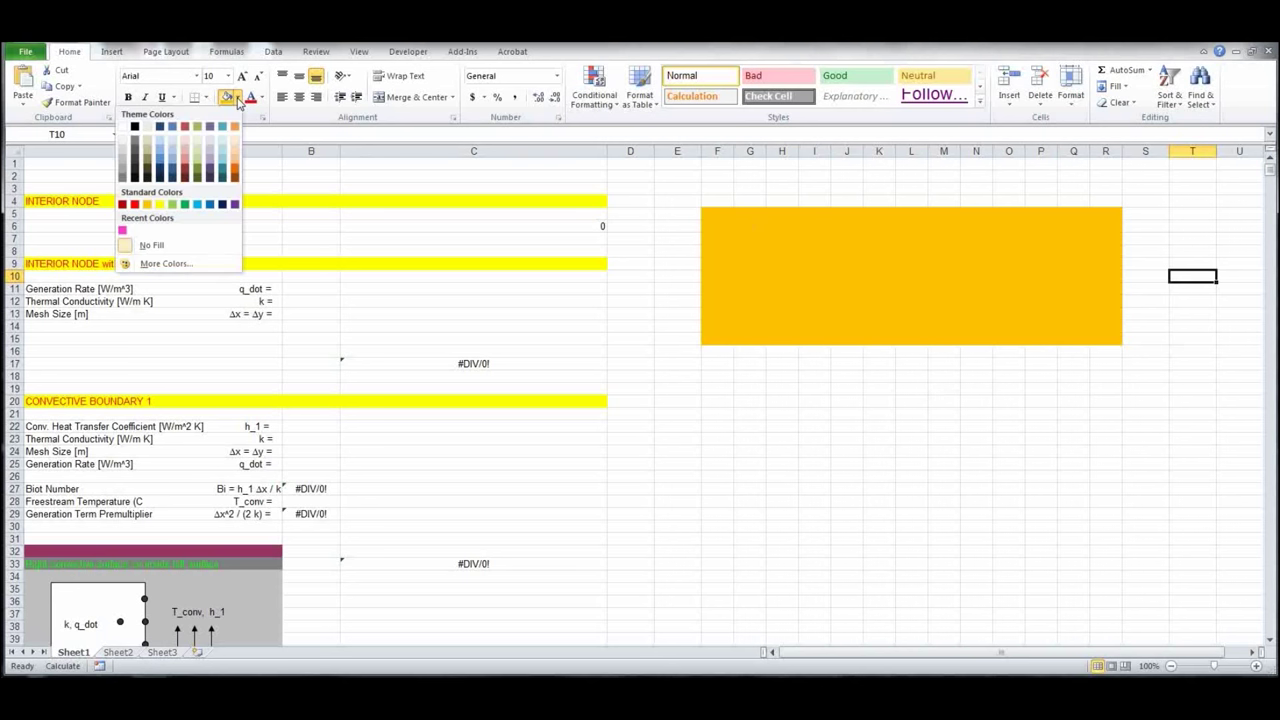
{"action": "left_click", "coordinate": [197, 204]}
{"action": "left_click_drag", "start_coordinate": [720, 201], "coordinate": [1091, 202]}
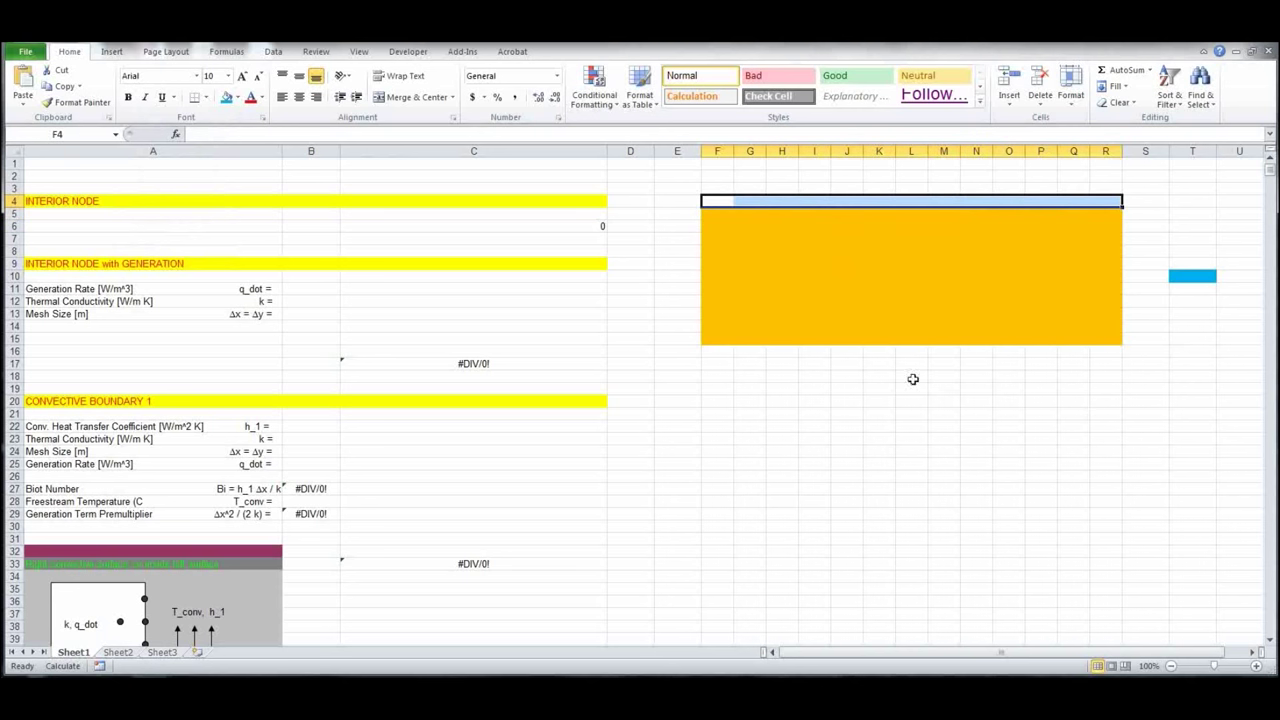
{"action": "left_click", "coordinate": [226, 97]}
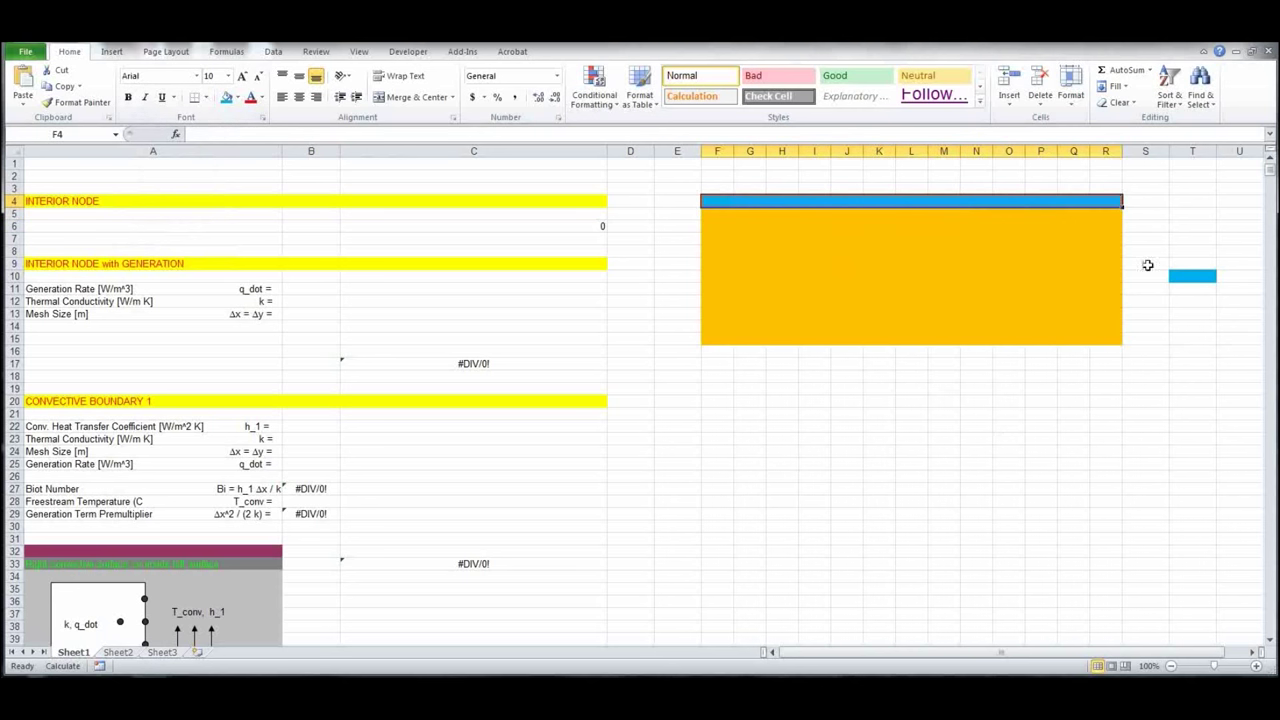
{"action": "left_click_drag", "start_coordinate": [1149, 203], "coordinate": [1143, 342]}
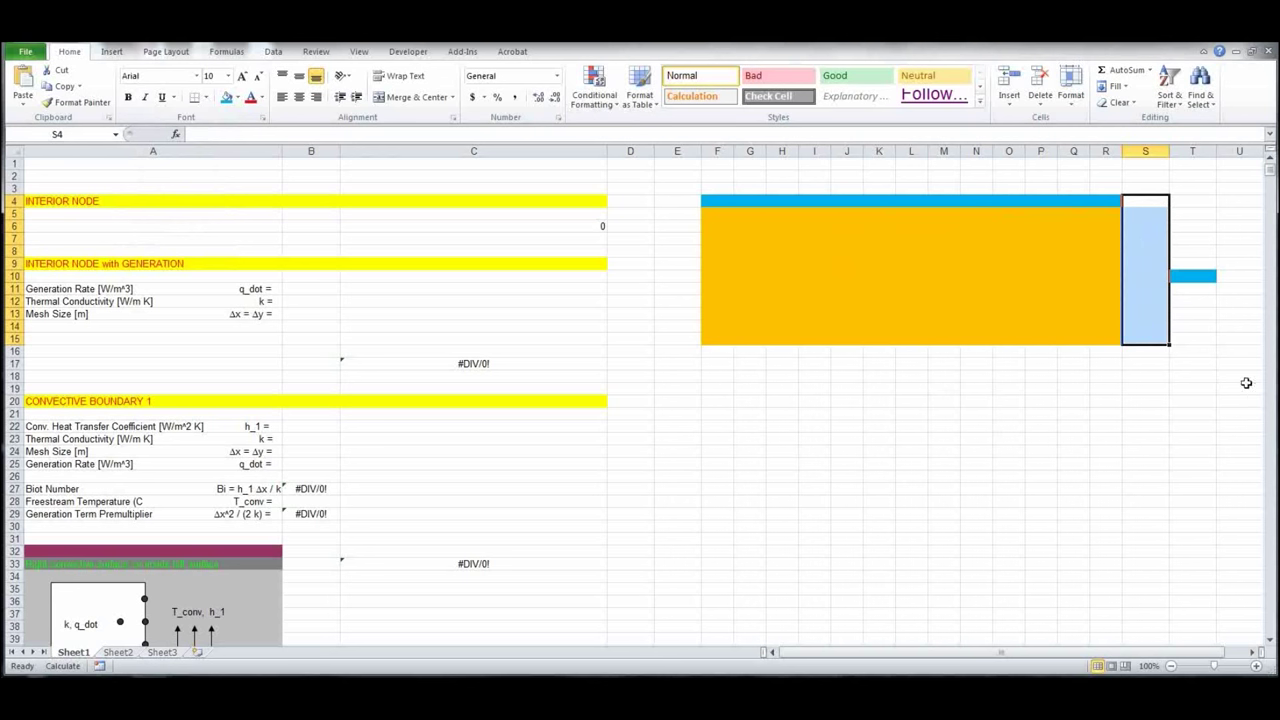
{"action": "left_click", "coordinate": [226, 97]}
Step: Remove the test fill from T10 with No Fill
{"action": "left_click", "coordinate": [1205, 276]}
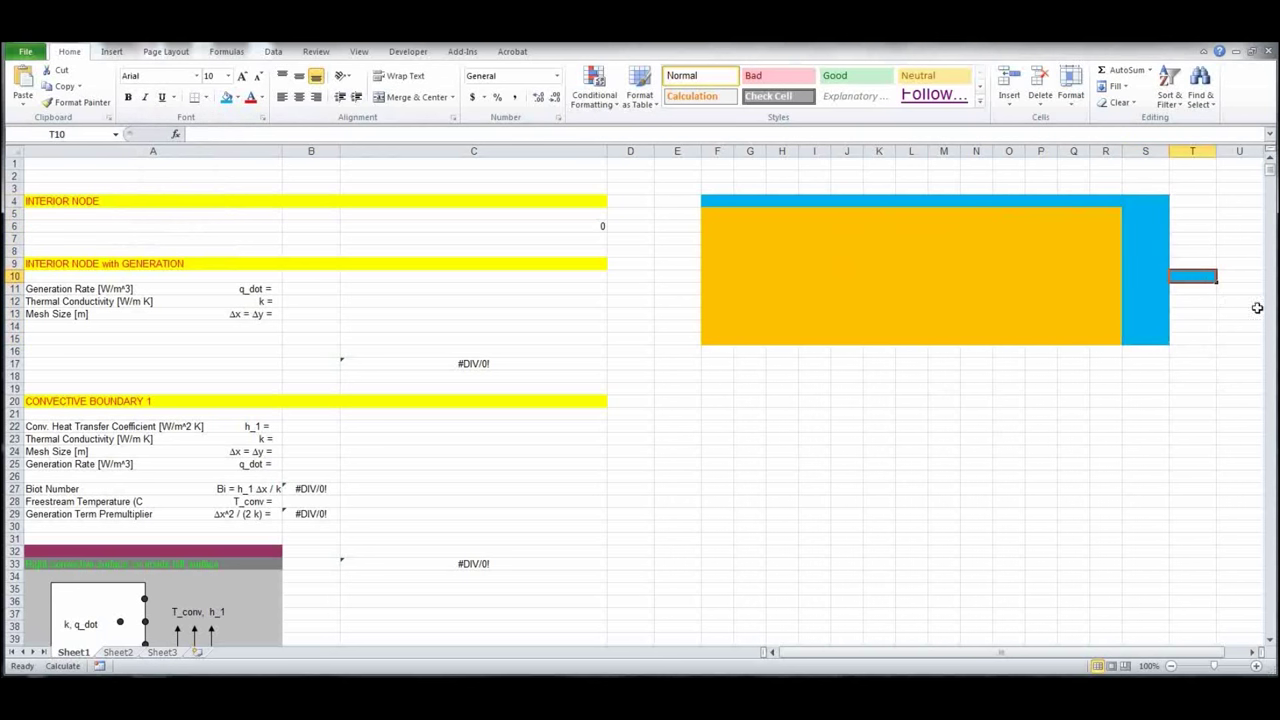
{"action": "left_click", "coordinate": [237, 97]}
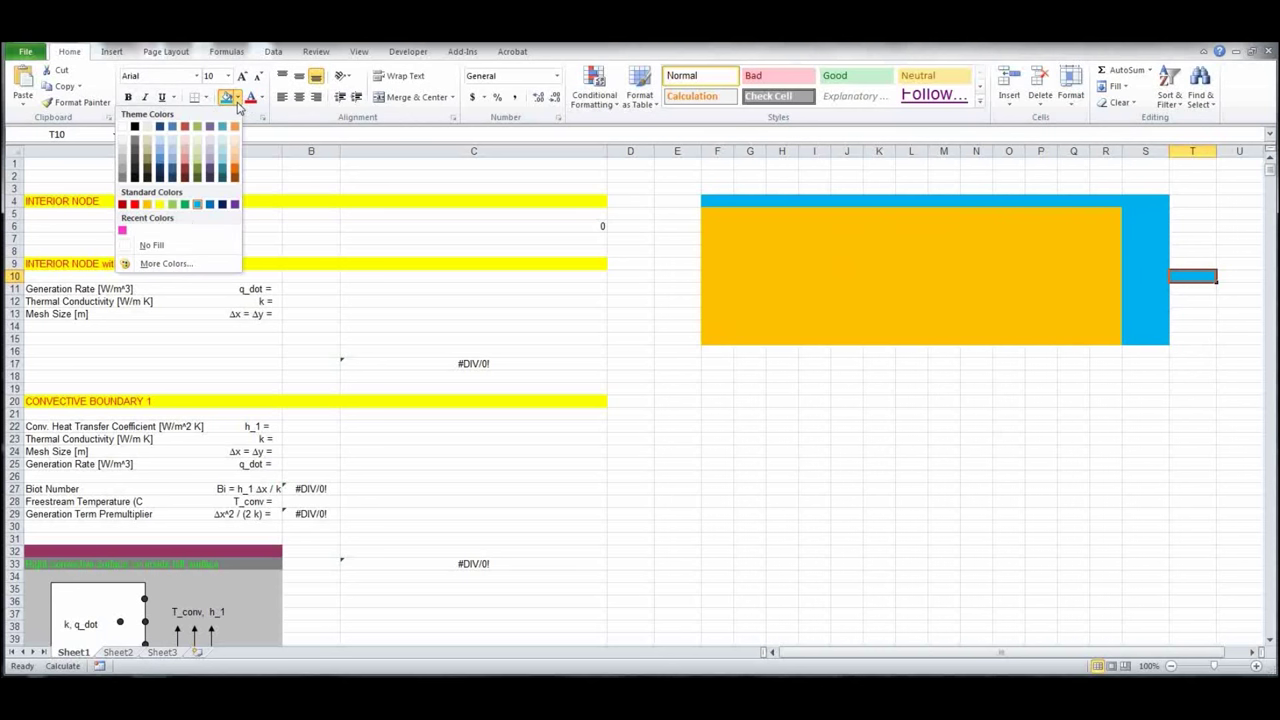
{"action": "left_click", "coordinate": [162, 245]}
{"action": "left_click", "coordinate": [955, 402]}
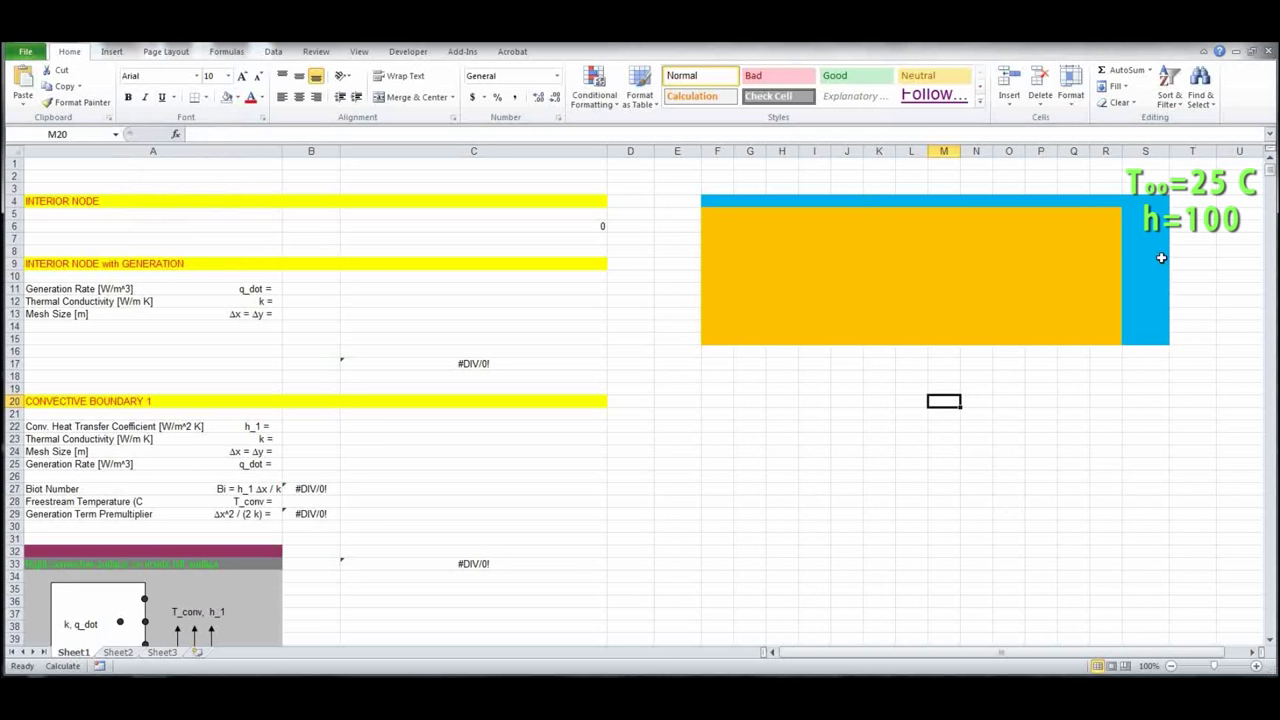
Step: Fill E5:E15 pink along the plate's left edge
{"action": "left_click_drag", "start_coordinate": [666, 215], "coordinate": [666, 339]}
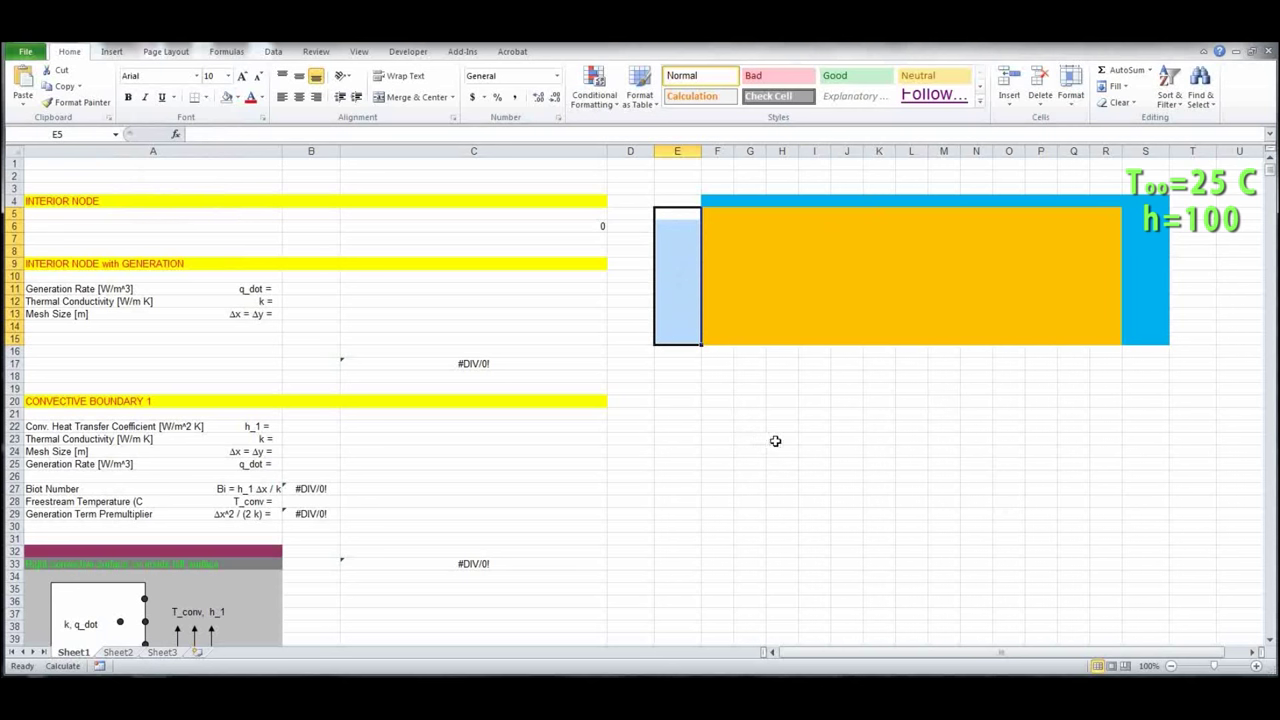
{"action": "left_click", "coordinate": [236, 97]}
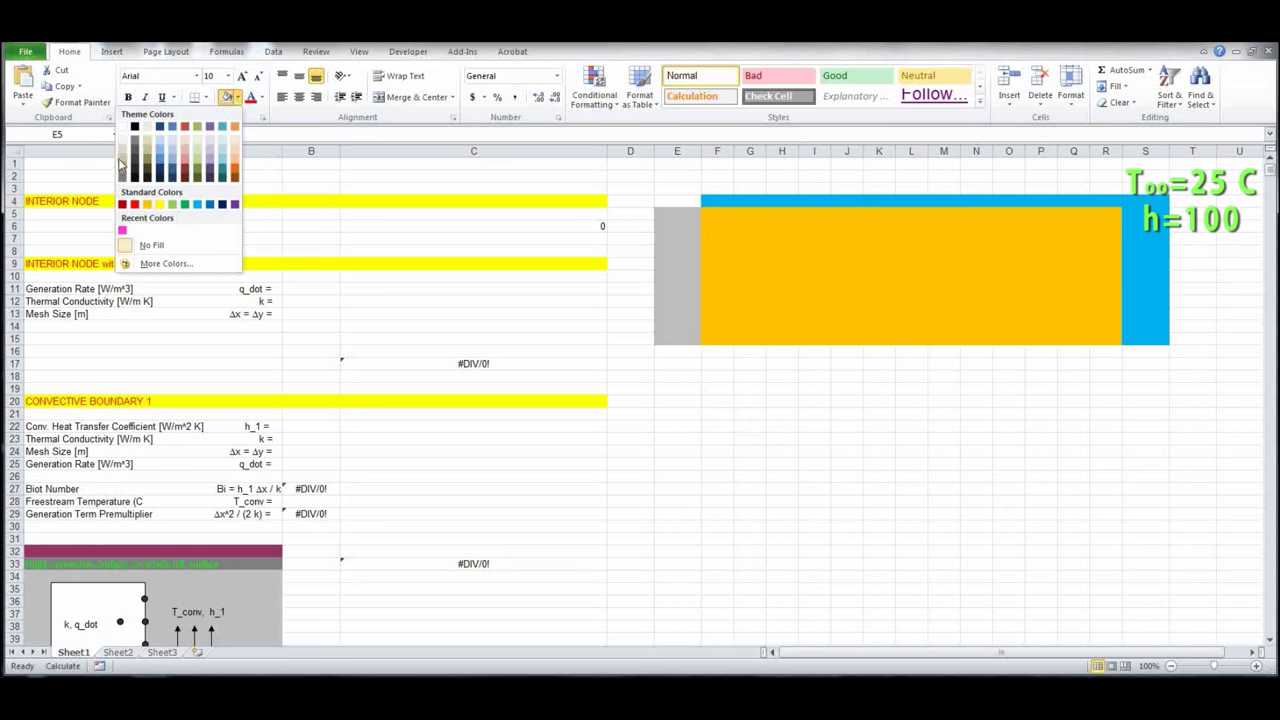
{"action": "left_click", "coordinate": [122, 232]}
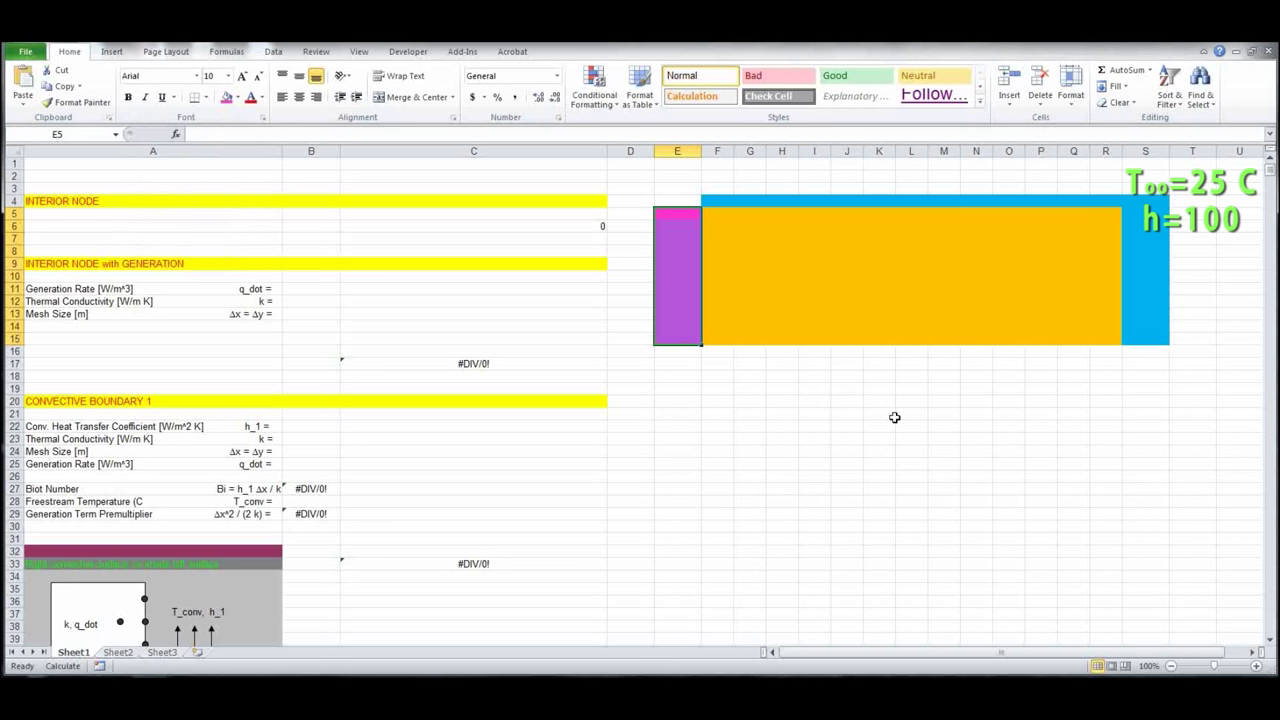
{"action": "left_click_drag", "start_coordinate": [716, 353], "coordinate": [1115, 366]}
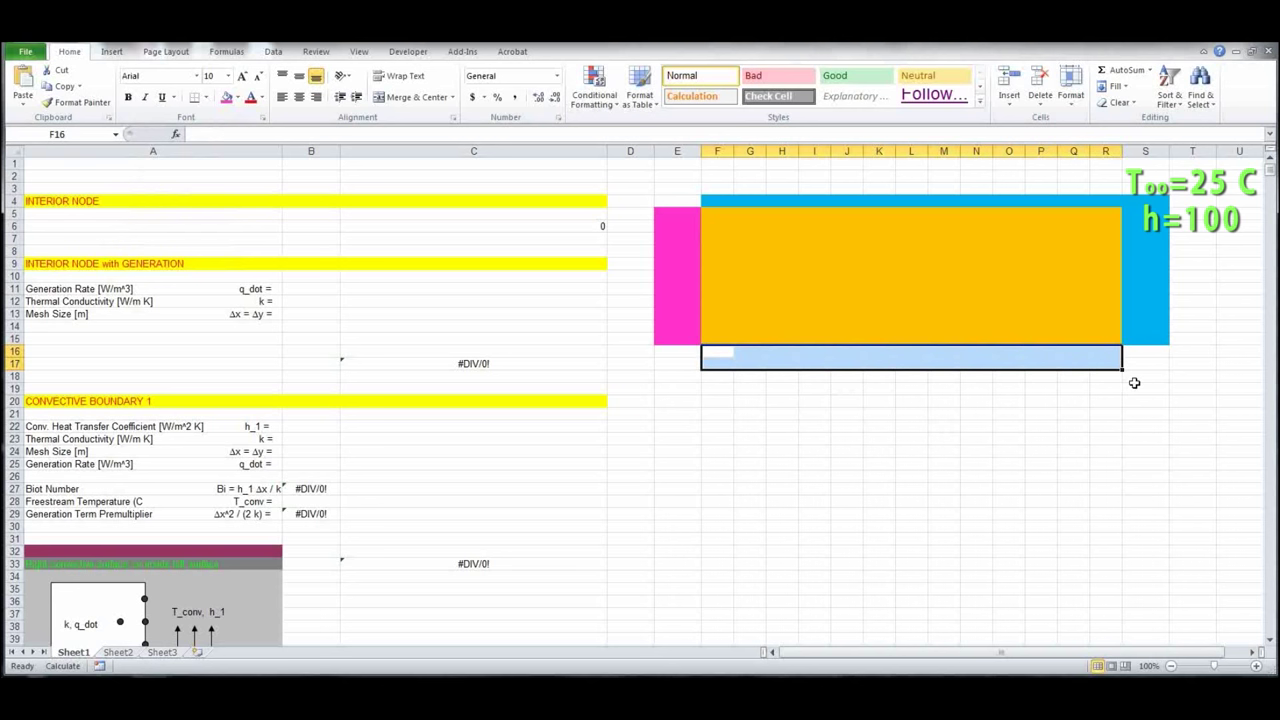
Step: Fill the bottom bar F16:R17 red
{"action": "left_click", "coordinate": [238, 98]}
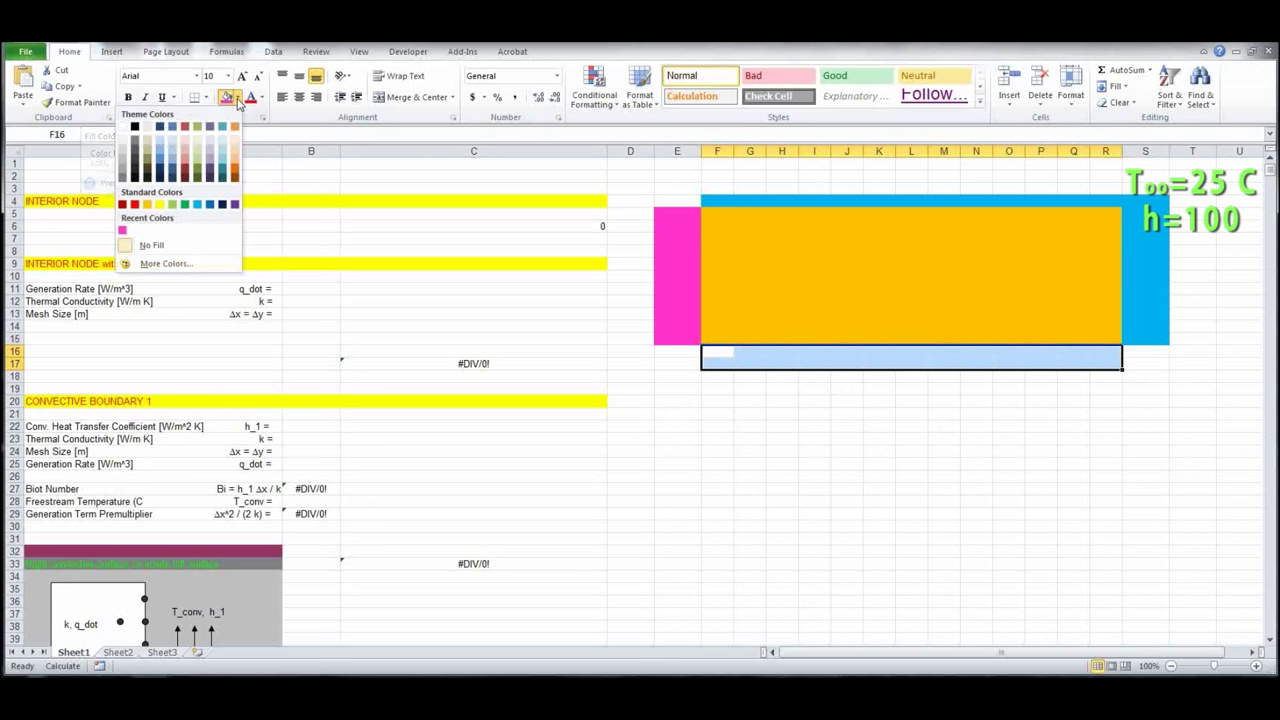
{"action": "left_click", "coordinate": [134, 204]}
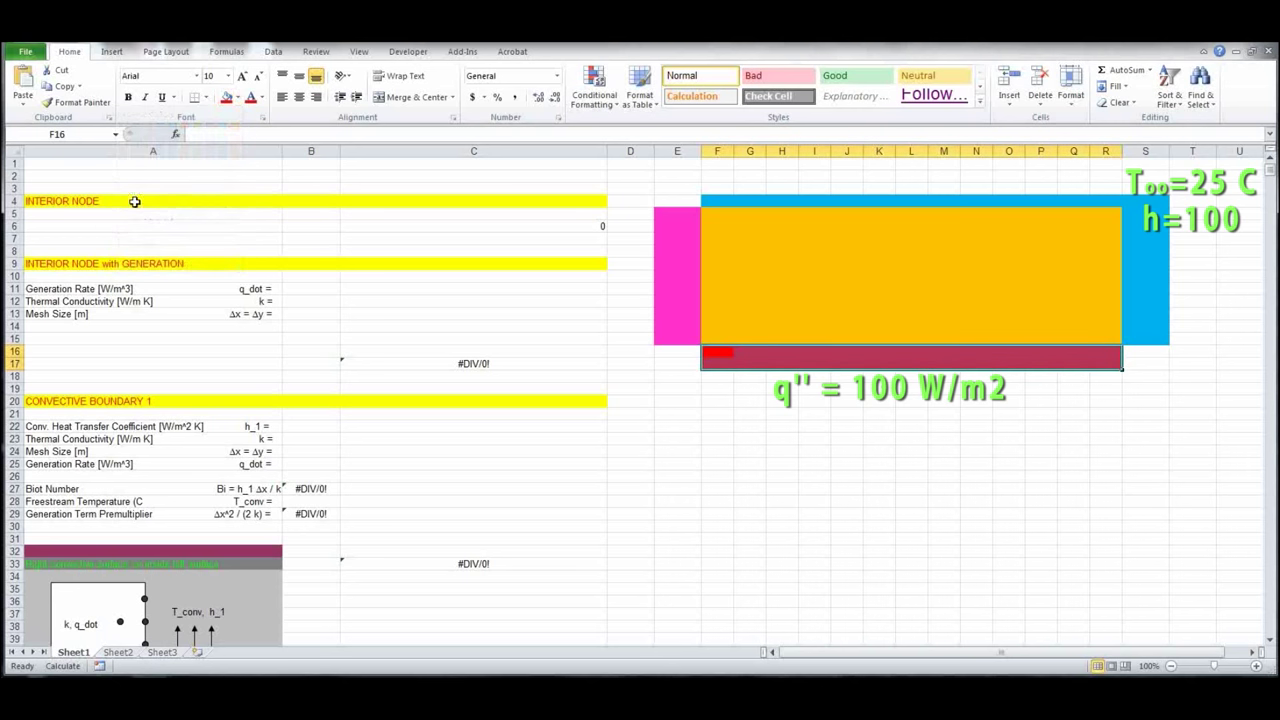
{"action": "left_click", "coordinate": [868, 434]}
Step: Fill row F3:S3 light blue to extend the top band
{"action": "left_click_drag", "start_coordinate": [716, 190], "coordinate": [1136, 189]}
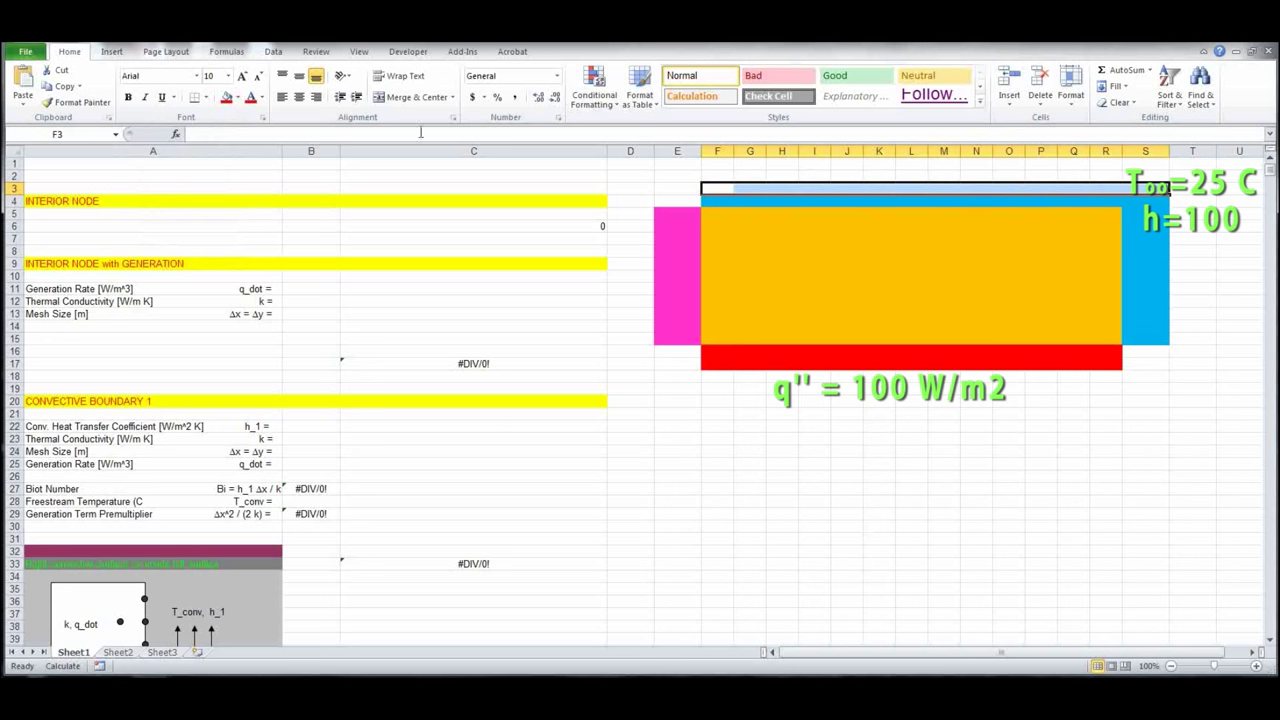
{"action": "left_click", "coordinate": [238, 100]}
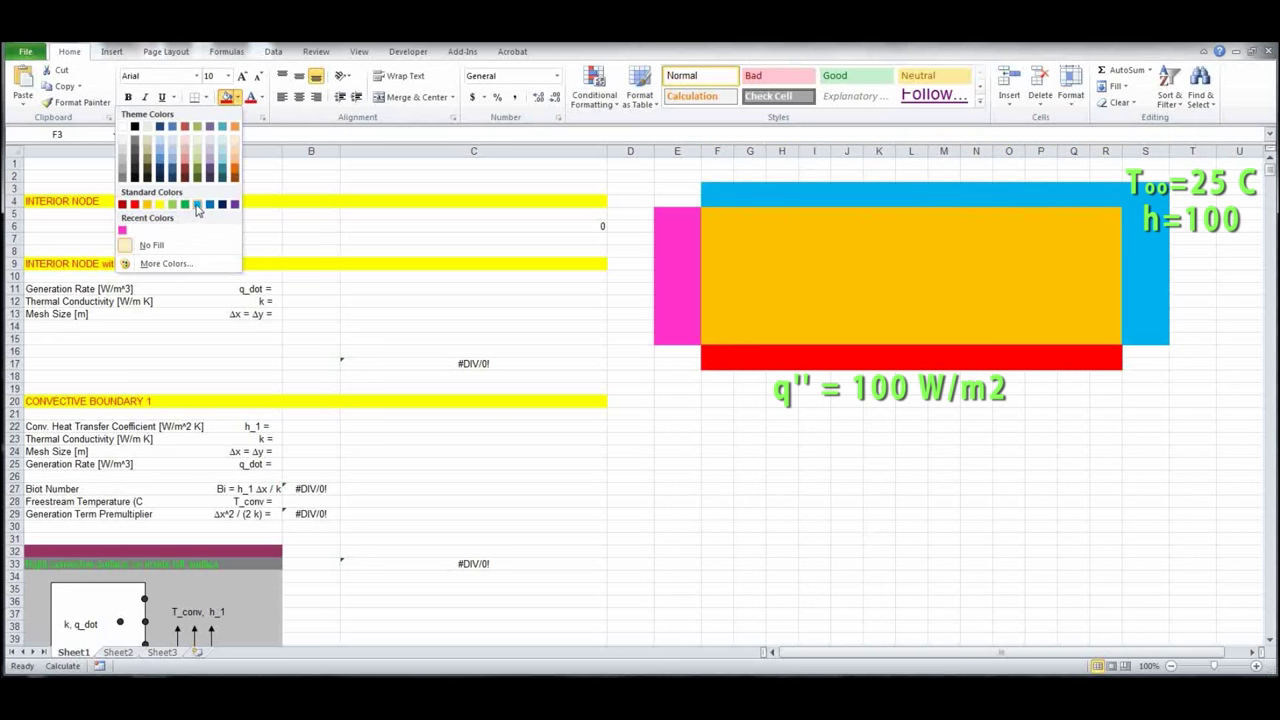
{"action": "left_click", "coordinate": [199, 211]}
{"action": "left_click", "coordinate": [897, 478]}
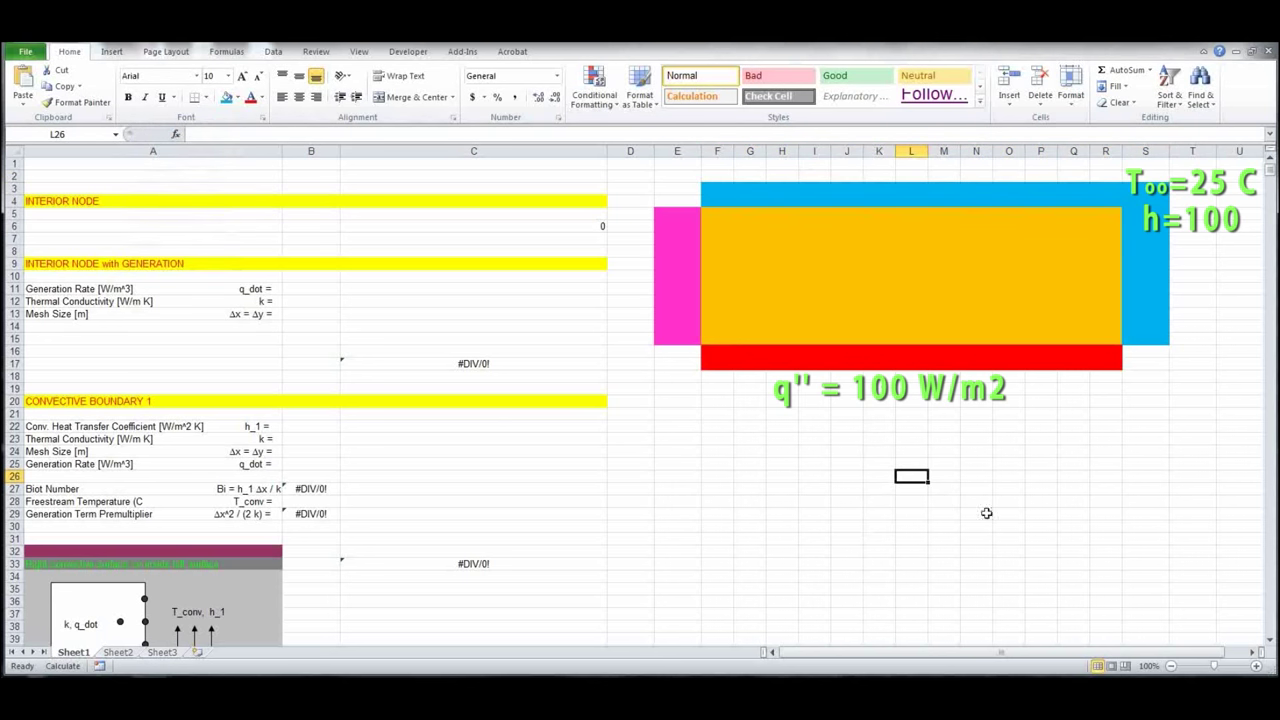
Step: Check the bordered grid by selecting the orange interior, pink E5:E15 and column F
{"action": "left_click_drag", "start_coordinate": [716, 216], "coordinate": [1101, 339]}
{"action": "left_click", "coordinate": [752, 438]}
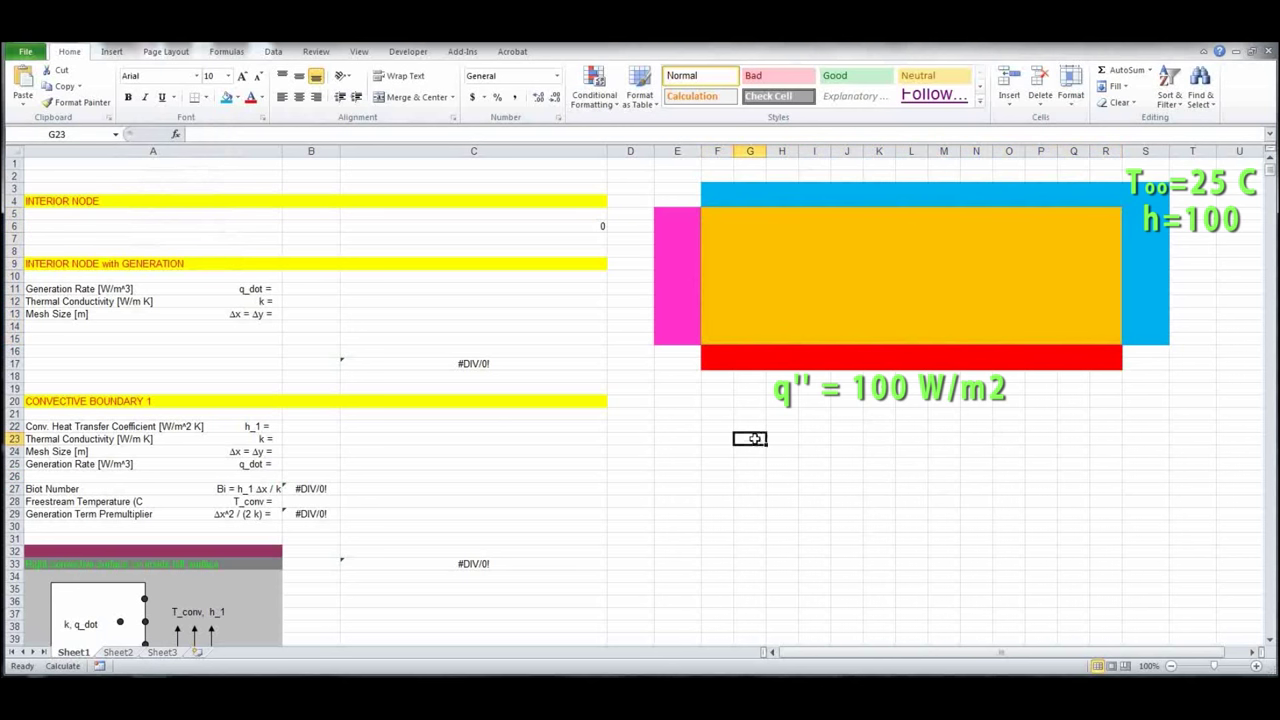
{"action": "left_click", "coordinate": [679, 213]}
{"action": "left_click_drag", "start_coordinate": [679, 213], "coordinate": [688, 337]}
{"action": "left_click", "coordinate": [710, 213]}
{"action": "left_click_drag", "start_coordinate": [710, 216], "coordinate": [706, 337]}
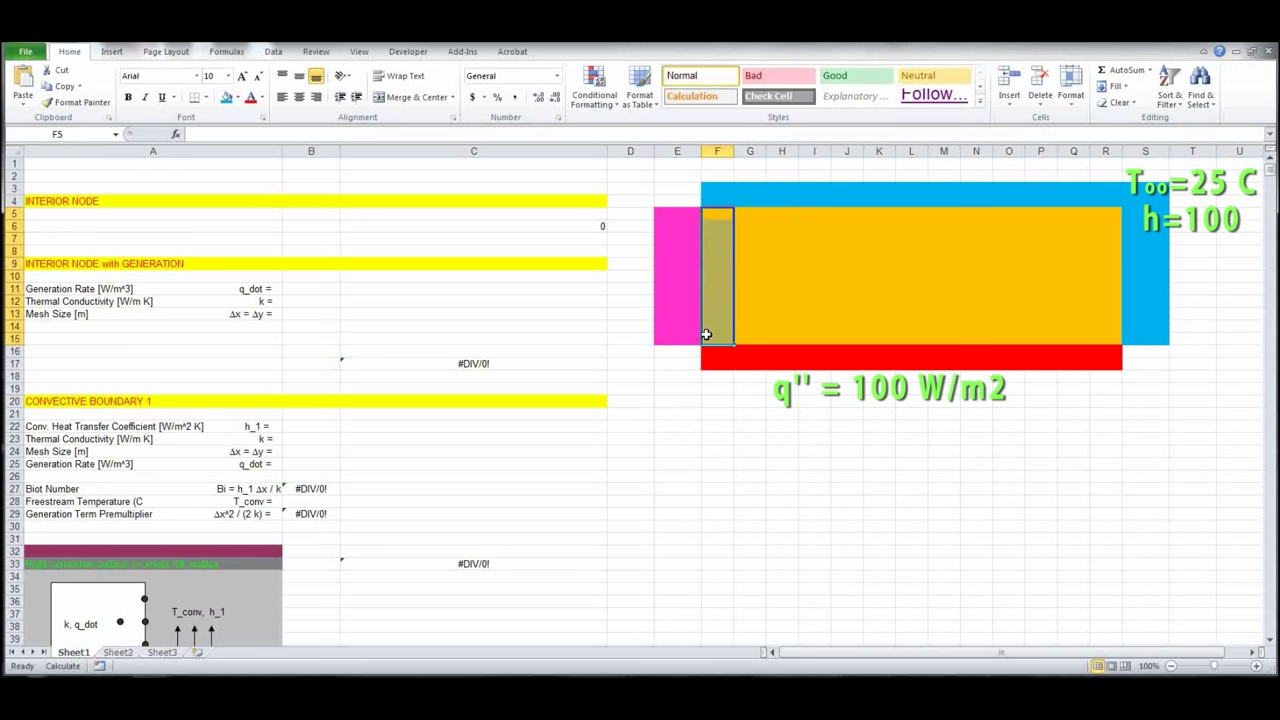
{"action": "scroll", "coordinate": [390, 488], "scroll_direction": "down", "scroll_amount": 1}
{"action": "scroll", "coordinate": [396, 482], "scroll_direction": "down", "scroll_amount": 3}
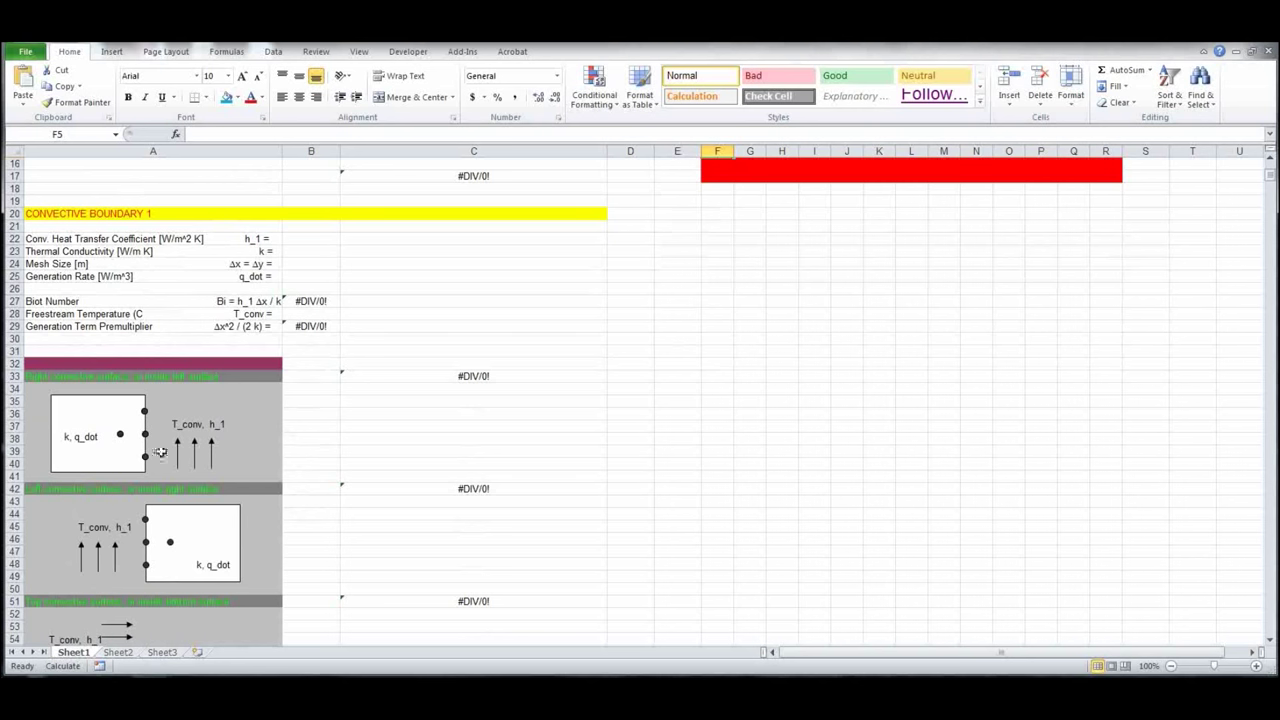
{"action": "scroll", "coordinate": [806, 420], "scroll_direction": "up", "scroll_amount": 4}
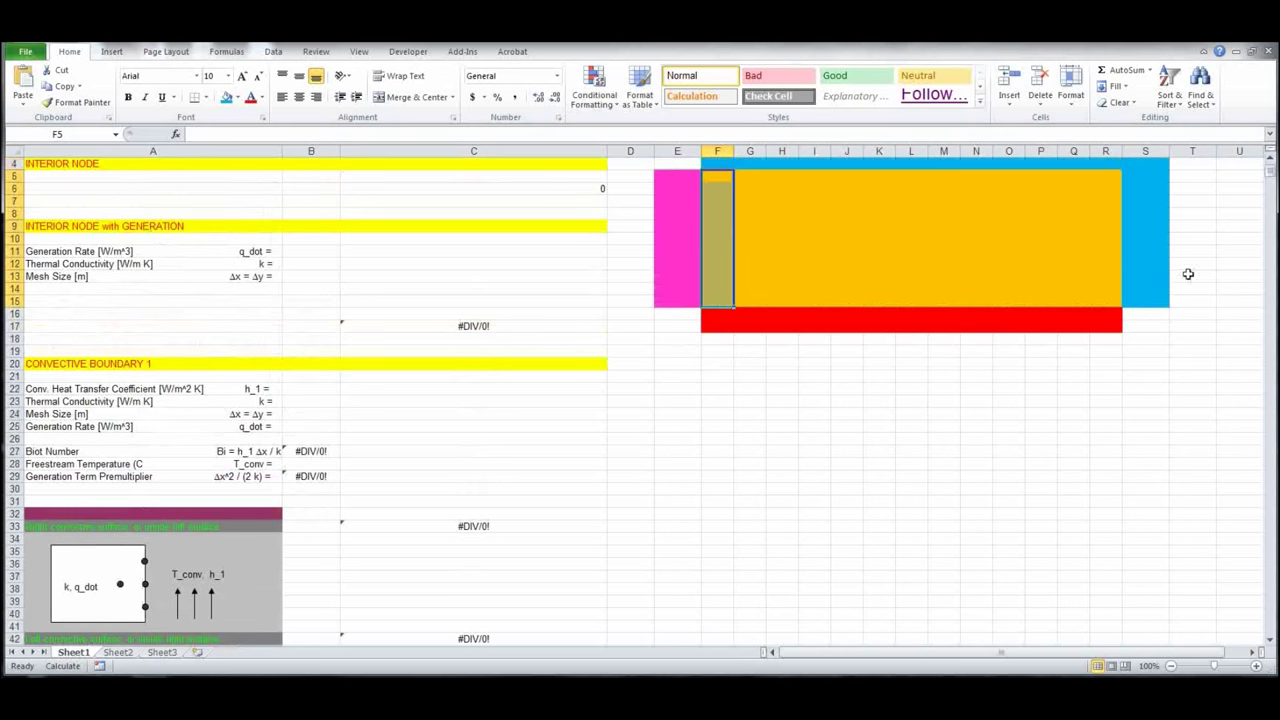
{"action": "left_click", "coordinate": [1110, 277]}
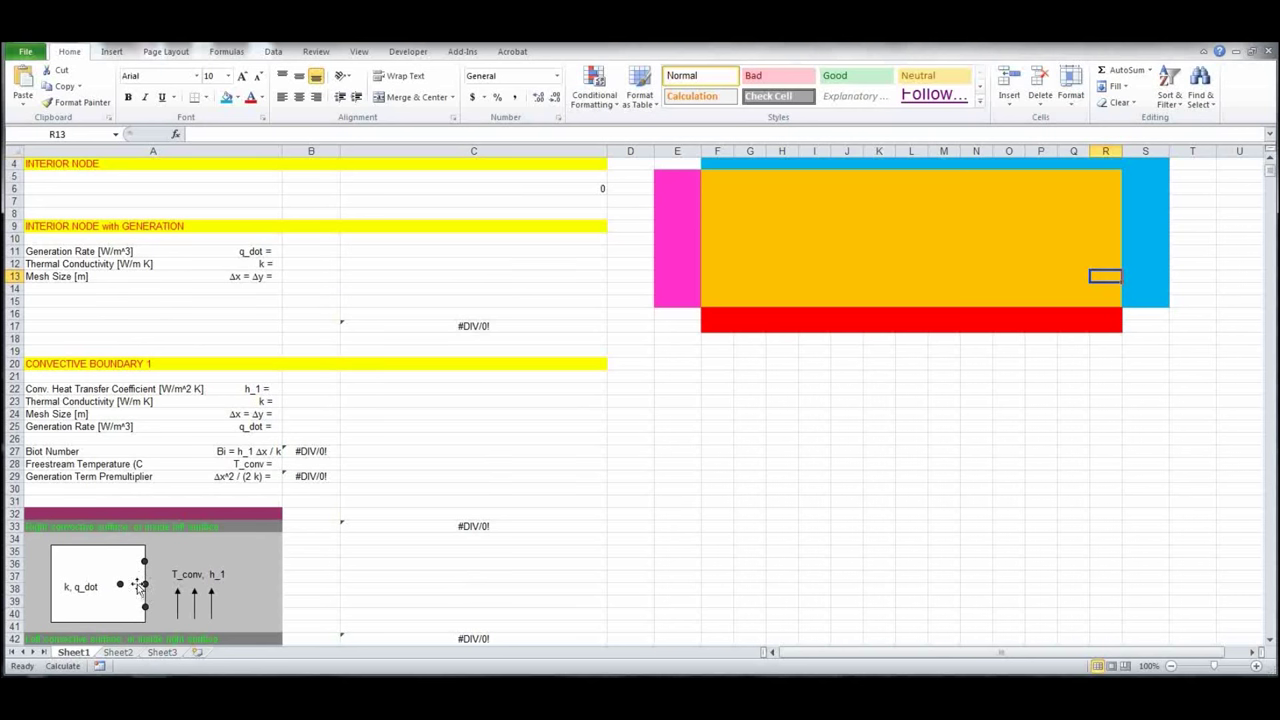
{"action": "left_click_drag", "start_coordinate": [706, 302], "coordinate": [1110, 302]}
{"action": "left_click_drag", "start_coordinate": [708, 177], "coordinate": [1086, 176]}
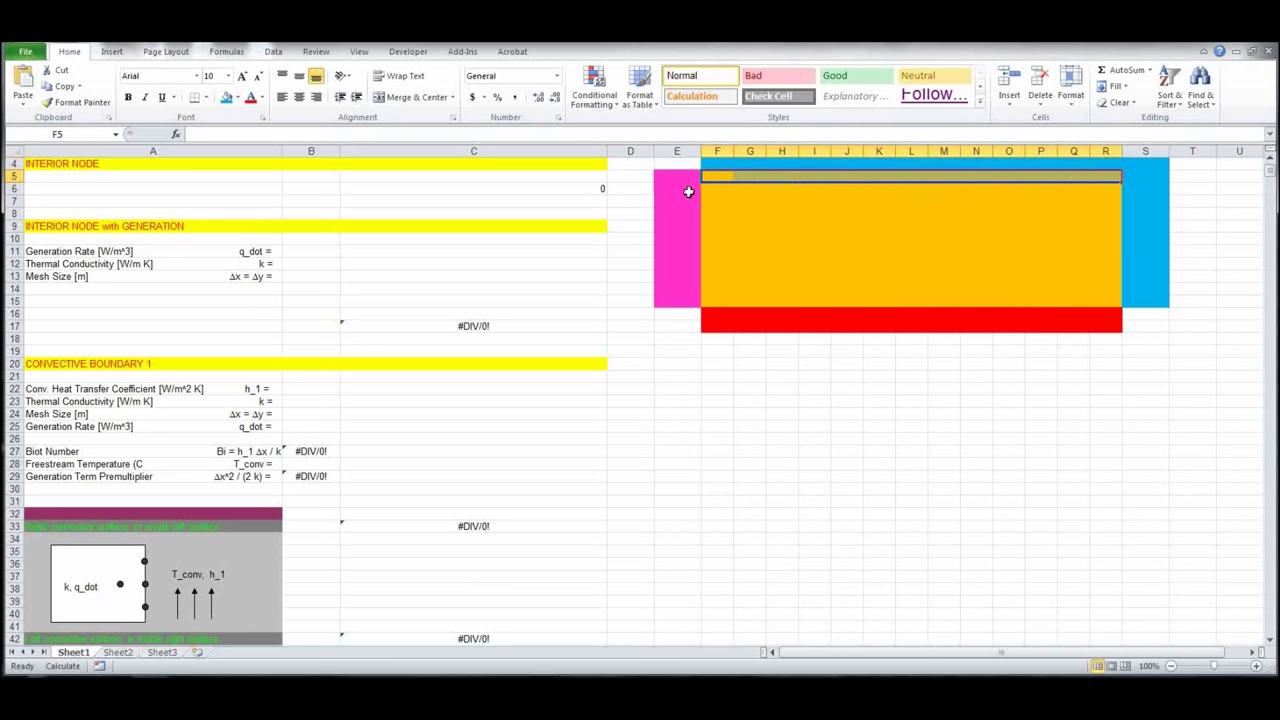
{"action": "left_click", "coordinate": [717, 178]}
{"action": "left_click_drag", "start_coordinate": [717, 177], "coordinate": [719, 303]}
{"action": "left_click_drag", "start_coordinate": [1105, 182], "coordinate": [1112, 303]}
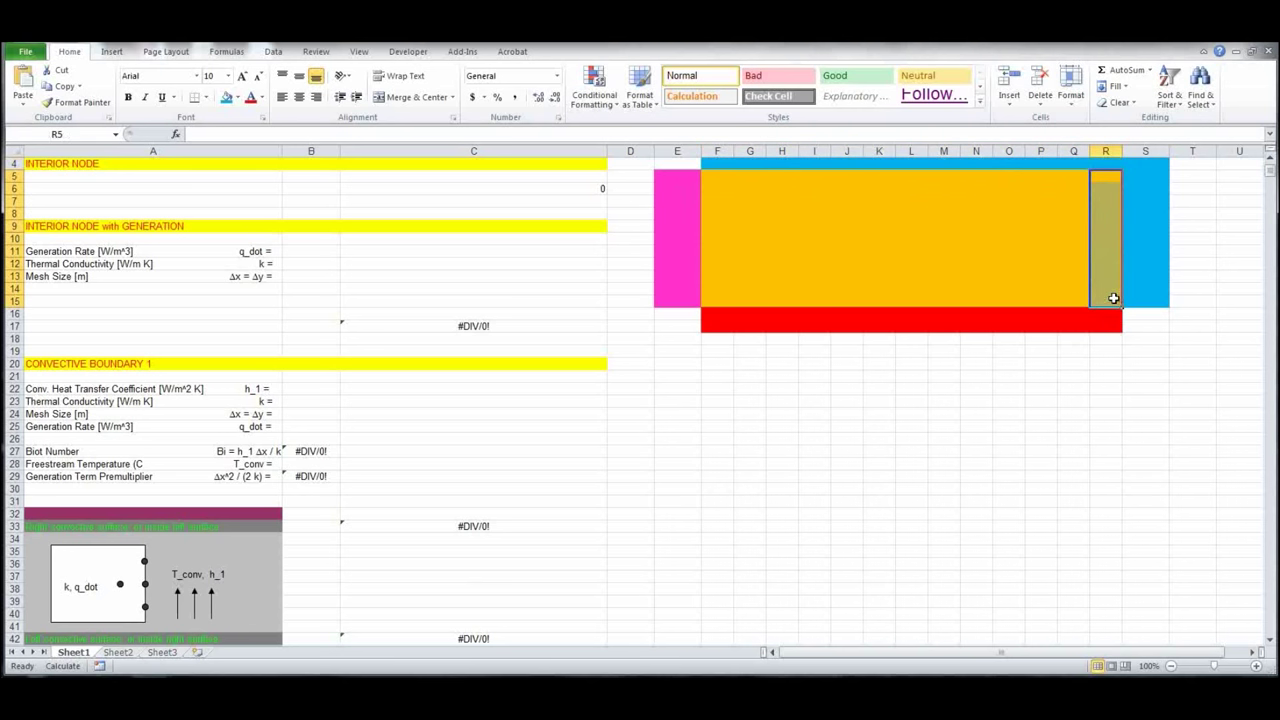
{"action": "left_click", "coordinate": [1116, 438]}
{"action": "scroll", "coordinate": [1083, 410], "scroll_direction": "up", "scroll_amount": 1}
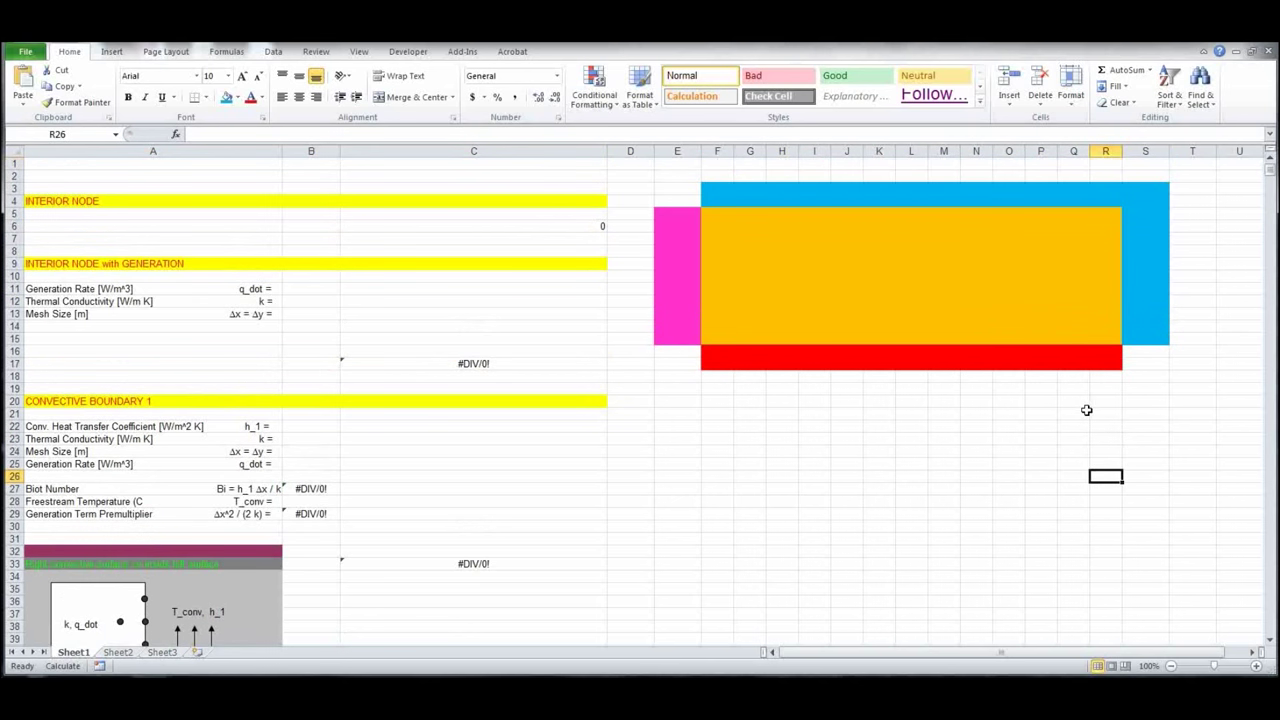
Step: Enter 25 as the starting temperature in F5
{"action": "left_click", "coordinate": [717, 216]}
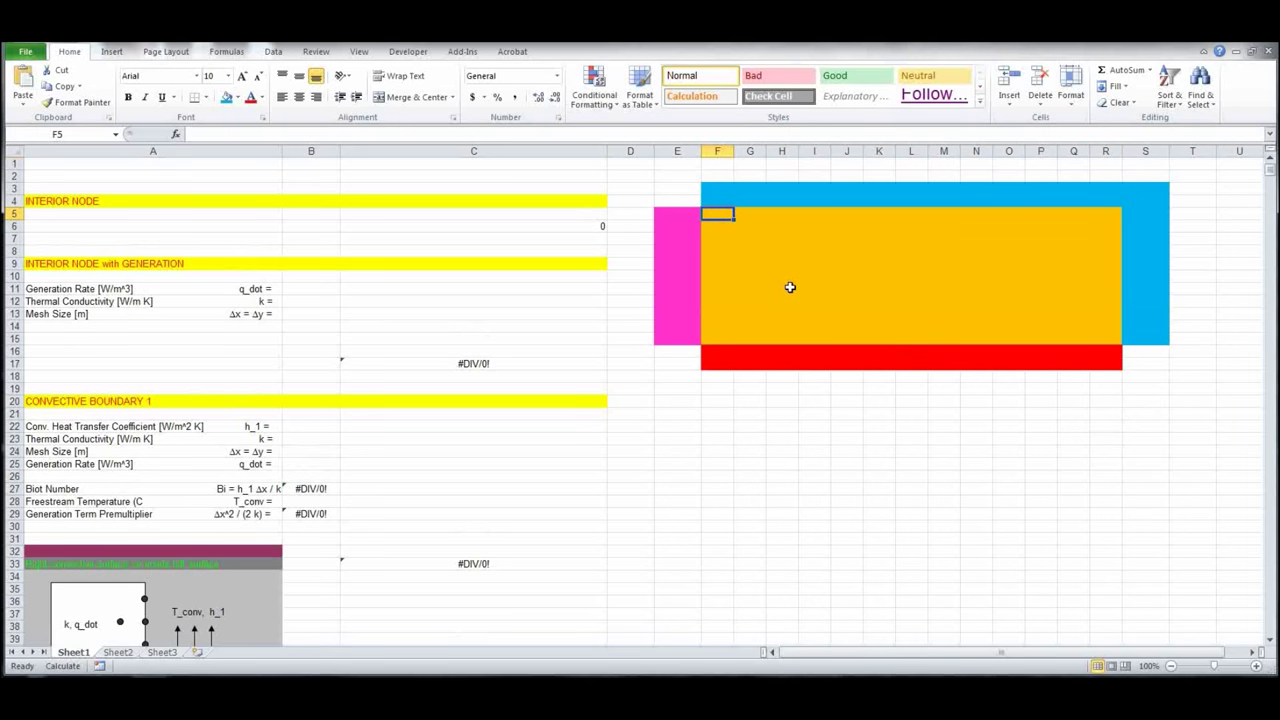
{"action": "type", "text": "25"}
{"action": "key", "text": "Return"}
{"action": "key", "text": "Up"}
Step: Copy the 25 from F5 across G5:R5
{"action": "key", "text": "ctrl+c"}
{"action": "key", "text": "Right"}
{"action": "key", "text": "ctrl+v"}
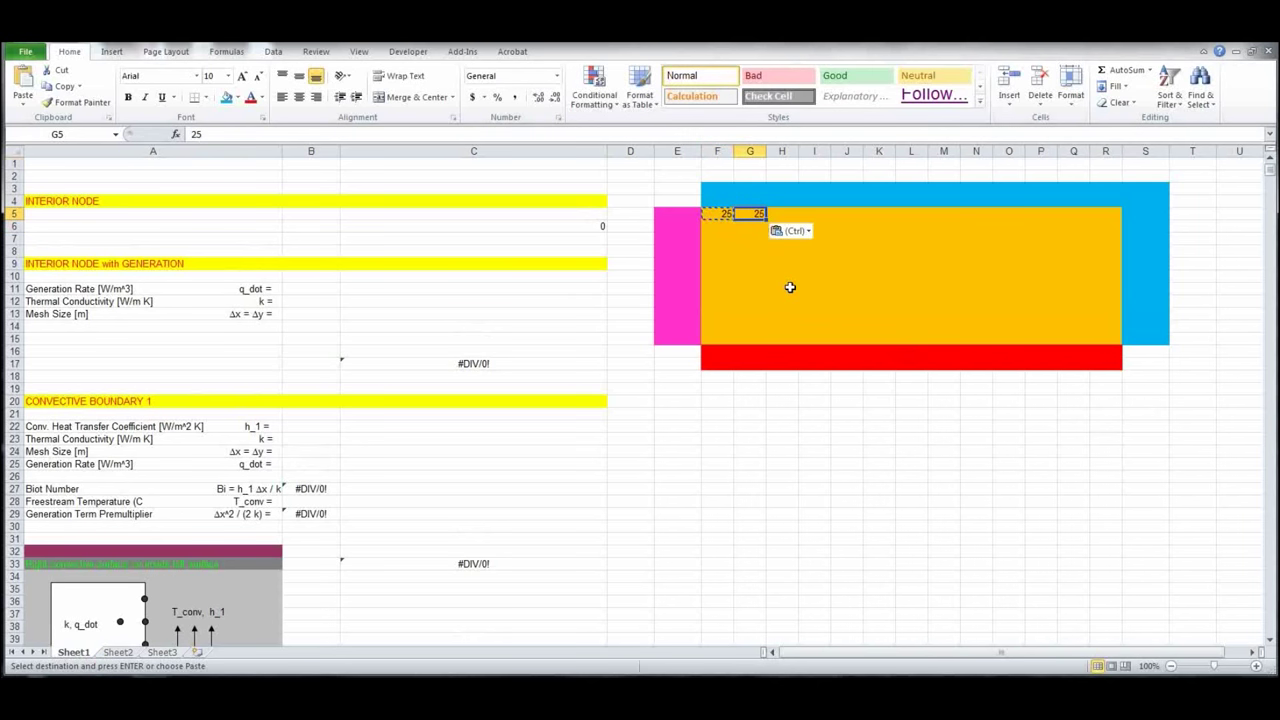
{"action": "key", "text": "Right"}
{"action": "key", "text": "shift+Right"}
{"action": "key", "text": "shift+Right"}
{"action": "key", "text": "shift+Right"}
{"action": "key", "text": "shift+Right"}
{"action": "key", "text": "shift+Right"}
{"action": "key", "text": "shift+Right"}
{"action": "key", "text": "shift+Right"}
{"action": "key", "text": "shift+Right"}
{"action": "key", "text": "shift+Right"}
{"action": "key", "text": "shift+Right"}
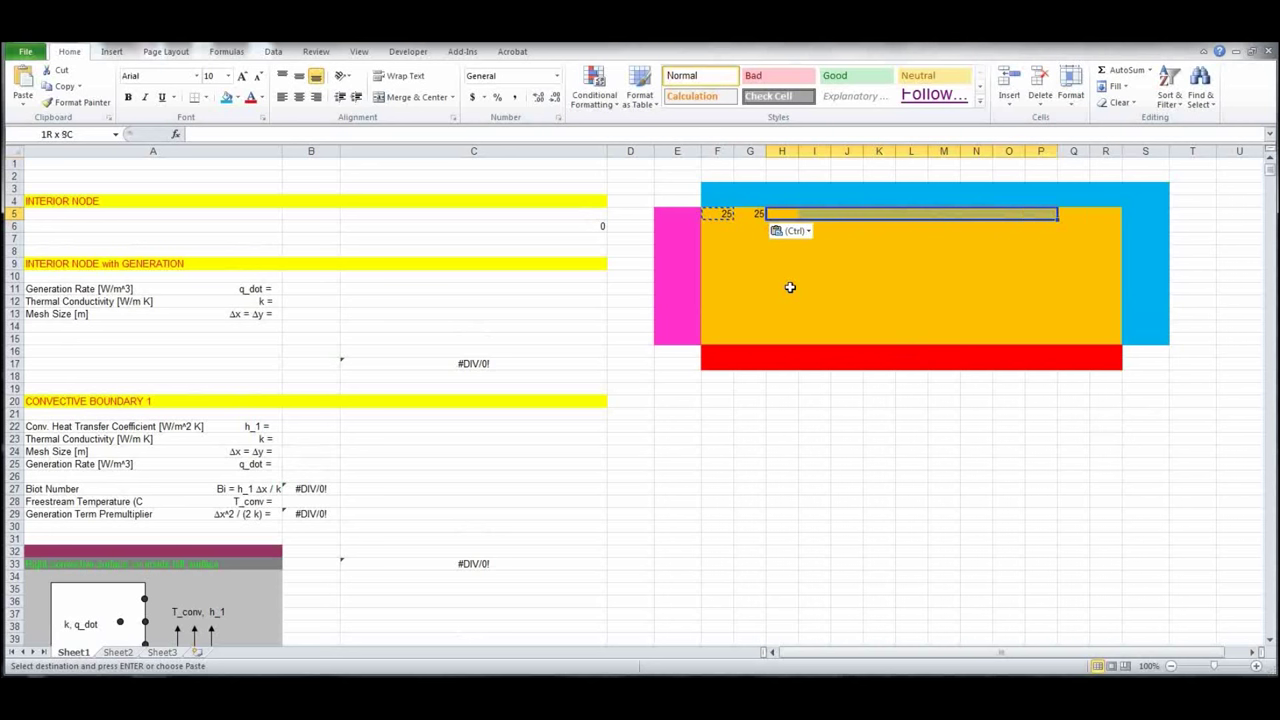
{"action": "key", "text": "ctrl+v"}
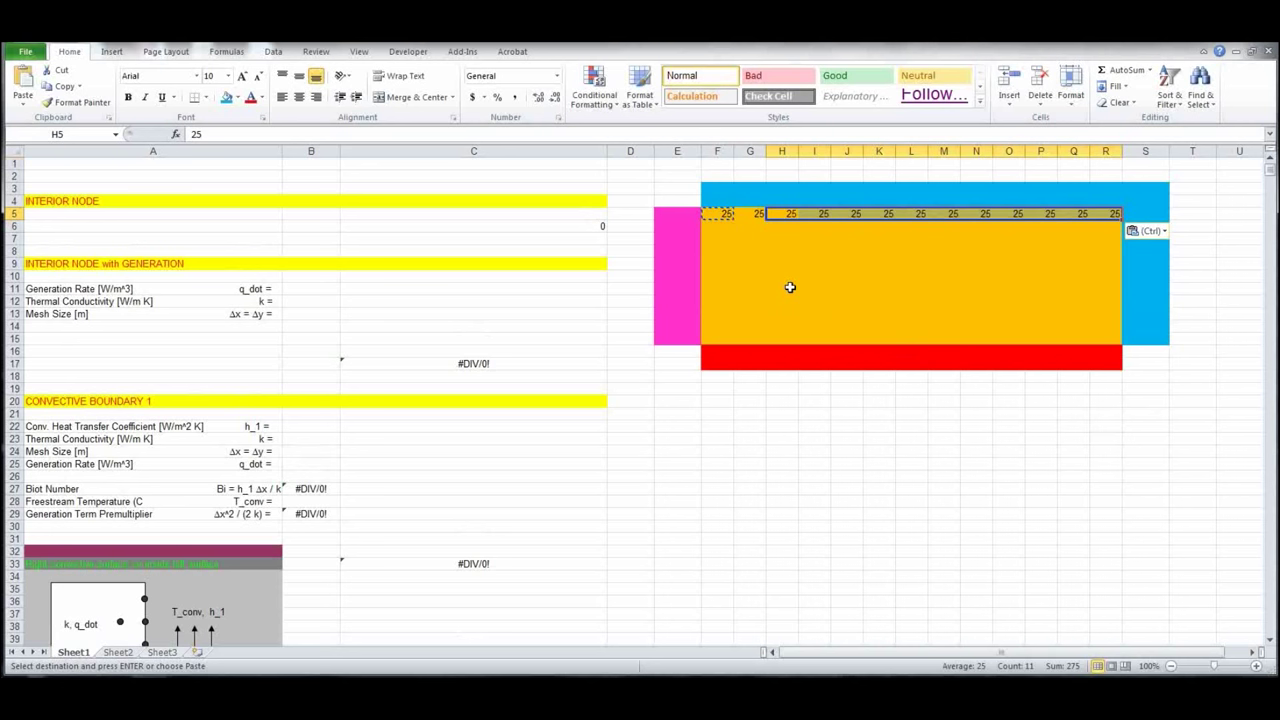
{"action": "key", "text": "Left"}
{"action": "key", "text": "Left"}
{"action": "key", "text": "Down"}
{"action": "key", "text": "Up"}
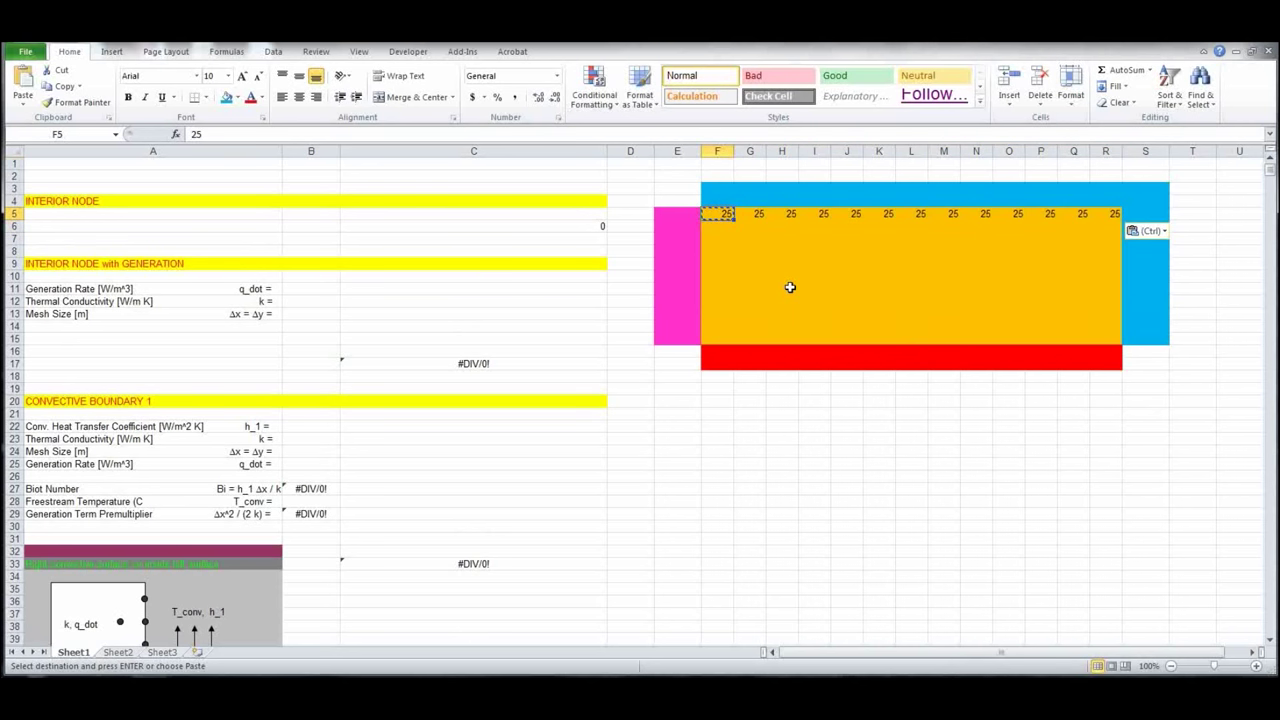
Step: Copy the 25 from F5 down column F through F15
{"action": "key", "text": "ctrl+c"}
{"action": "key", "text": "Down"}
{"action": "key", "text": "shift+Down"}
{"action": "key", "text": "shift+Down"}
{"action": "key", "text": "shift+Down"}
{"action": "key", "text": "shift+Down"}
{"action": "key", "text": "shift+Down"}
{"action": "key", "text": "shift+Down"}
{"action": "key", "text": "shift+Down"}
{"action": "key", "text": "shift+Down"}
{"action": "key", "text": "shift+Down"}
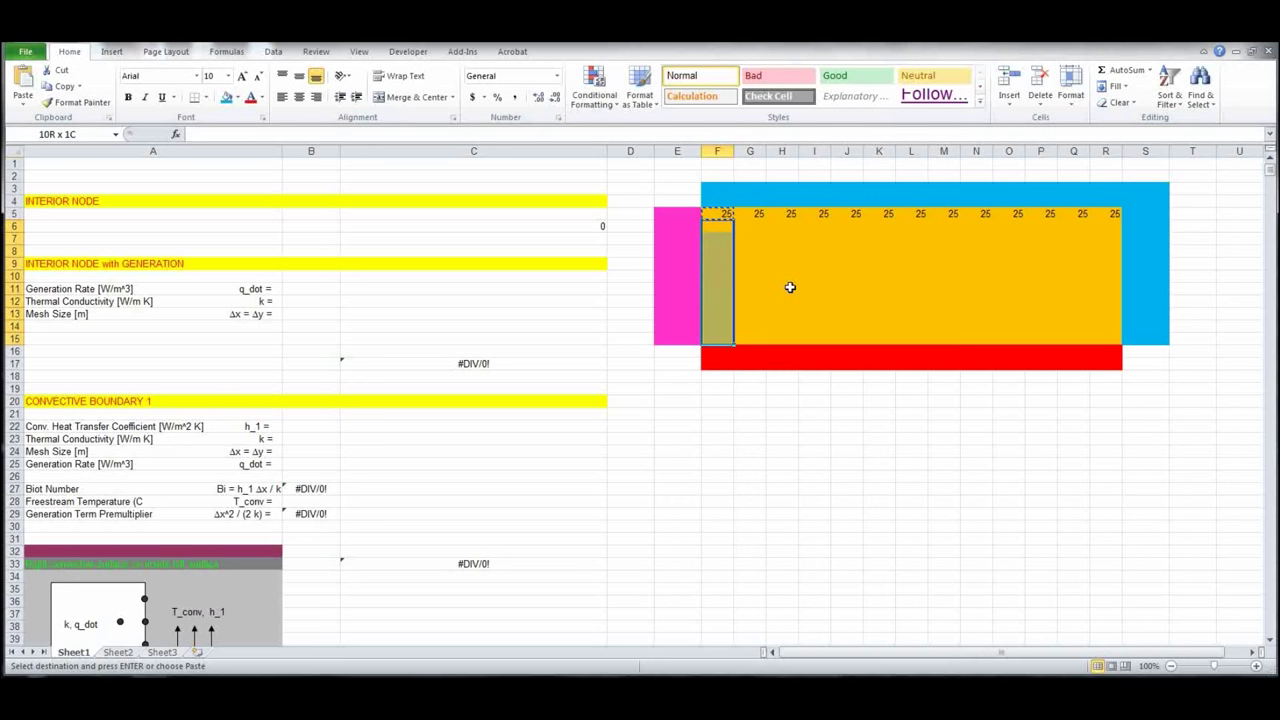
{"action": "key", "text": "ctrl+v"}
{"action": "key", "text": "Up"}
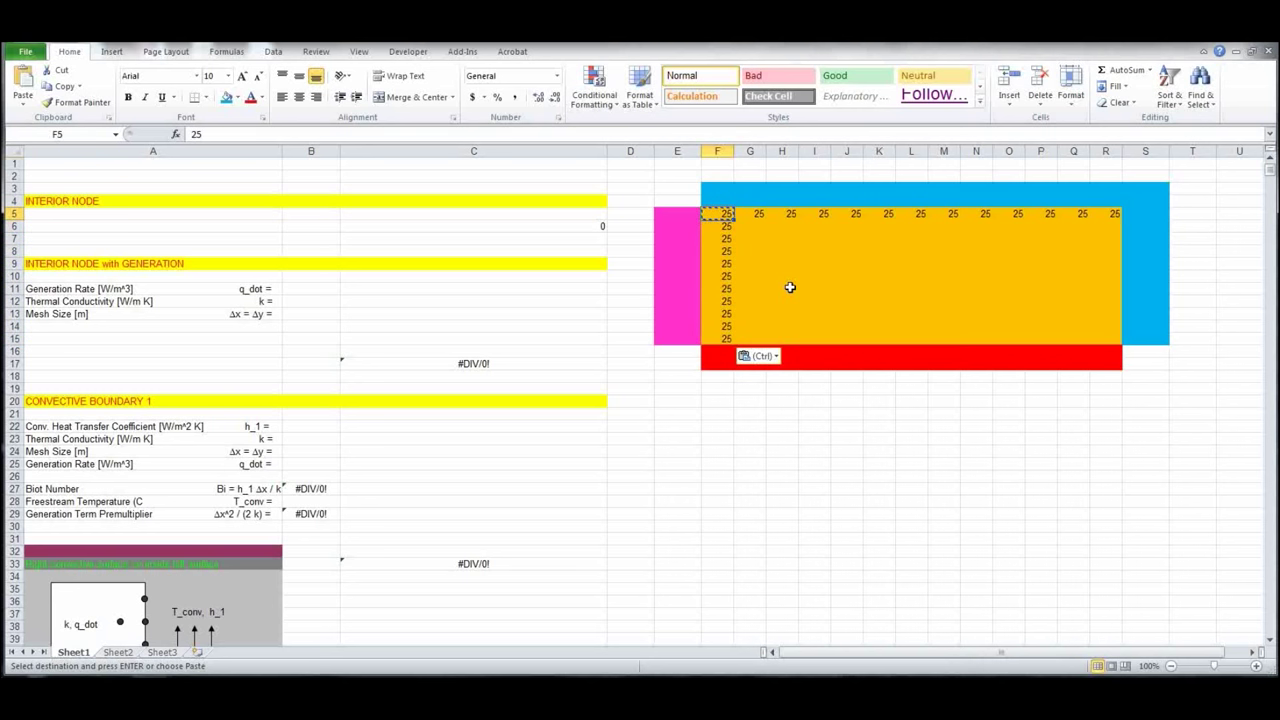
Step: Copy column F5:F15 over G5:R15 so the whole grid holds 25
{"action": "key", "text": "shift+Down"}
{"action": "key", "text": "shift+Down"}
{"action": "key", "text": "shift+Down"}
{"action": "key", "text": "shift+Down"}
{"action": "key", "text": "shift+Down"}
{"action": "key", "text": "shift+Down"}
{"action": "key", "text": "shift+Down"}
{"action": "key", "text": "shift+Down"}
{"action": "key", "text": "shift+Down"}
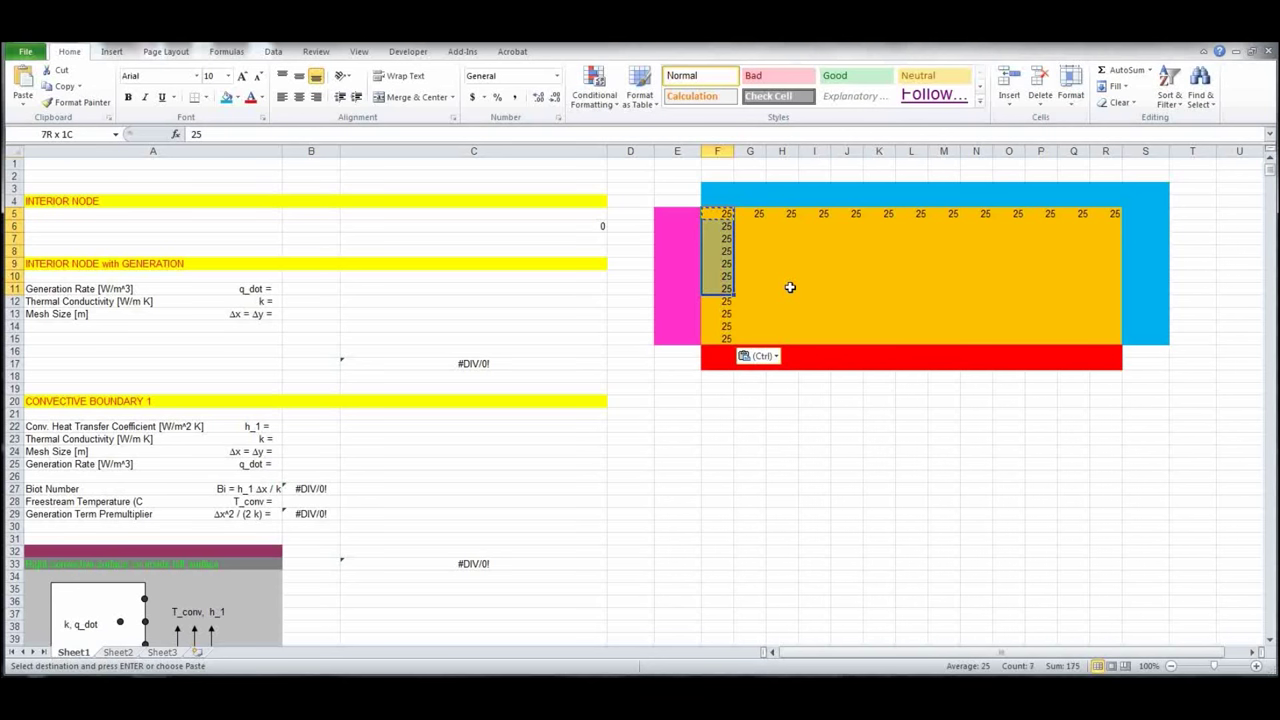
{"action": "key", "text": "shift+Down"}
{"action": "key", "text": "ctrl+c"}
{"action": "key", "text": "Right"}
{"action": "key", "text": "shift+Right"}
{"action": "key", "text": "shift+Right"}
{"action": "key", "text": "shift+Right"}
{"action": "key", "text": "shift+Right"}
{"action": "key", "text": "shift+Right"}
{"action": "key", "text": "shift+Right"}
{"action": "key", "text": "shift+Right"}
{"action": "key", "text": "shift+Right"}
{"action": "key", "text": "shift+Right"}
{"action": "key", "text": "shift+Right"}
{"action": "key", "text": "shift+Right"}
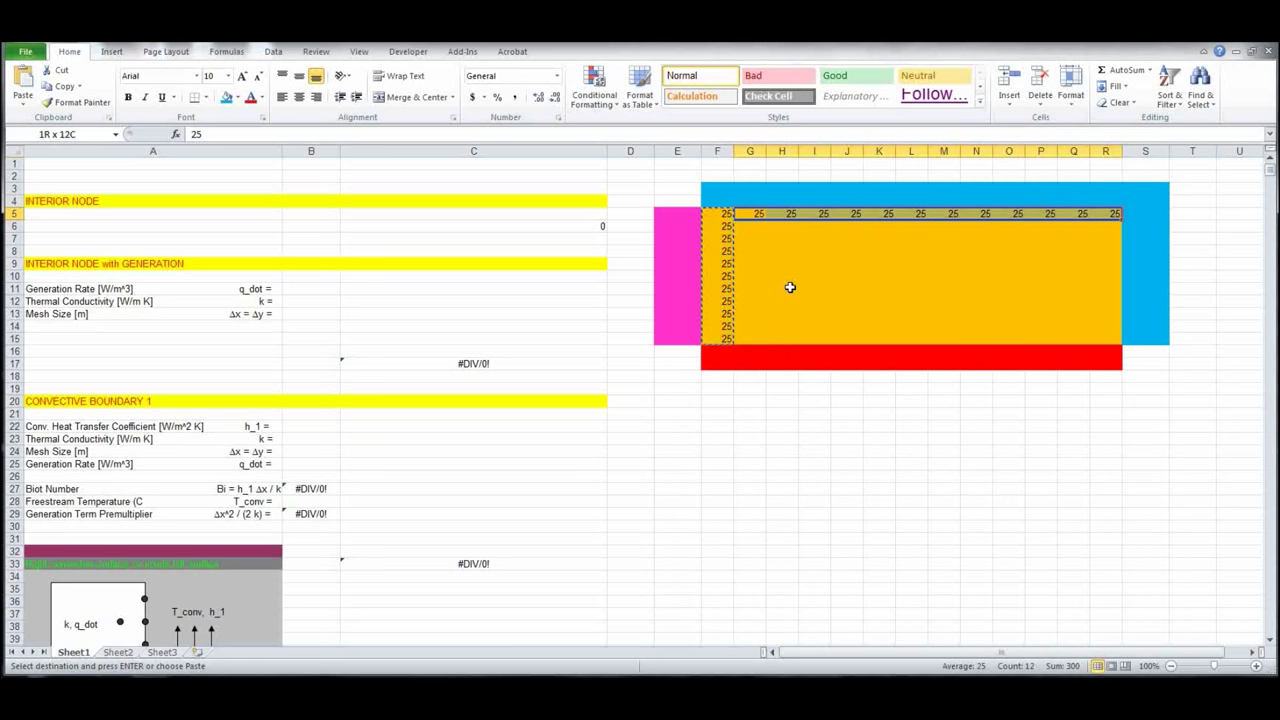
{"action": "key", "text": "ctrl+v"}
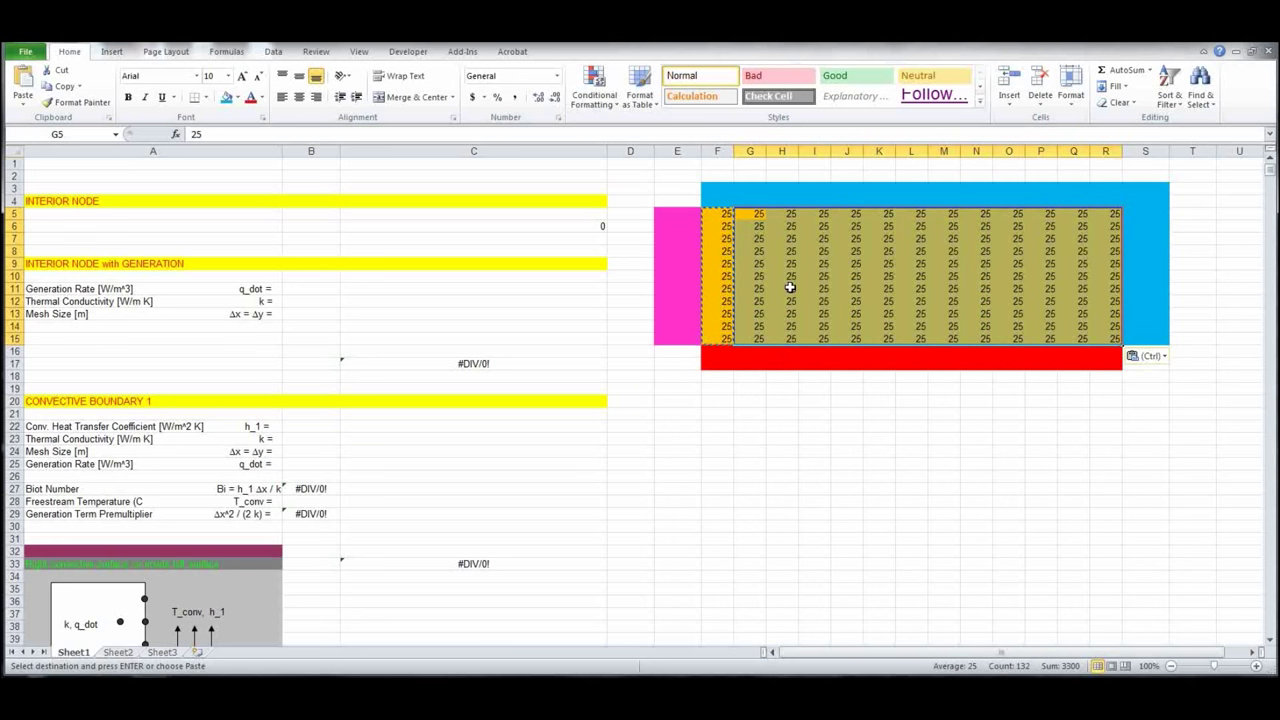
{"action": "left_click", "coordinate": [765, 466]}
{"action": "left_click", "coordinate": [771, 264]}
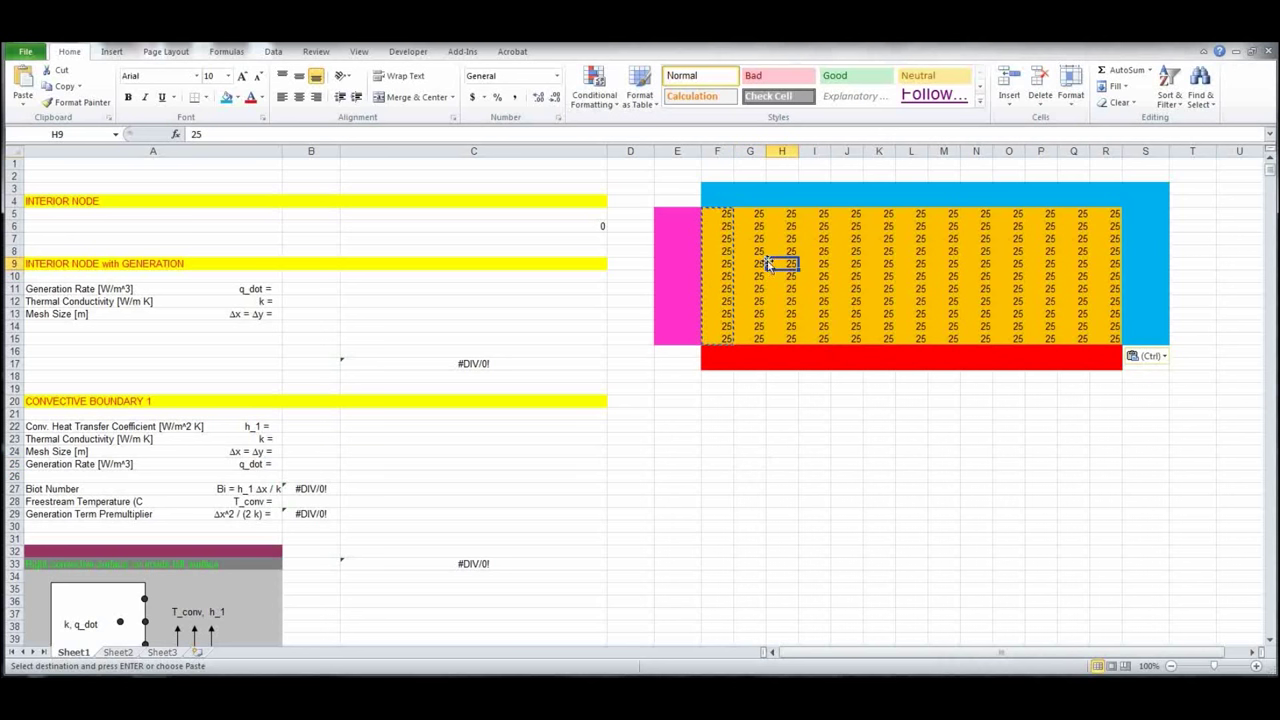
{"action": "key", "text": "Escape"}
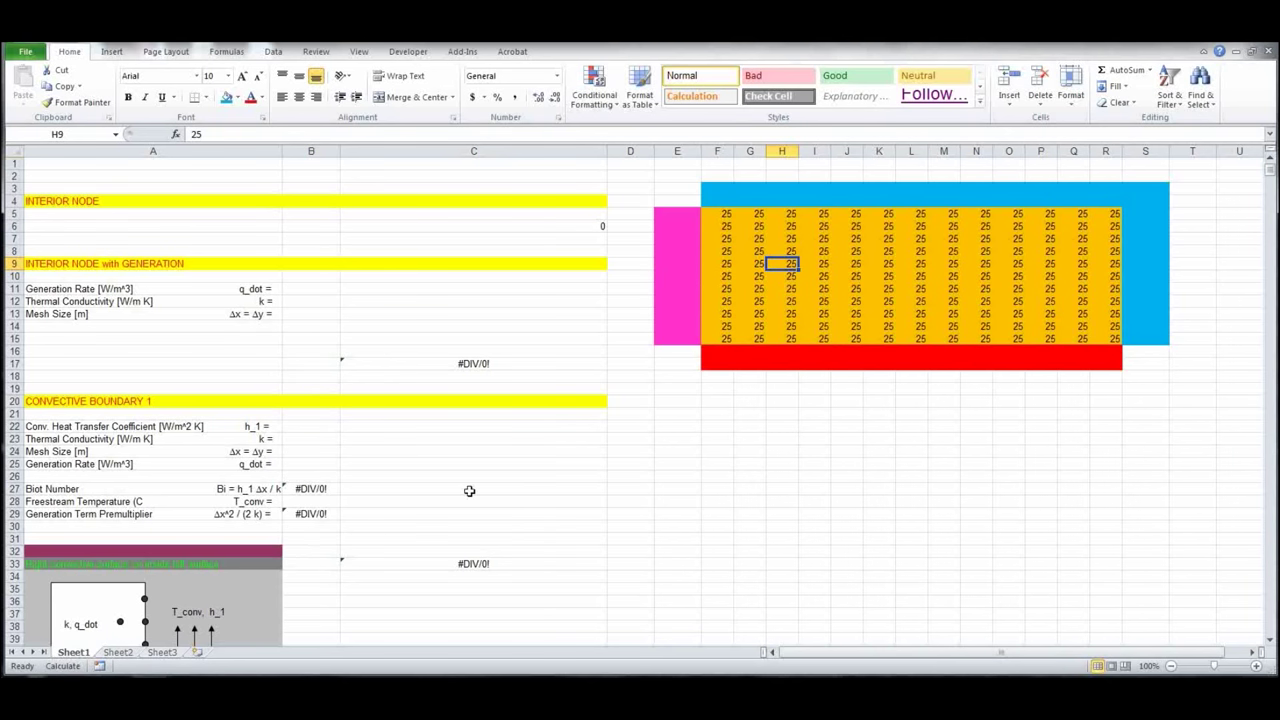
{"action": "left_click", "coordinate": [727, 214]}
{"action": "left_click_drag", "start_coordinate": [729, 214], "coordinate": [1115, 213]}
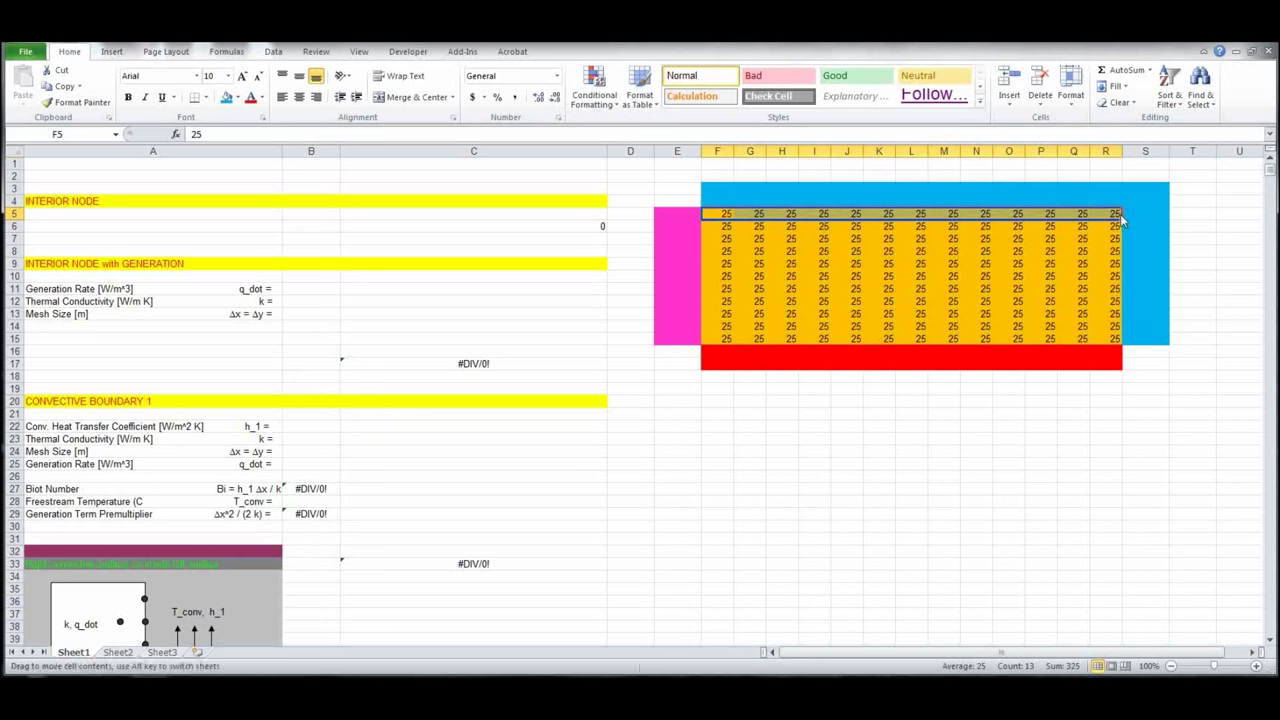
{"action": "left_click", "coordinate": [1150, 223]}
{"action": "left_click_drag", "start_coordinate": [1105, 213], "coordinate": [1105, 332]}
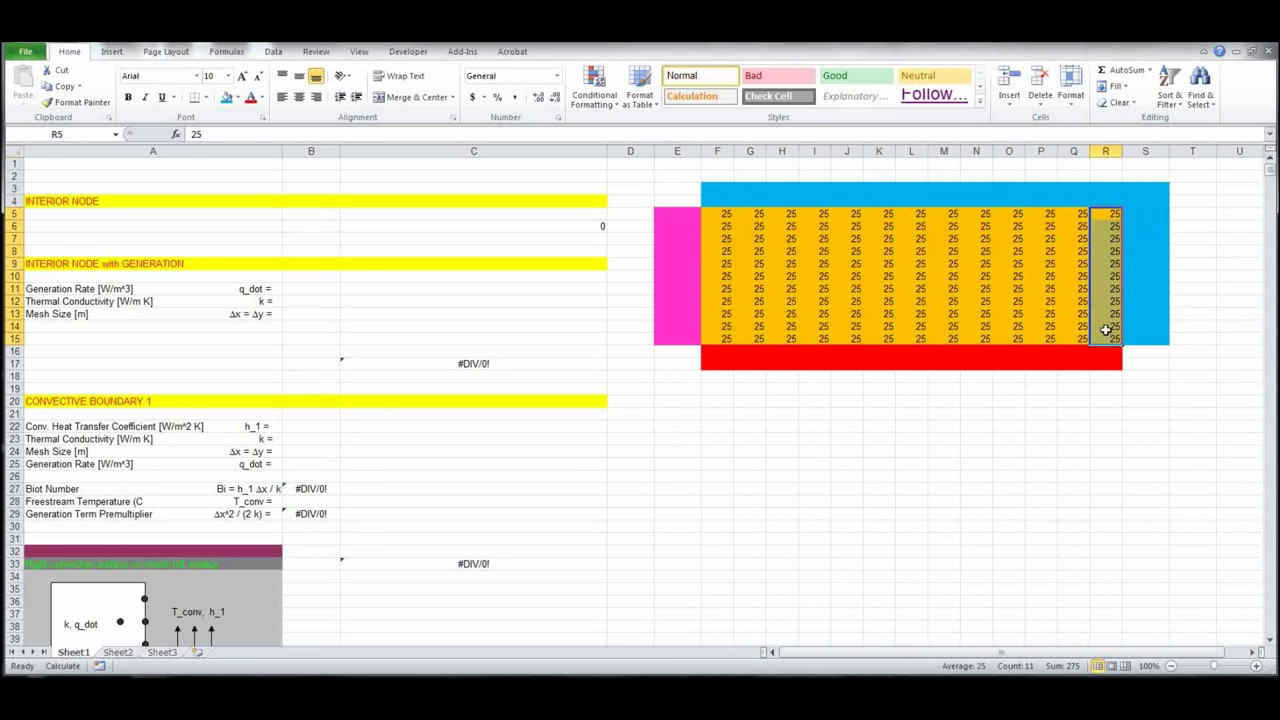
{"action": "left_click", "coordinate": [718, 338]}
{"action": "left_click", "coordinate": [725, 216]}
{"action": "left_click", "coordinate": [1106, 214]}
{"action": "left_click", "coordinate": [1108, 338]}
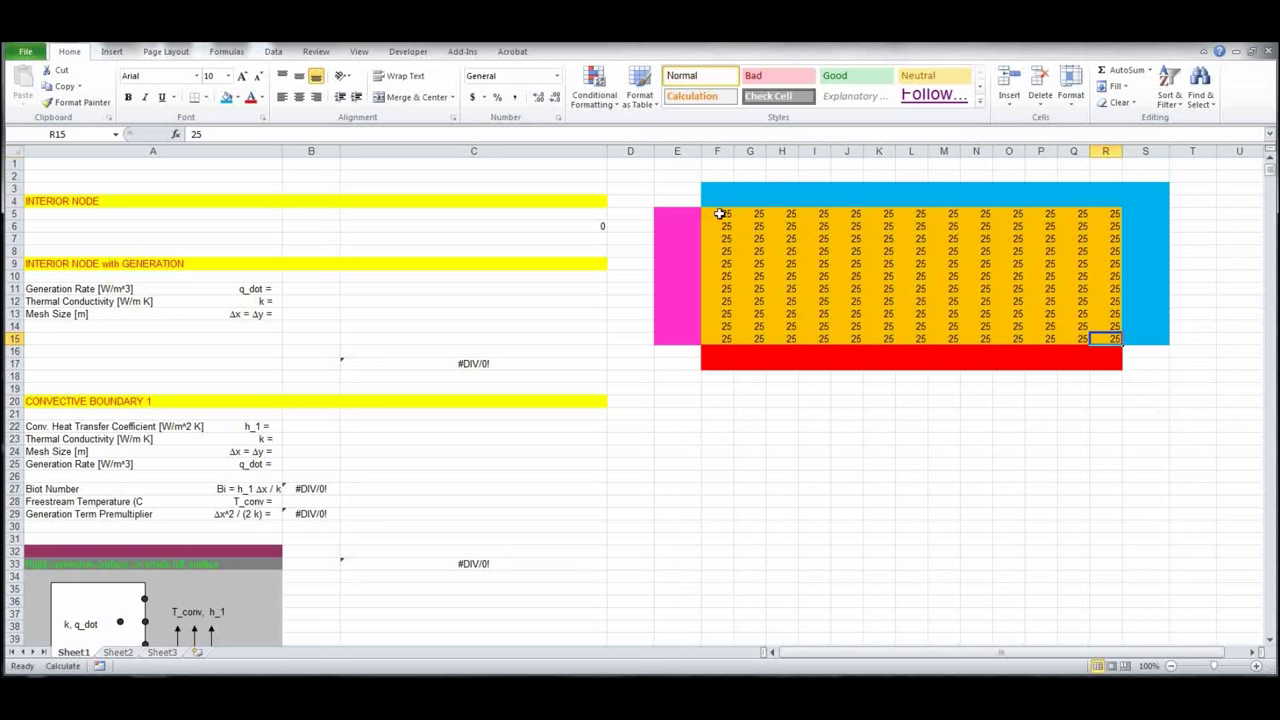
{"action": "left_click", "coordinate": [719, 213]}
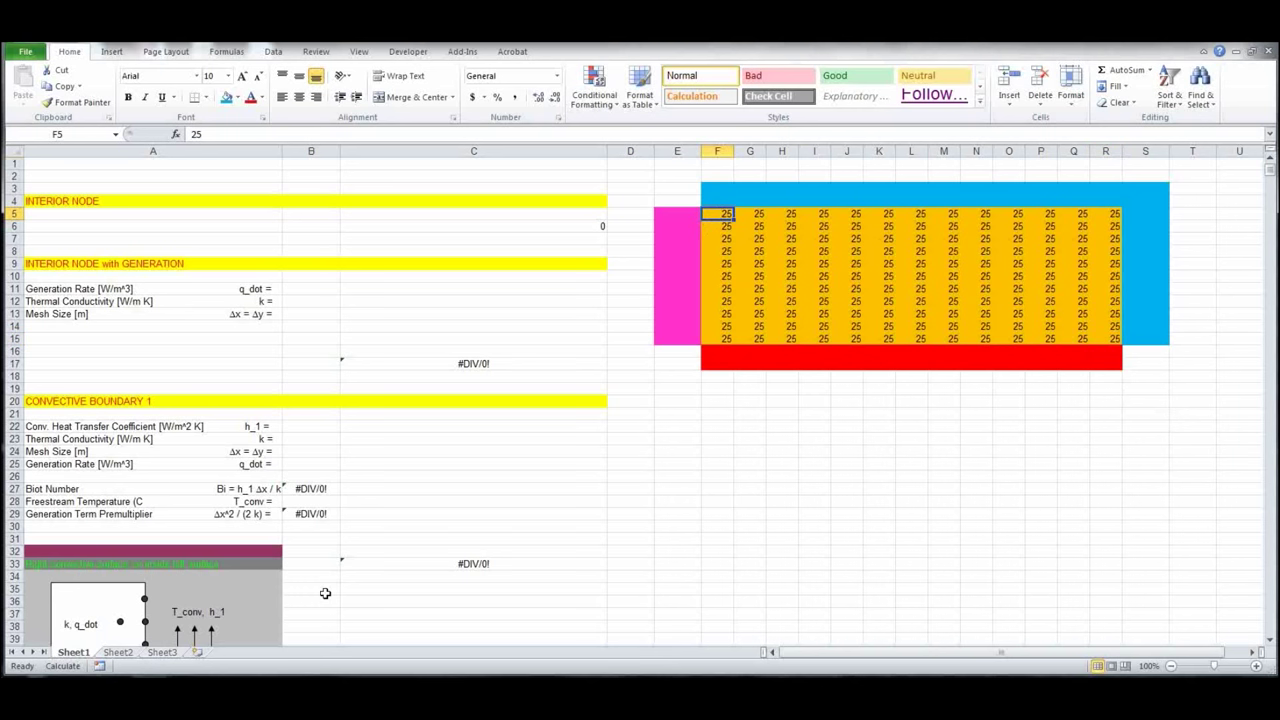
{"action": "scroll", "coordinate": [326, 585], "scroll_direction": "down", "scroll_amount": 2}
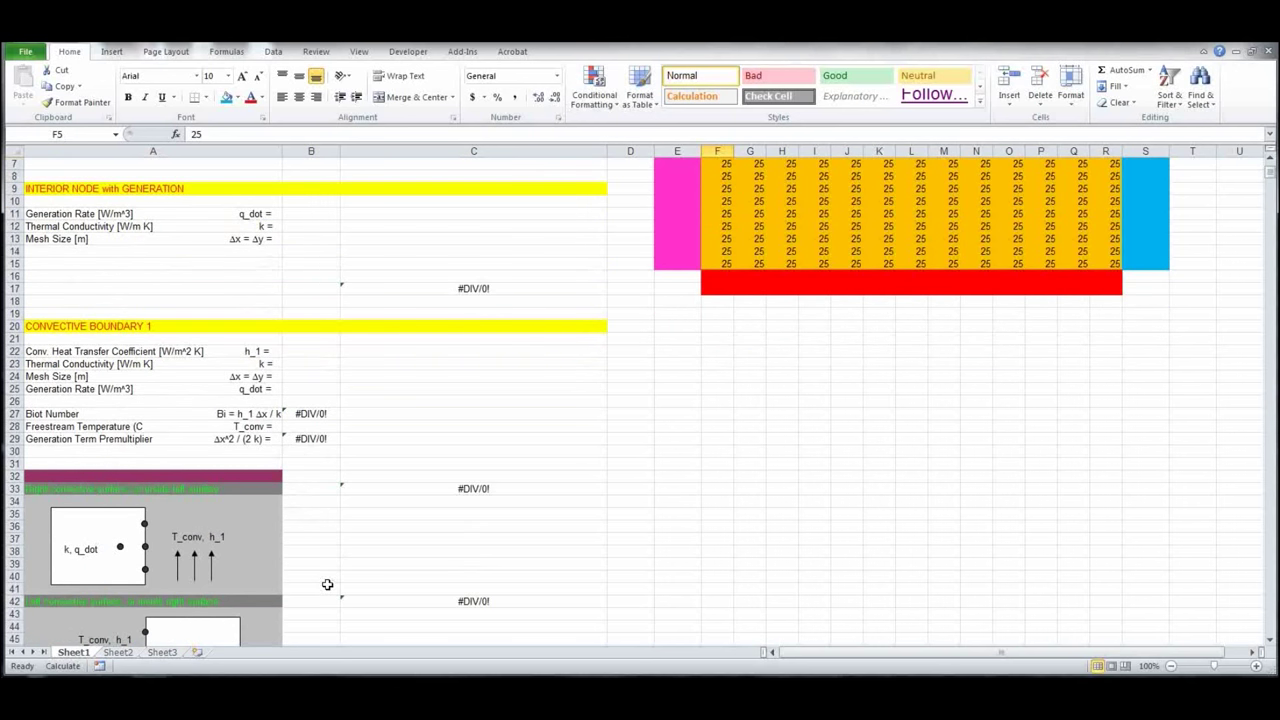
{"action": "scroll", "coordinate": [327, 584], "scroll_direction": "up", "scroll_amount": 2}
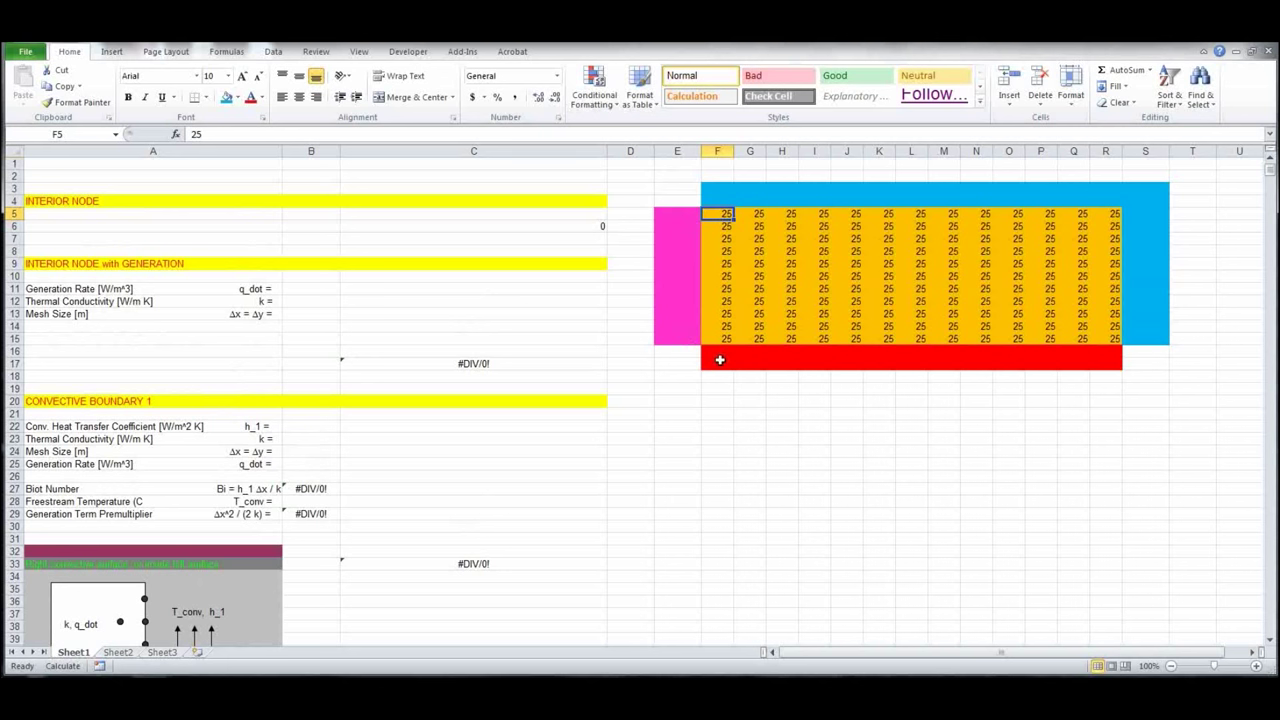
{"action": "left_click", "coordinate": [1113, 339]}
{"action": "left_click", "coordinate": [723, 339]}
{"action": "left_click", "coordinate": [720, 212]}
{"action": "left_click", "coordinate": [1110, 212]}
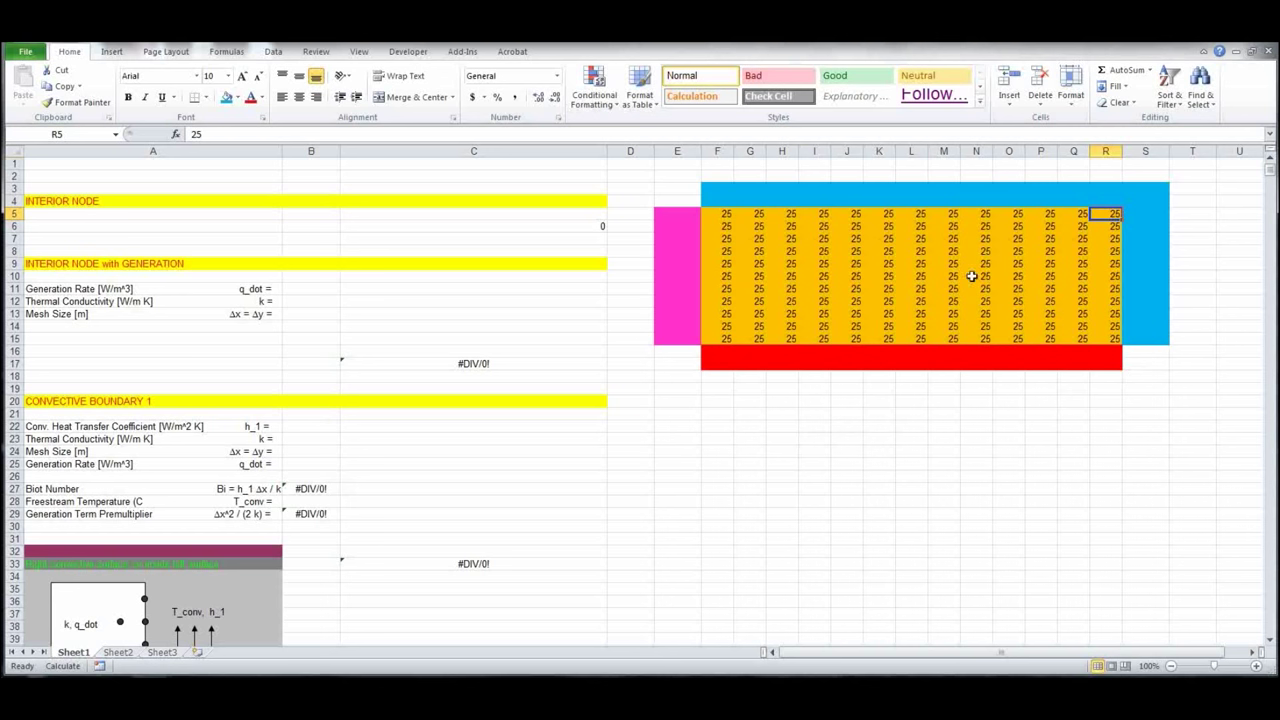
{"action": "left_click_drag", "start_coordinate": [721, 214], "coordinate": [1117, 335]}
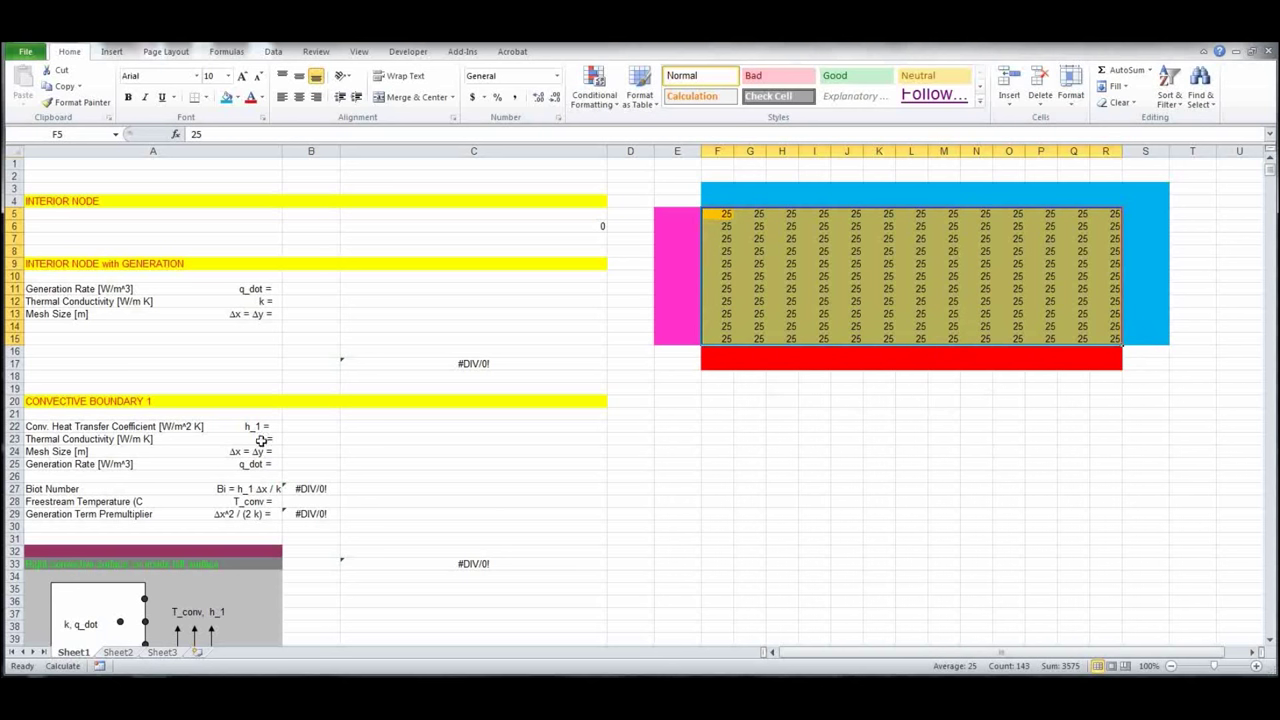
Step: Set thermal conductivity to 317 and h_1 to 100
{"action": "left_click", "coordinate": [290, 440]}
{"action": "type", "text": "3"}
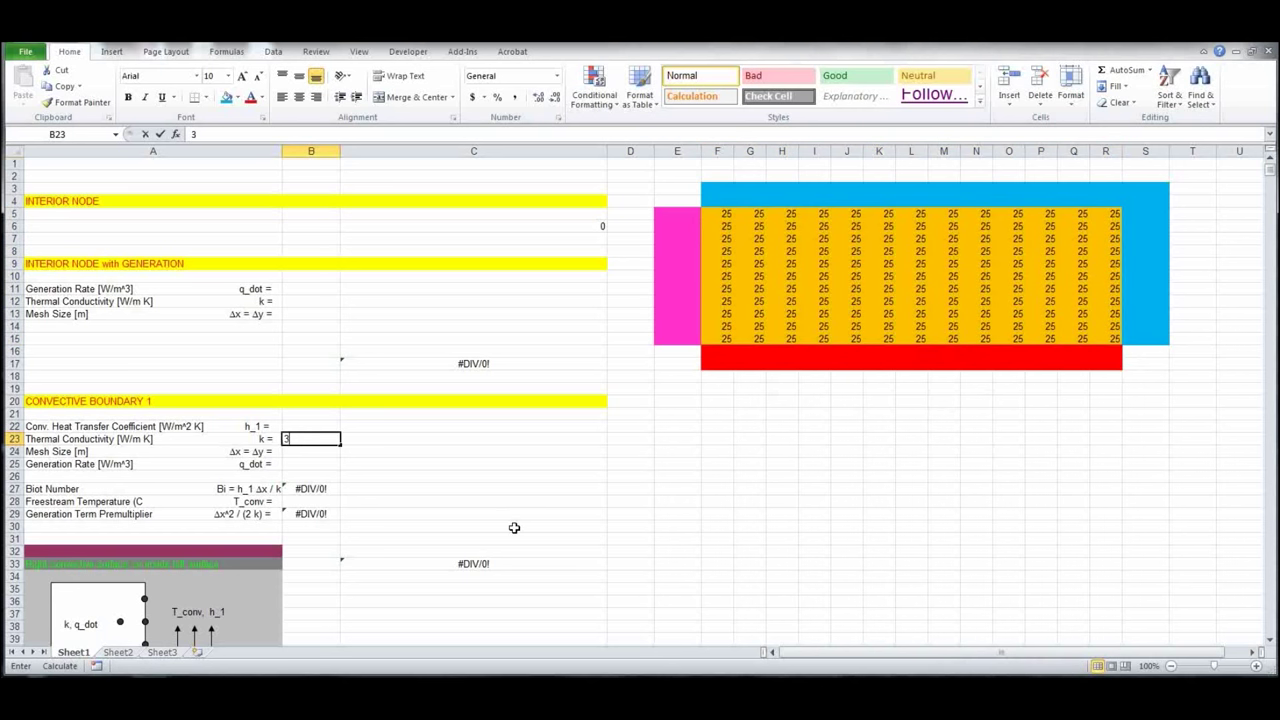
{"action": "type", "text": "17"}
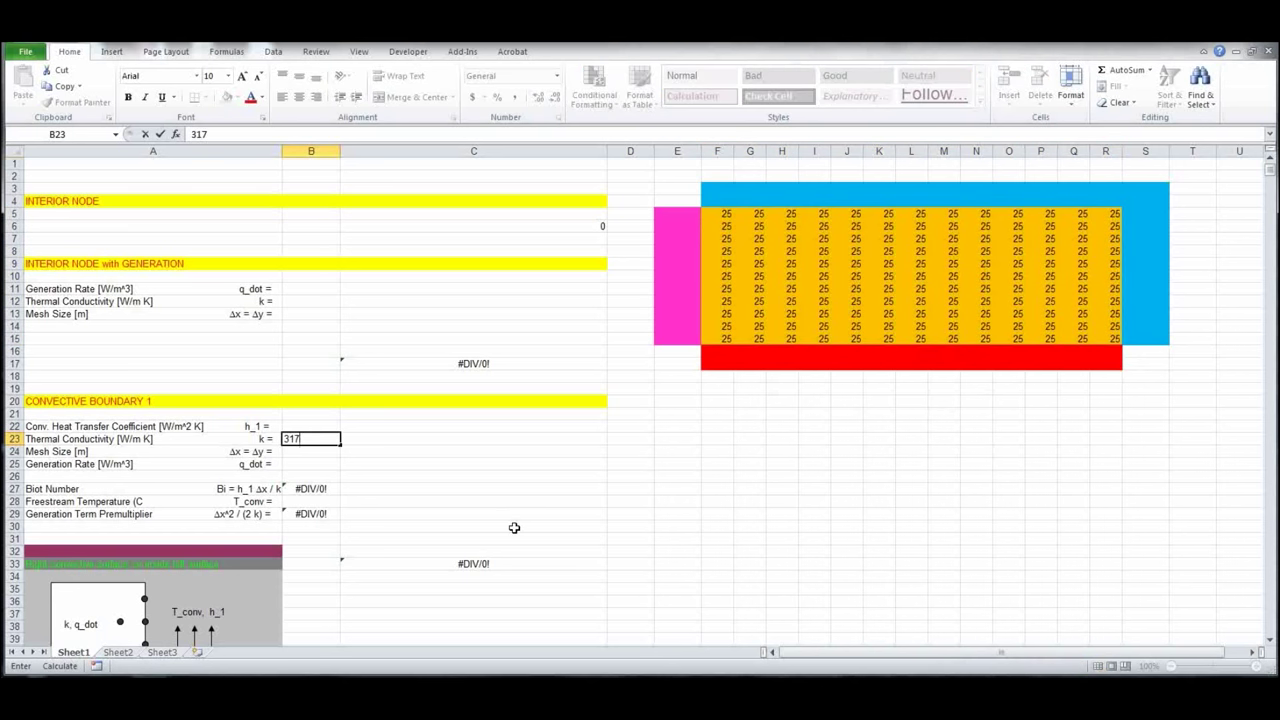
{"action": "key", "text": "Up"}
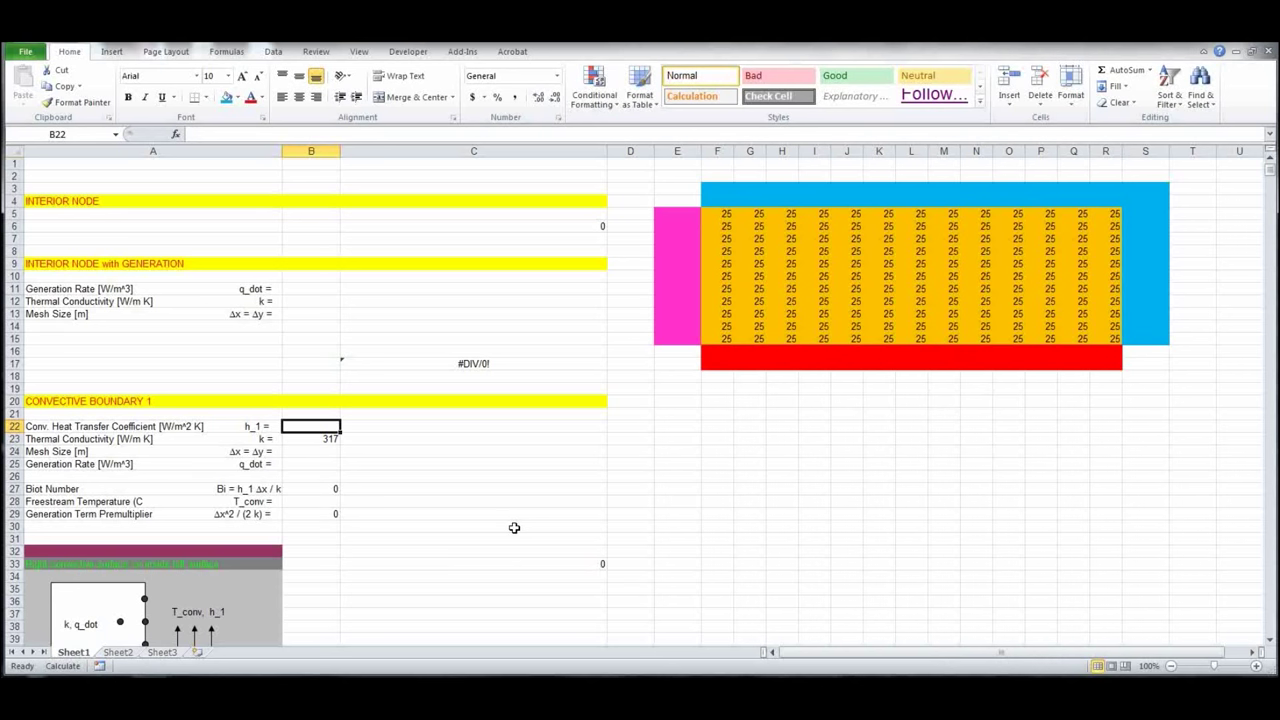
{"action": "type", "text": "100"}
{"action": "key", "text": "Return"}
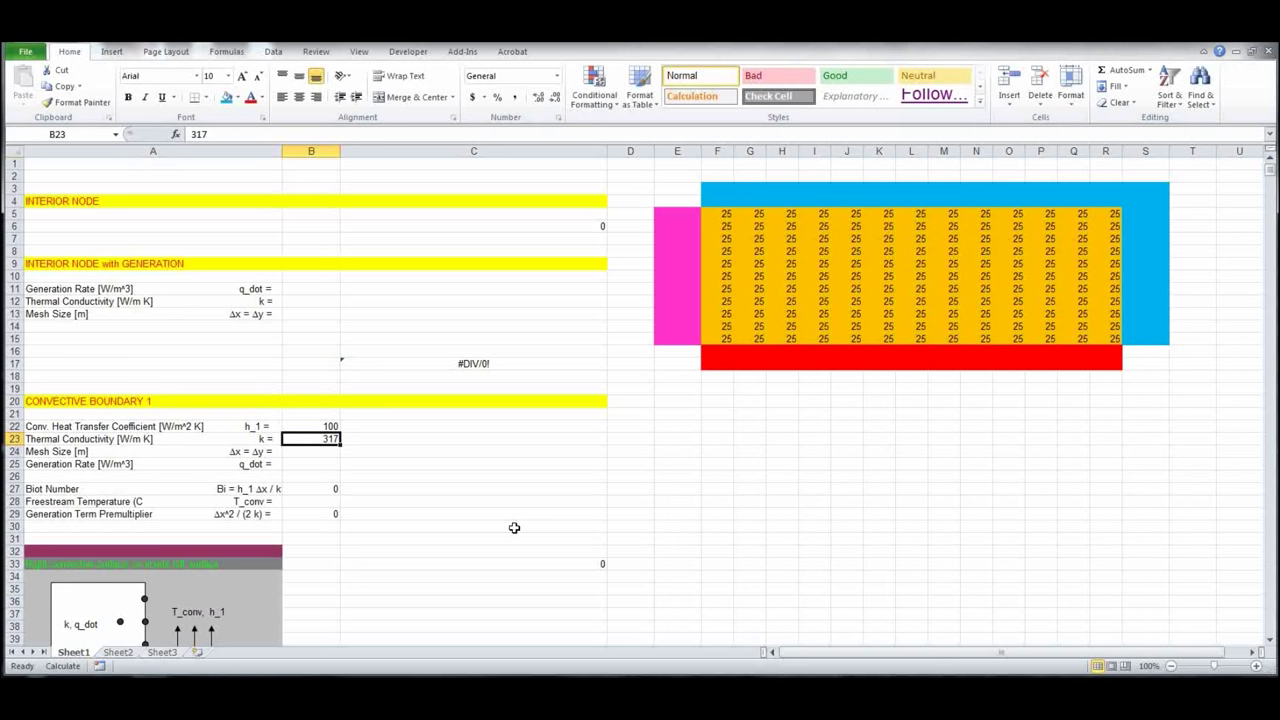
Step: Set mesh size to 0.05 and freestream temperature to 25
{"action": "left_click", "coordinate": [327, 451]}
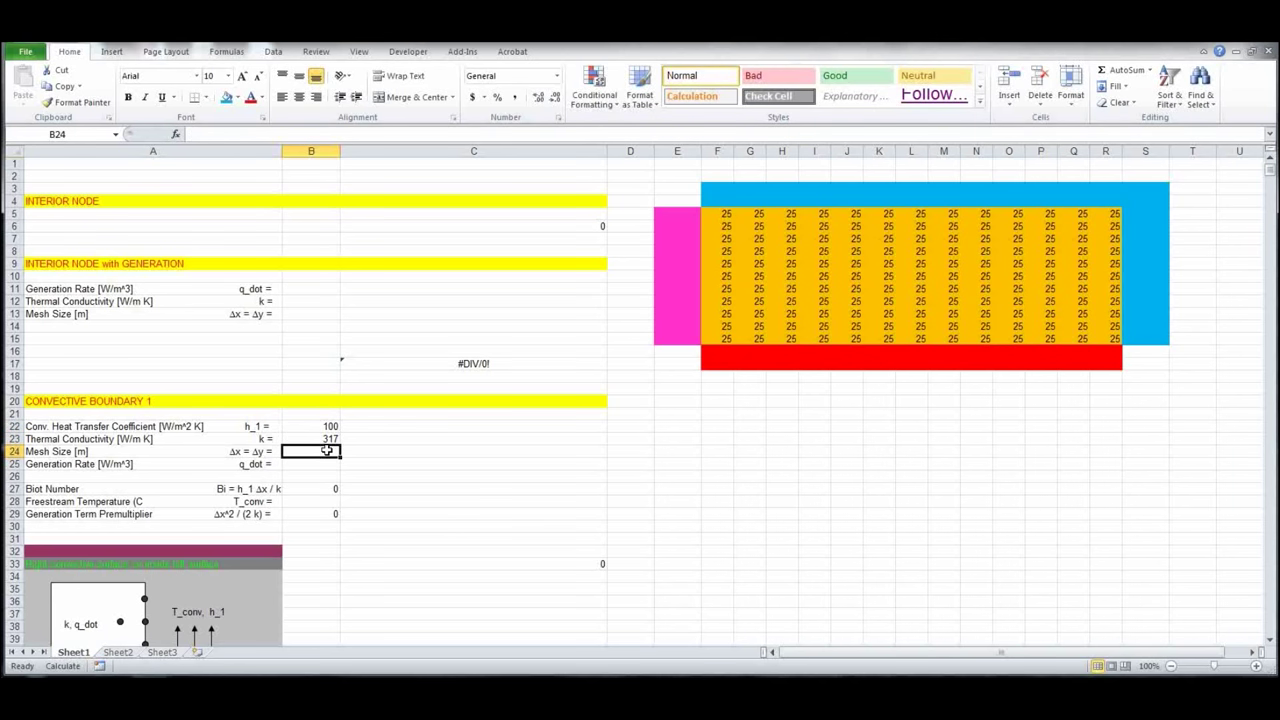
{"action": "type", "text": ".05"}
{"action": "key", "text": "Return"}
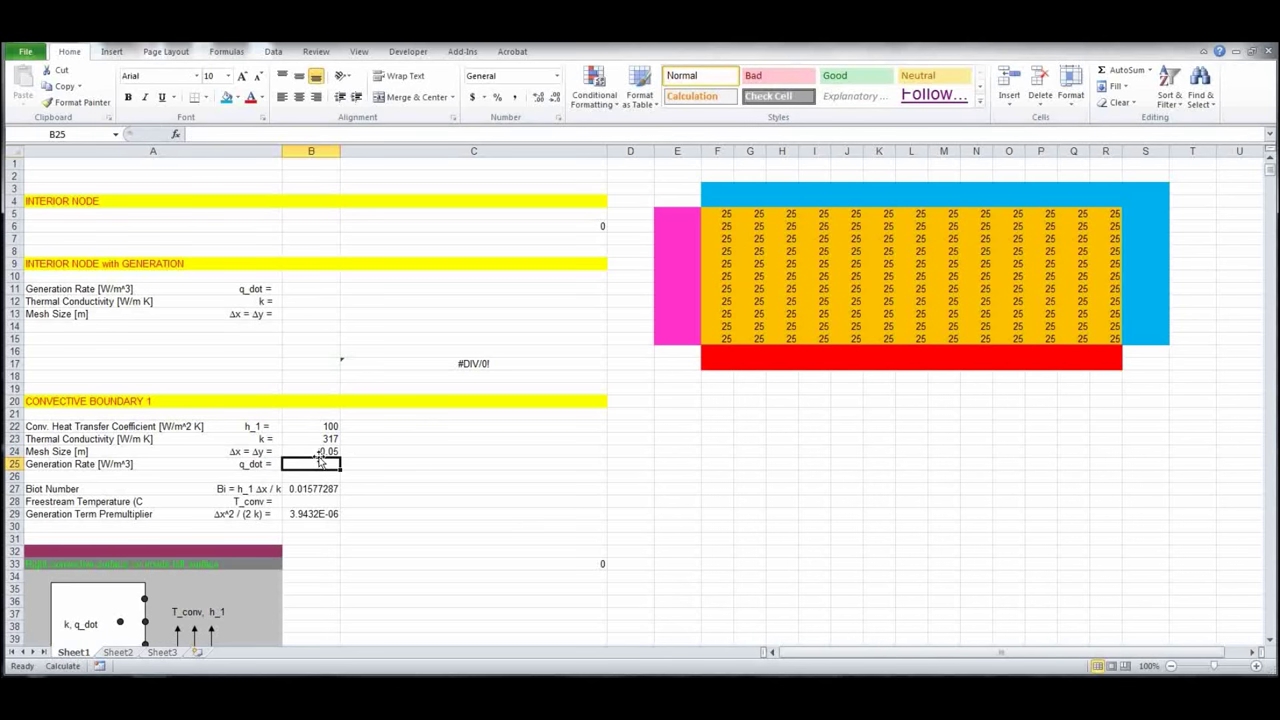
{"action": "left_click", "coordinate": [314, 500]}
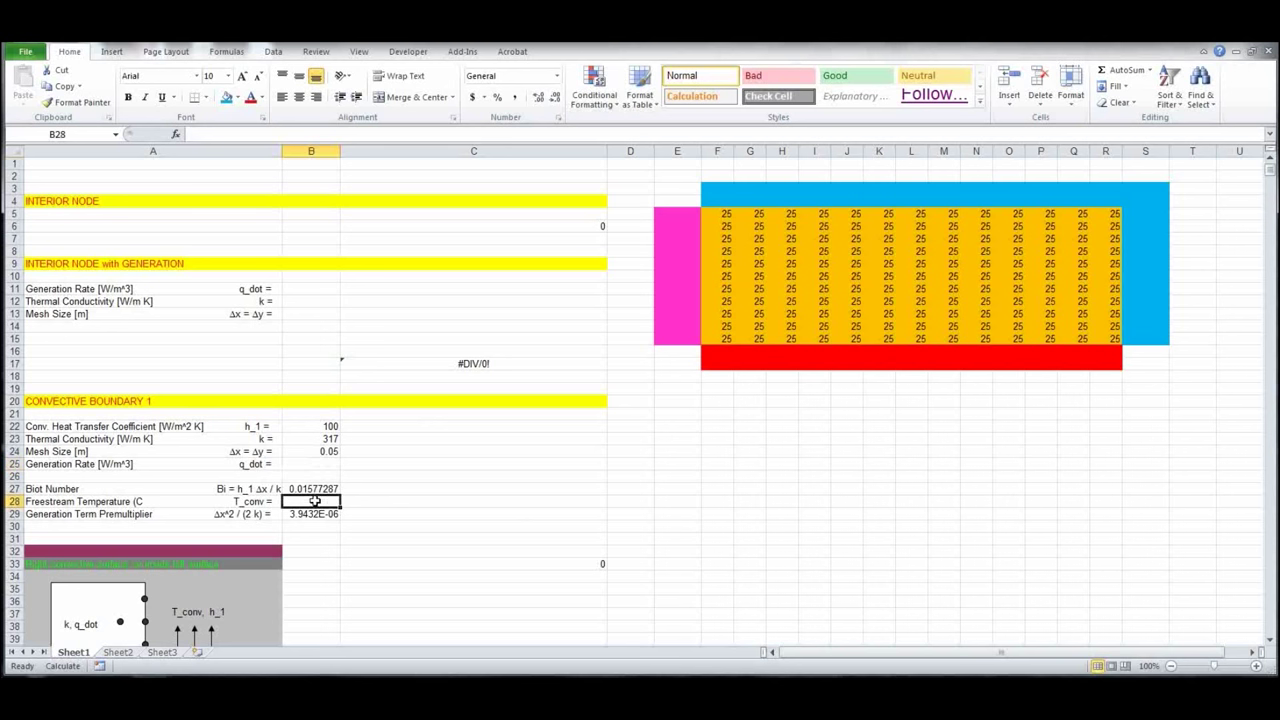
{"action": "left_click", "coordinate": [148, 503]}
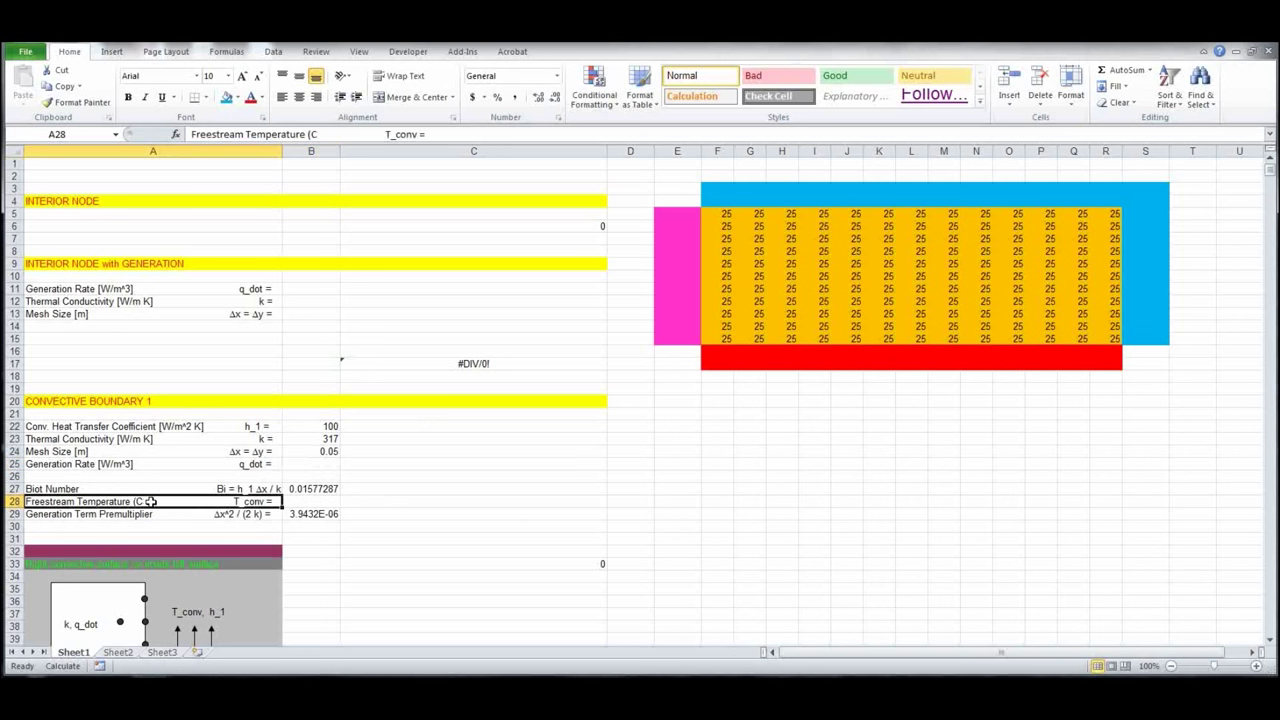
{"action": "left_click", "coordinate": [304, 497]}
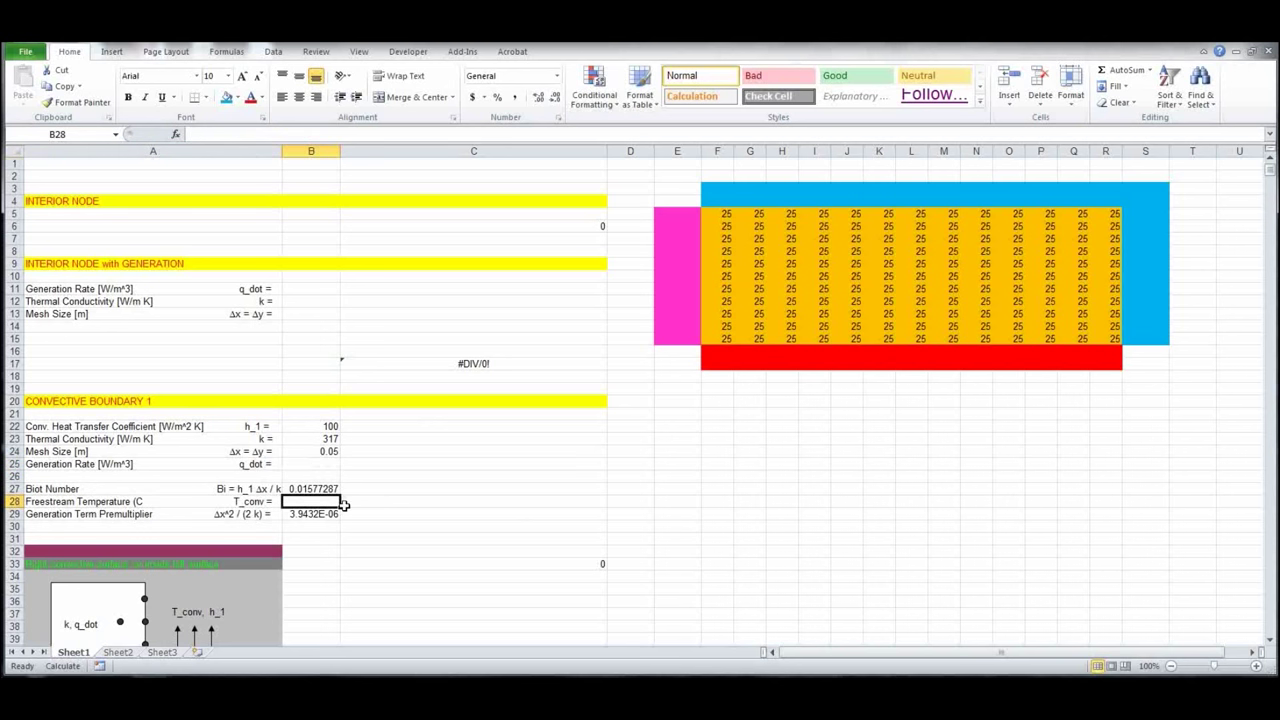
{"action": "type", "text": "25"}
{"action": "key", "text": "Return"}
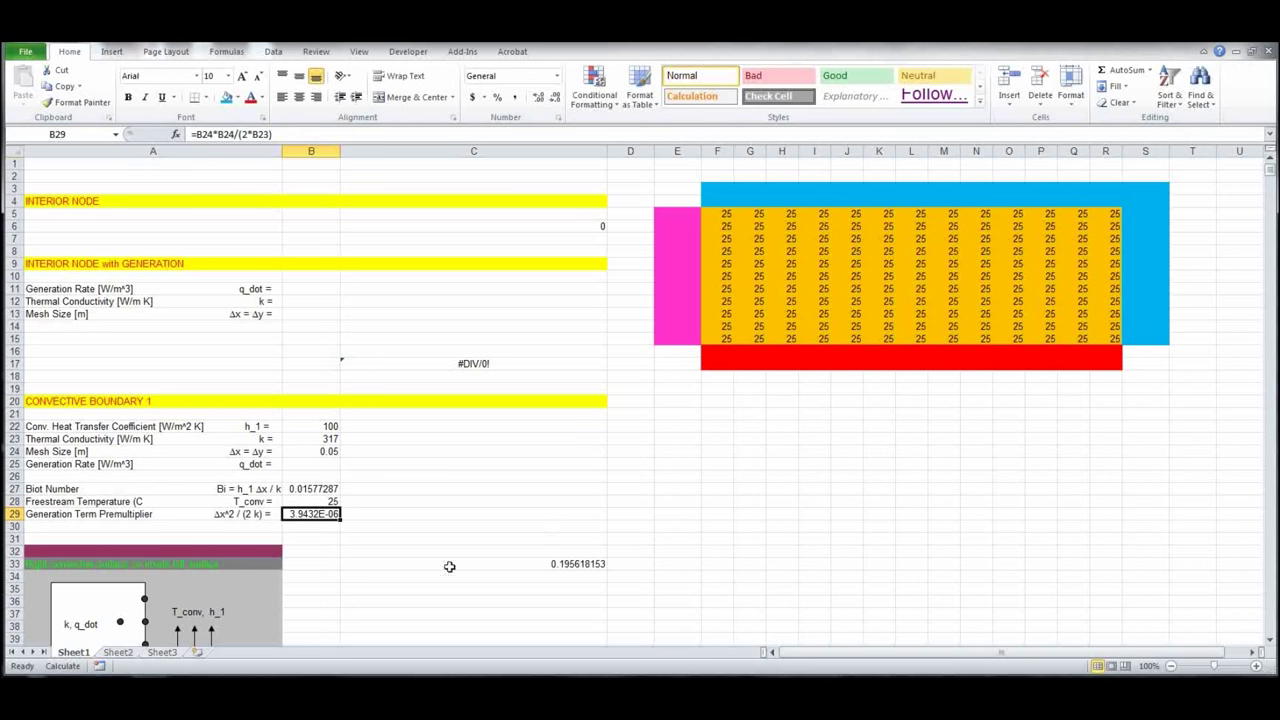
{"action": "scroll", "coordinate": [469, 514], "scroll_direction": "down", "scroll_amount": 2}
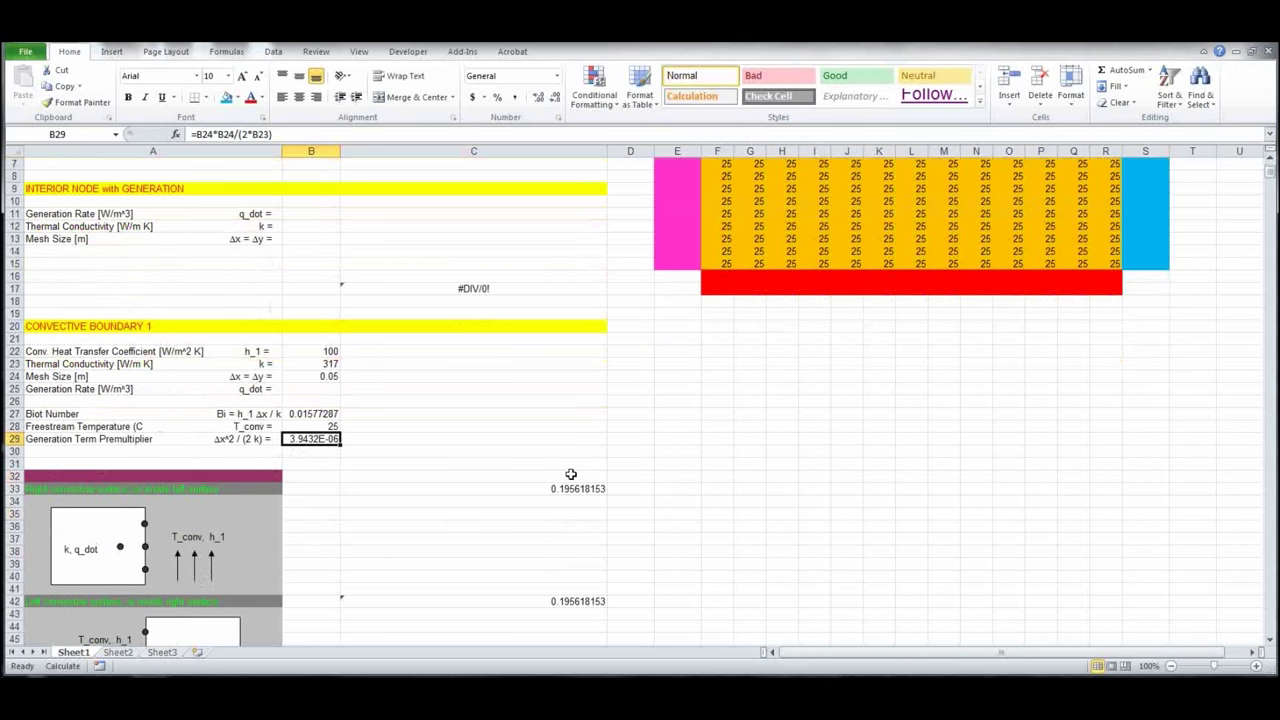
{"action": "left_click", "coordinate": [562, 488]}
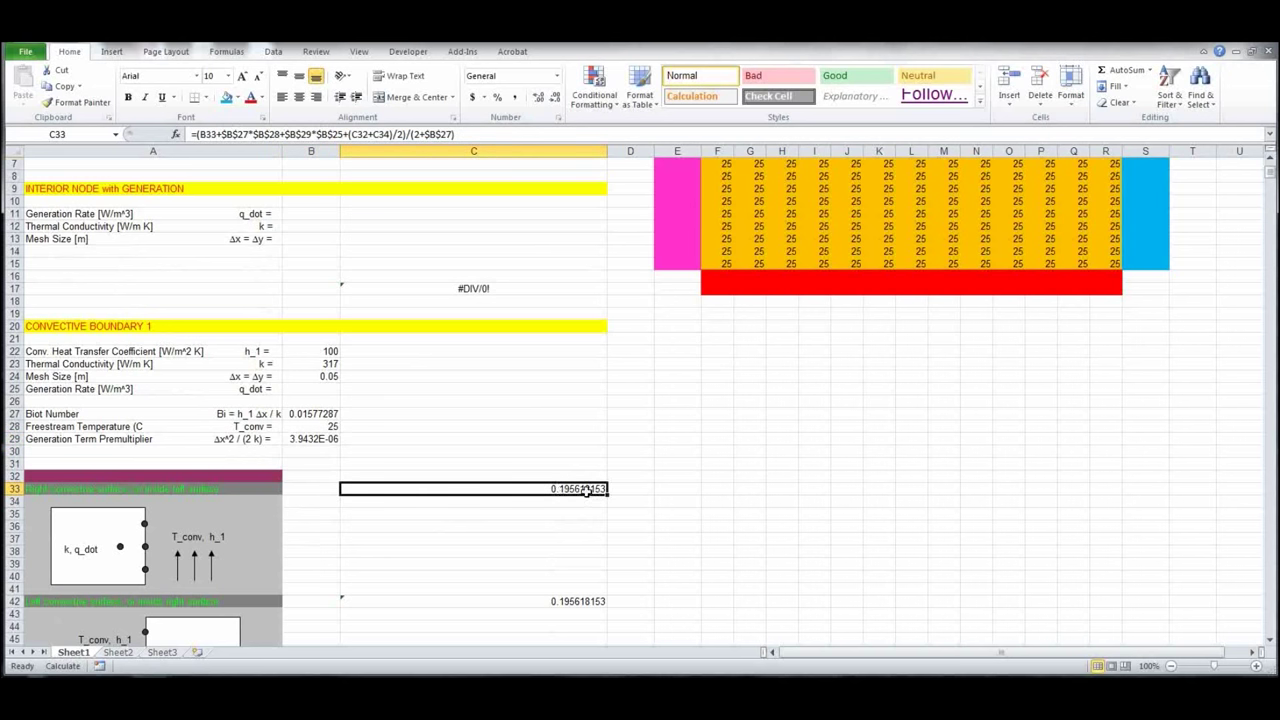
{"action": "scroll", "coordinate": [434, 546], "scroll_direction": "down", "scroll_amount": 4}
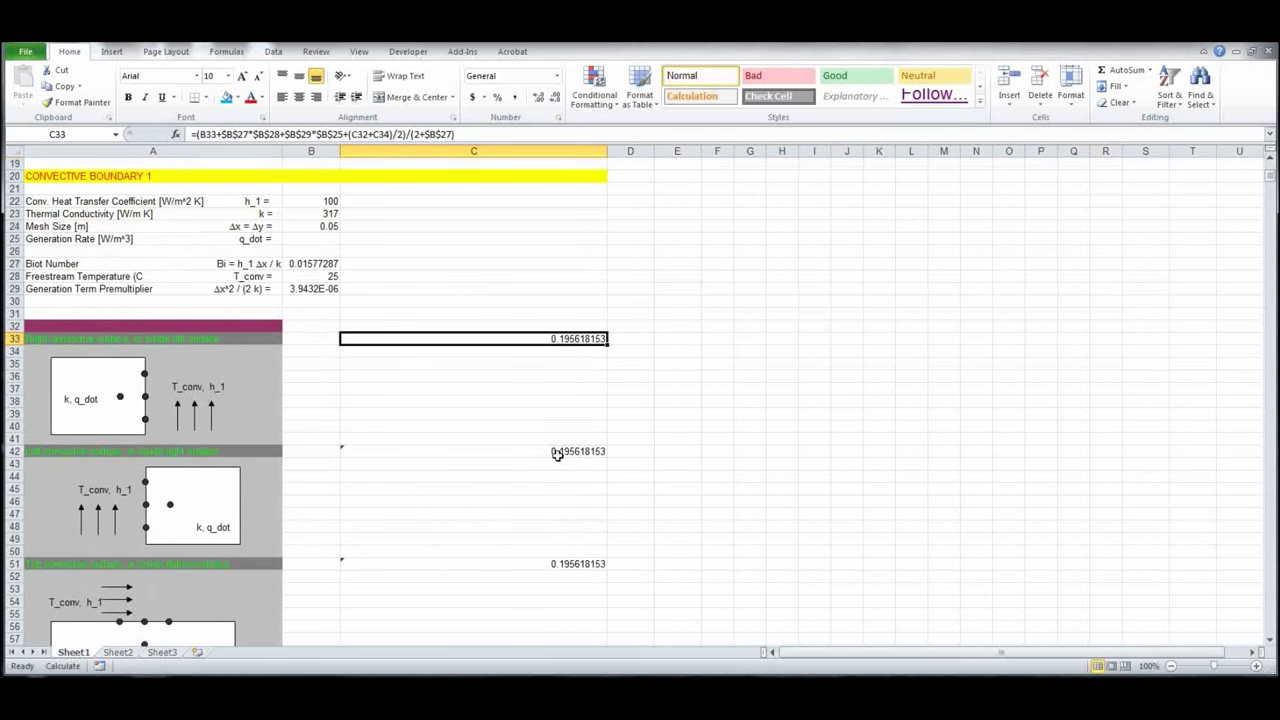
{"action": "left_click", "coordinate": [557, 452]}
{"action": "scroll", "coordinate": [514, 503], "scroll_direction": "down", "scroll_amount": 5}
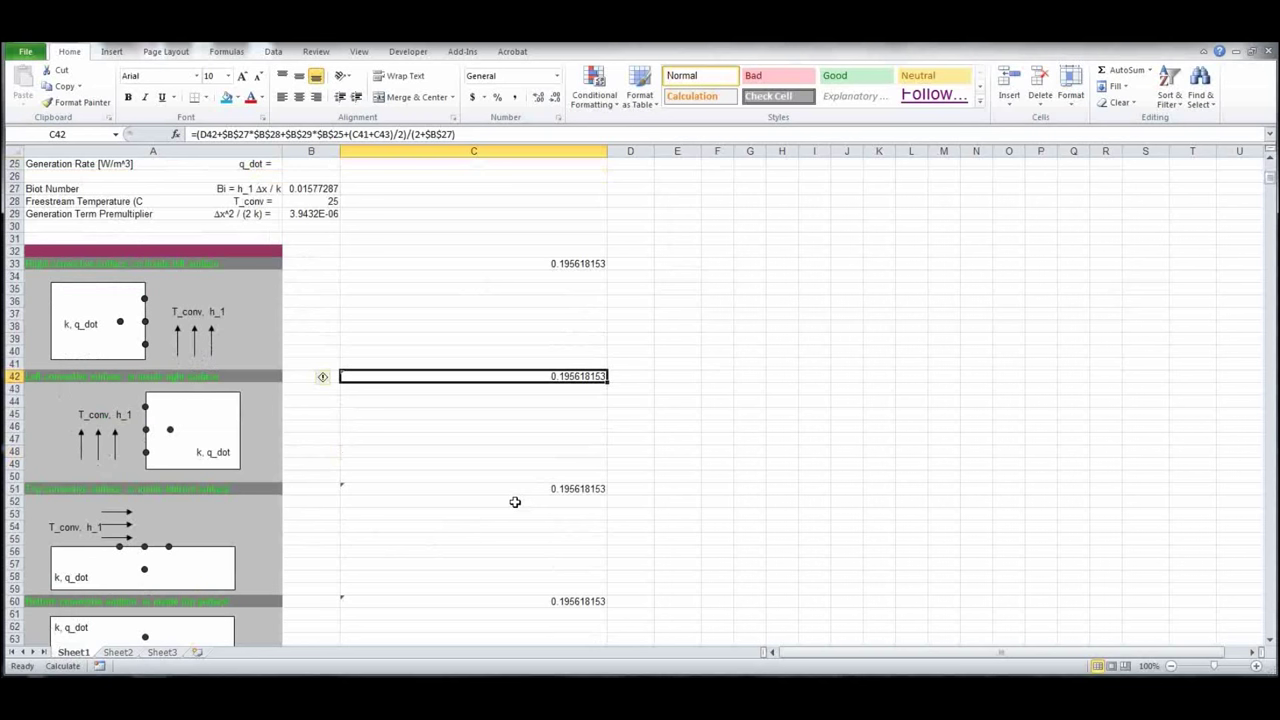
{"action": "scroll", "coordinate": [520, 494], "scroll_direction": "down", "scroll_amount": 19}
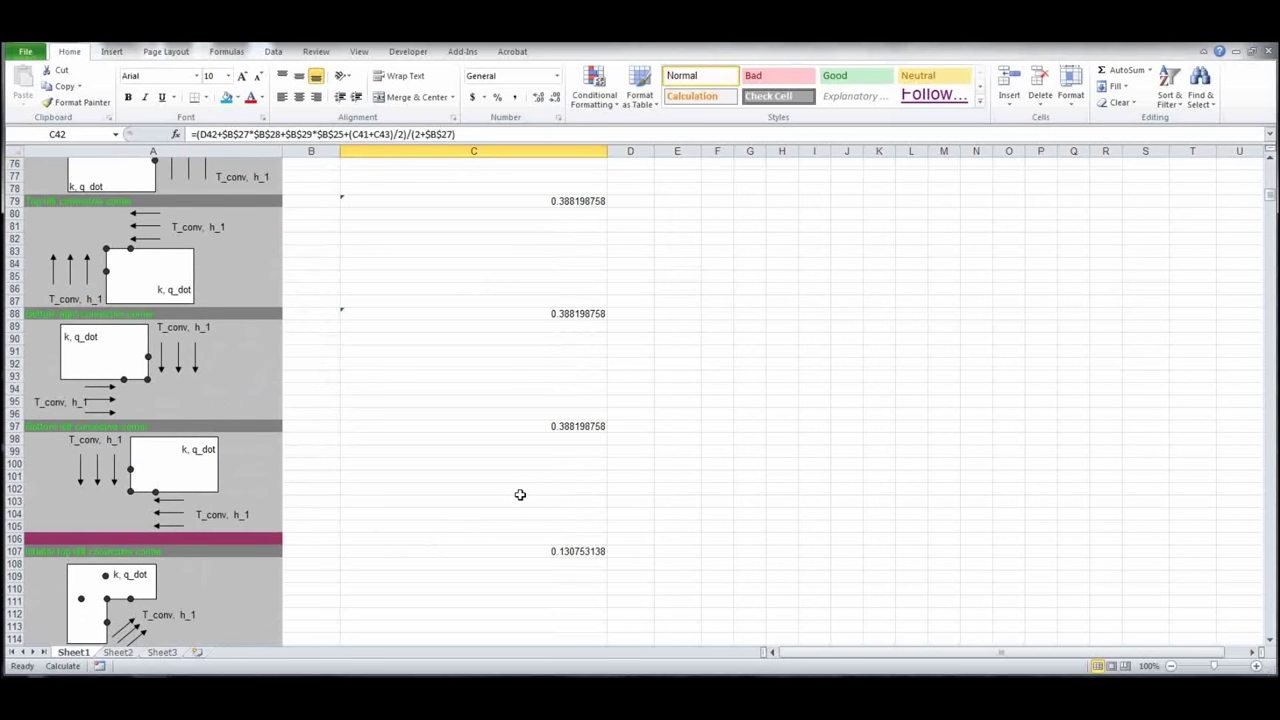
{"action": "scroll", "coordinate": [520, 490], "scroll_direction": "up", "scroll_amount": 20}
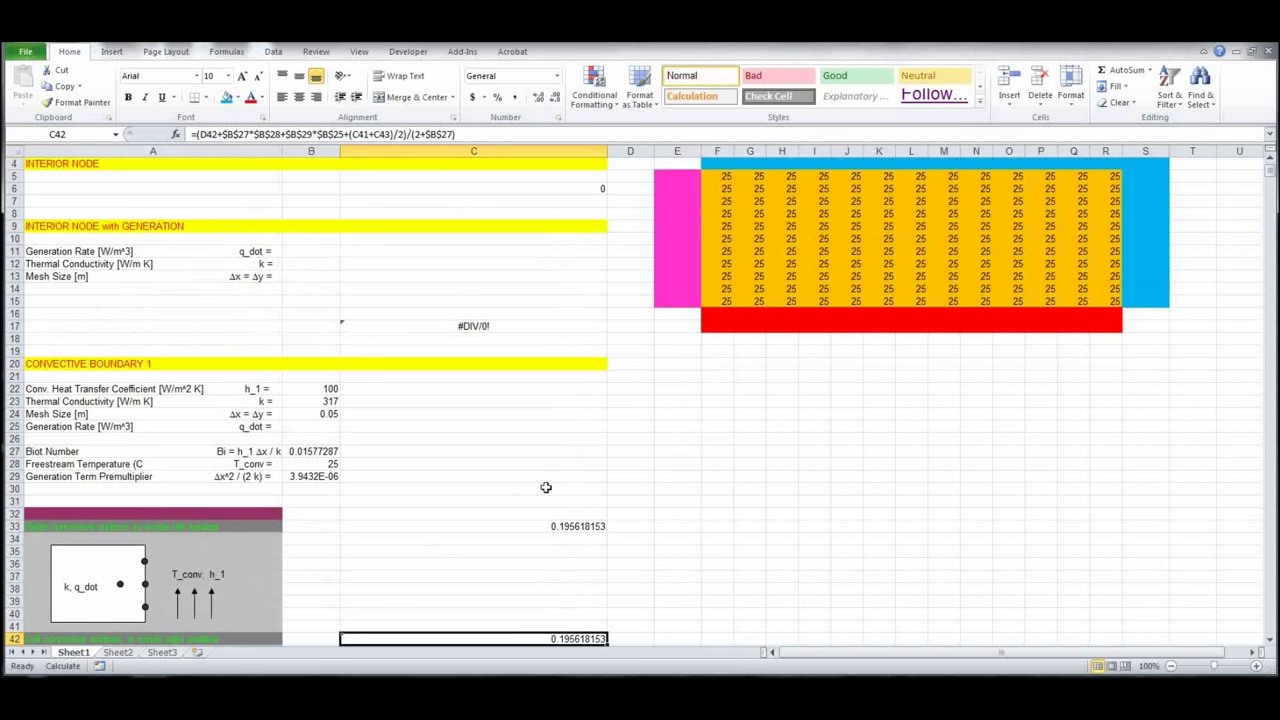
{"action": "scroll", "coordinate": [546, 487], "scroll_direction": "up", "scroll_amount": 1}
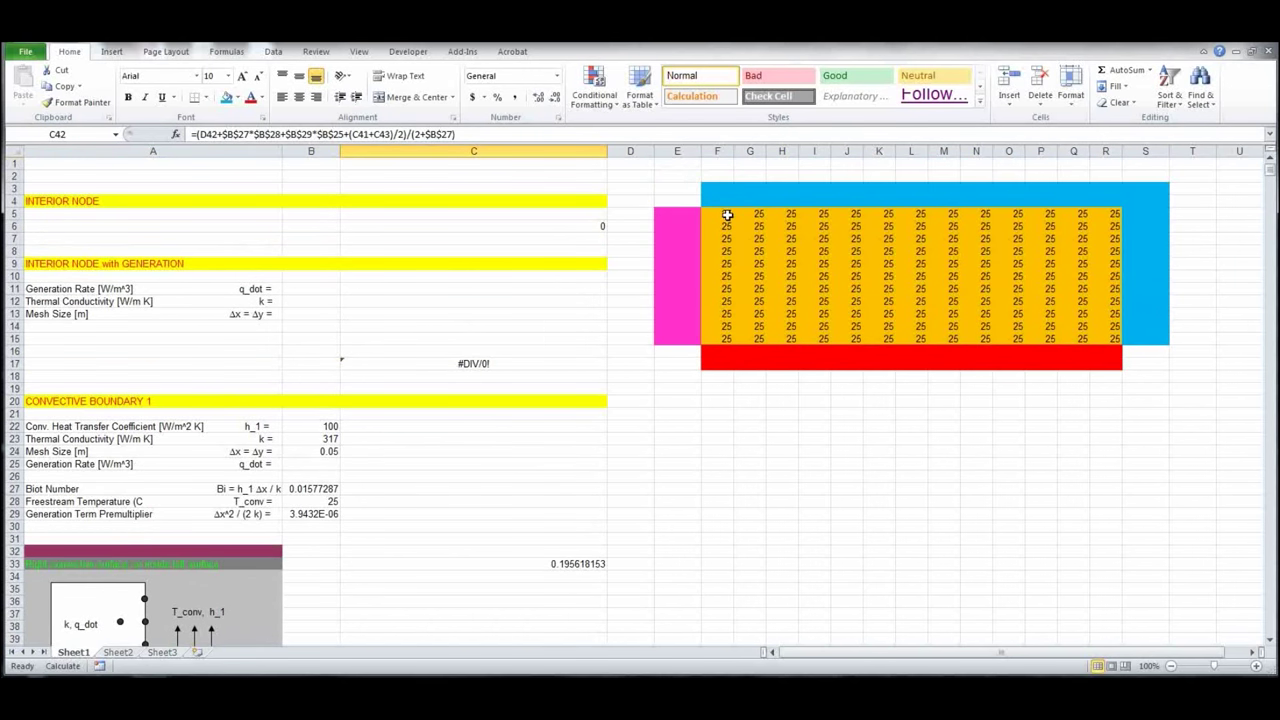
{"action": "left_click_drag", "start_coordinate": [727, 214], "coordinate": [1086, 216]}
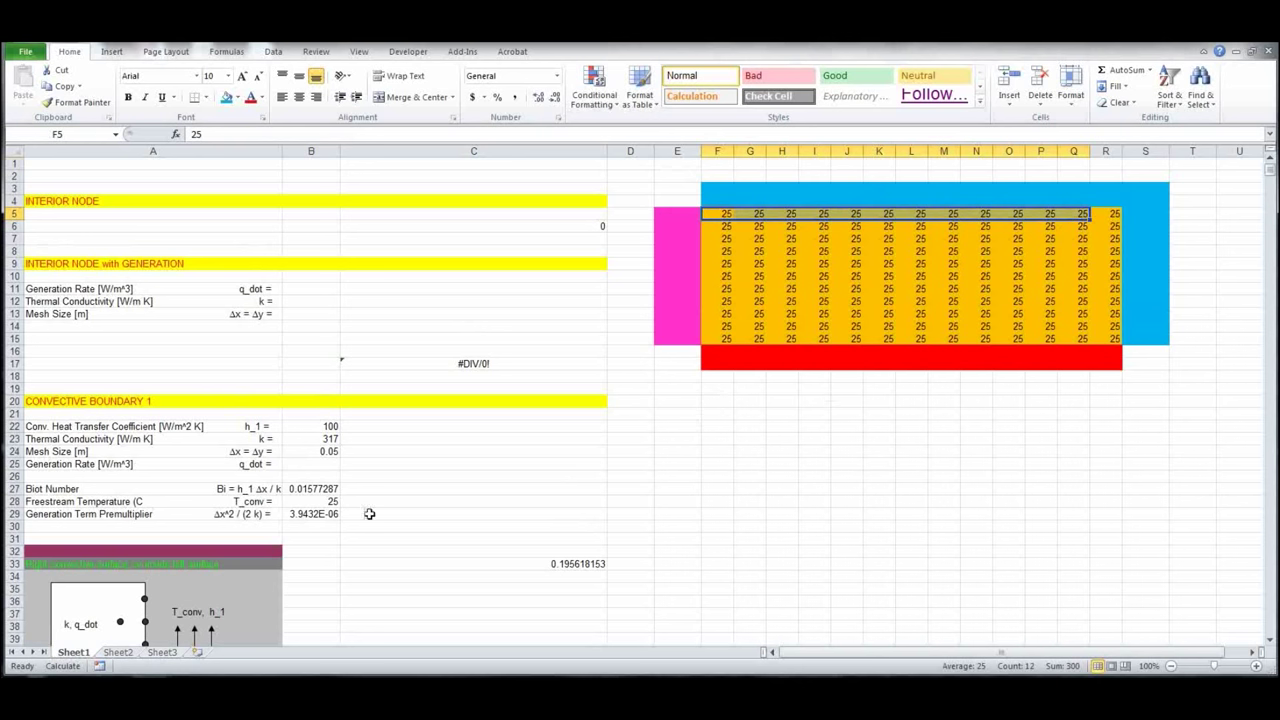
{"action": "left_click", "coordinate": [1110, 214]}
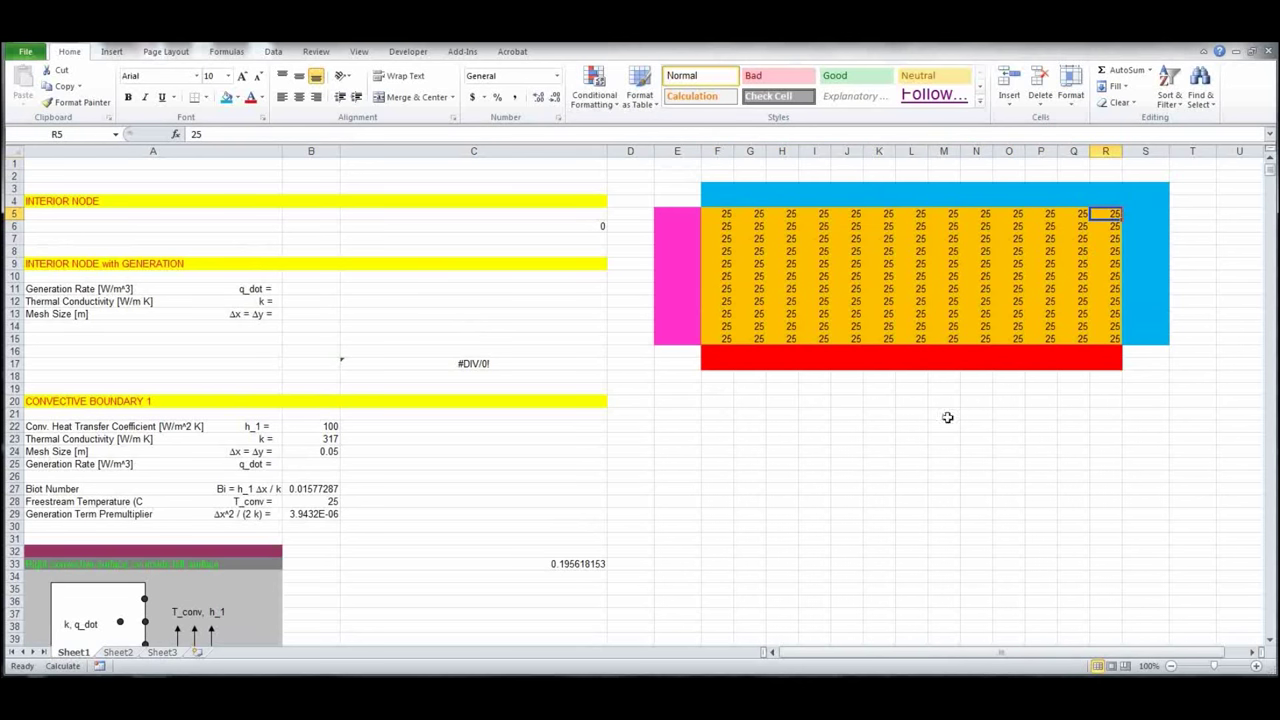
{"action": "scroll", "coordinate": [345, 515], "scroll_direction": "down", "scroll_amount": 8}
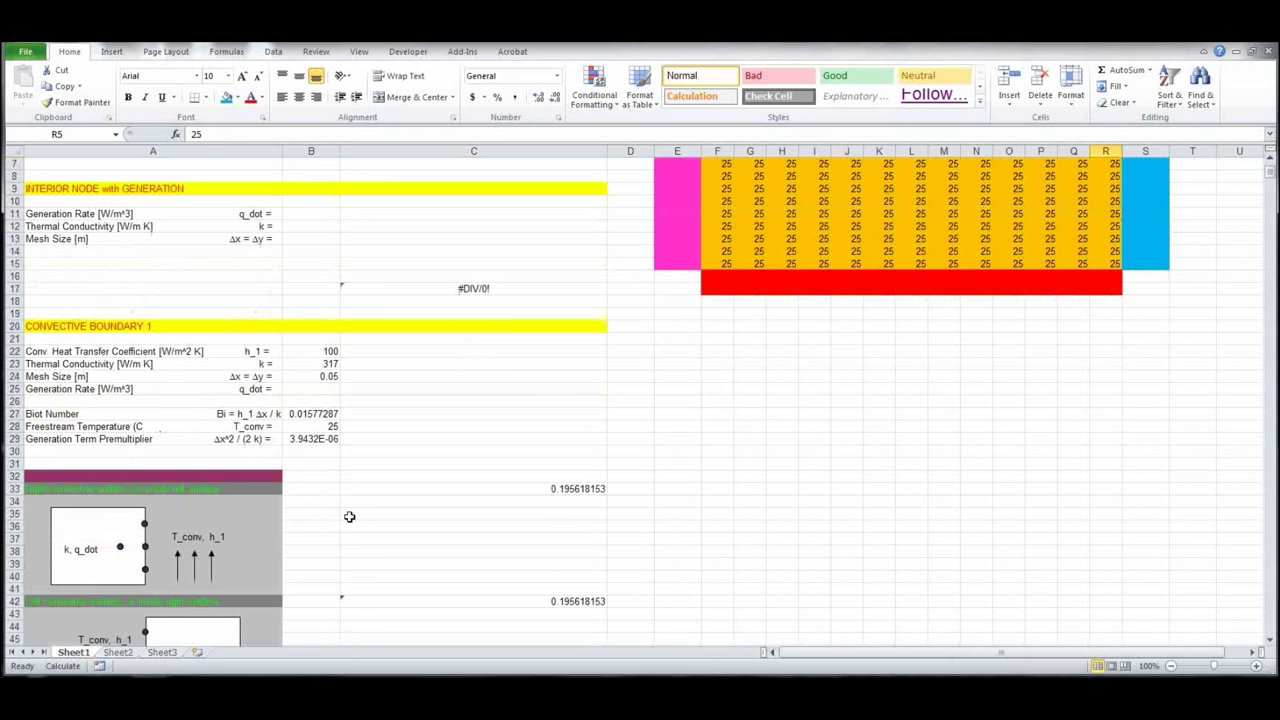
{"action": "scroll", "coordinate": [350, 515], "scroll_direction": "down", "scroll_amount": 9}
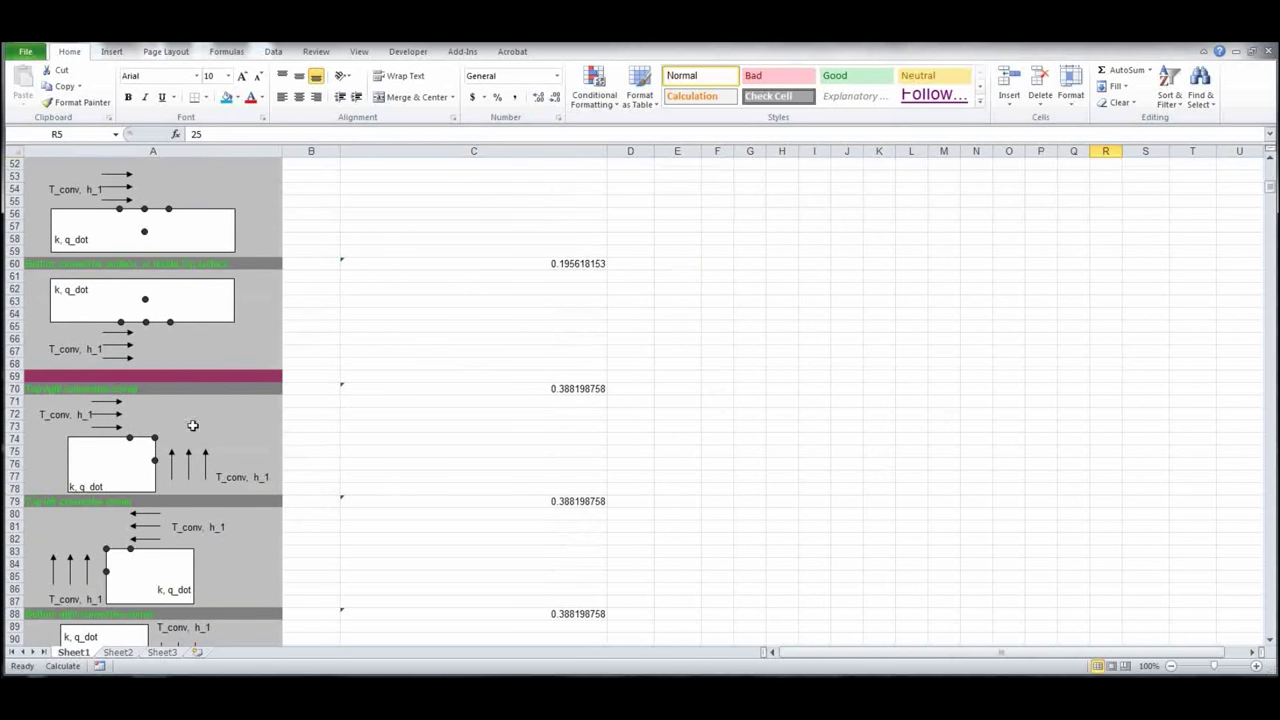
{"action": "left_click", "coordinate": [316, 425]}
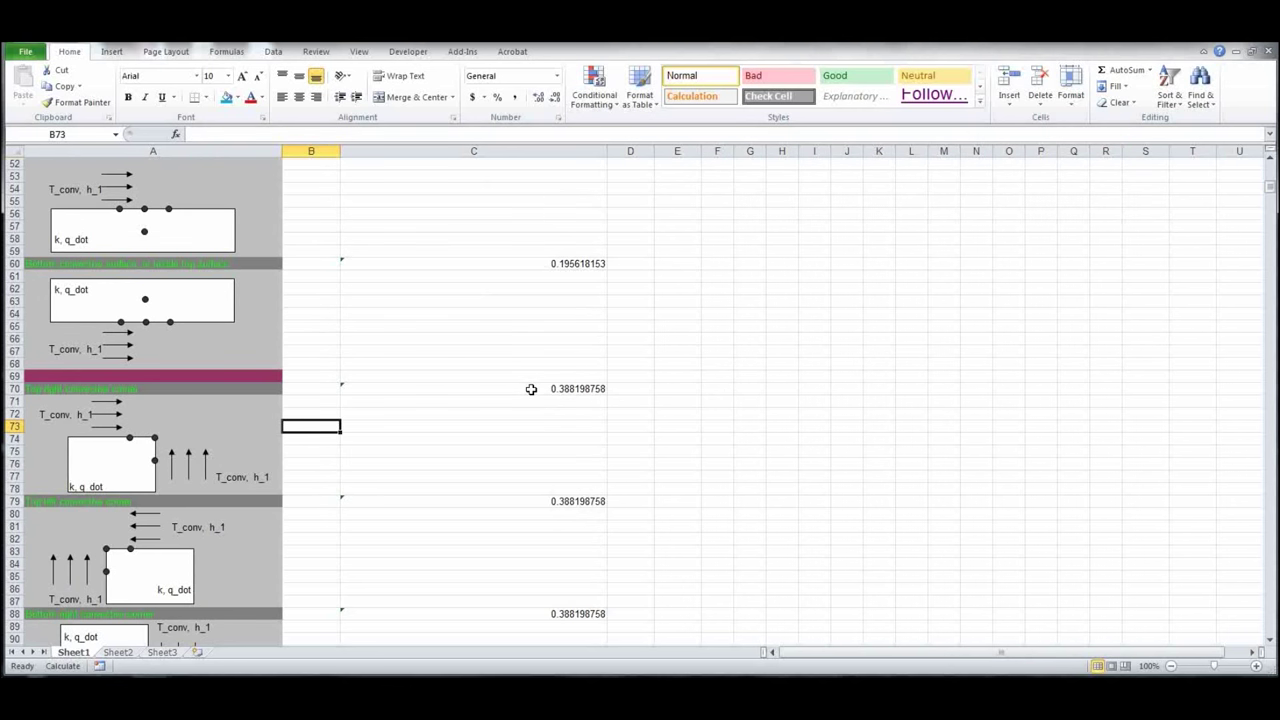
{"action": "scroll", "coordinate": [531, 389], "scroll_direction": "up", "scroll_amount": 15}
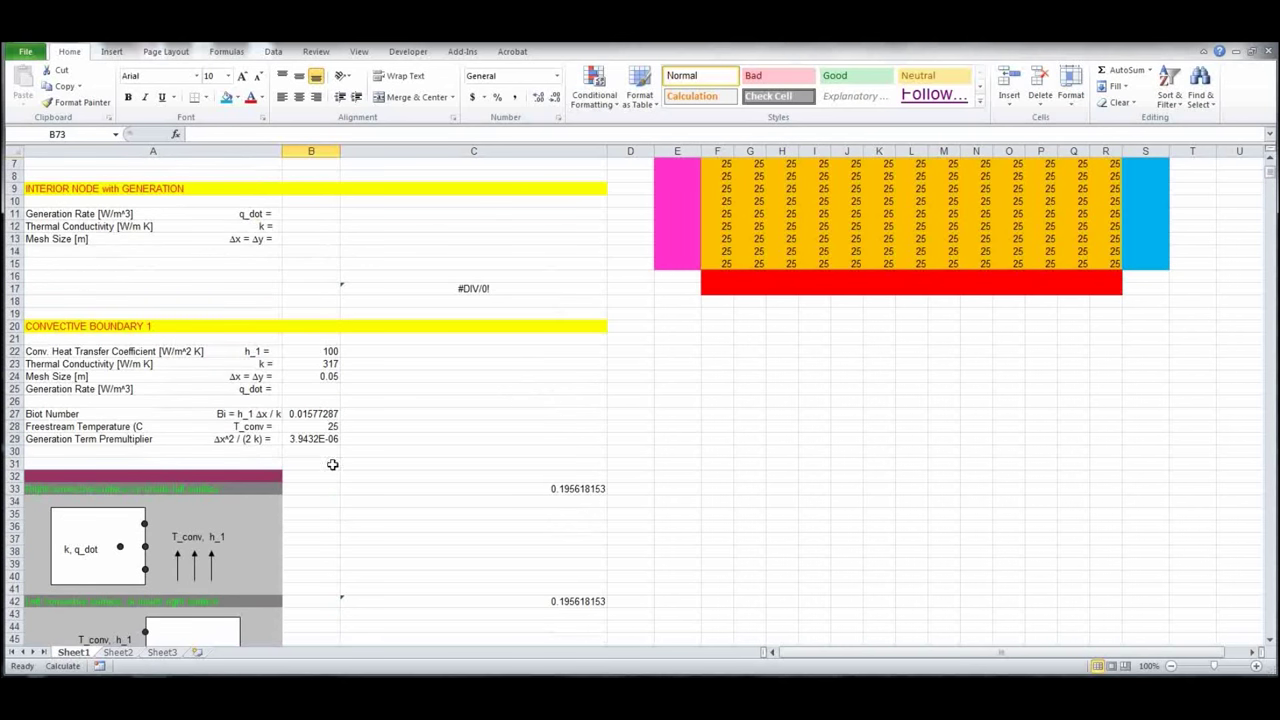
{"action": "scroll", "coordinate": [363, 534], "scroll_direction": "down", "scroll_amount": 15}
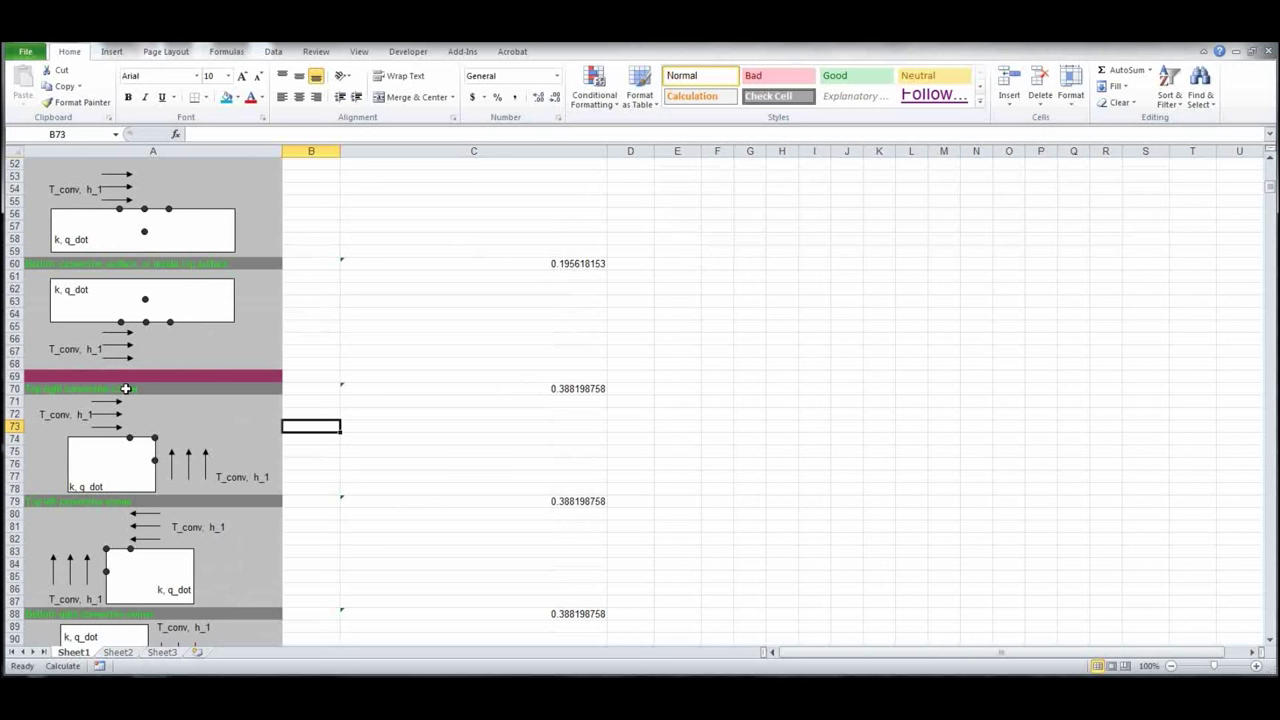
Step: Commit the C70 corner-node formula (0.388198758) and copy it to the clipboard
{"action": "left_click", "coordinate": [534, 389]}
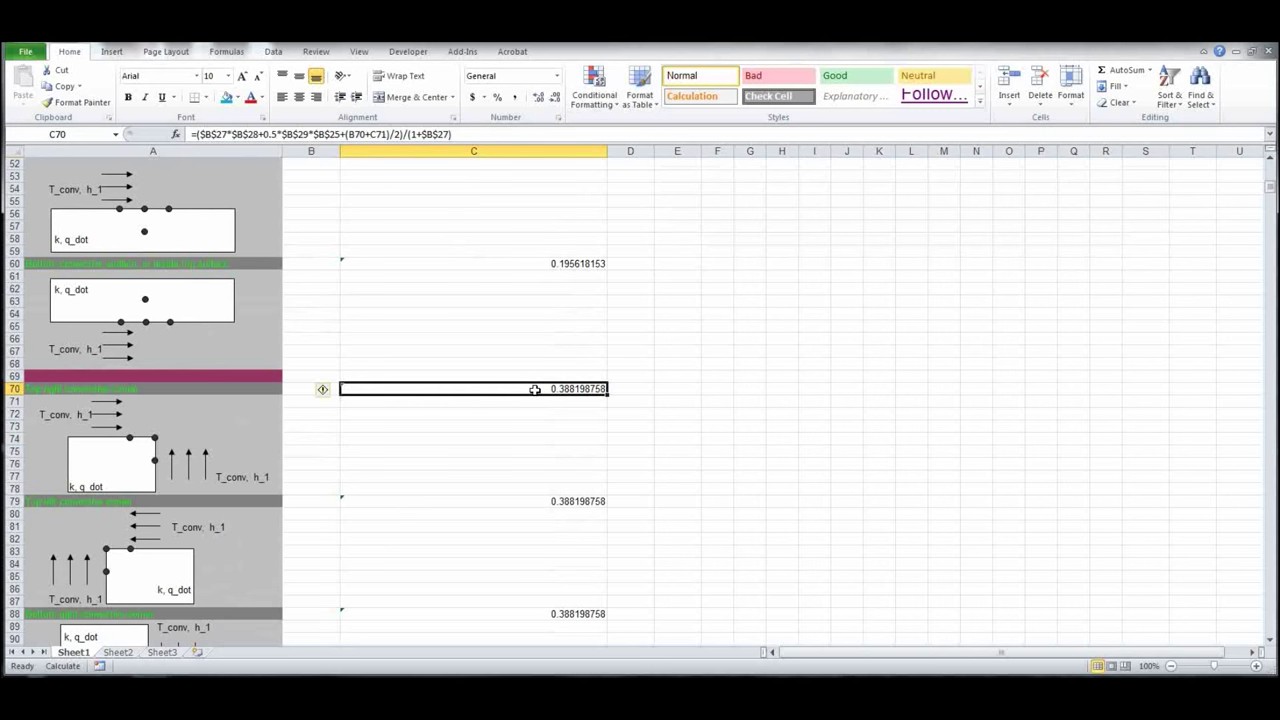
{"action": "left_click", "coordinate": [480, 134]}
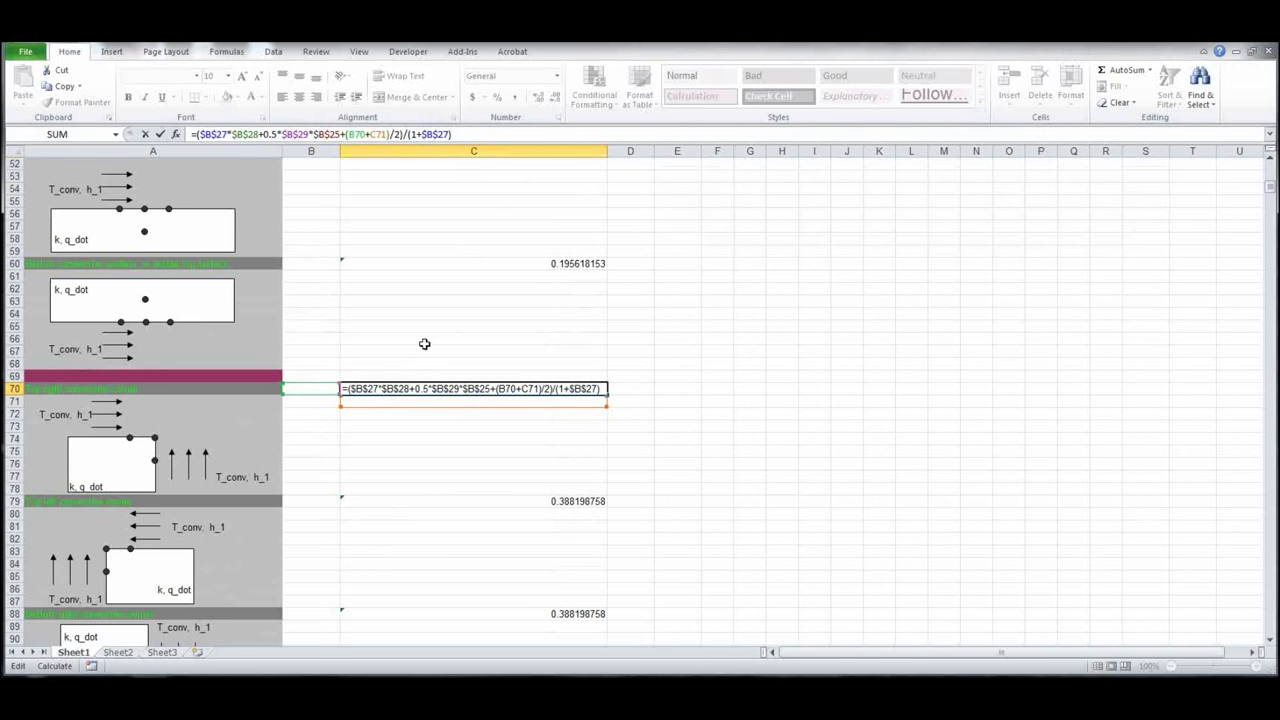
{"action": "left_click", "coordinate": [1272, 158]}
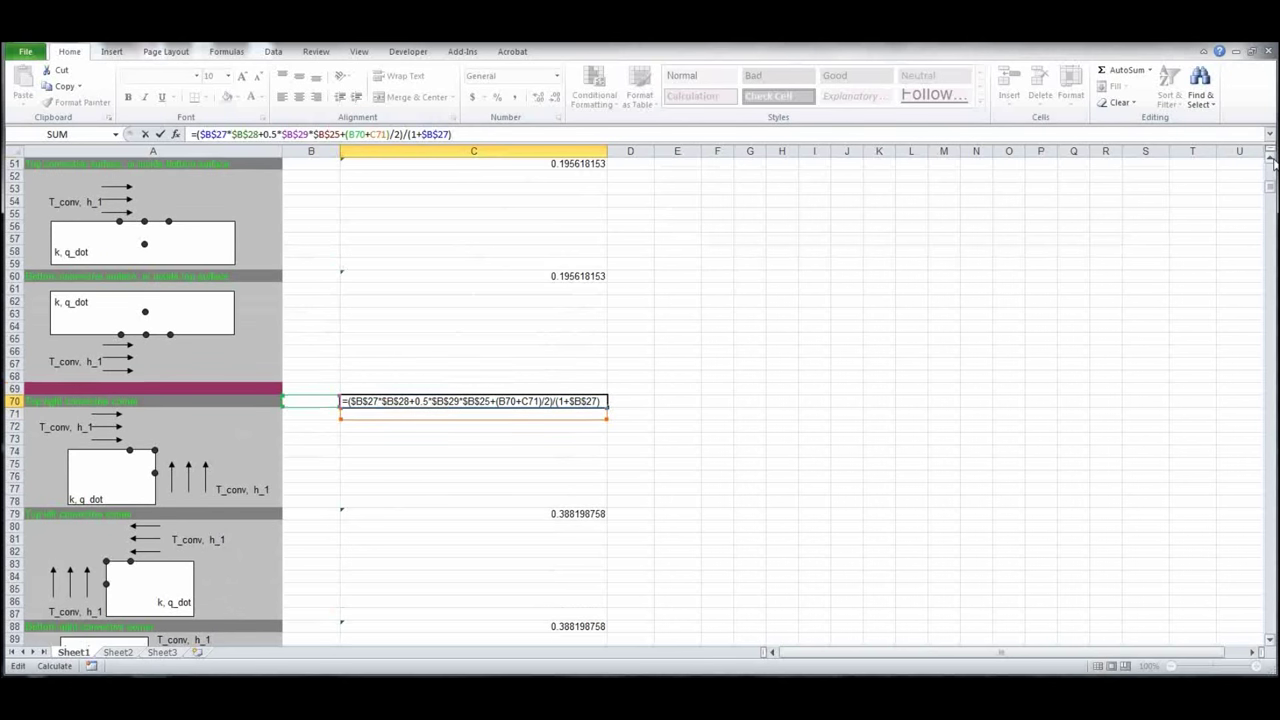
{"action": "left_click_drag", "start_coordinate": [1272, 158], "coordinate": [1272, 165]}
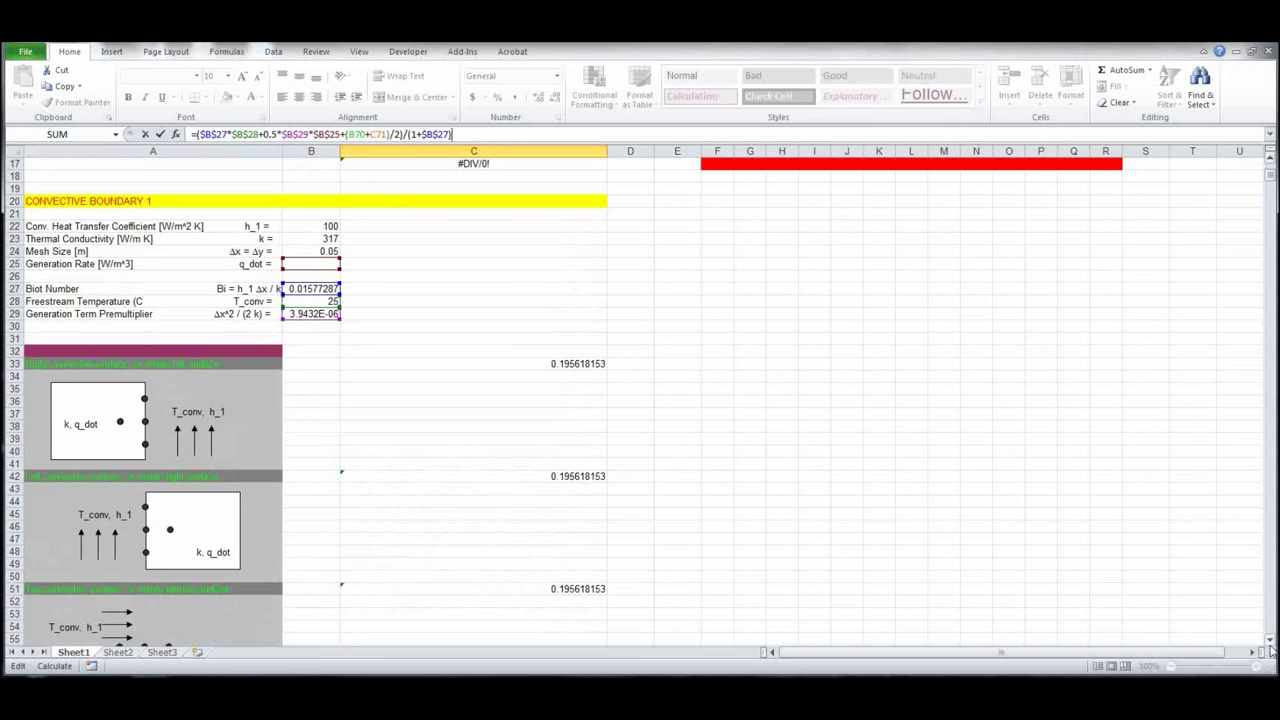
{"action": "scroll", "coordinate": [1271, 645], "scroll_direction": "down", "scroll_amount": 7}
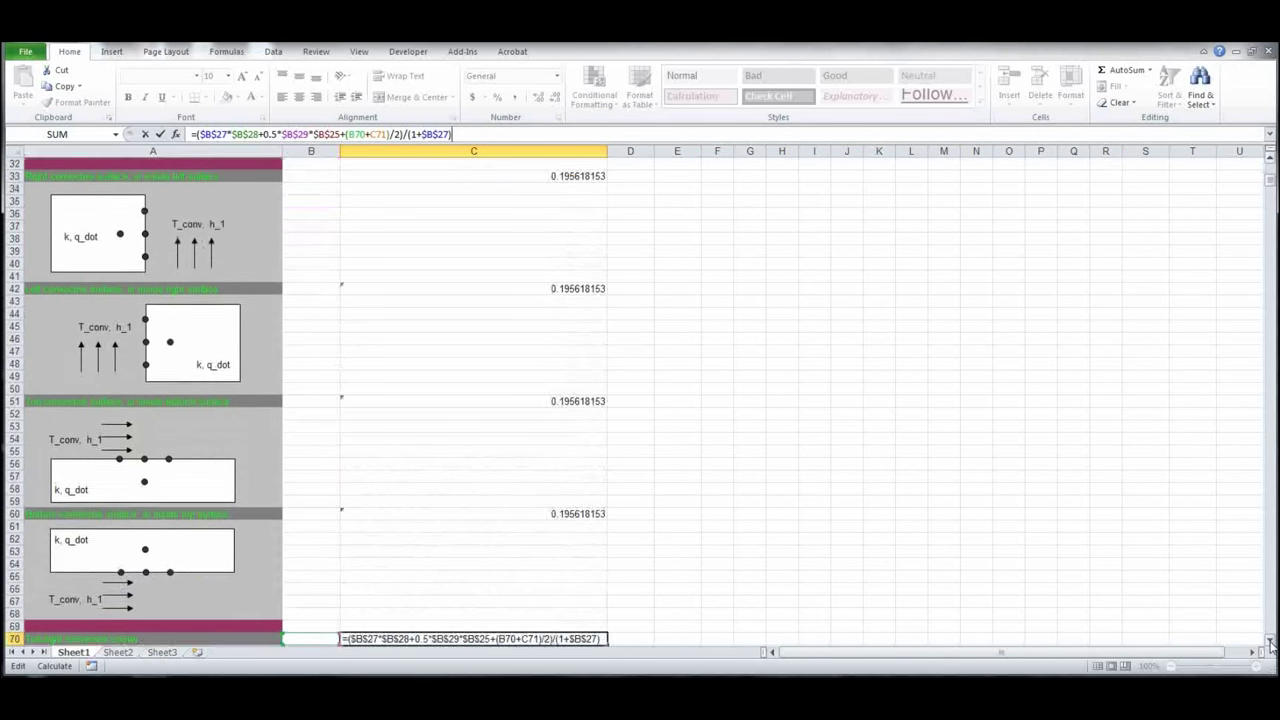
{"action": "scroll", "coordinate": [1271, 645], "scroll_direction": "down", "scroll_amount": 5}
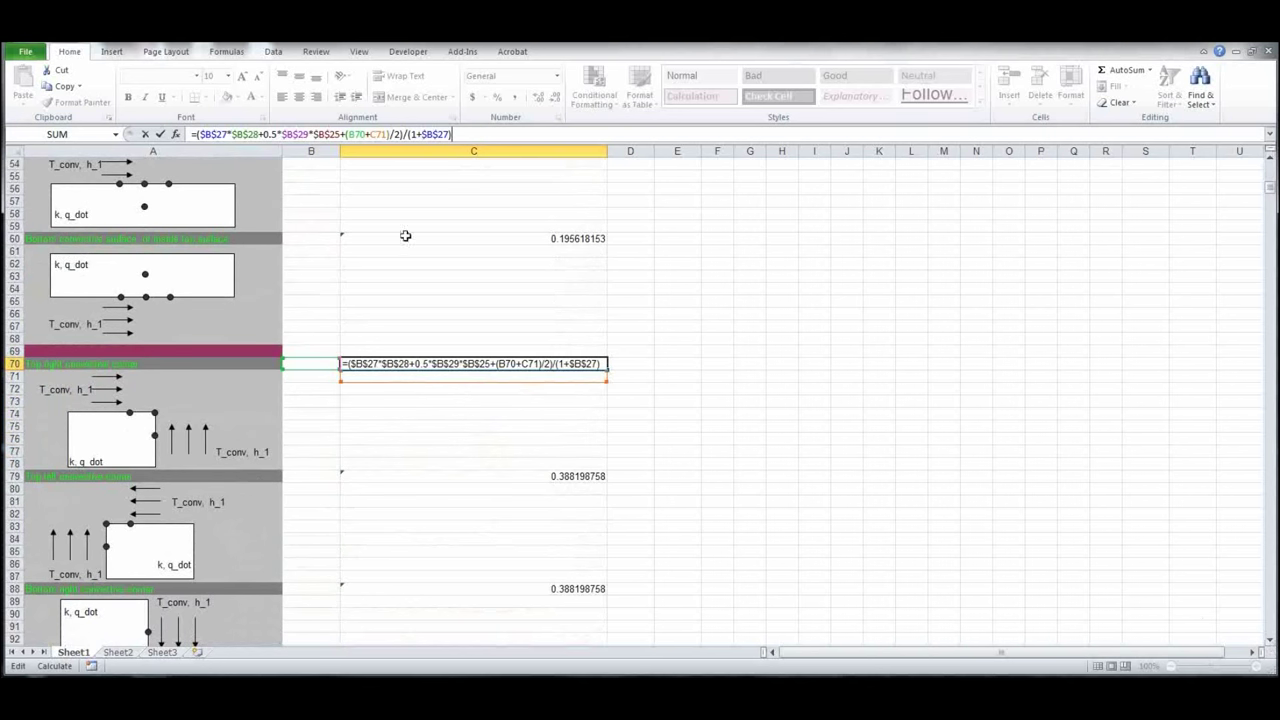
{"action": "key", "text": "ctrl+Return"}
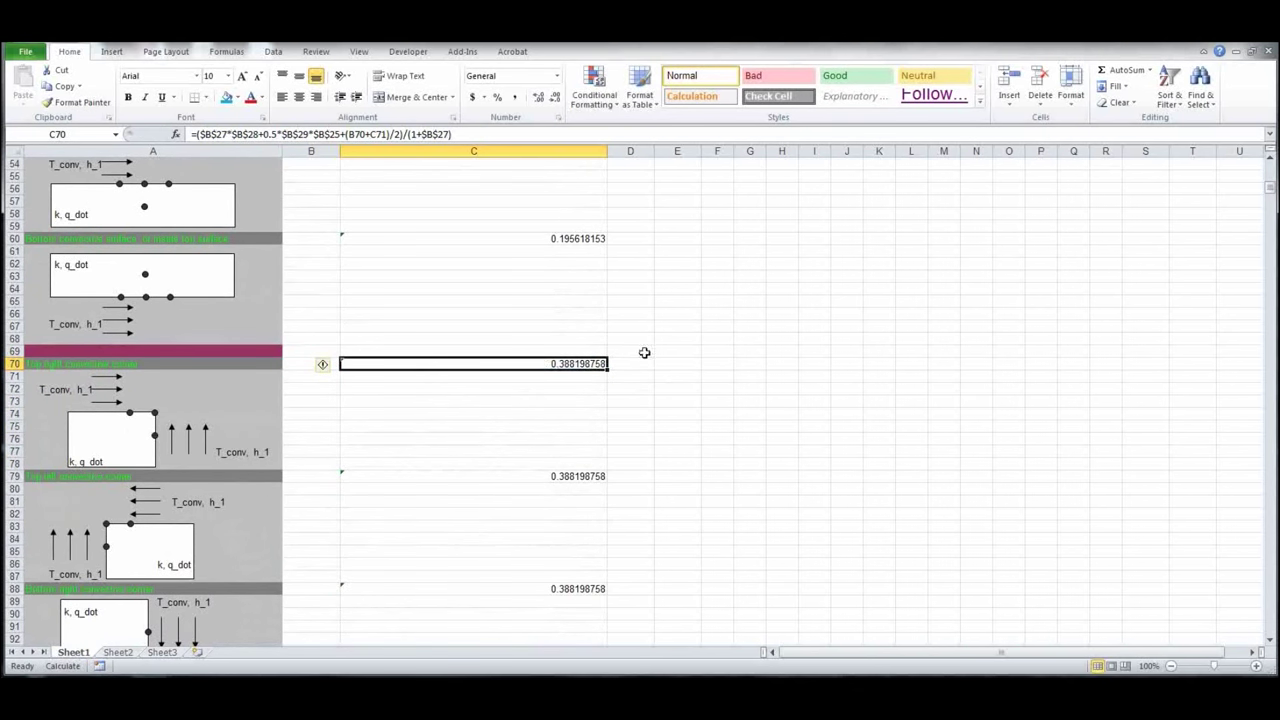
{"action": "key", "text": "ctrl+c"}
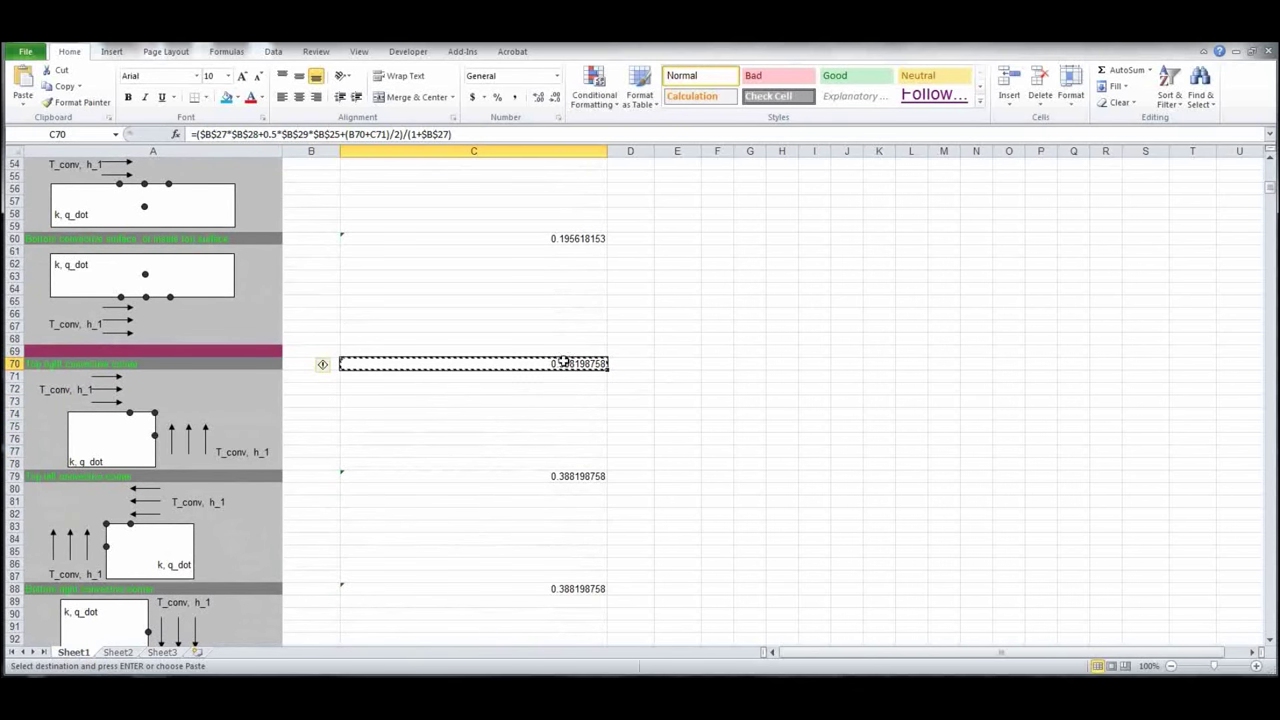
{"action": "scroll", "coordinate": [832, 420], "scroll_direction": "up", "scroll_amount": 16}
{"action": "scroll", "coordinate": [832, 420], "scroll_direction": "up", "scroll_amount": 2}
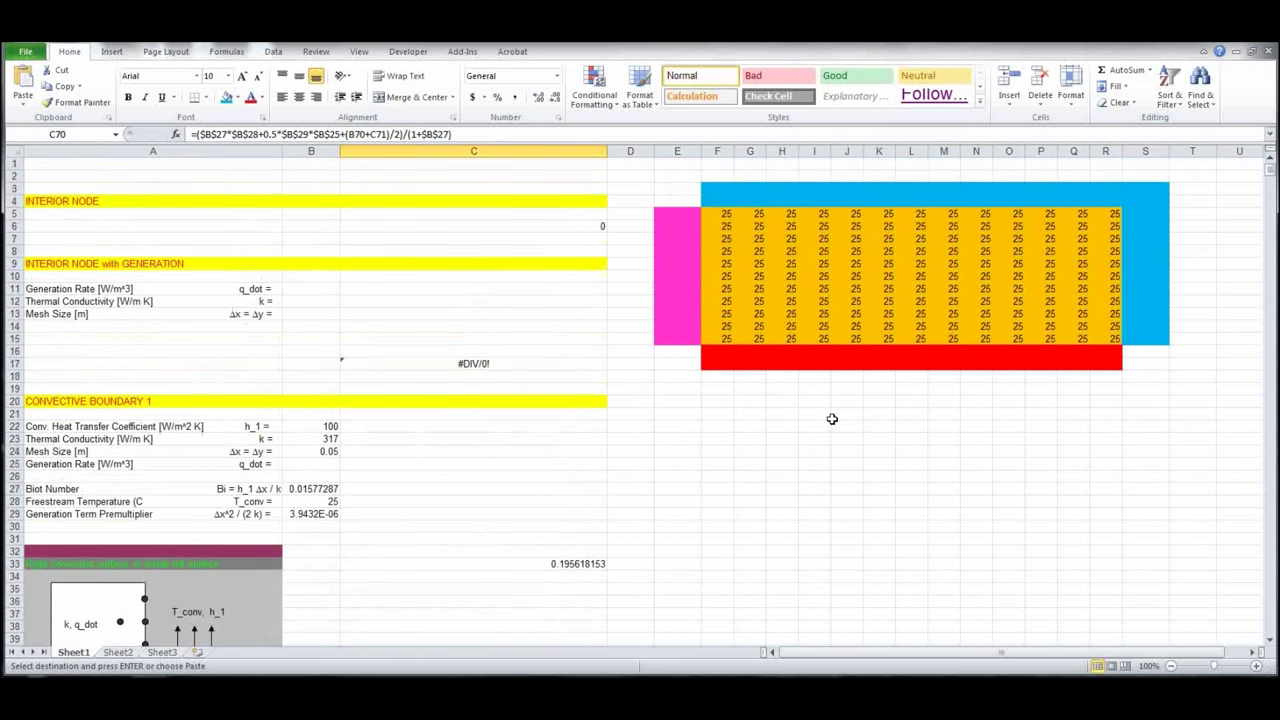
Step: Paste the corner-node formula into R5, with neighbours edited to Q5 and R6
{"action": "left_click", "coordinate": [1112, 213]}
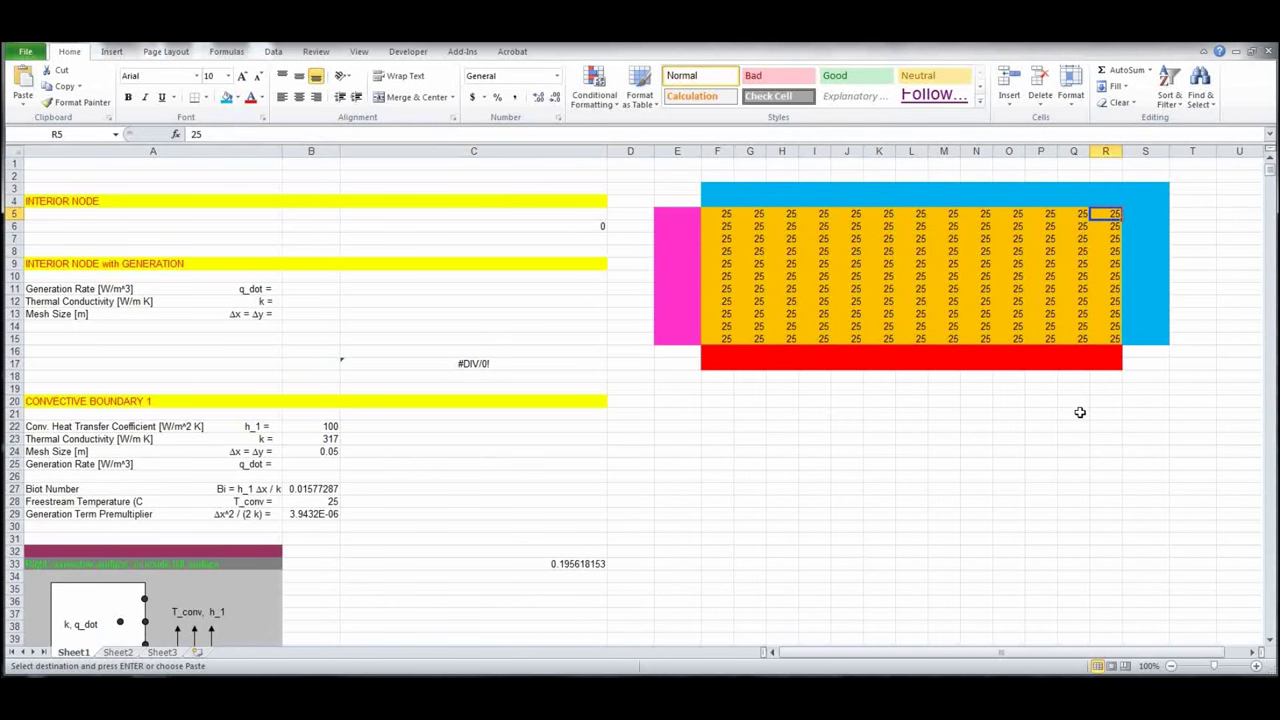
{"action": "key", "text": "ctrl+v"}
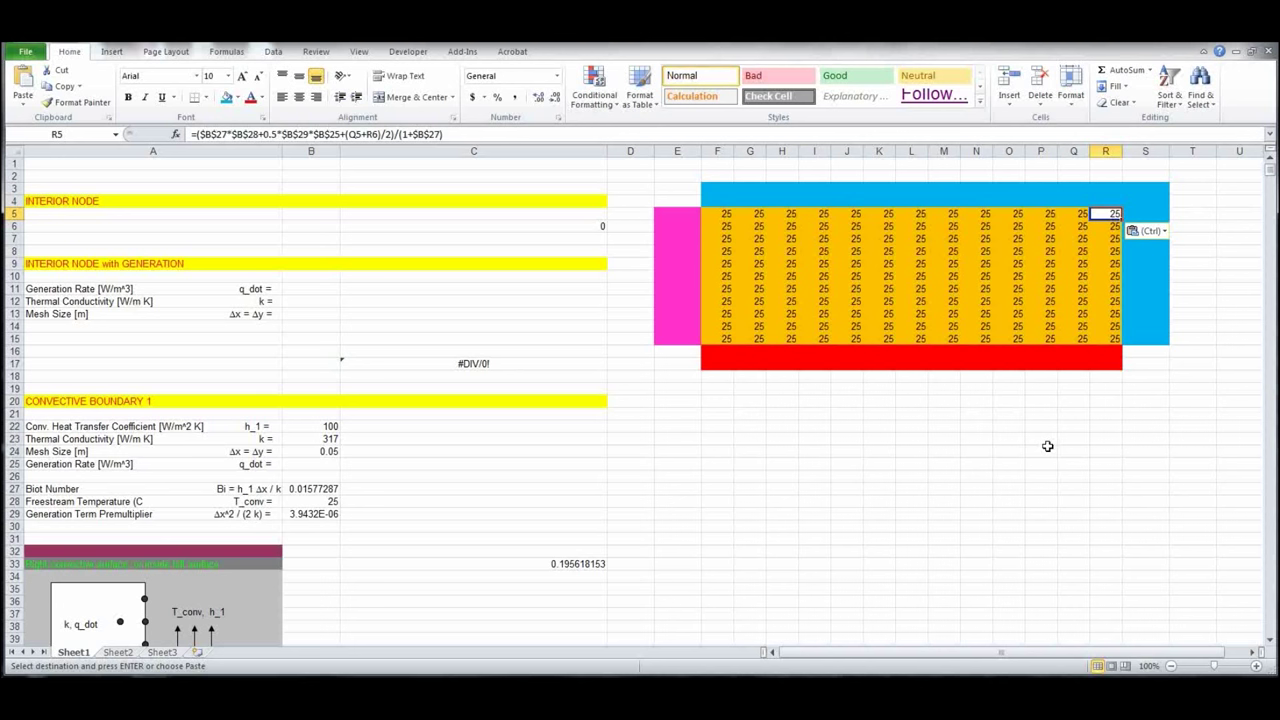
{"action": "left_click", "coordinate": [468, 134]}
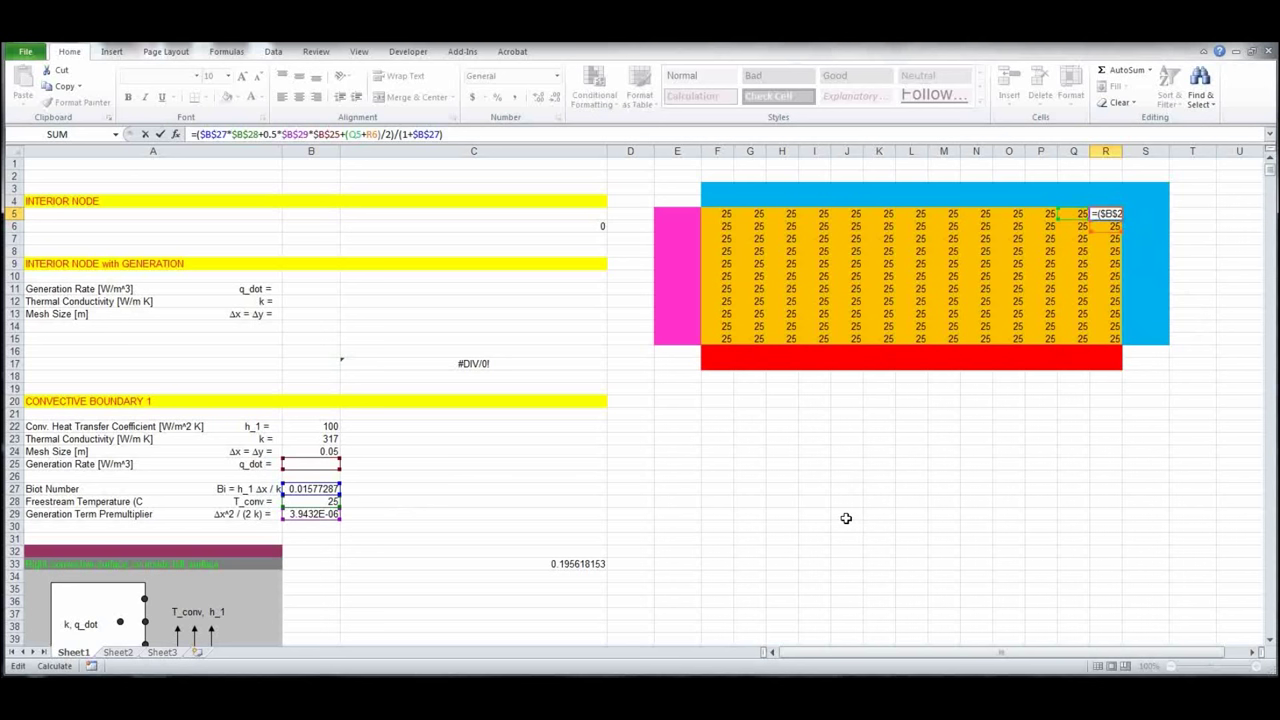
{"action": "key", "text": "ctrl+Return"}
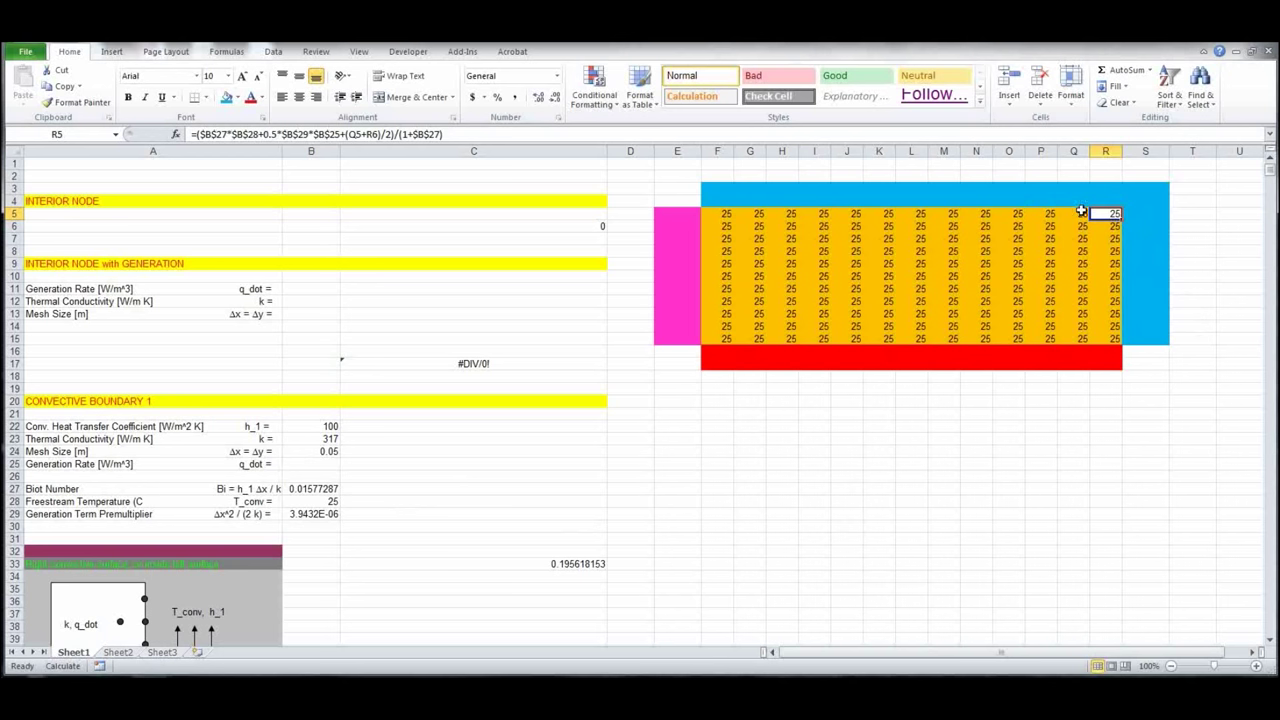
{"action": "scroll", "coordinate": [423, 437], "scroll_direction": "down", "scroll_amount": 10}
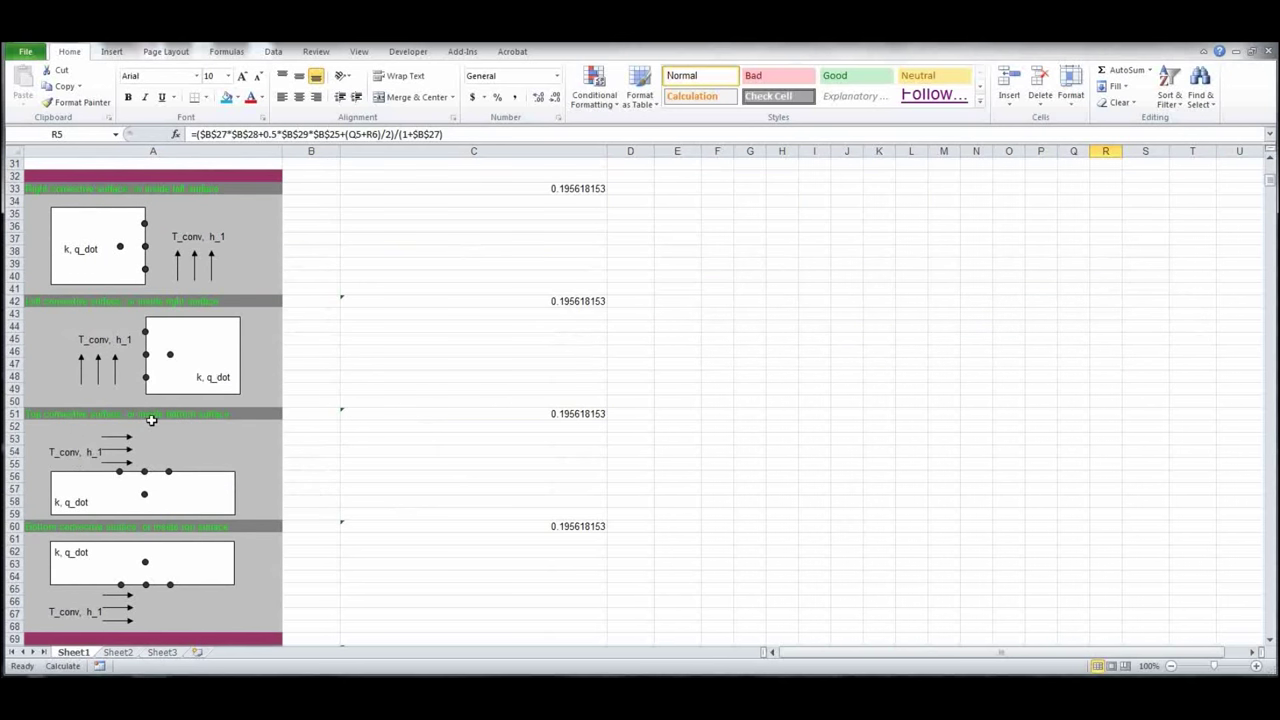
Step: Paste the C51 top-surface formula across F5:Q5 and inspect F5's formula
{"action": "left_click", "coordinate": [565, 413]}
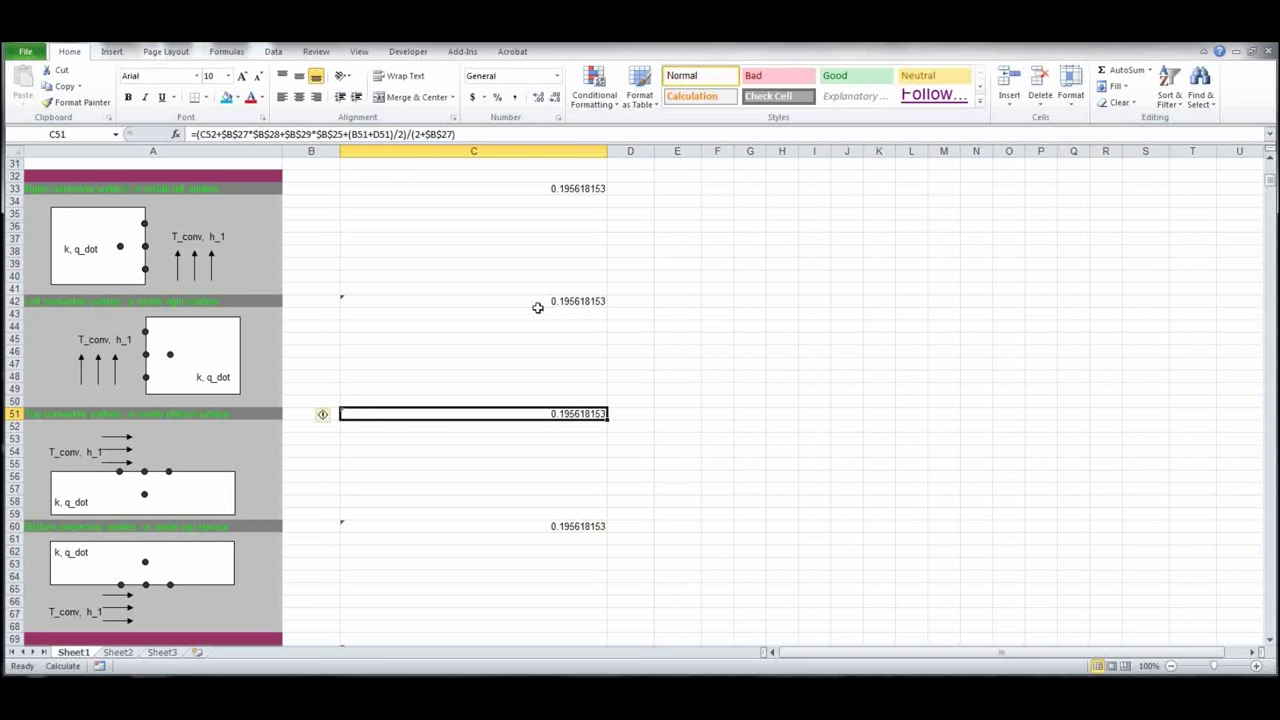
{"action": "key", "text": "ctrl+c"}
{"action": "scroll", "coordinate": [814, 403], "scroll_direction": "up", "scroll_amount": 10}
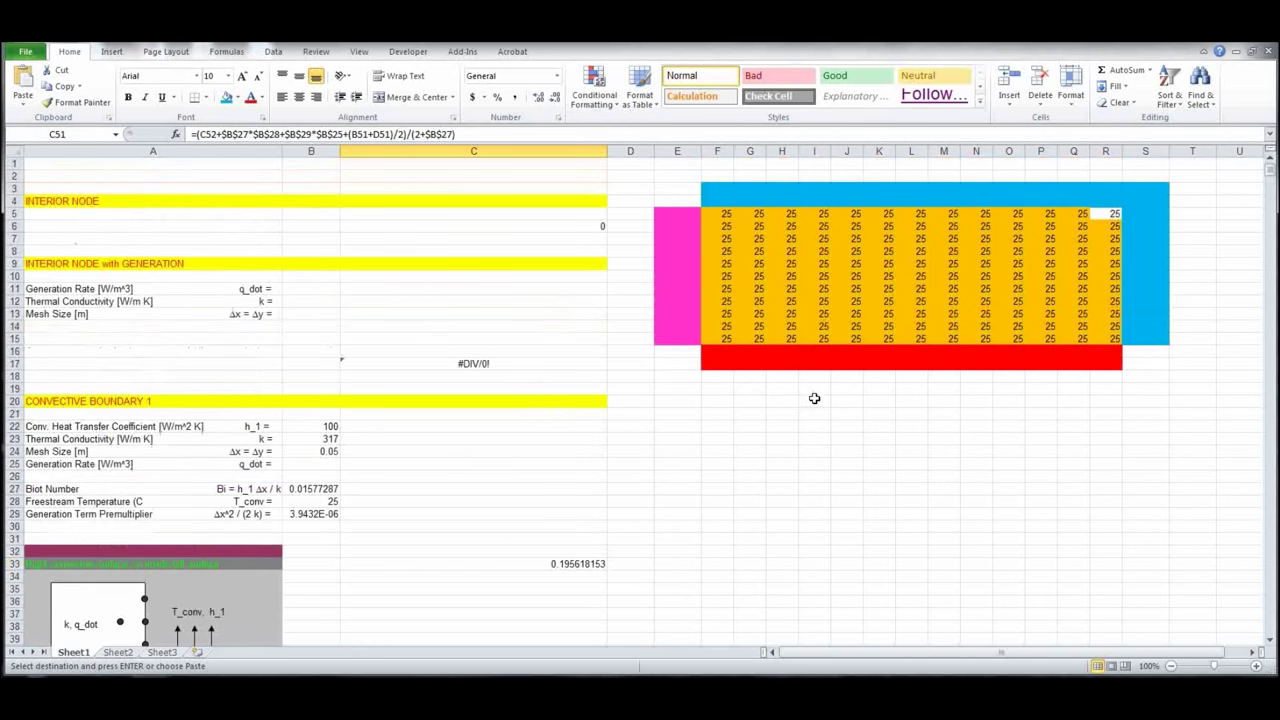
{"action": "left_click_drag", "start_coordinate": [720, 214], "coordinate": [1080, 216]}
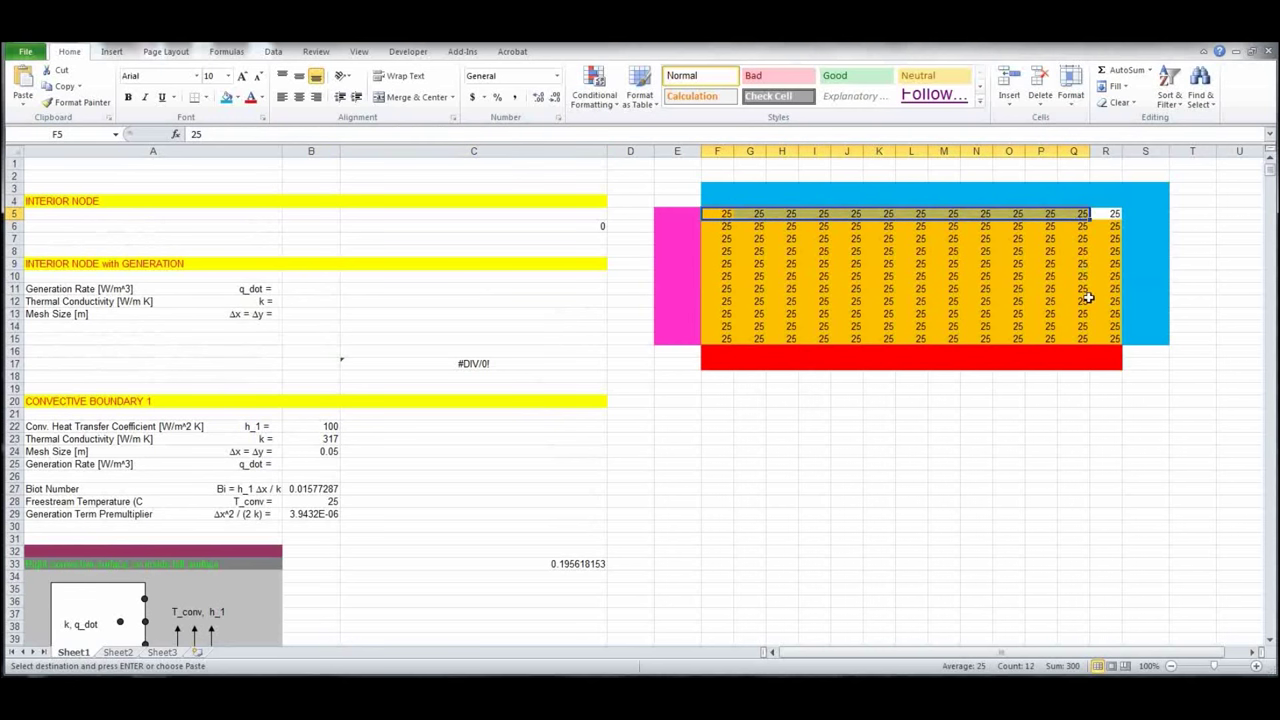
{"action": "key", "text": "ctrl+v"}
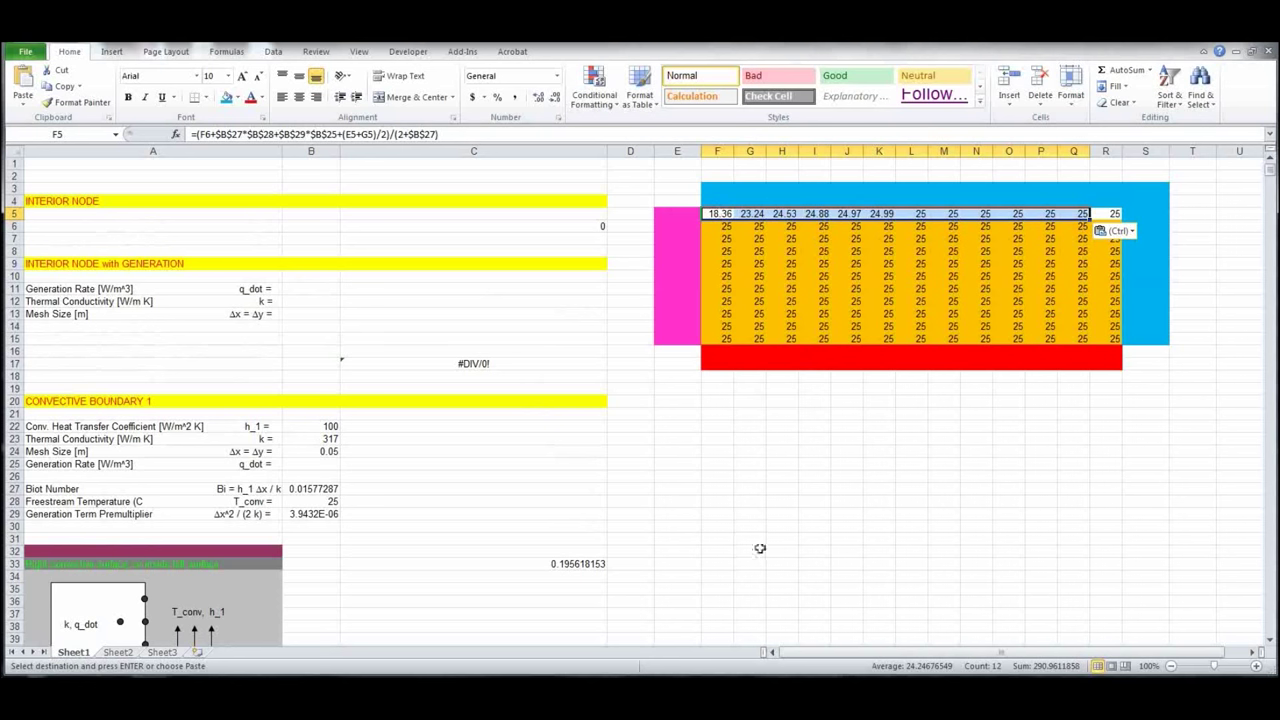
{"action": "left_click", "coordinate": [731, 461]}
{"action": "left_click", "coordinate": [720, 213]}
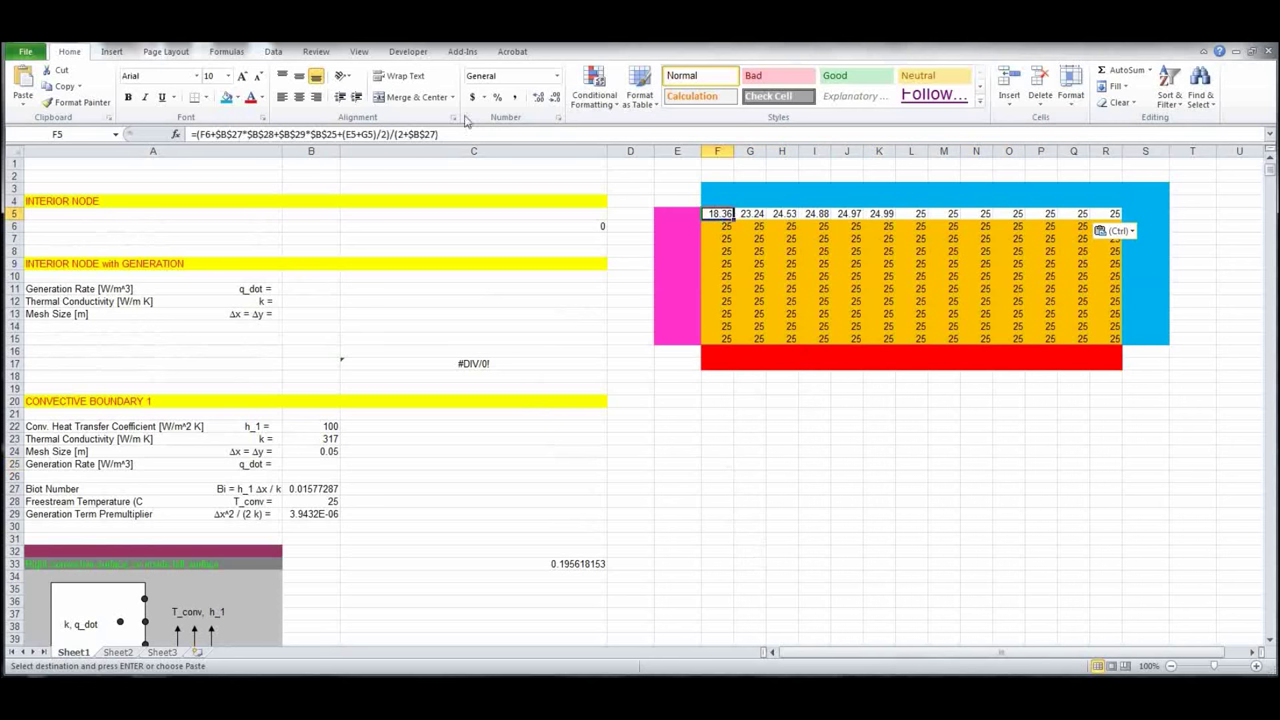
{"action": "left_click", "coordinate": [470, 134]}
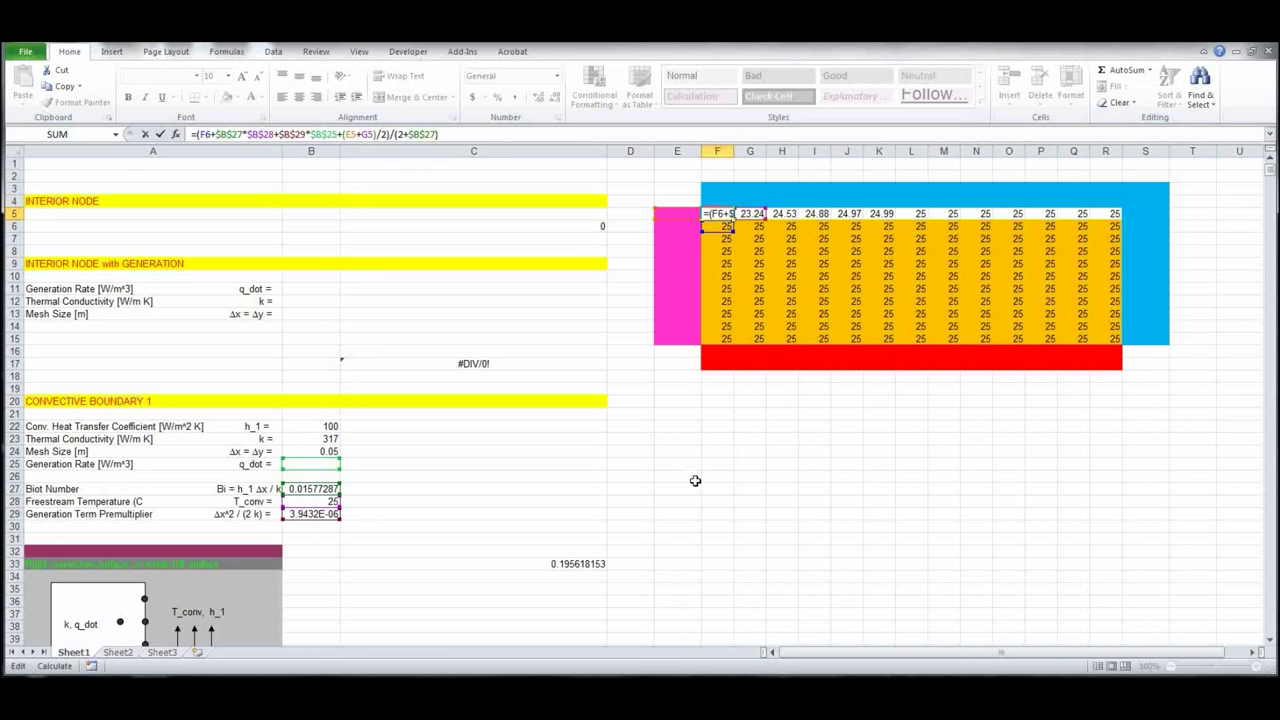
Step: Replace F5 with the C79 corner-node formula referencing G5 and F6
{"action": "key", "text": "ctrl+Return"}
{"action": "scroll", "coordinate": [365, 588], "scroll_direction": "down", "scroll_amount": 7}
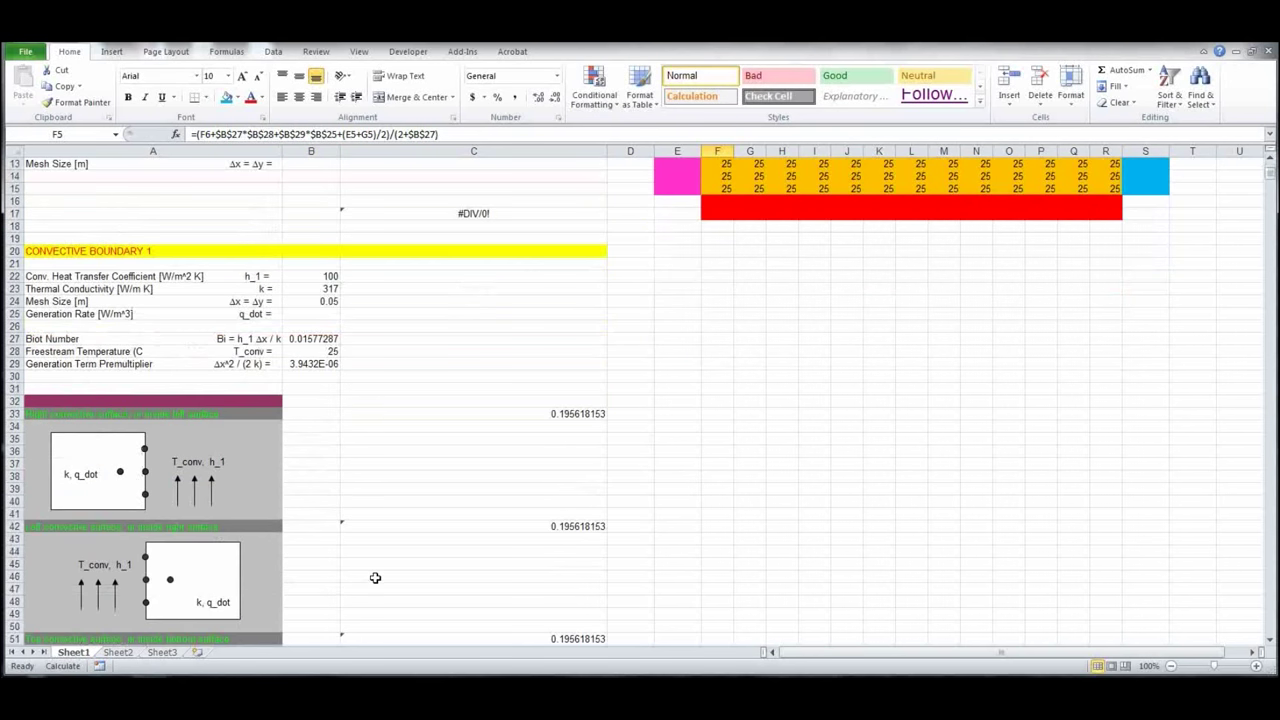
{"action": "scroll", "coordinate": [375, 578], "scroll_direction": "down", "scroll_amount": 12}
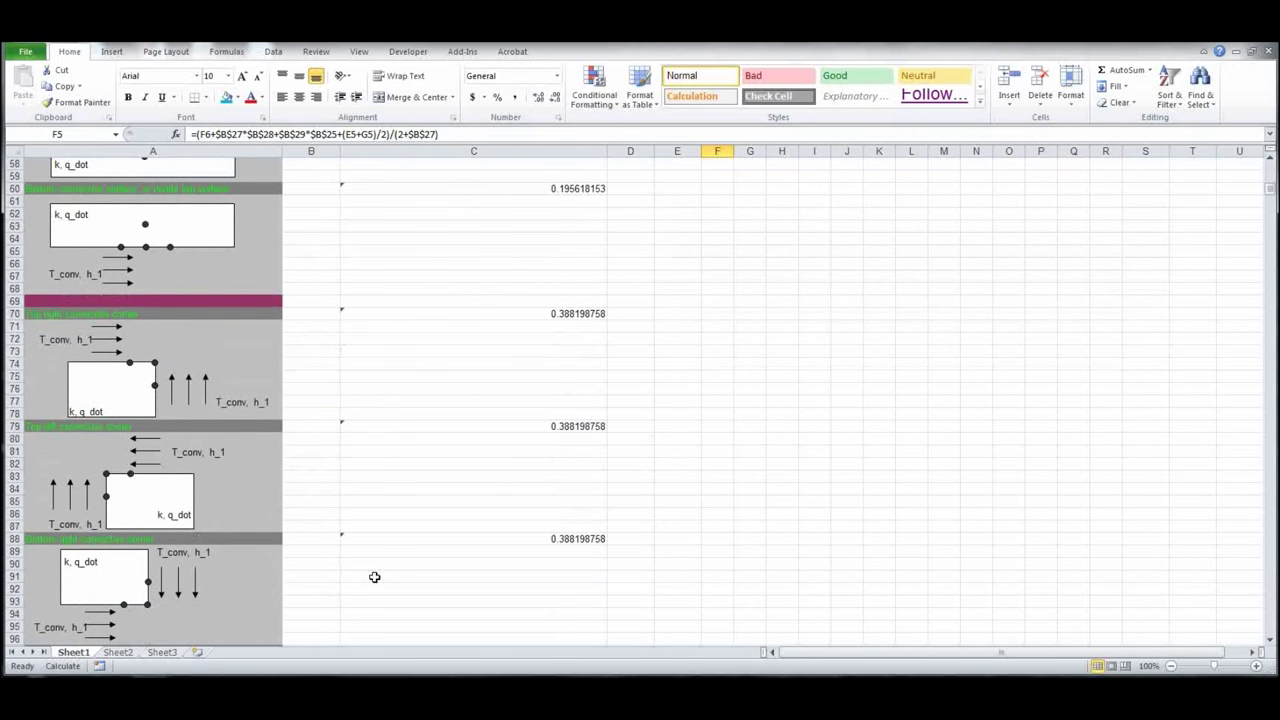
{"action": "left_click", "coordinate": [554, 426]}
{"action": "scroll", "coordinate": [810, 456], "scroll_direction": "up", "scroll_amount": 19}
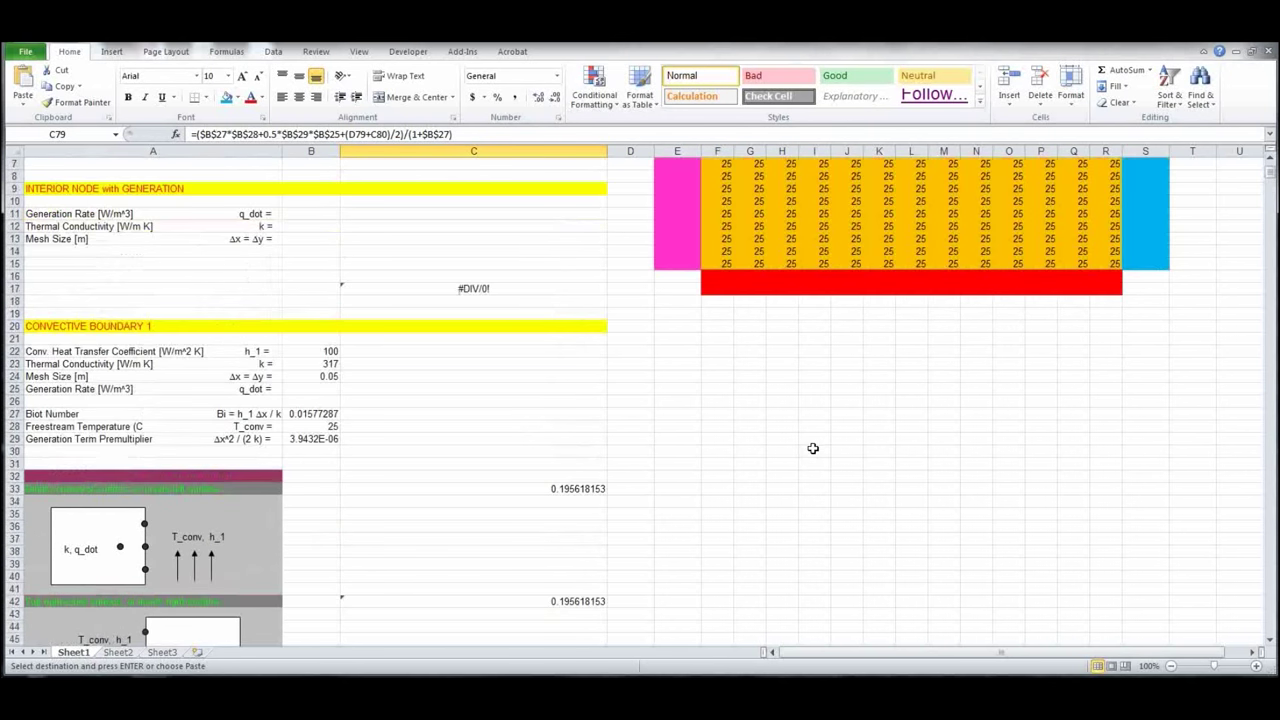
{"action": "left_click", "coordinate": [717, 213]}
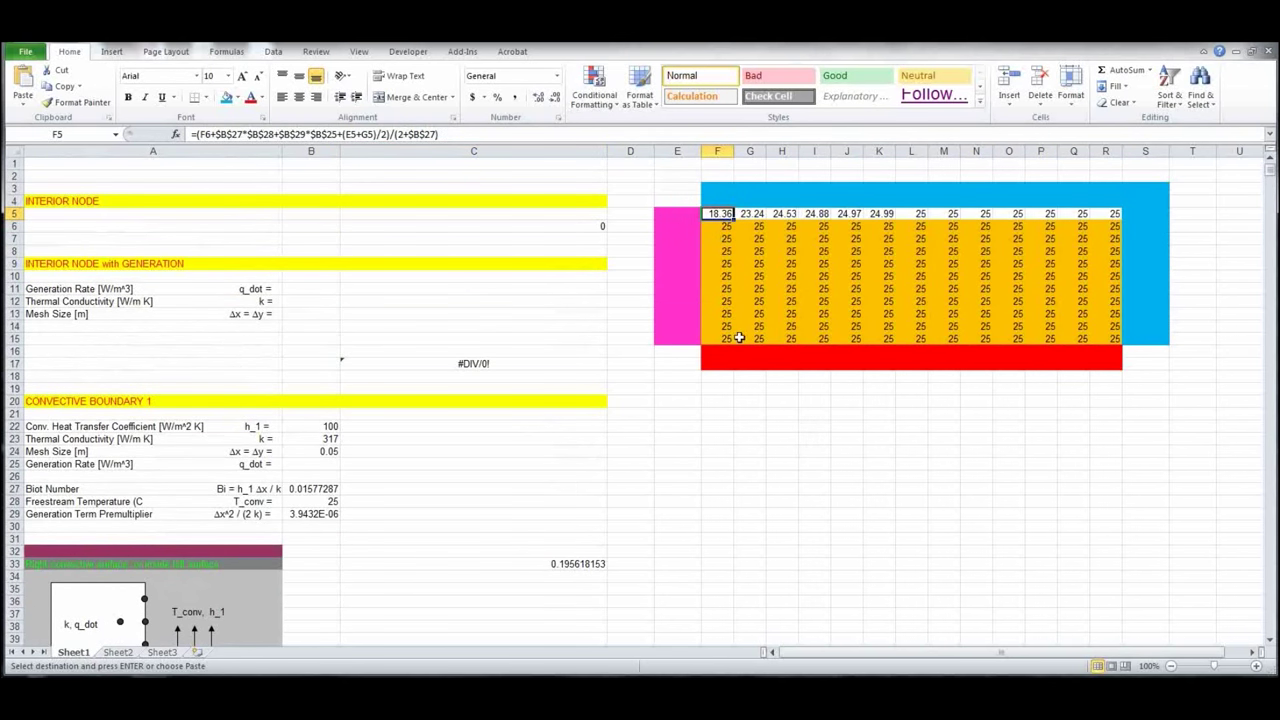
{"action": "key", "text": "ctrl+v"}
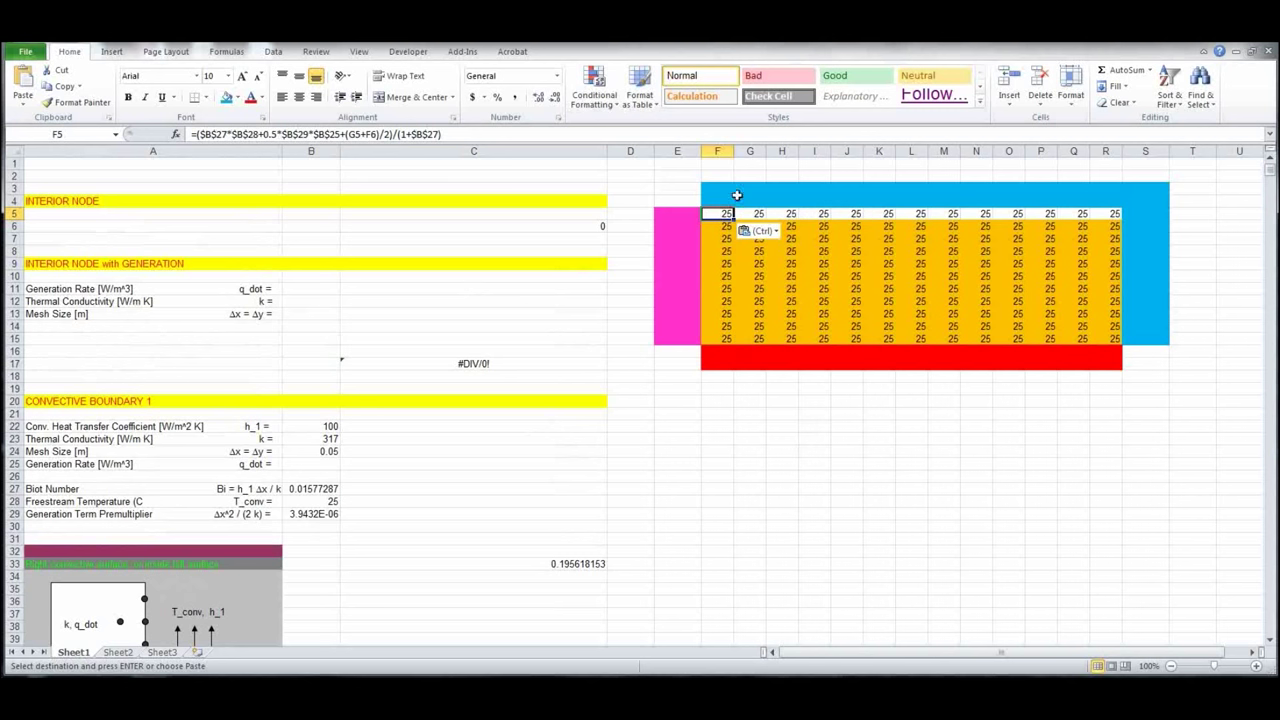
{"action": "left_click", "coordinate": [493, 139]}
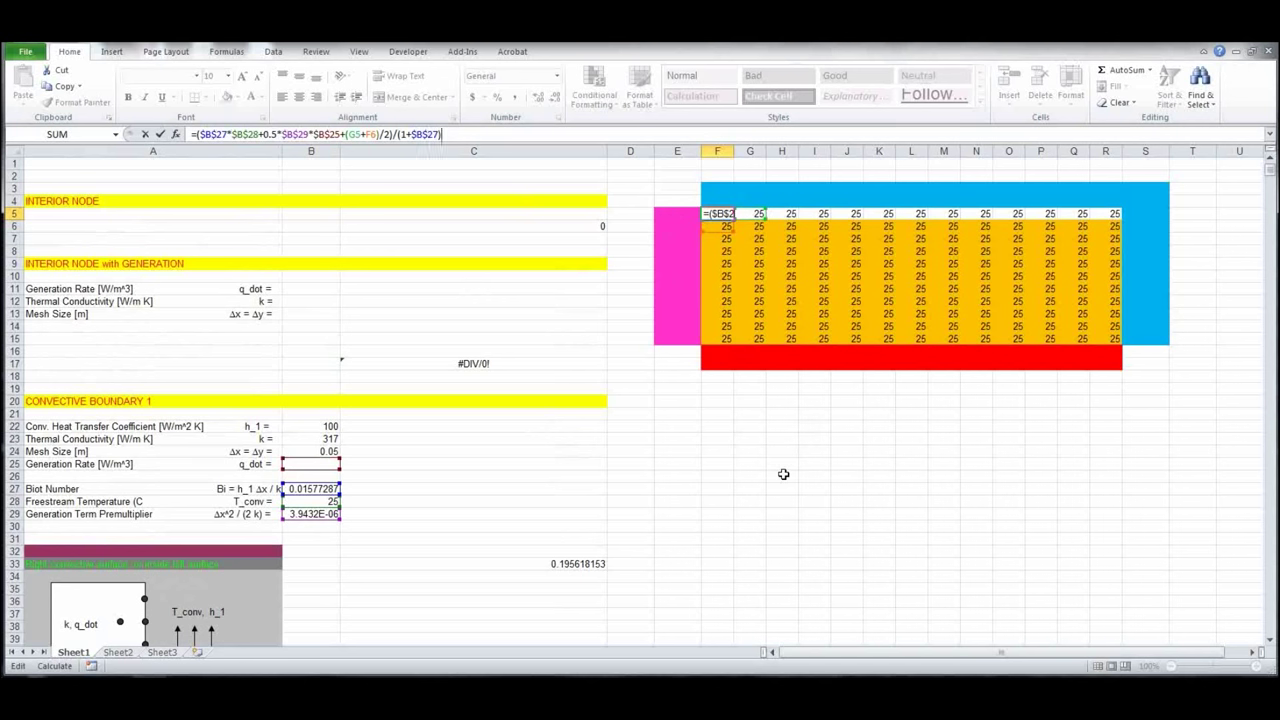
{"action": "key", "text": "Escape"}
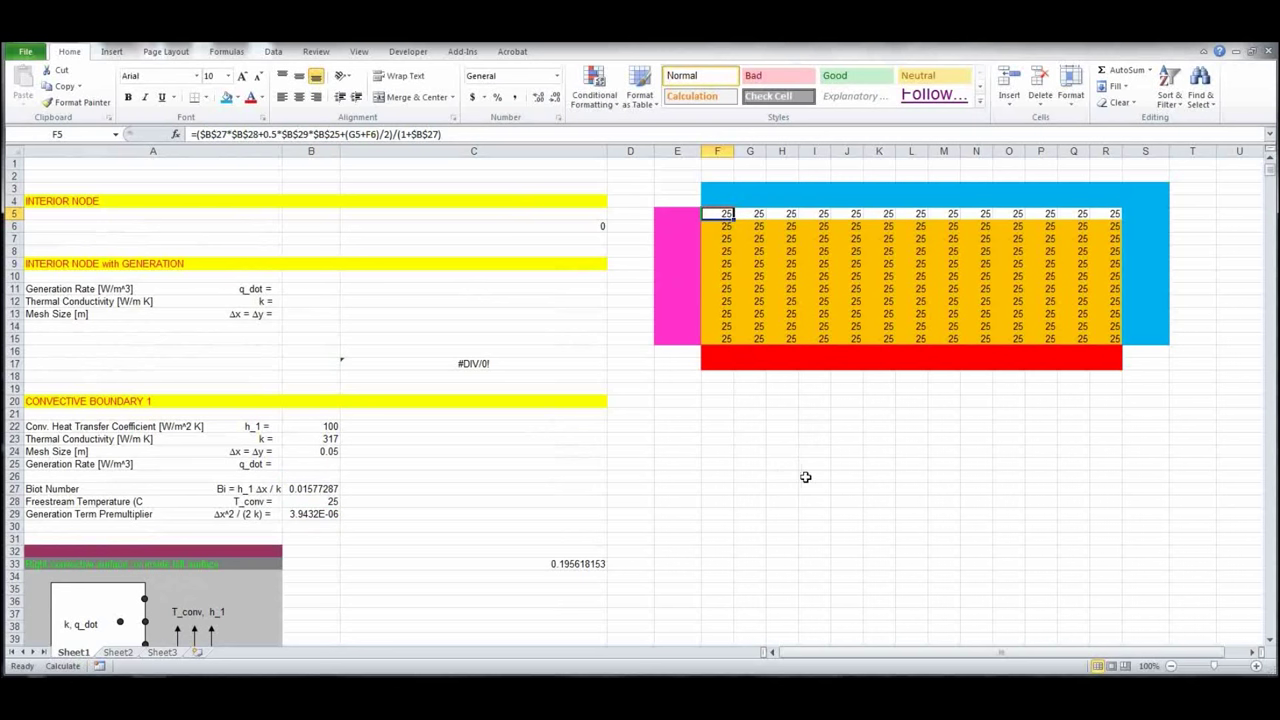
{"action": "left_click_drag", "start_coordinate": [1110, 228], "coordinate": [1112, 336]}
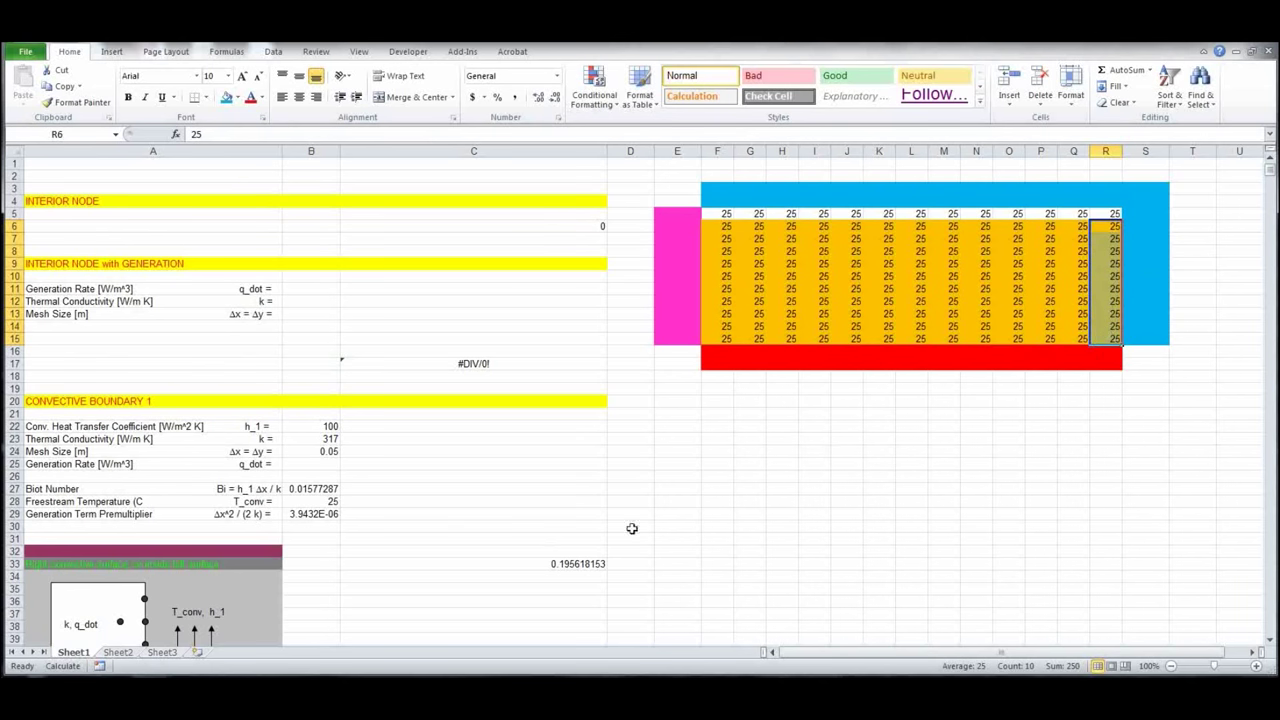
Step: Paste the C33 side-surface formula into right-edge cells R6:R14
{"action": "scroll", "coordinate": [398, 533], "scroll_direction": "down", "scroll_amount": 4}
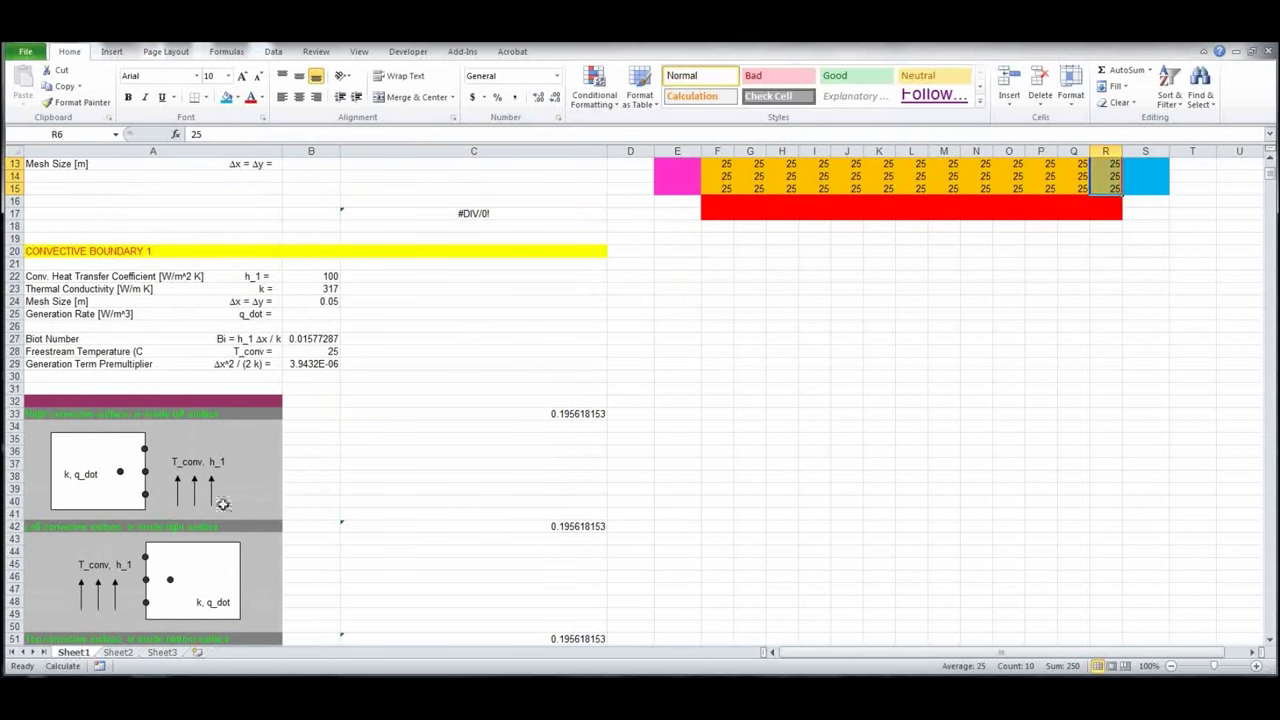
{"action": "scroll", "coordinate": [805, 386], "scroll_direction": "up", "scroll_amount": 4}
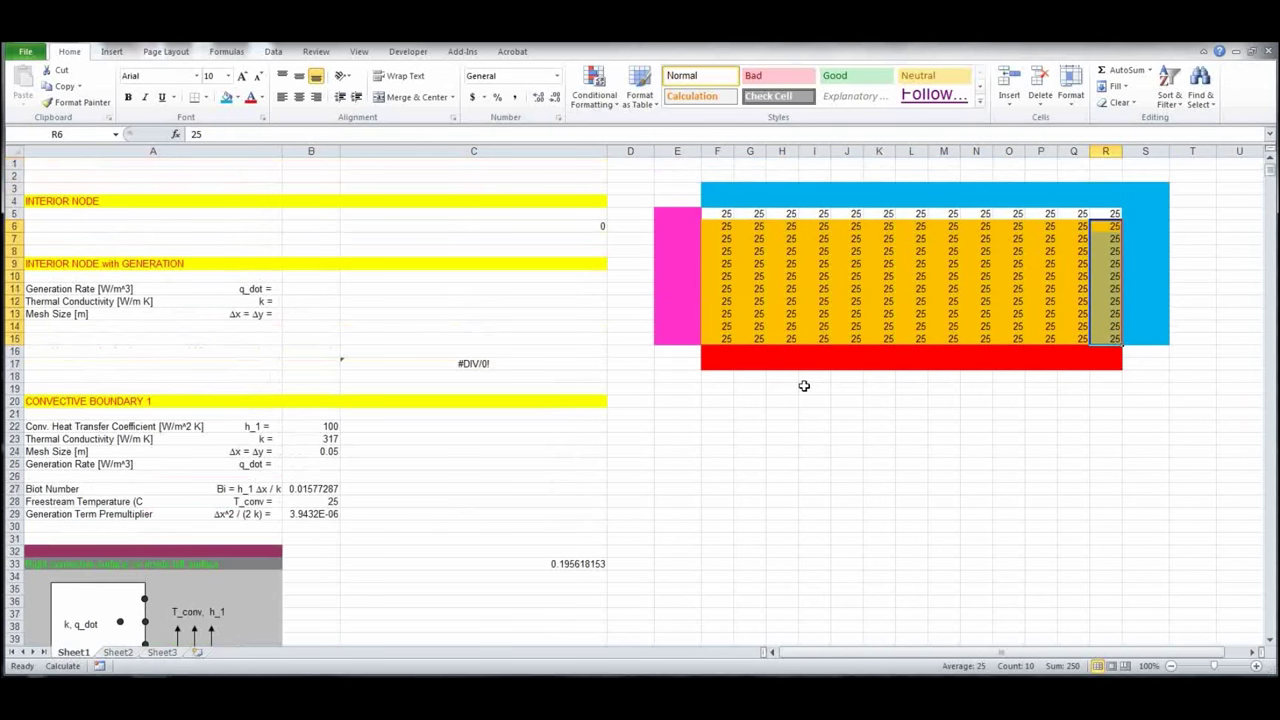
{"action": "scroll", "coordinate": [868, 422], "scroll_direction": "down", "scroll_amount": 4}
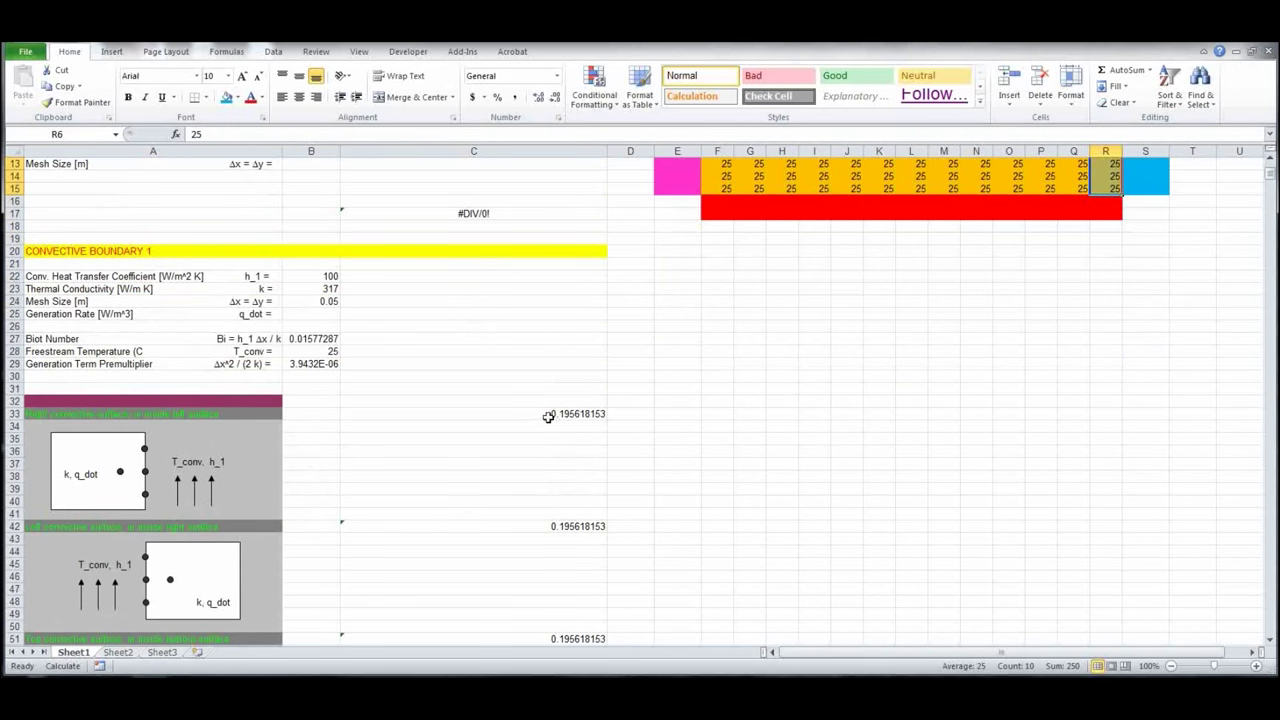
{"action": "left_click", "coordinate": [549, 415]}
{"action": "key", "text": "ctrl+c"}
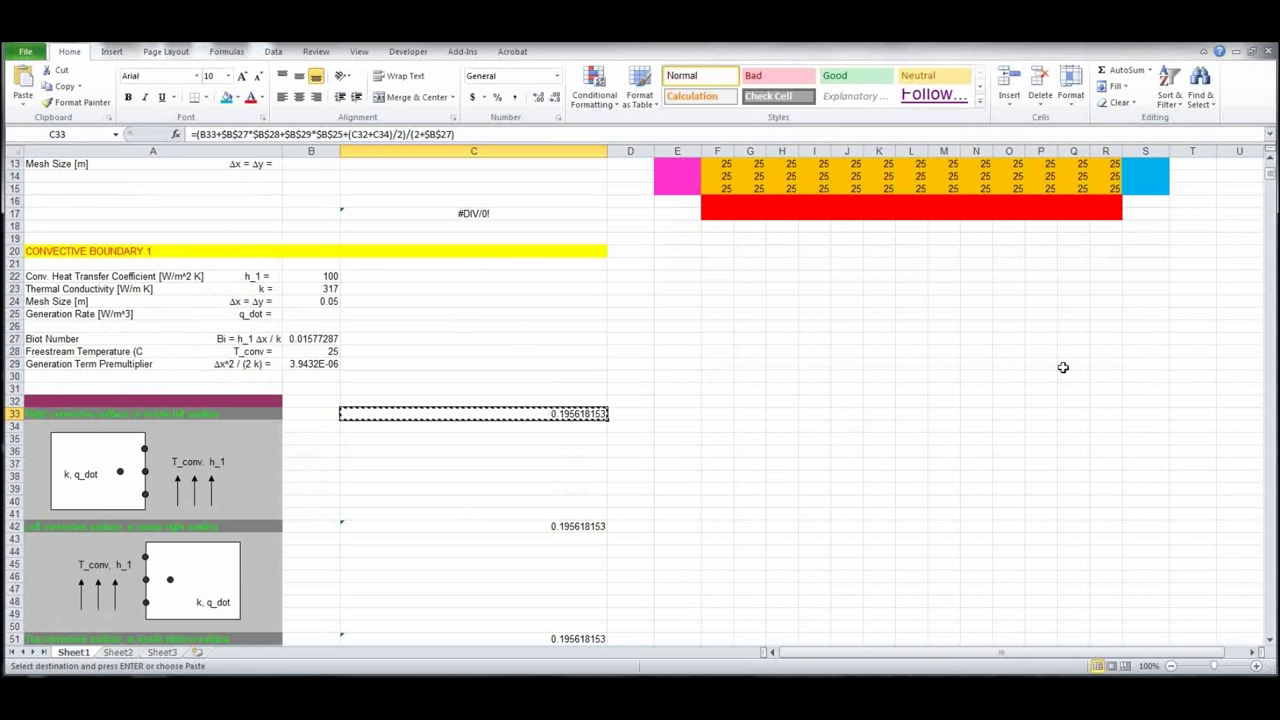
{"action": "scroll", "coordinate": [1063, 366], "scroll_direction": "up", "scroll_amount": 4}
{"action": "left_click", "coordinate": [1113, 226]}
{"action": "left_click_drag", "start_coordinate": [1113, 226], "coordinate": [1113, 318]}
{"action": "key", "text": "ctrl+v"}
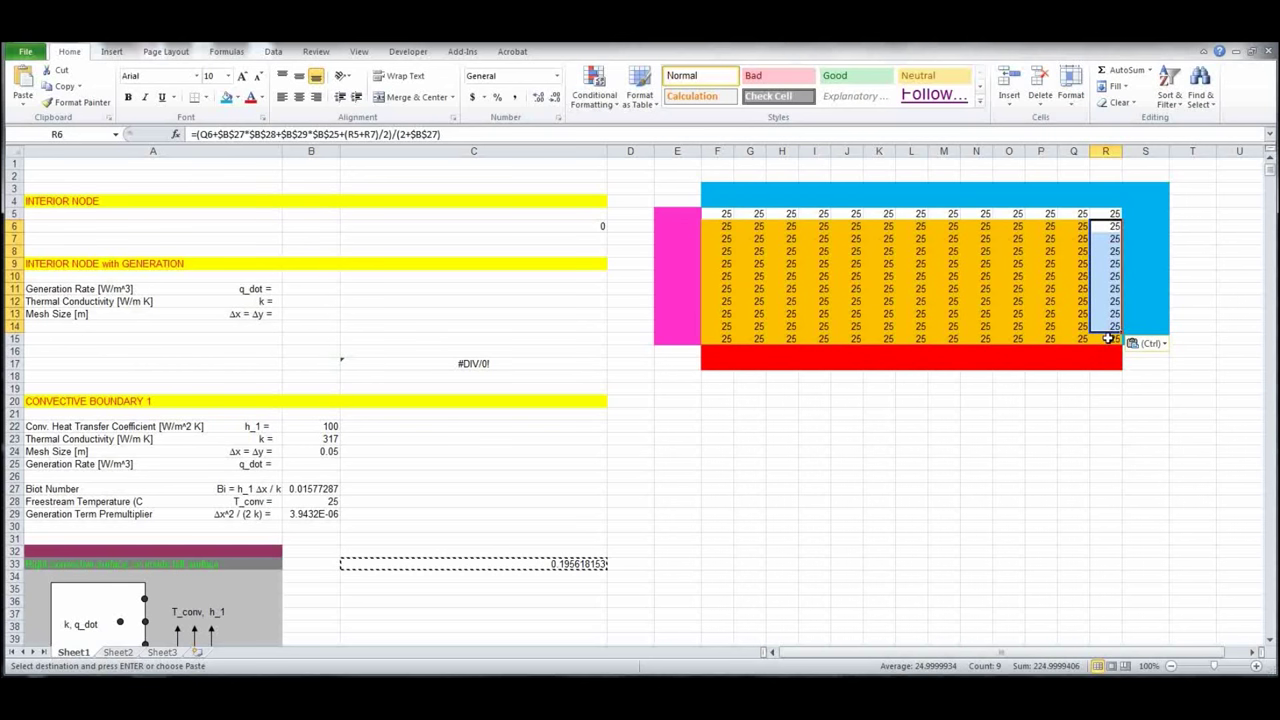
Step: Paste the C88 convective corner formula into R15
{"action": "scroll", "coordinate": [387, 575], "scroll_direction": "down", "scroll_amount": 17}
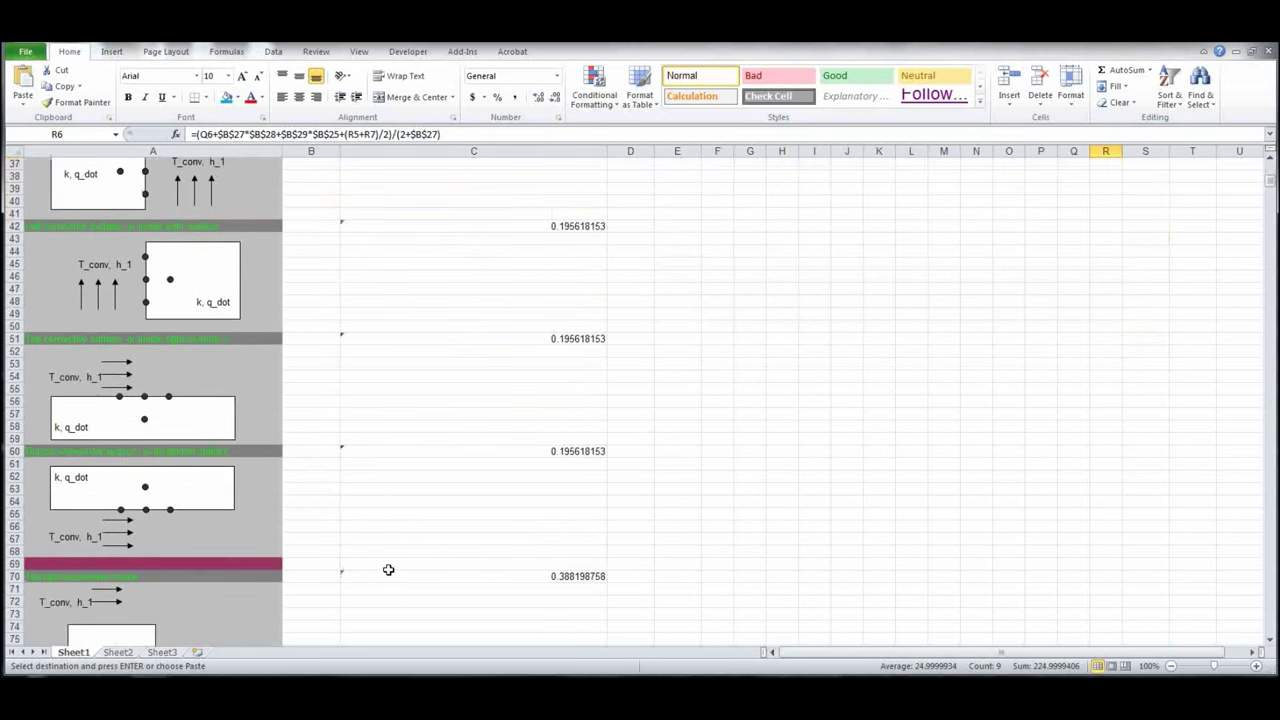
{"action": "scroll", "coordinate": [388, 569], "scroll_direction": "down", "scroll_amount": 5}
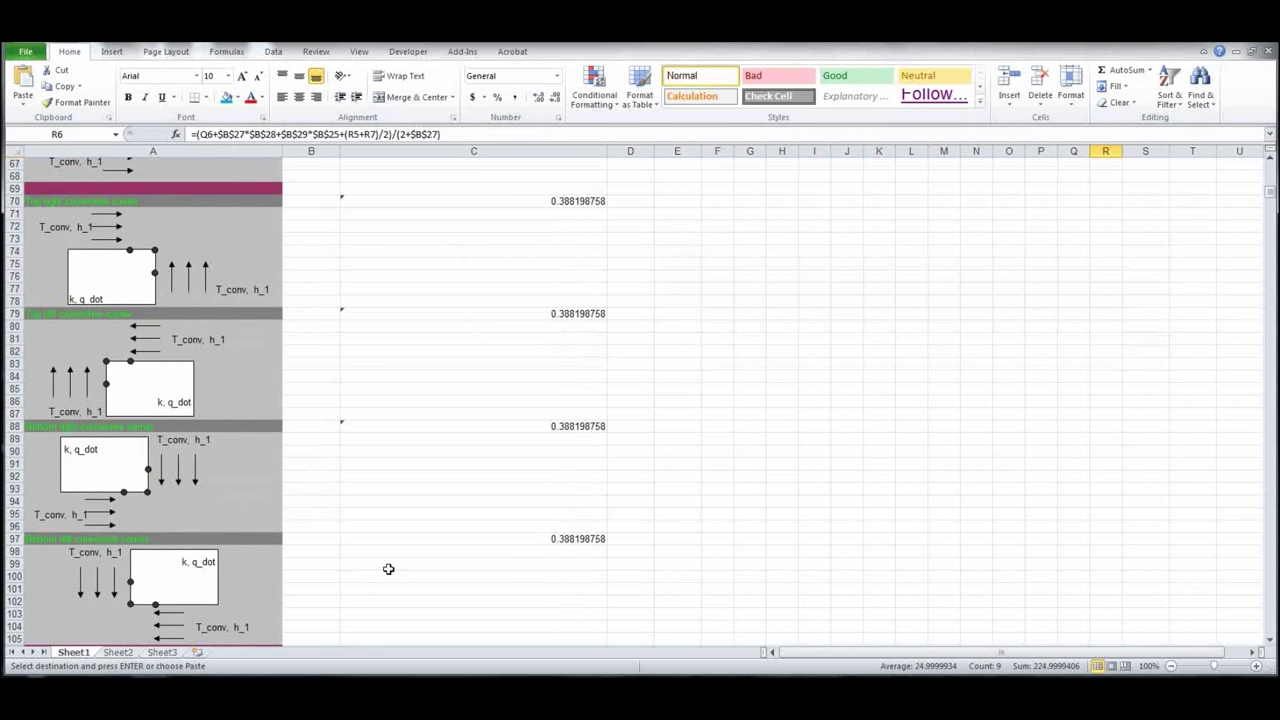
{"action": "left_click", "coordinate": [575, 425]}
{"action": "key", "text": "ctrl+c"}
{"action": "scroll", "coordinate": [966, 500], "scroll_direction": "up", "scroll_amount": 20}
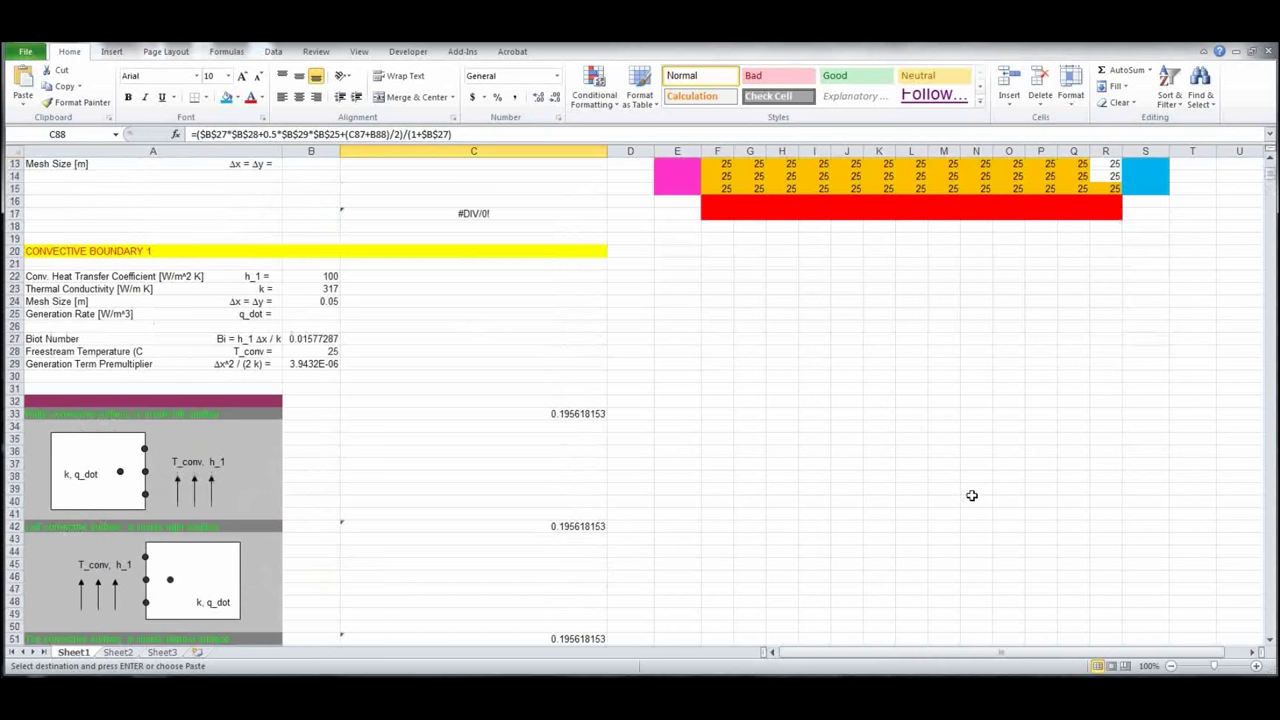
{"action": "left_click", "coordinate": [1110, 340]}
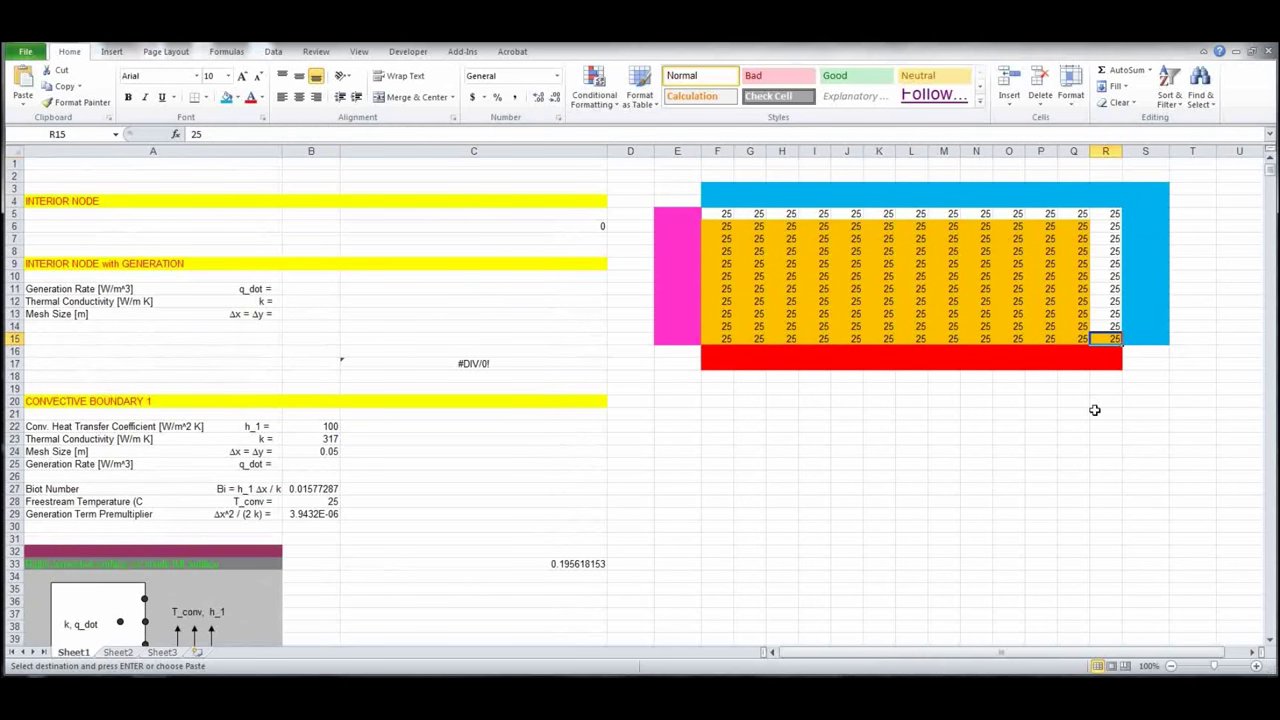
{"action": "key", "text": "ctrl+v"}
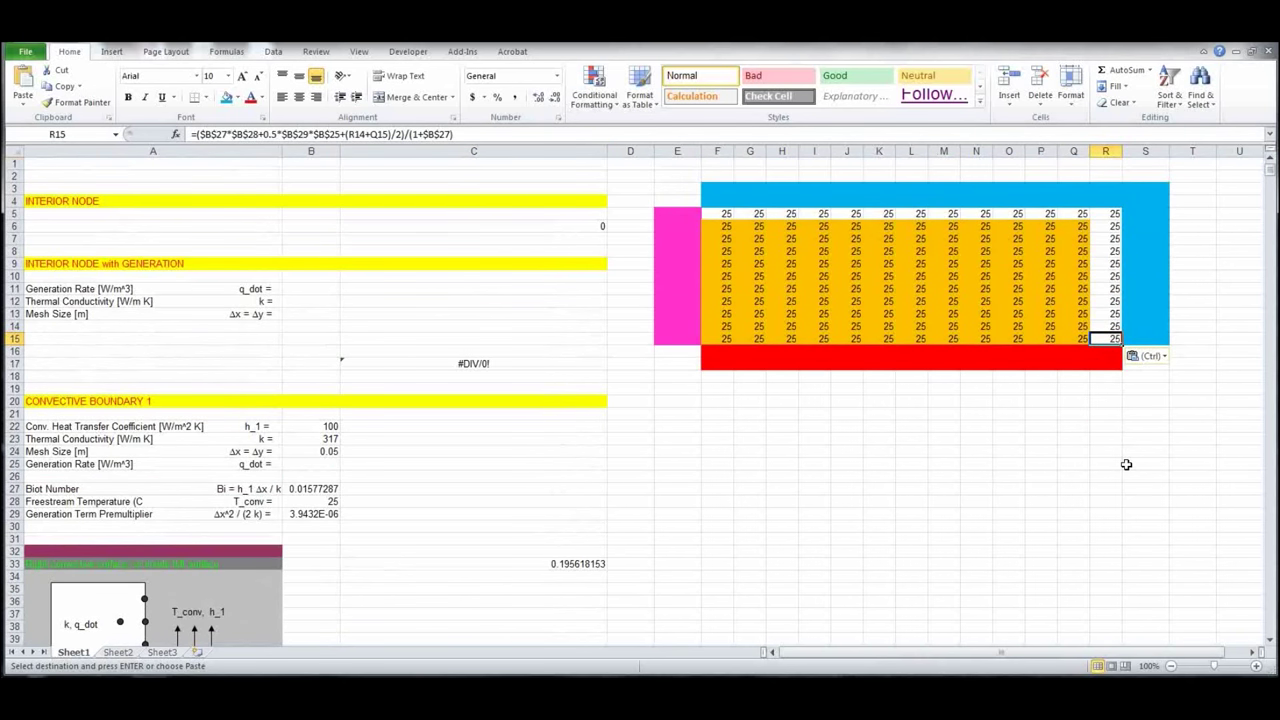
{"action": "left_click_drag", "start_coordinate": [720, 226], "coordinate": [720, 341]}
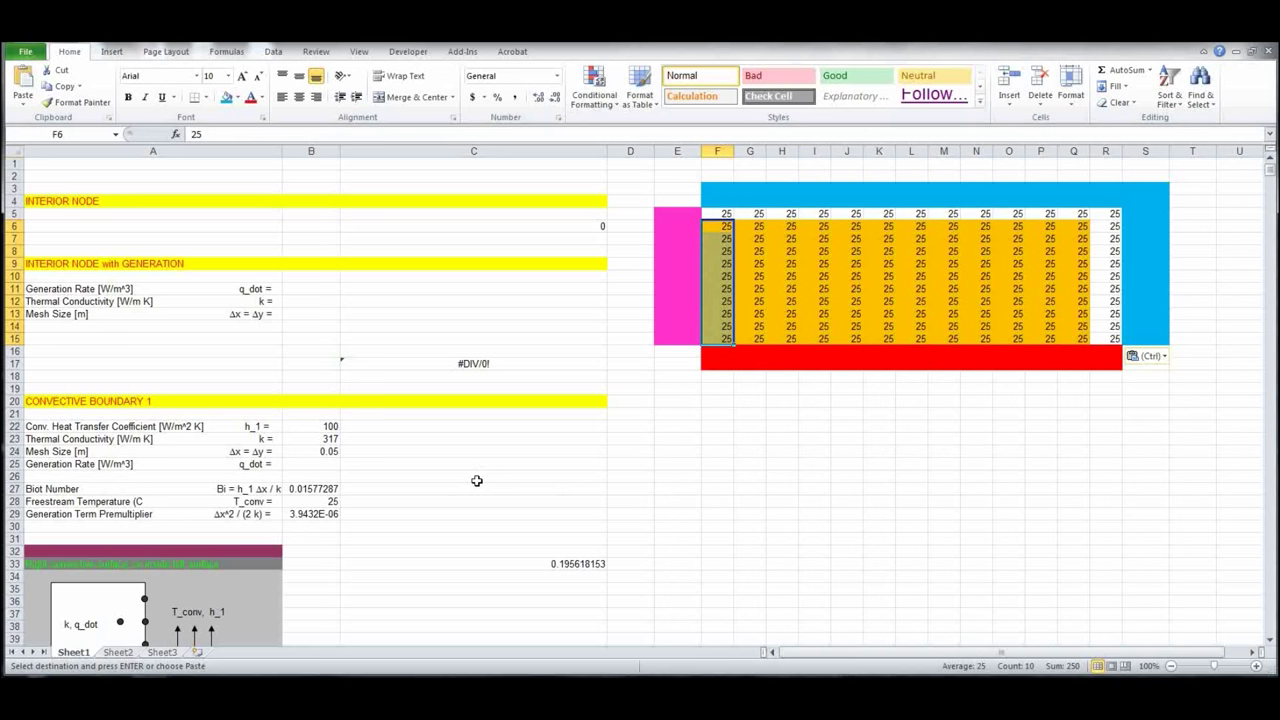
Step: Enter 317 as the Insulated Boundary conductivity and 0.05 as its mesh size
{"action": "scroll", "coordinate": [477, 480], "scroll_direction": "down", "scroll_amount": 20}
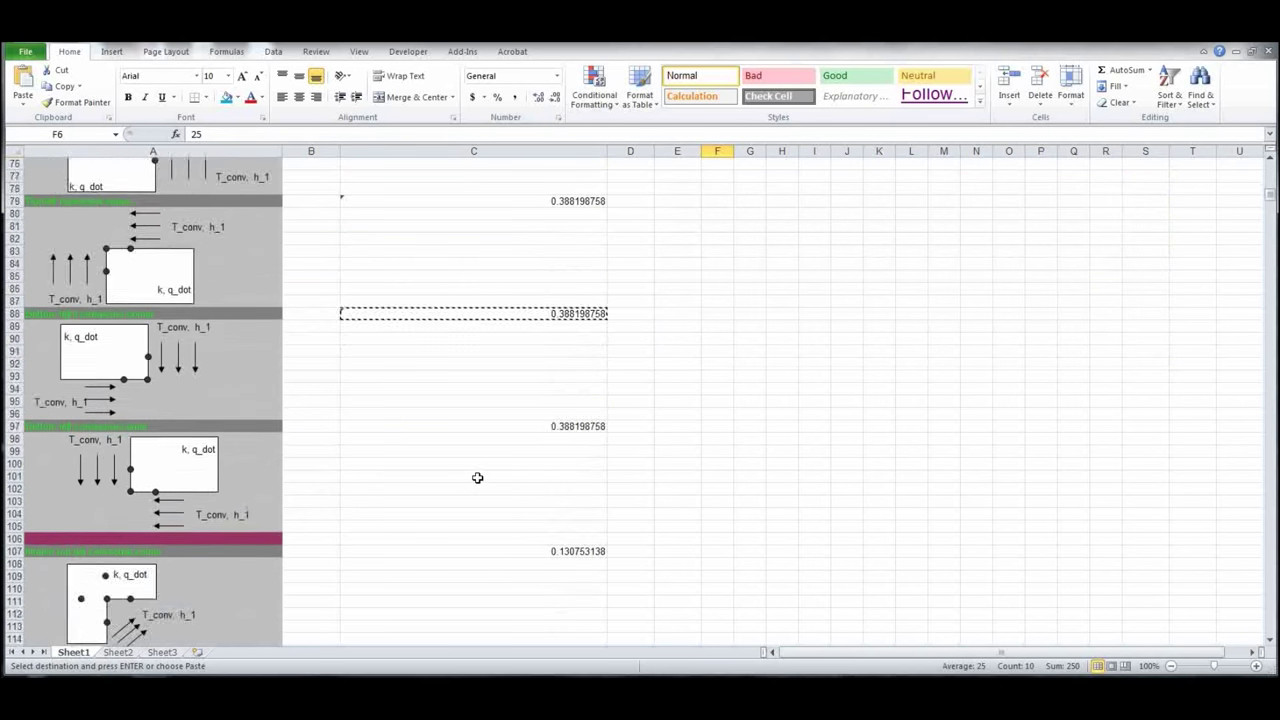
{"action": "scroll", "coordinate": [477, 478], "scroll_direction": "down", "scroll_amount": 20}
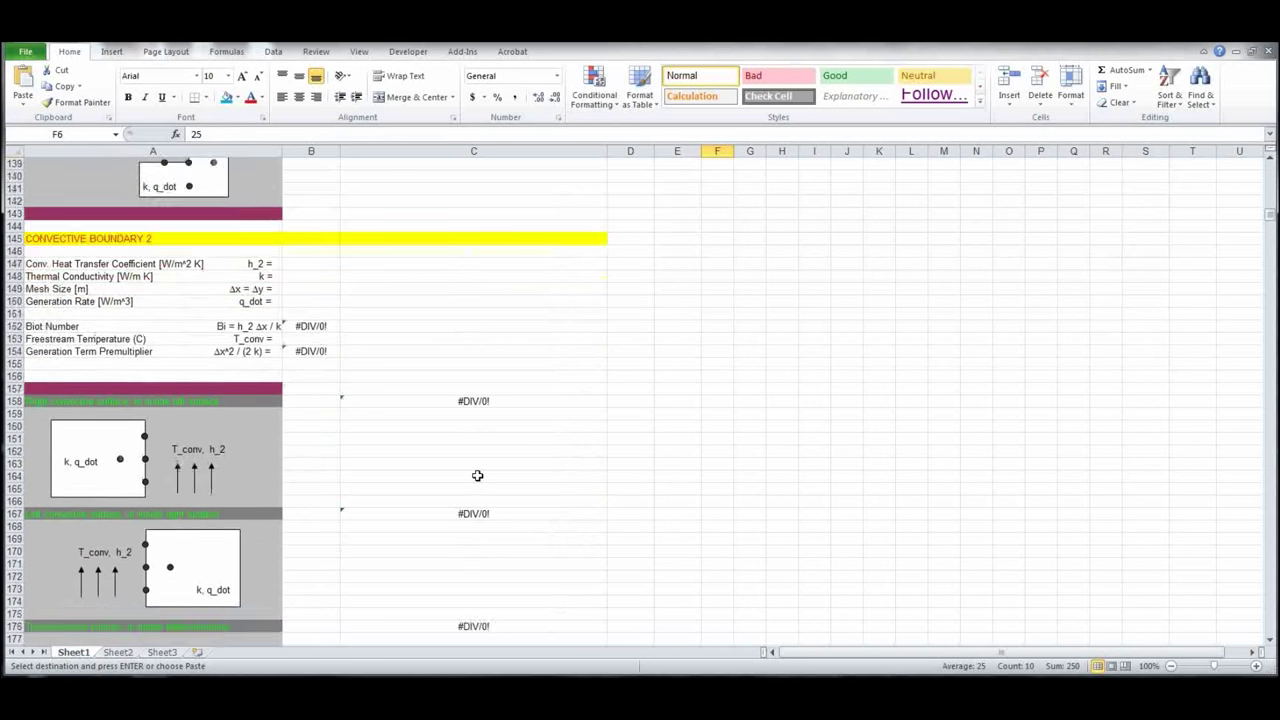
{"action": "scroll", "coordinate": [477, 475], "scroll_direction": "down", "scroll_amount": 20}
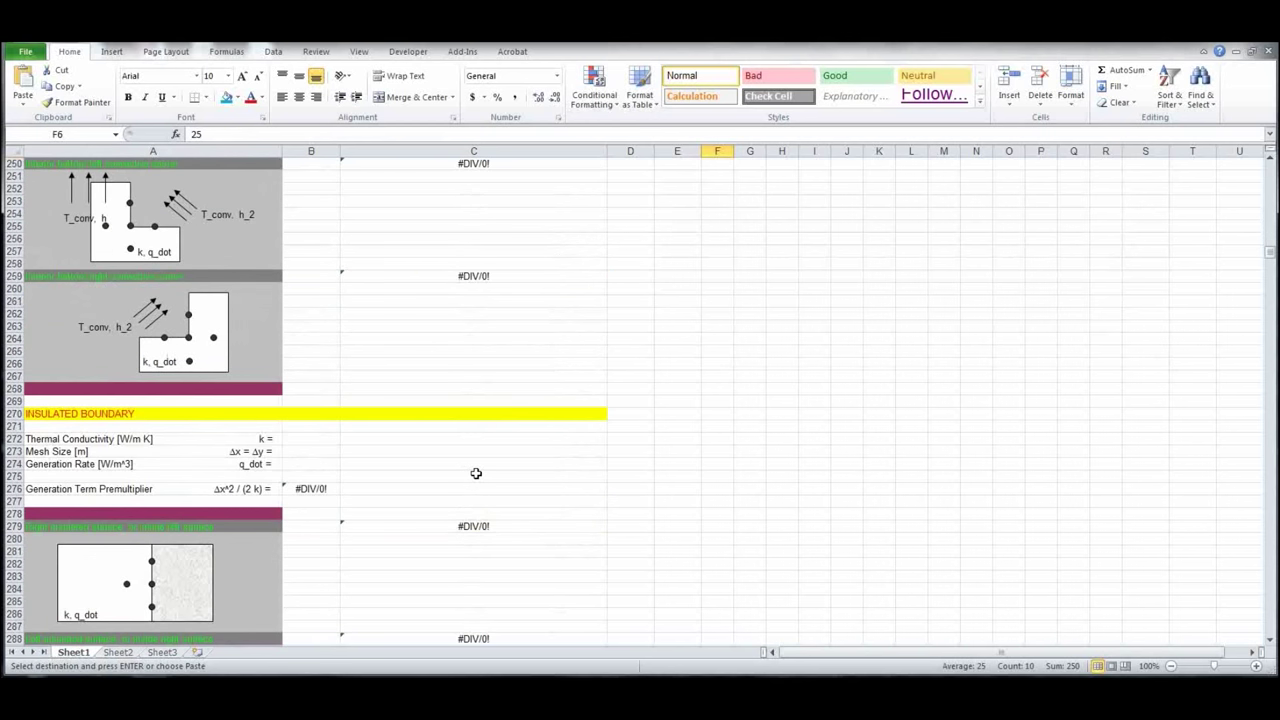
{"action": "scroll", "coordinate": [476, 473], "scroll_direction": "down", "scroll_amount": 5}
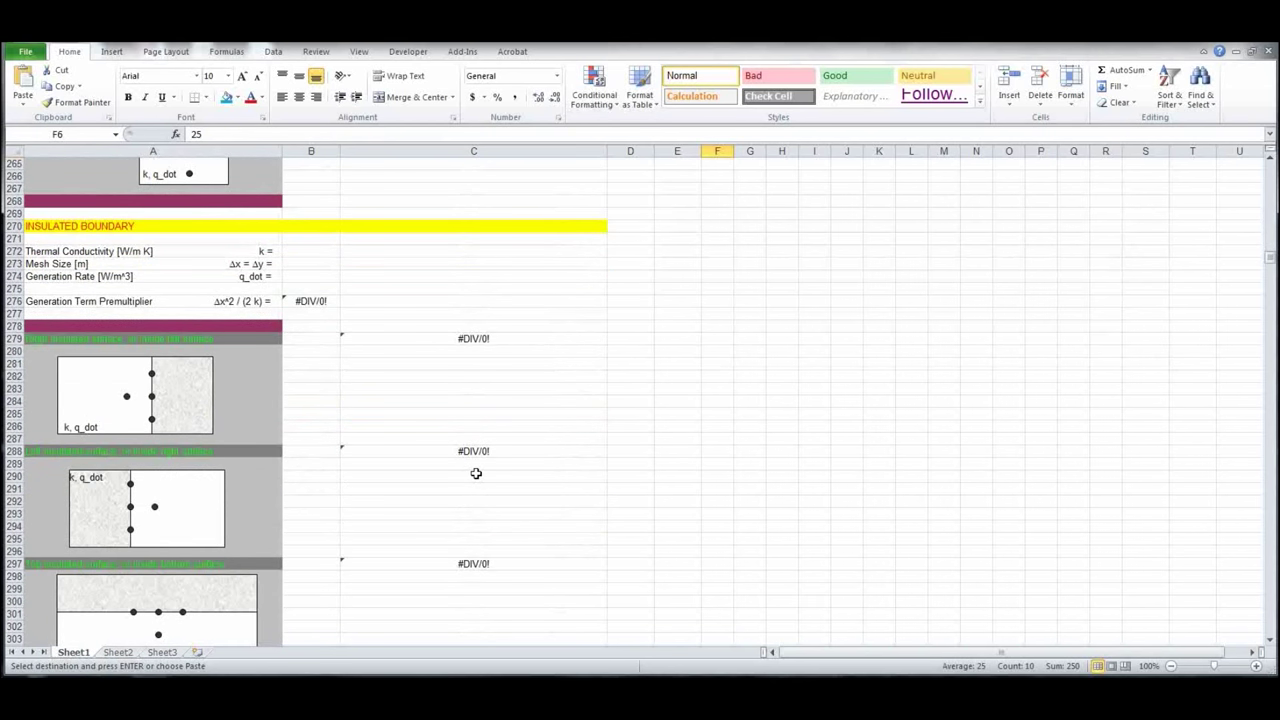
{"action": "scroll", "coordinate": [476, 473], "scroll_direction": "down", "scroll_amount": 2}
{"action": "scroll", "coordinate": [477, 469], "scroll_direction": "up", "scroll_amount": 3}
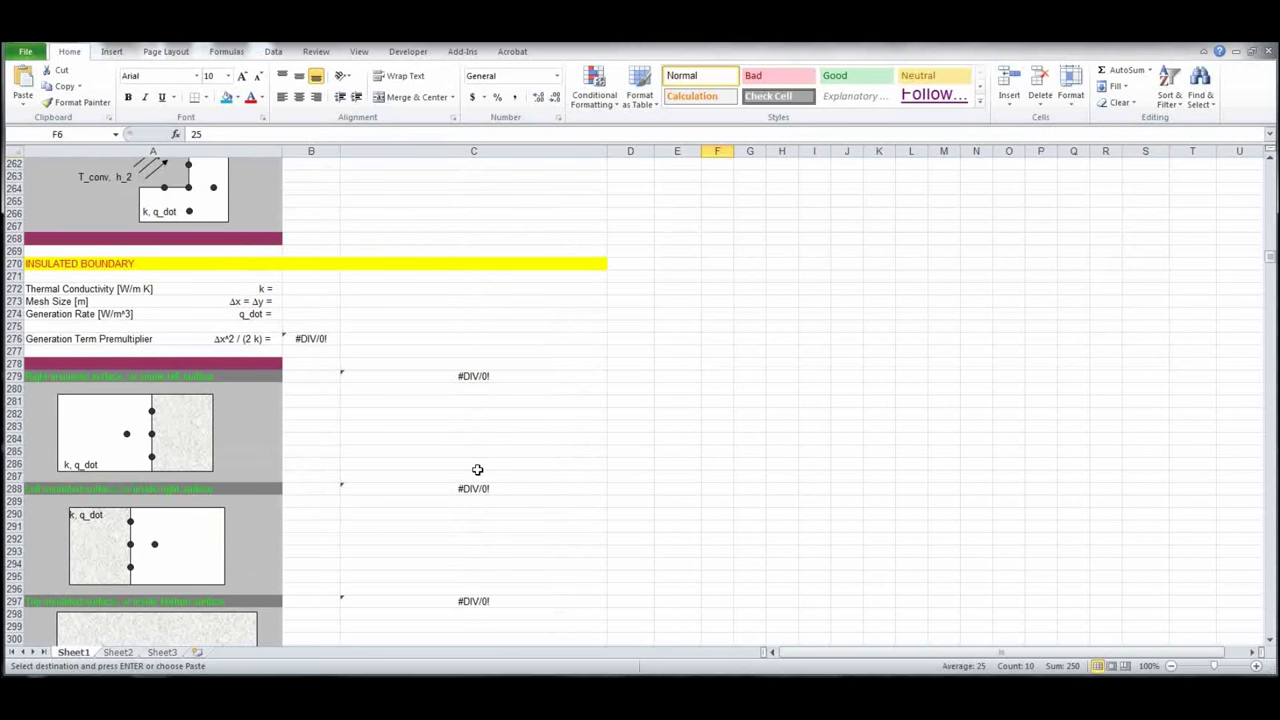
{"action": "left_click", "coordinate": [318, 288]}
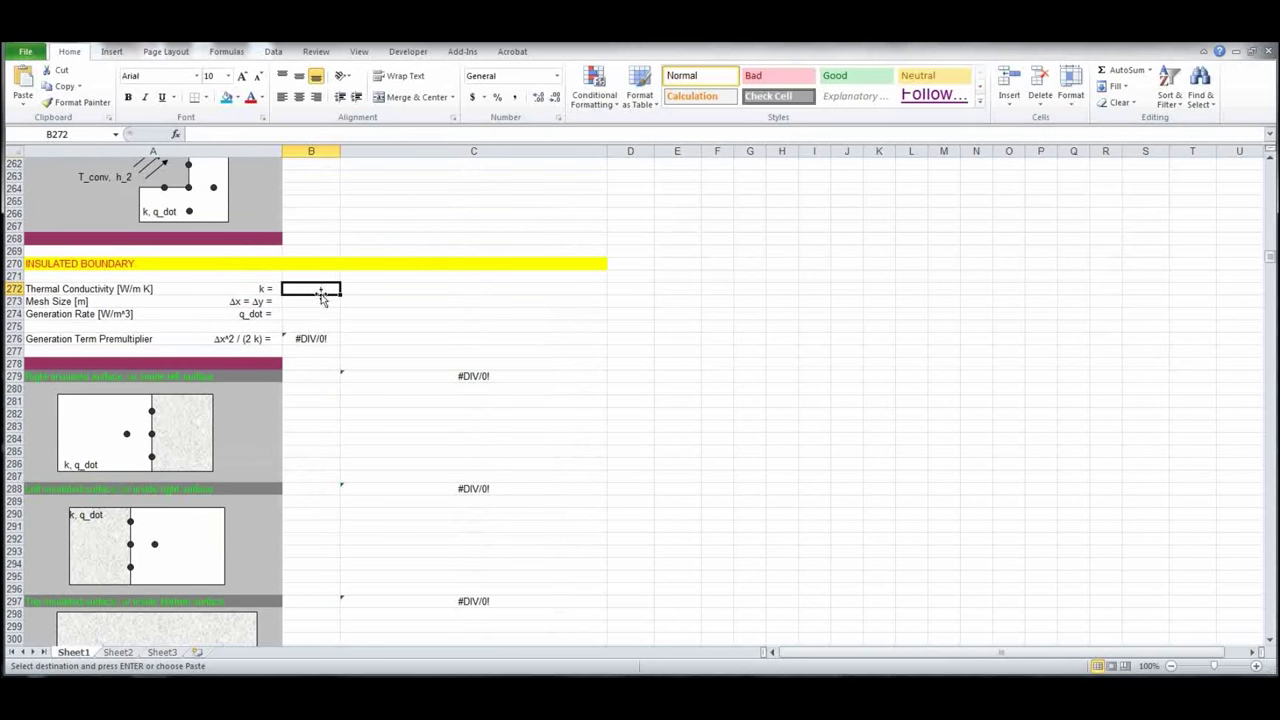
{"action": "type", "text": "317"}
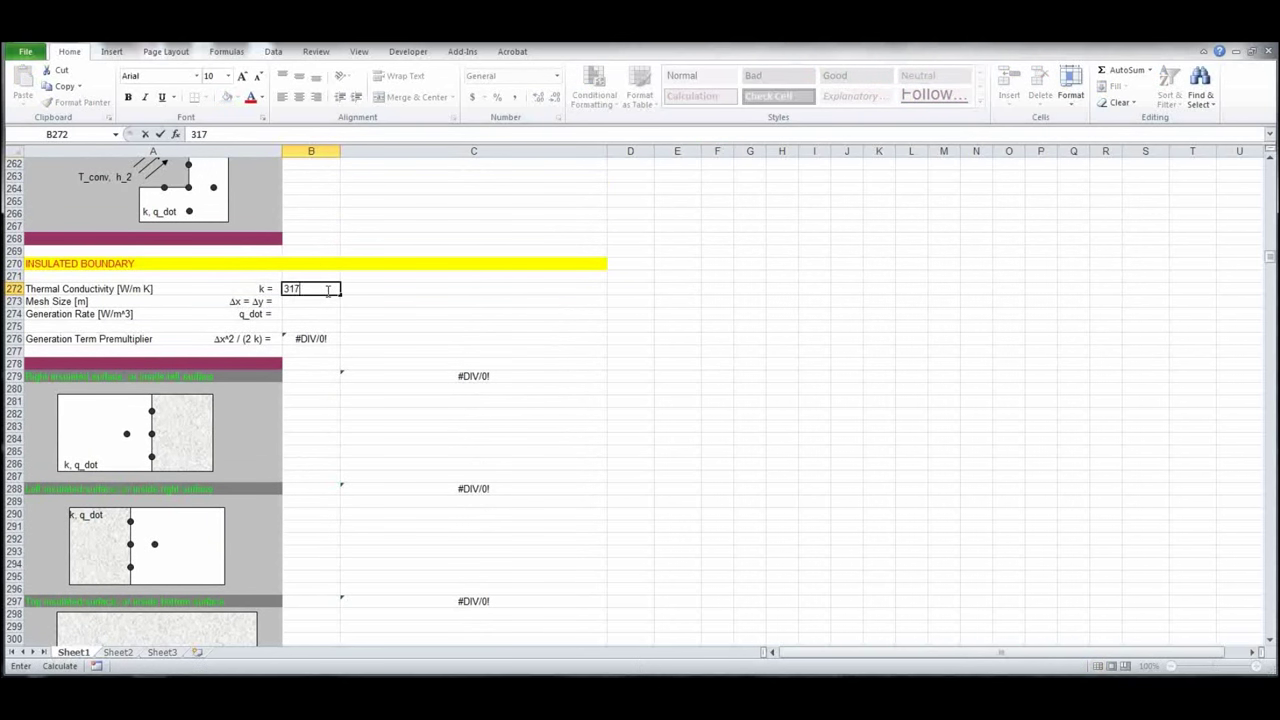
{"action": "key", "text": "Return"}
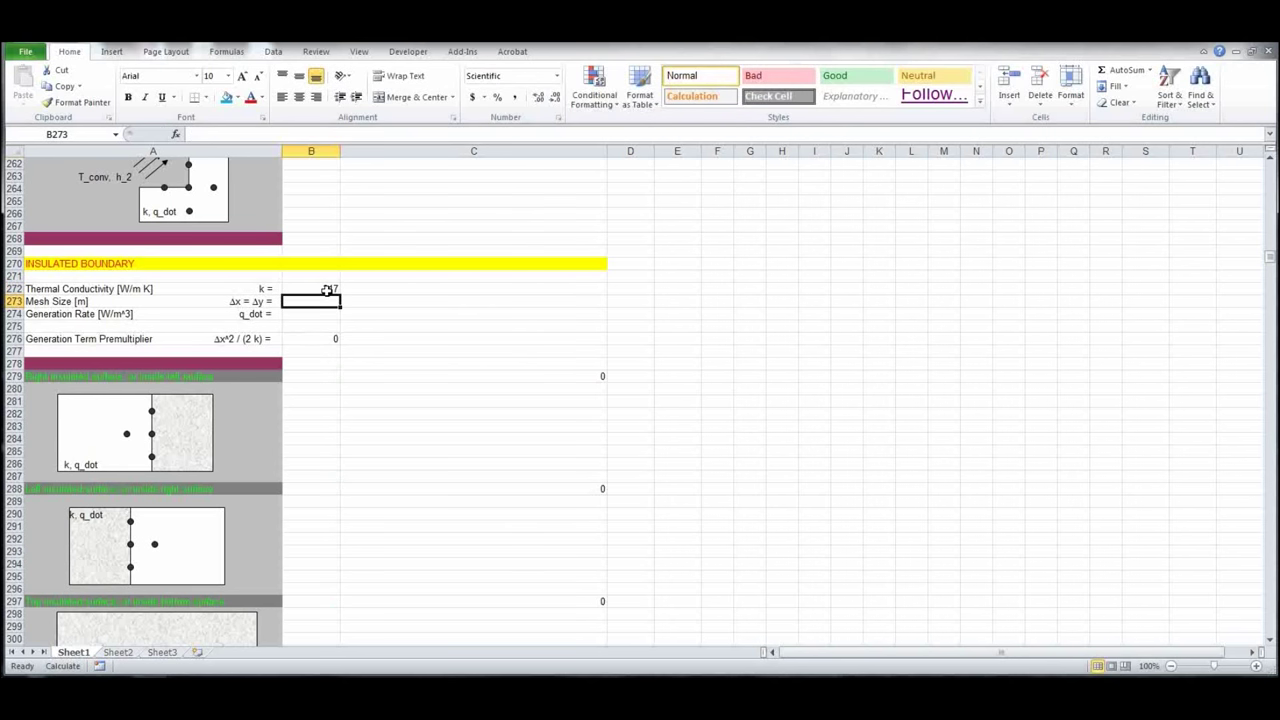
{"action": "type", "text": ".05"}
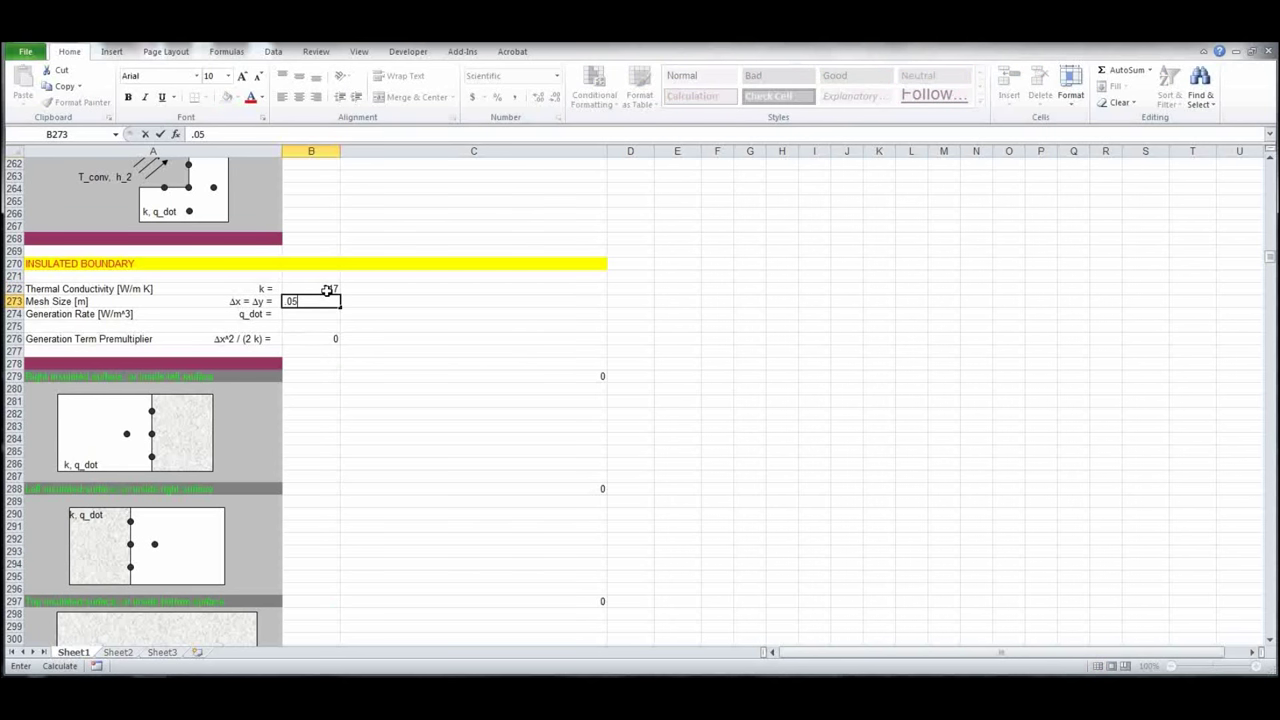
{"action": "key", "text": "Return"}
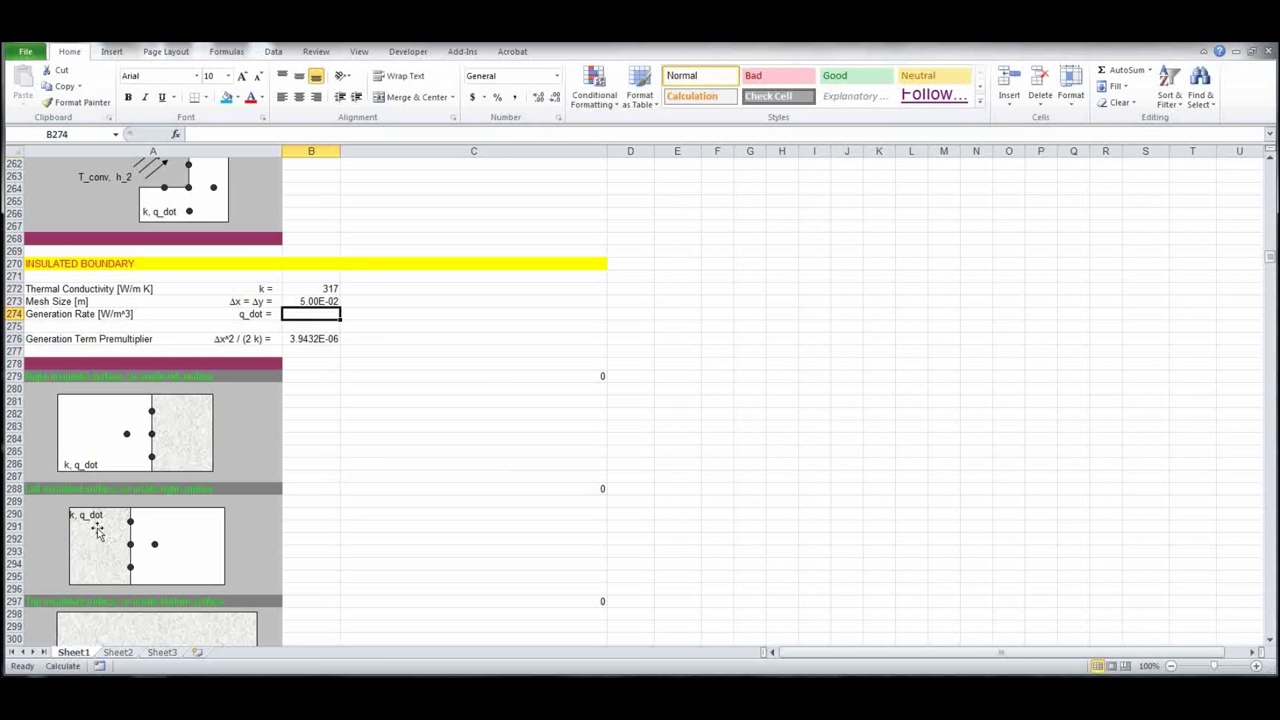
Step: Copy the insulated-side node formula from C288 into the grid's left column F6:F14
{"action": "left_click", "coordinate": [545, 488]}
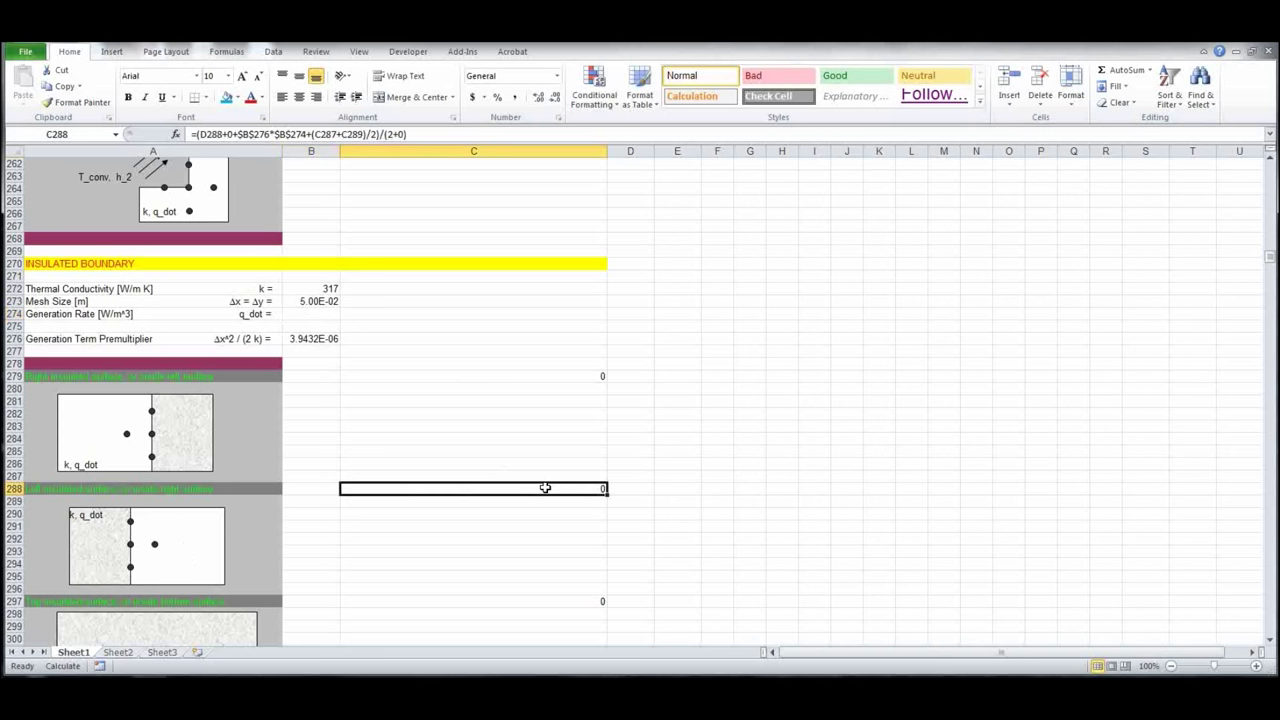
{"action": "key", "text": "ctrl+c"}
{"action": "scroll", "coordinate": [777, 480], "scroll_direction": "up", "scroll_amount": 20}
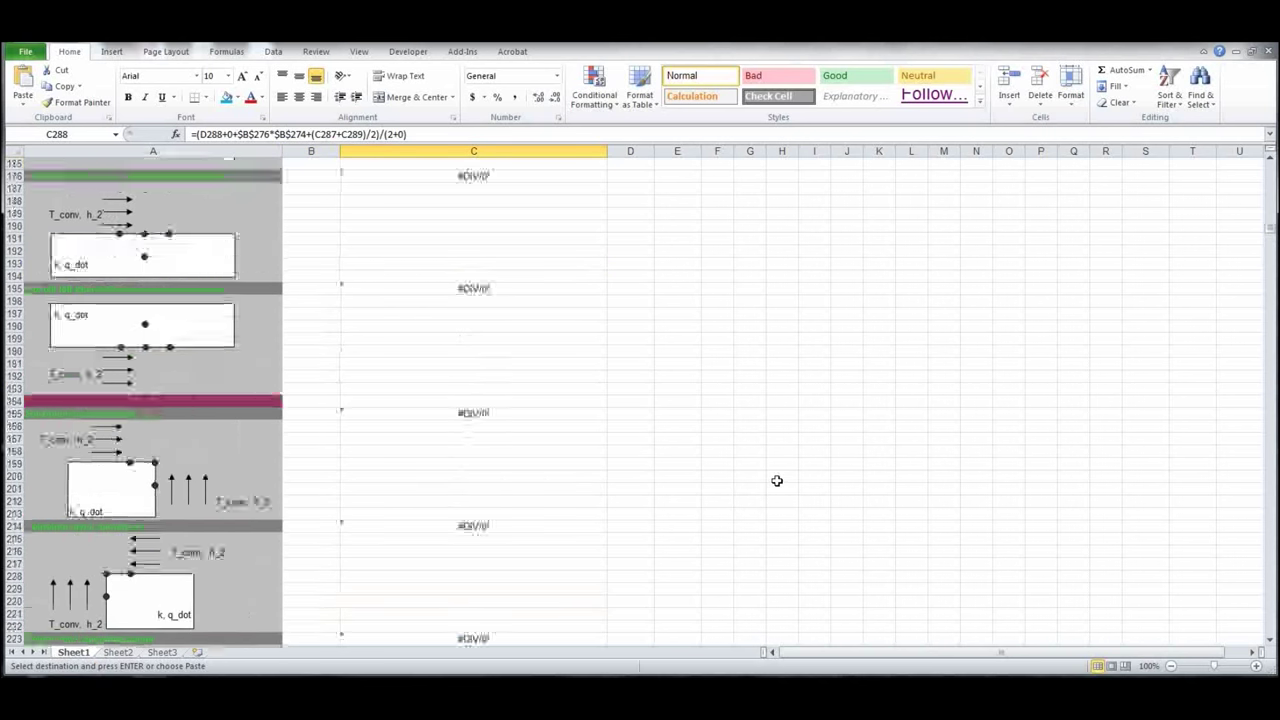
{"action": "scroll", "coordinate": [777, 480], "scroll_direction": "up", "scroll_amount": 20}
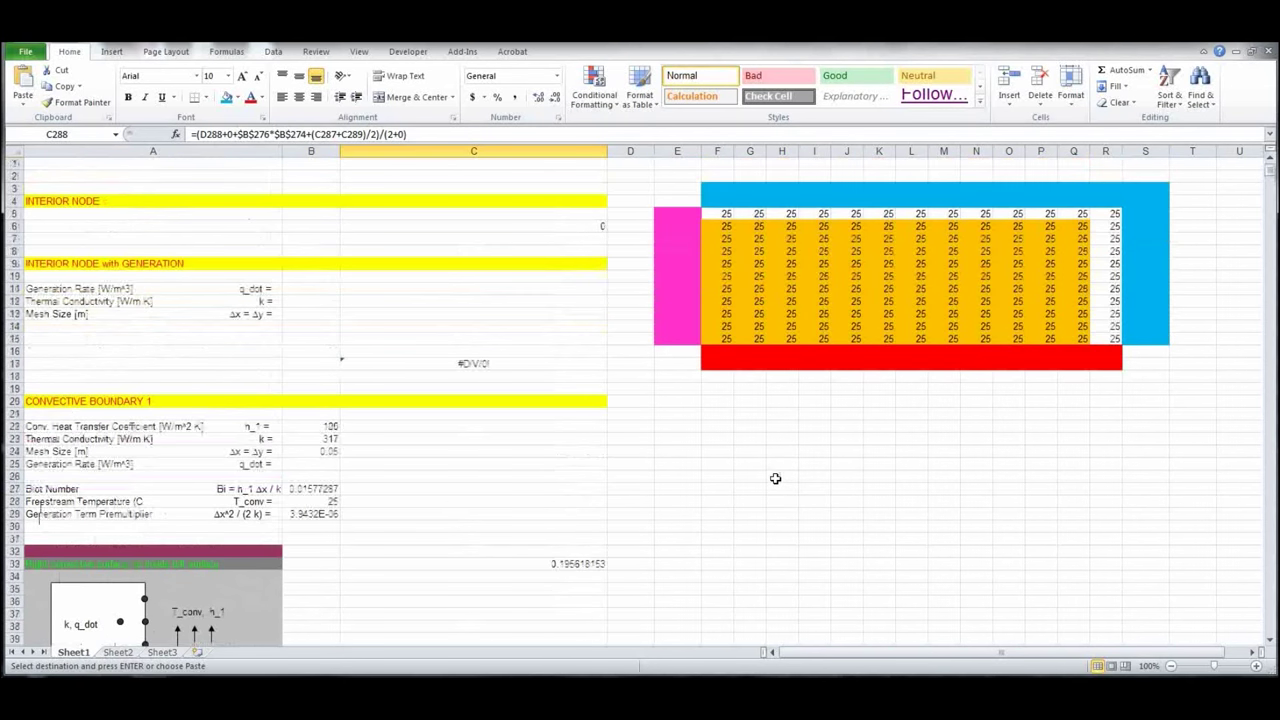
{"action": "left_click_drag", "start_coordinate": [722, 228], "coordinate": [720, 320]}
{"action": "key", "text": "ctrl+v"}
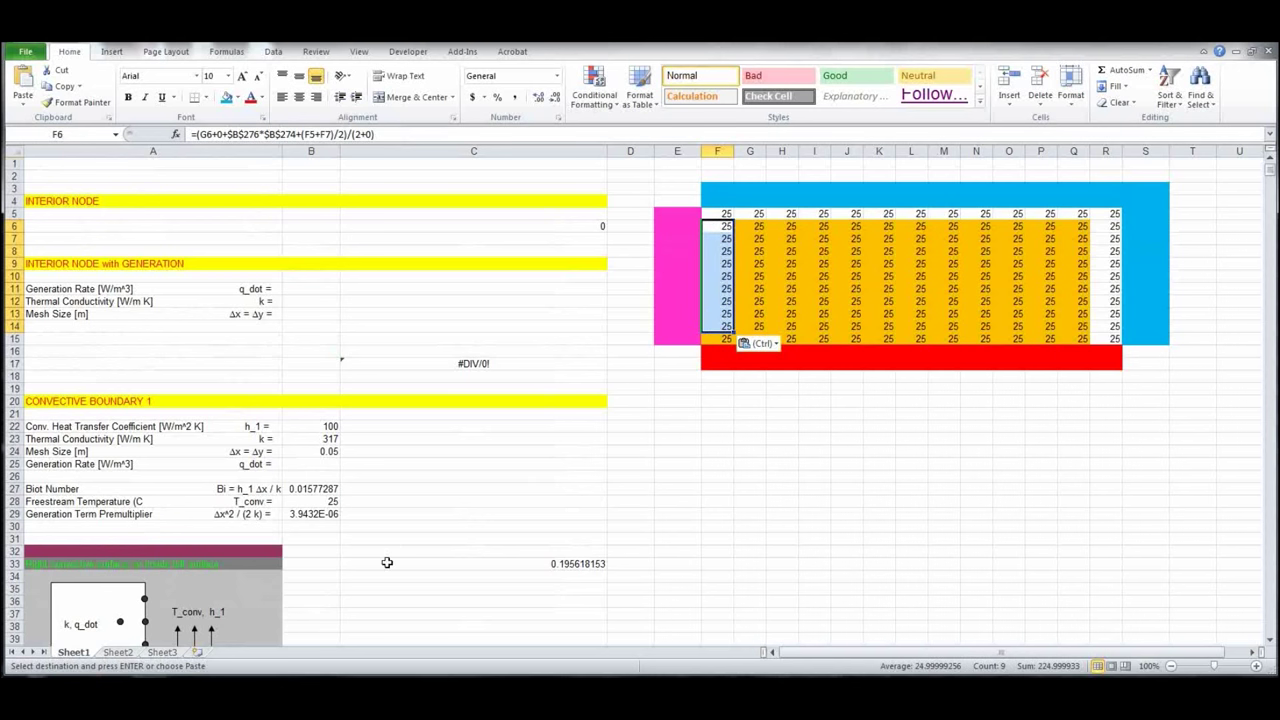
{"action": "scroll", "coordinate": [394, 552], "scroll_direction": "down", "scroll_amount": 20}
{"action": "scroll", "coordinate": [394, 550], "scroll_direction": "down", "scroll_amount": 20}
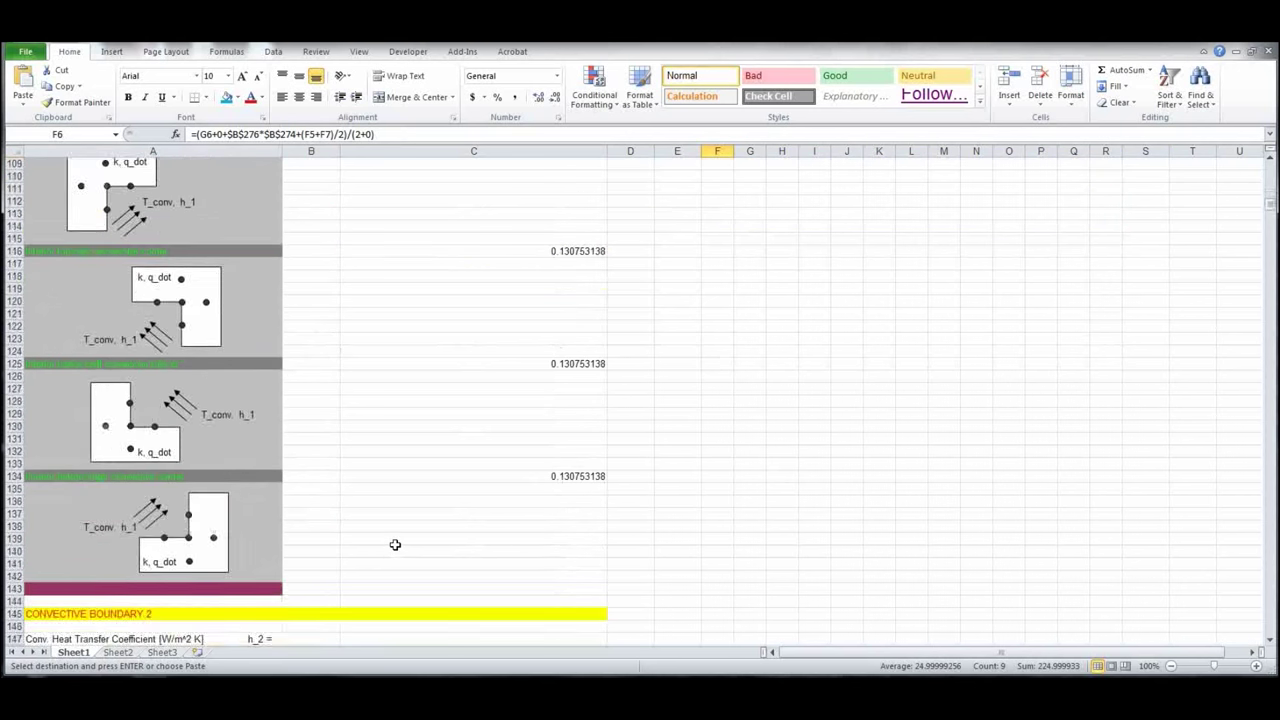
{"action": "scroll", "coordinate": [397, 535], "scroll_direction": "down", "scroll_amount": 17}
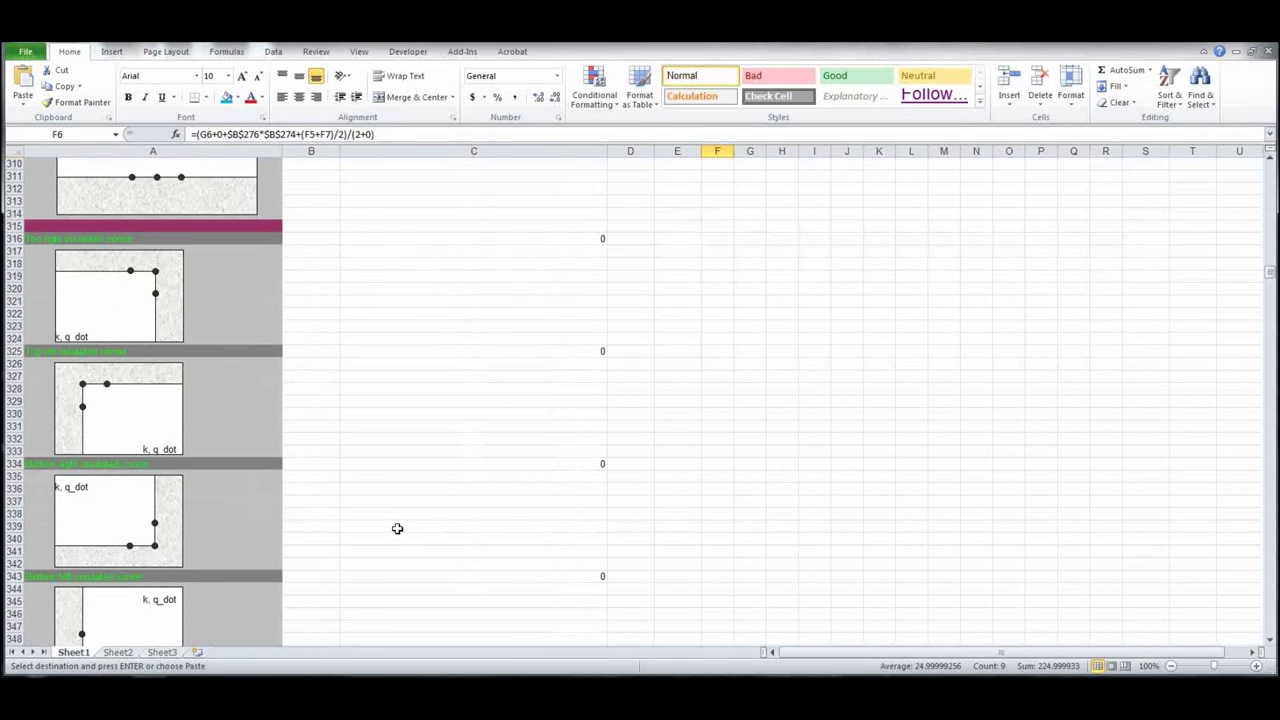
{"action": "scroll", "coordinate": [397, 529], "scroll_direction": "down", "scroll_amount": 4}
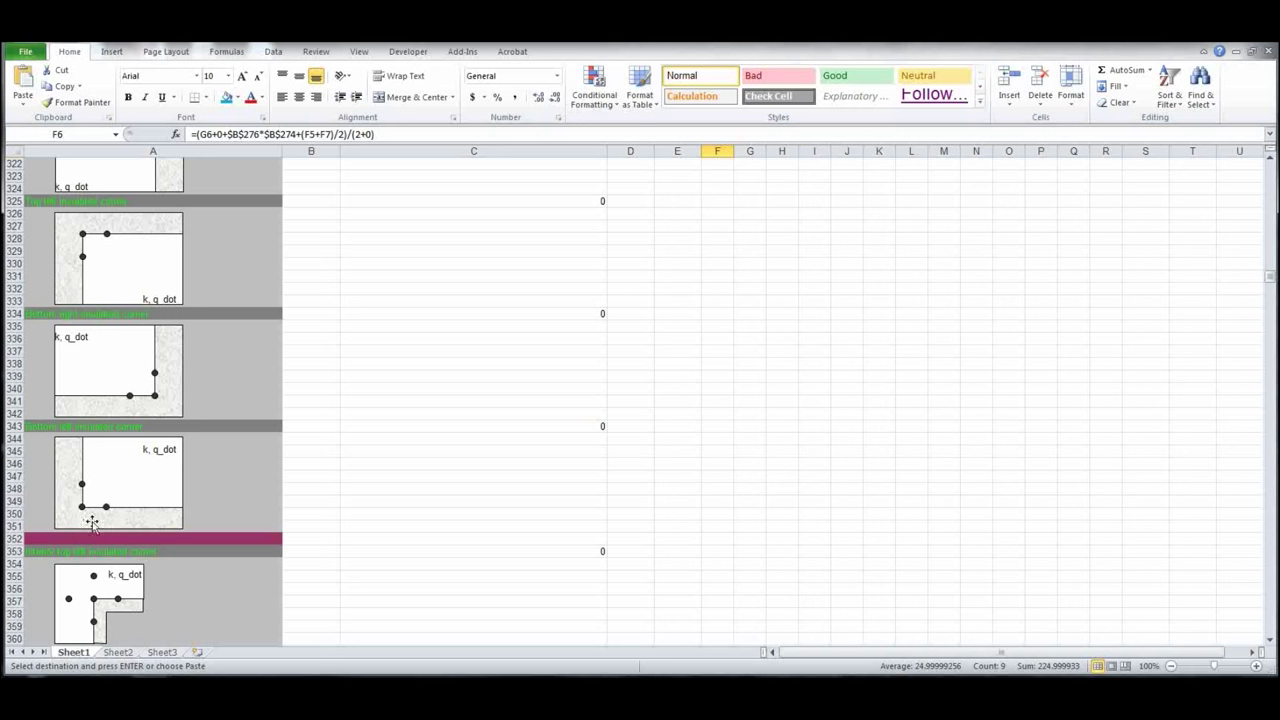
Step: Paste the insulated corner formula from C343 into the bottom-left grid cell F15
{"action": "left_click", "coordinate": [533, 425]}
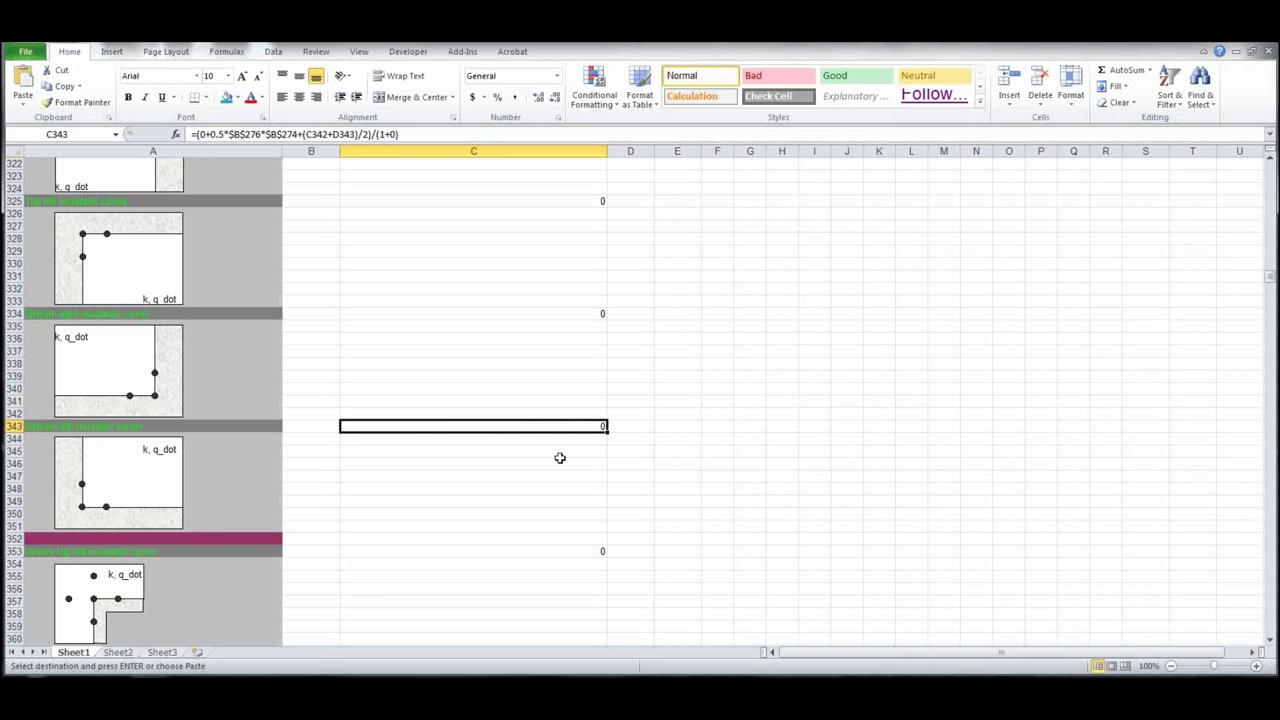
{"action": "key", "text": "ctrl+c"}
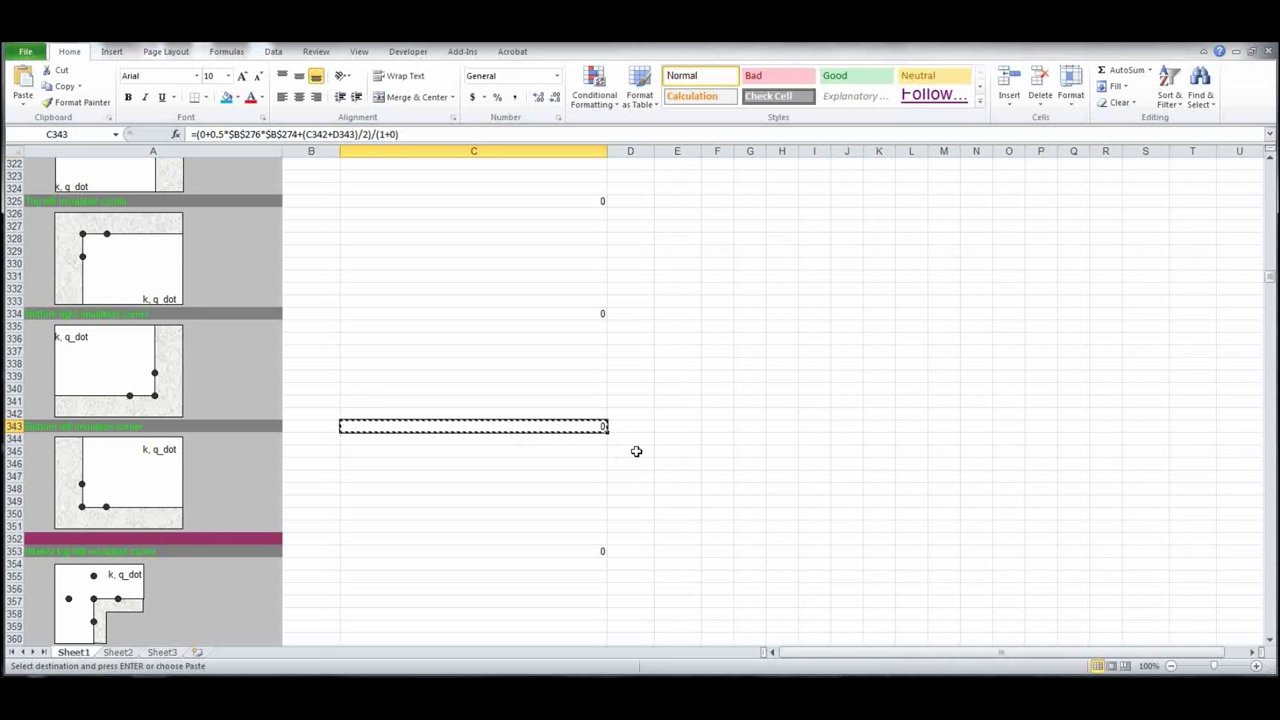
{"action": "scroll", "coordinate": [885, 423], "scroll_direction": "up", "scroll_amount": 20}
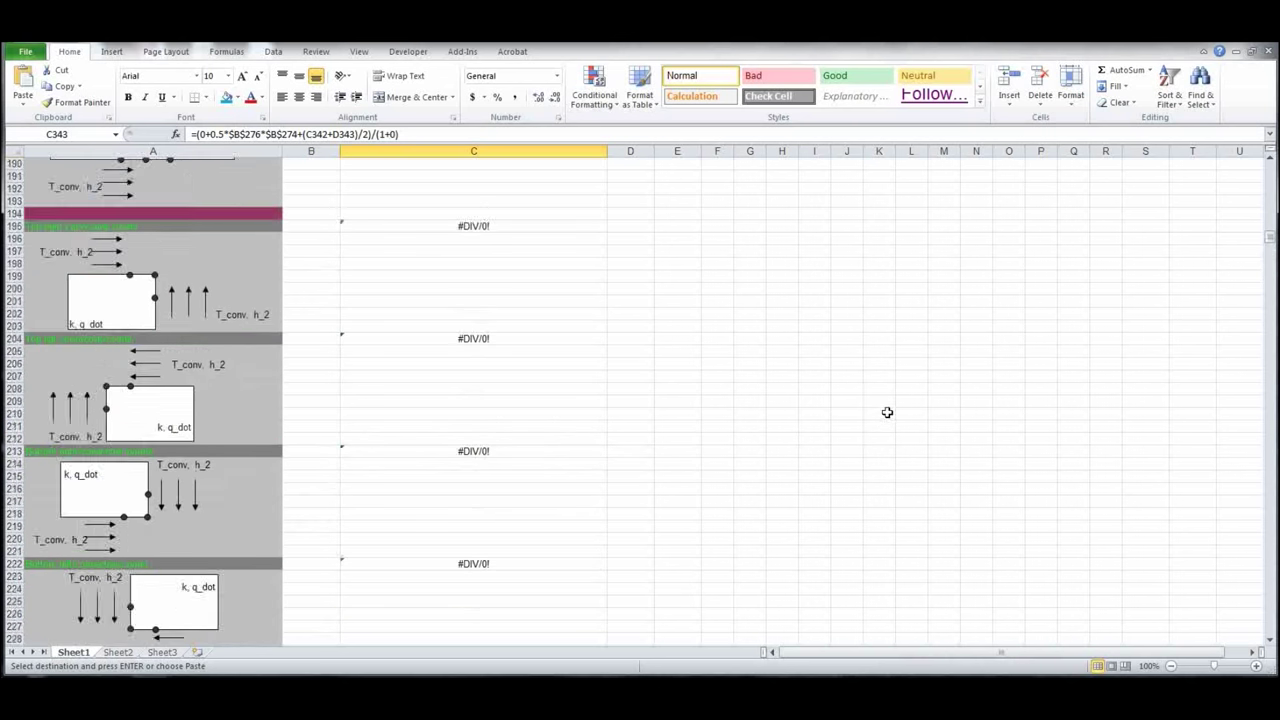
{"action": "scroll", "coordinate": [887, 410], "scroll_direction": "up", "scroll_amount": 20}
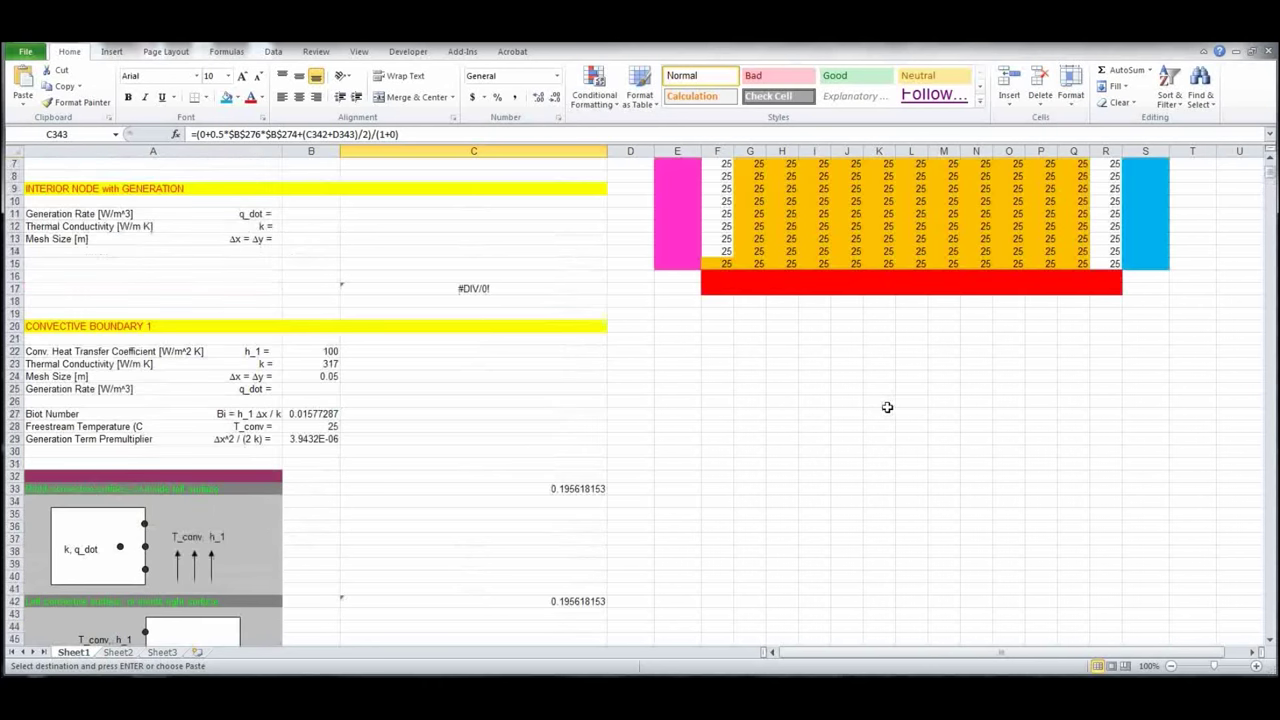
{"action": "left_click", "coordinate": [716, 338]}
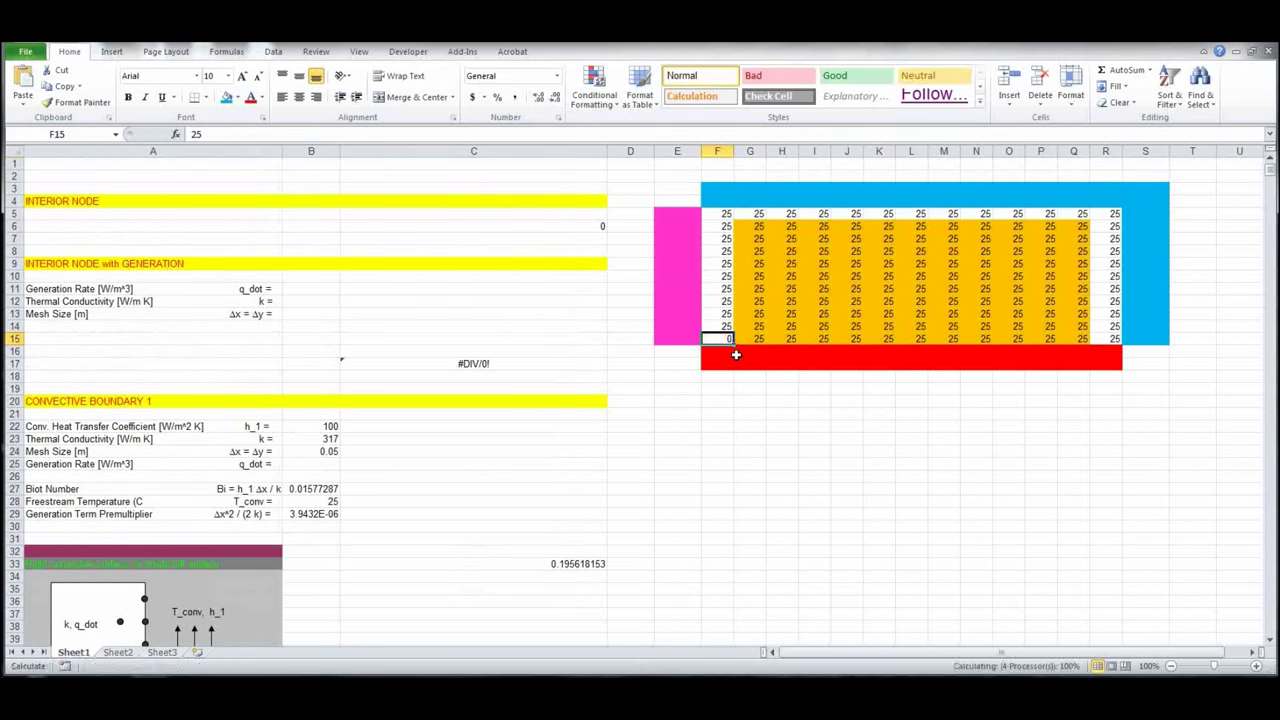
{"action": "key", "text": "ctrl+v"}
{"action": "left_click_drag", "start_coordinate": [753, 340], "coordinate": [1080, 340]}
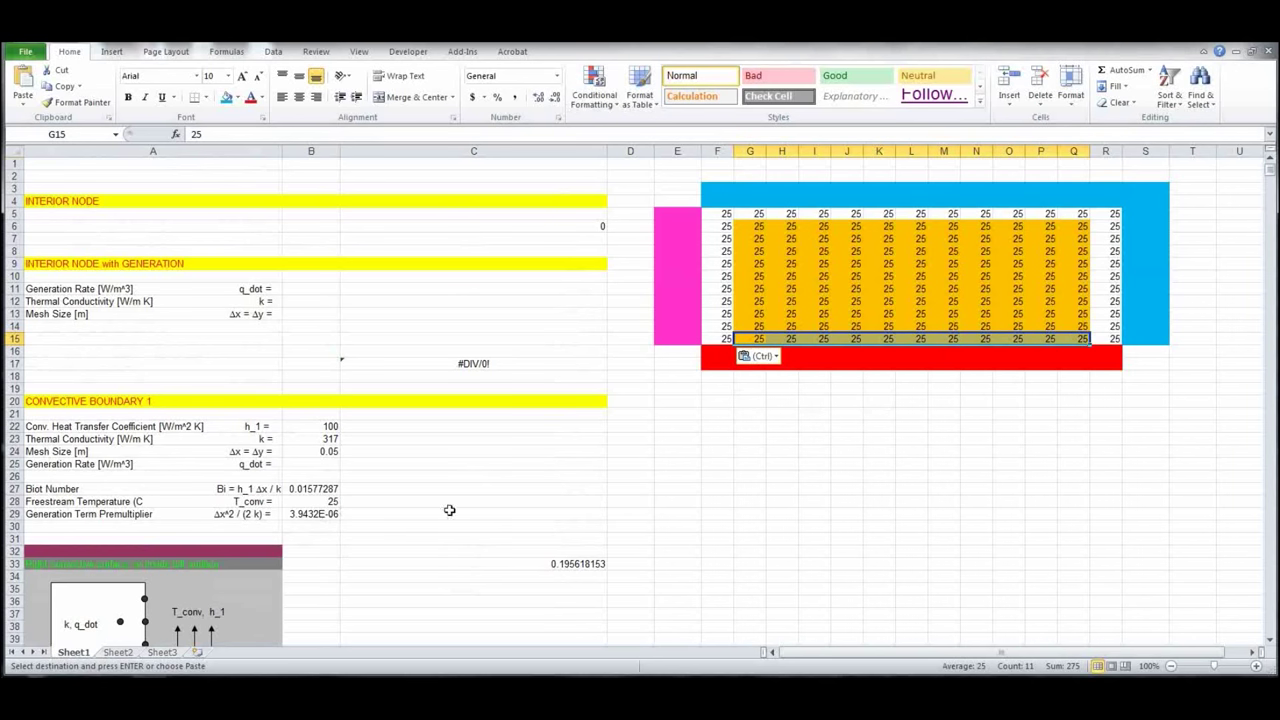
Step: Scroll down to the CONSTANT HEAT FLUX BOUNDARY section near row 546
{"action": "scroll", "coordinate": [425, 500], "scroll_direction": "down", "scroll_amount": 20}
{"action": "scroll", "coordinate": [425, 490], "scroll_direction": "down", "scroll_amount": 20}
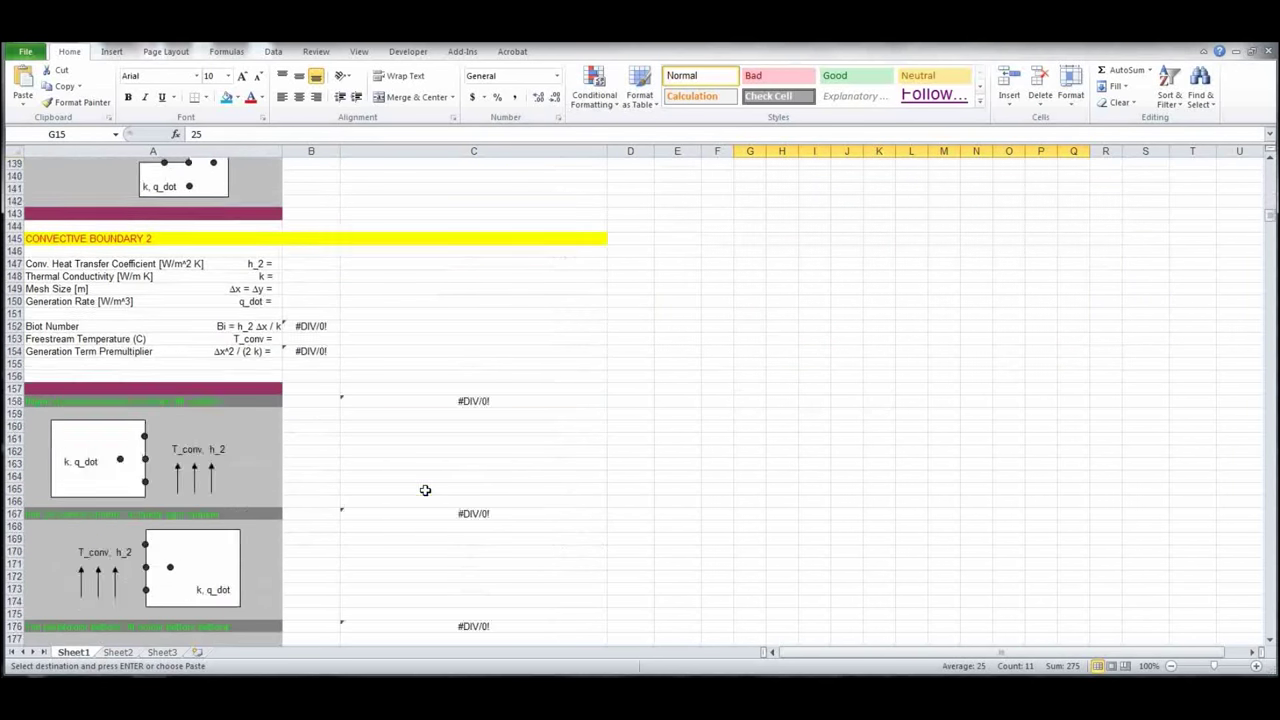
{"action": "scroll", "coordinate": [424, 488], "scroll_direction": "down", "scroll_amount": 20}
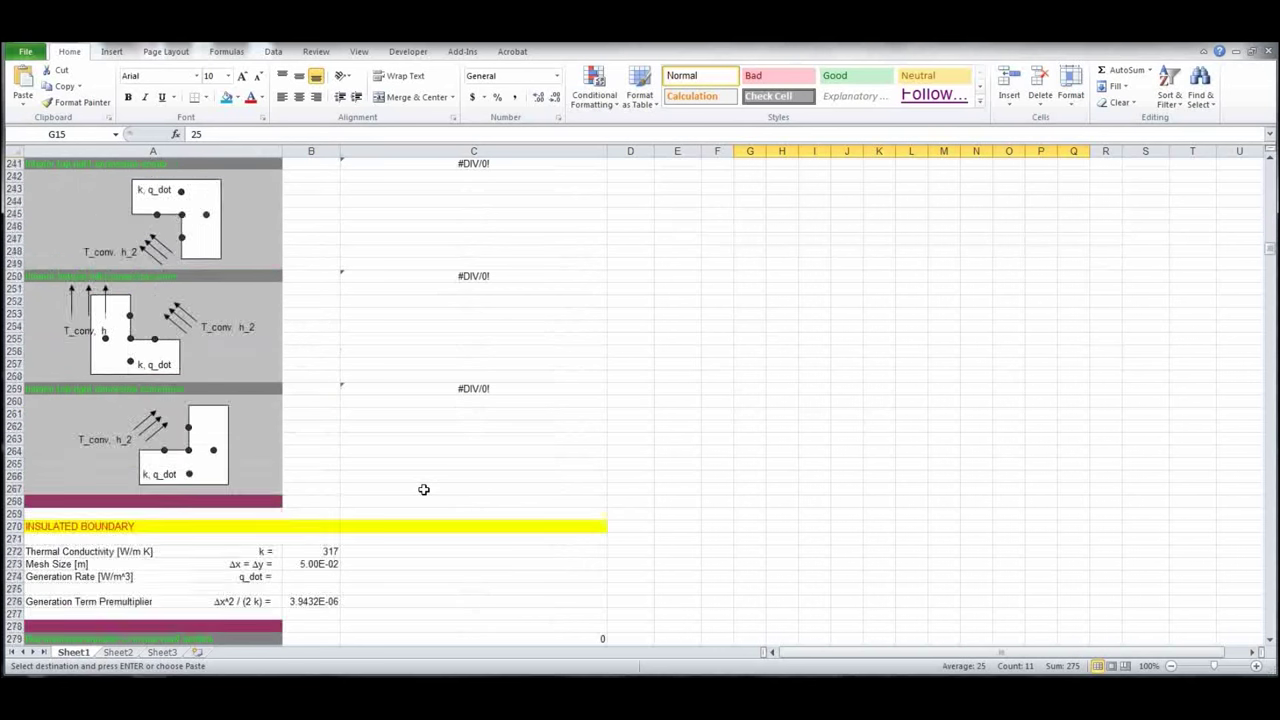
{"action": "scroll", "coordinate": [423, 489], "scroll_direction": "down", "scroll_amount": 20}
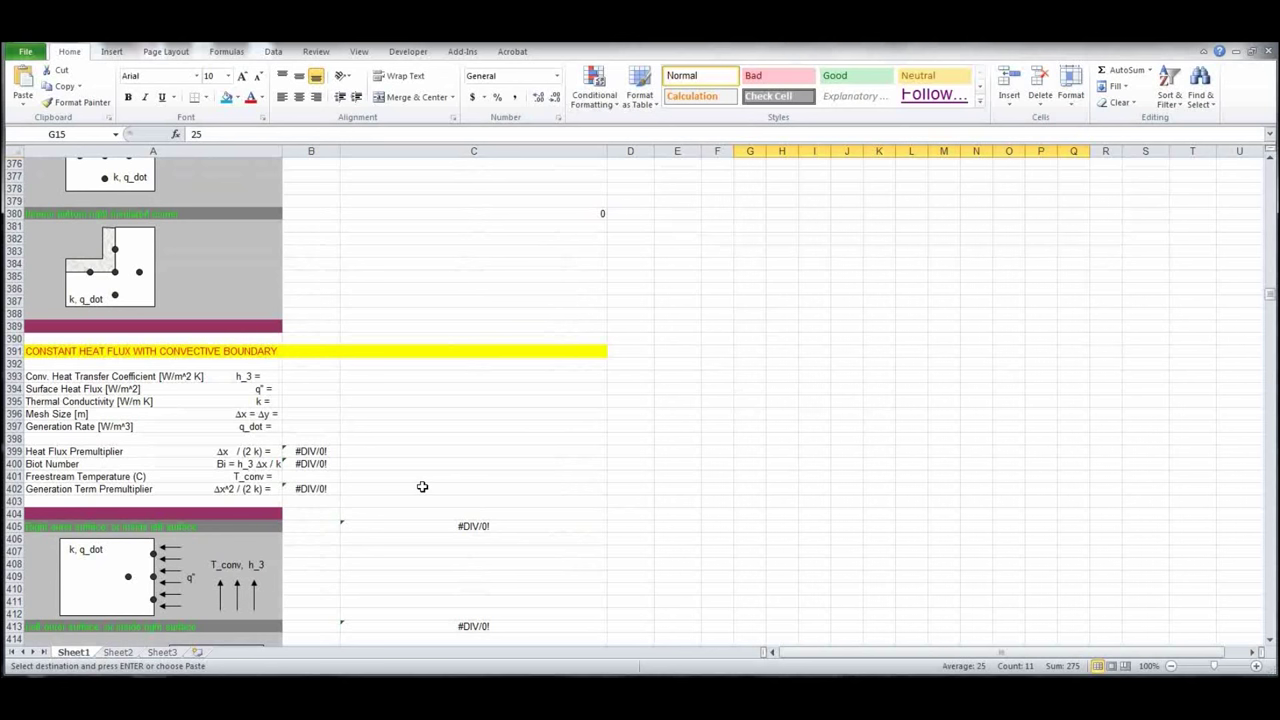
{"action": "scroll", "coordinate": [422, 487], "scroll_direction": "down", "scroll_amount": 20}
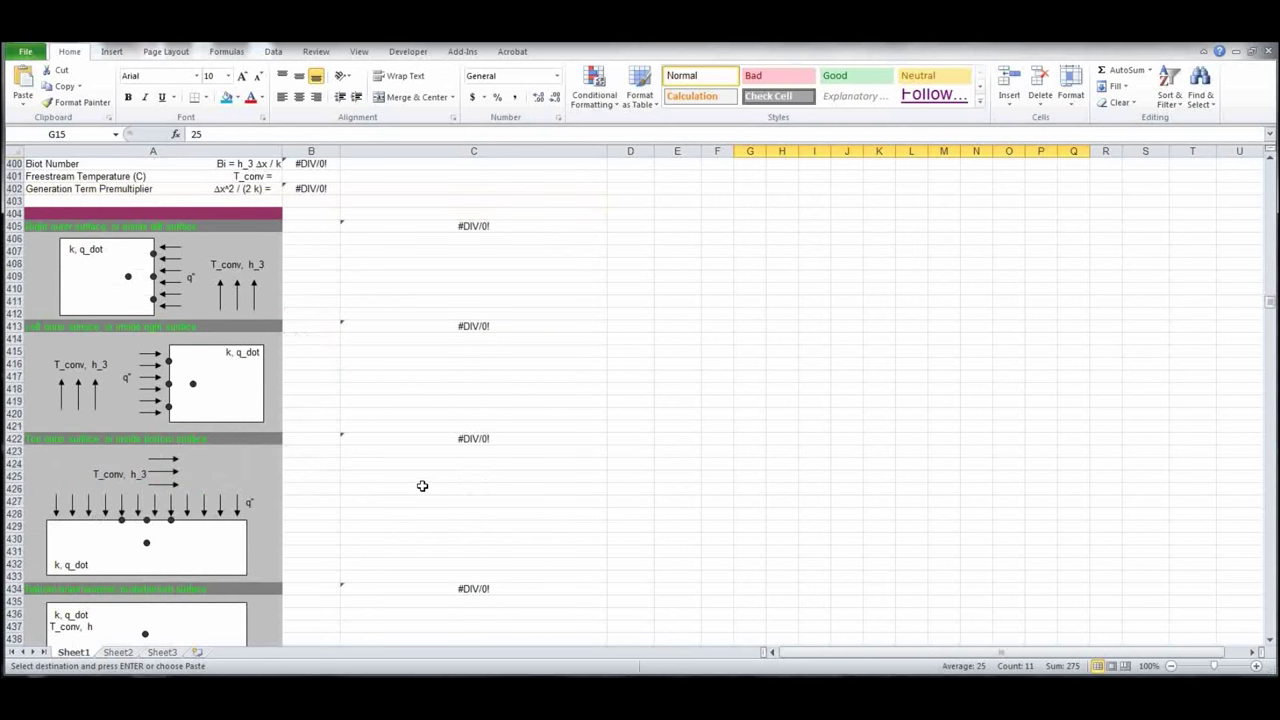
{"action": "scroll", "coordinate": [422, 486], "scroll_direction": "down", "scroll_amount": 18}
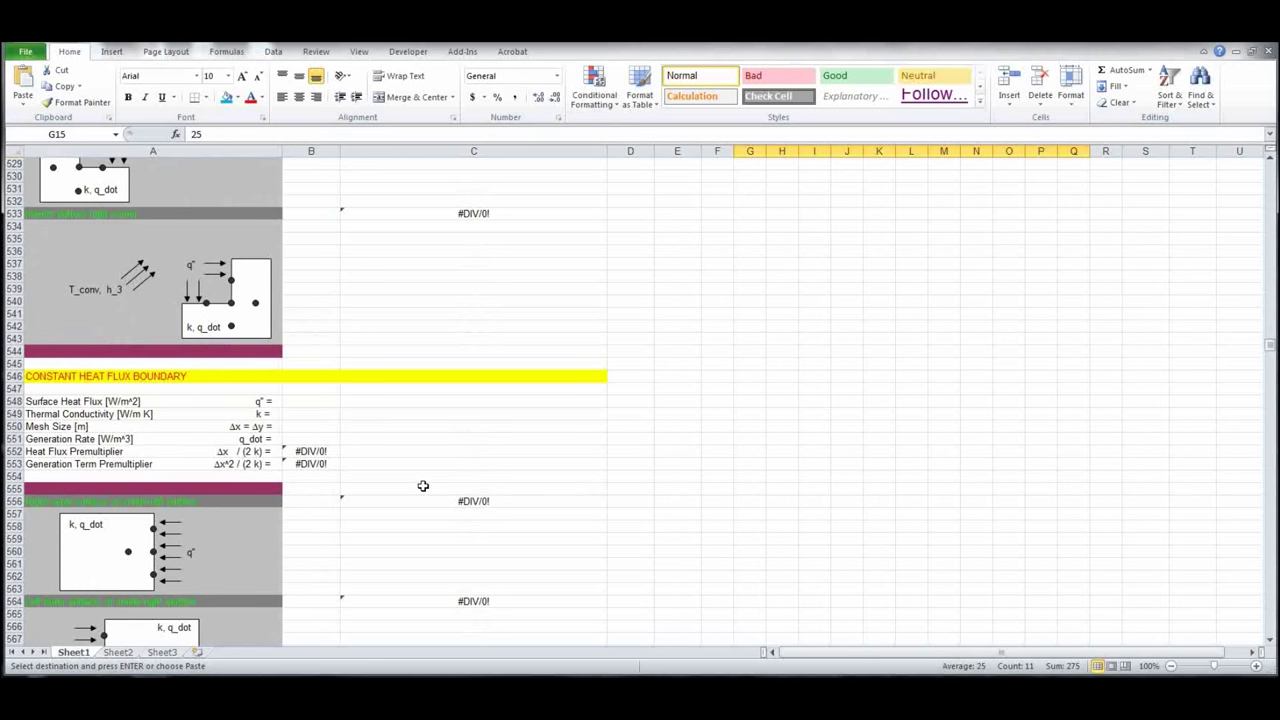
{"action": "scroll", "coordinate": [422, 486], "scroll_direction": "down", "scroll_amount": 2}
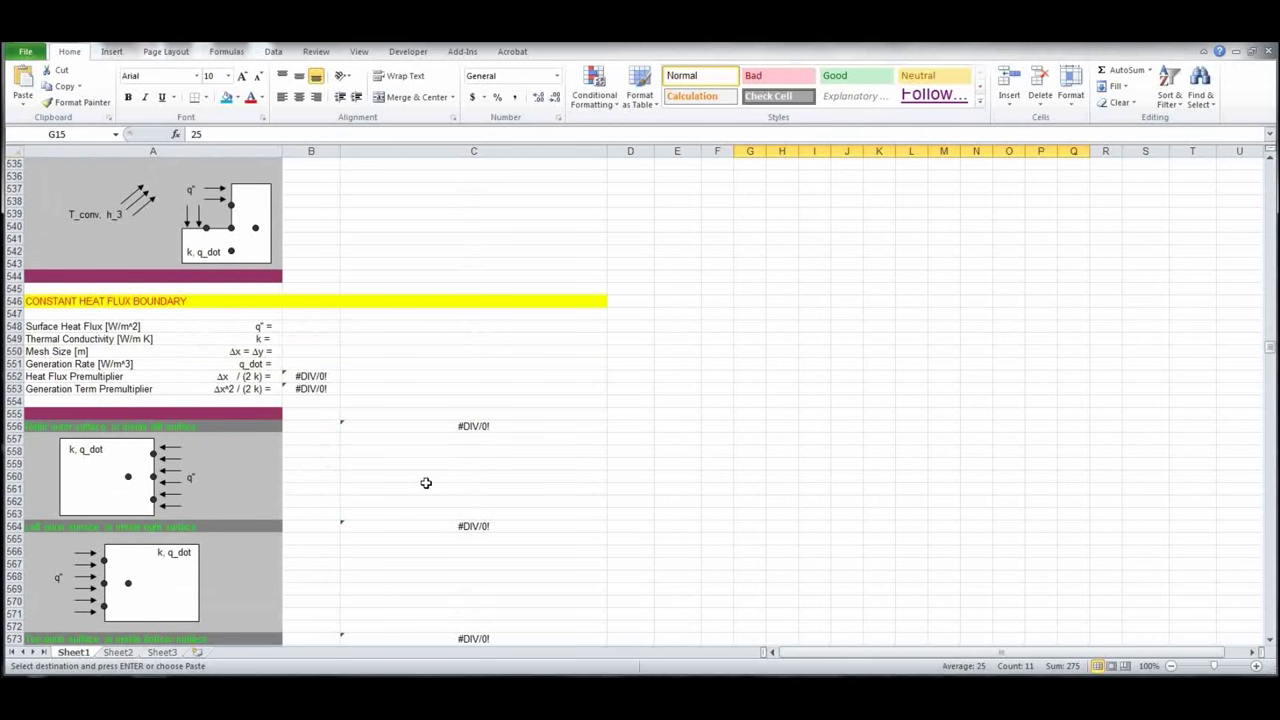
Step: Enter heat flux 100, conductivity 317 and mesh size 0.05 for the Constant Heat Flux Boundary
{"action": "left_click", "coordinate": [318, 326]}
{"action": "type", "text": "1"}
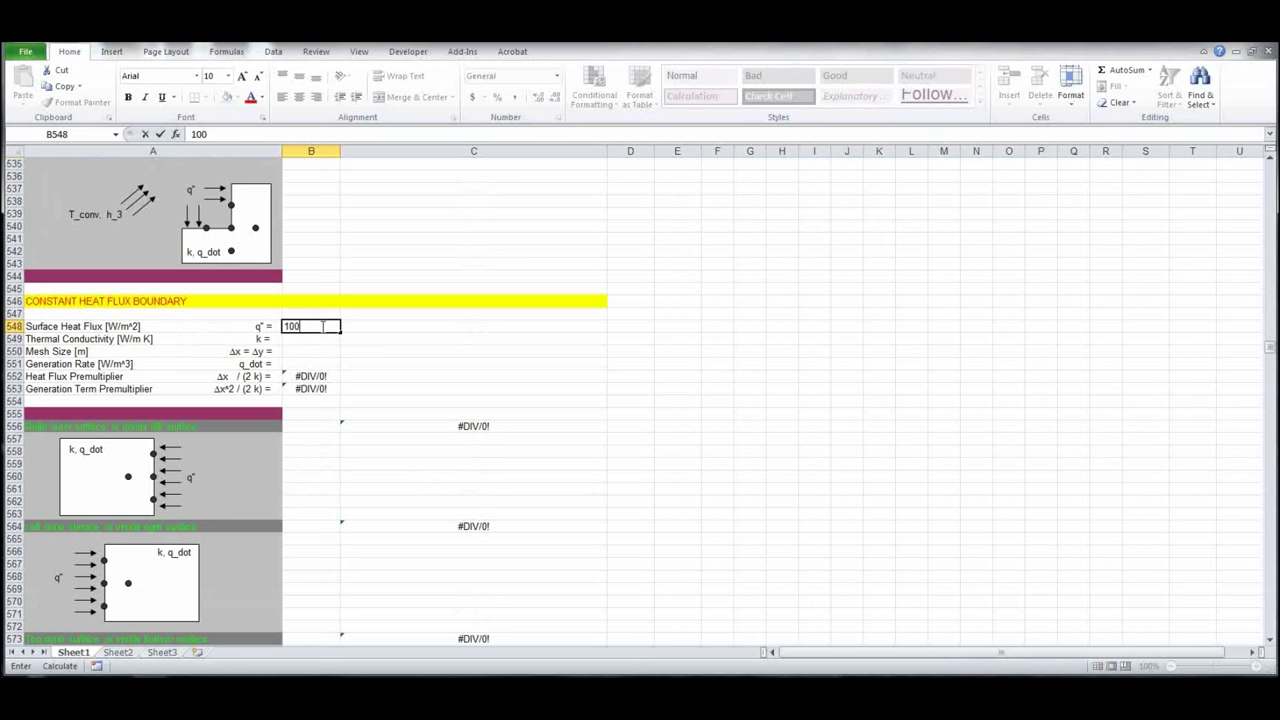
{"action": "type", "text": "00"}
{"action": "key", "text": "Return"}
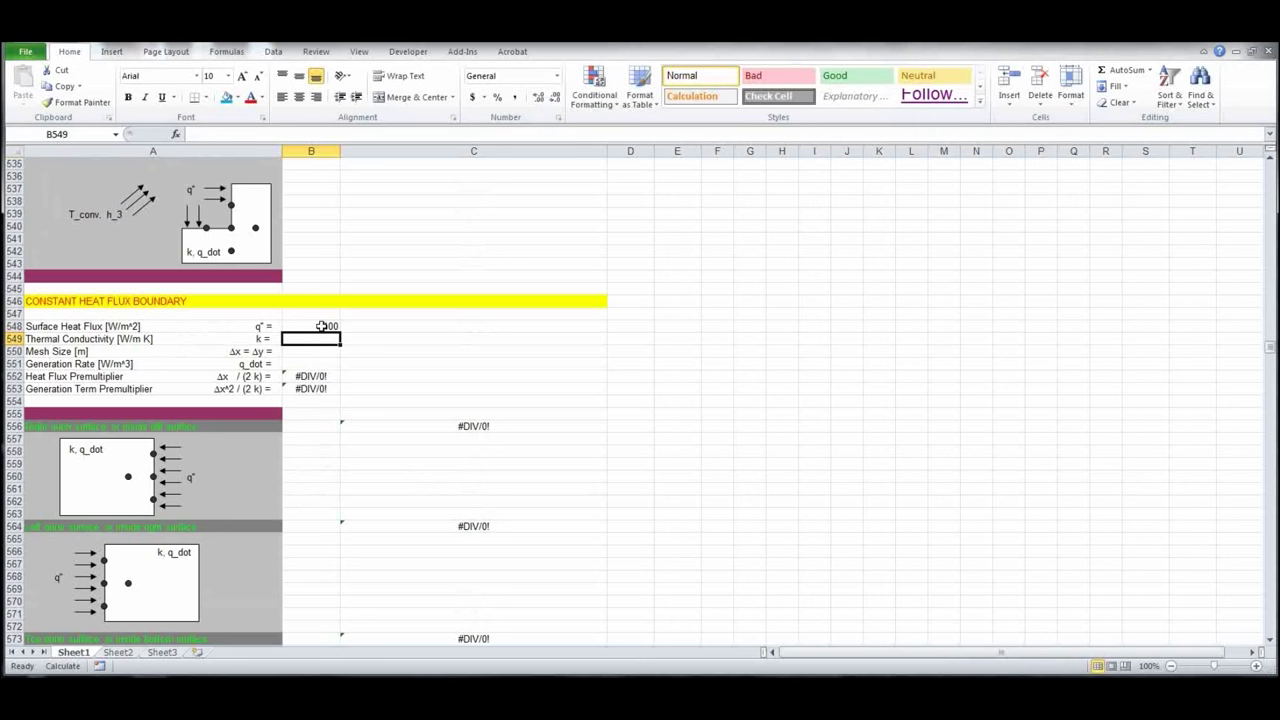
{"action": "type", "text": "31"}
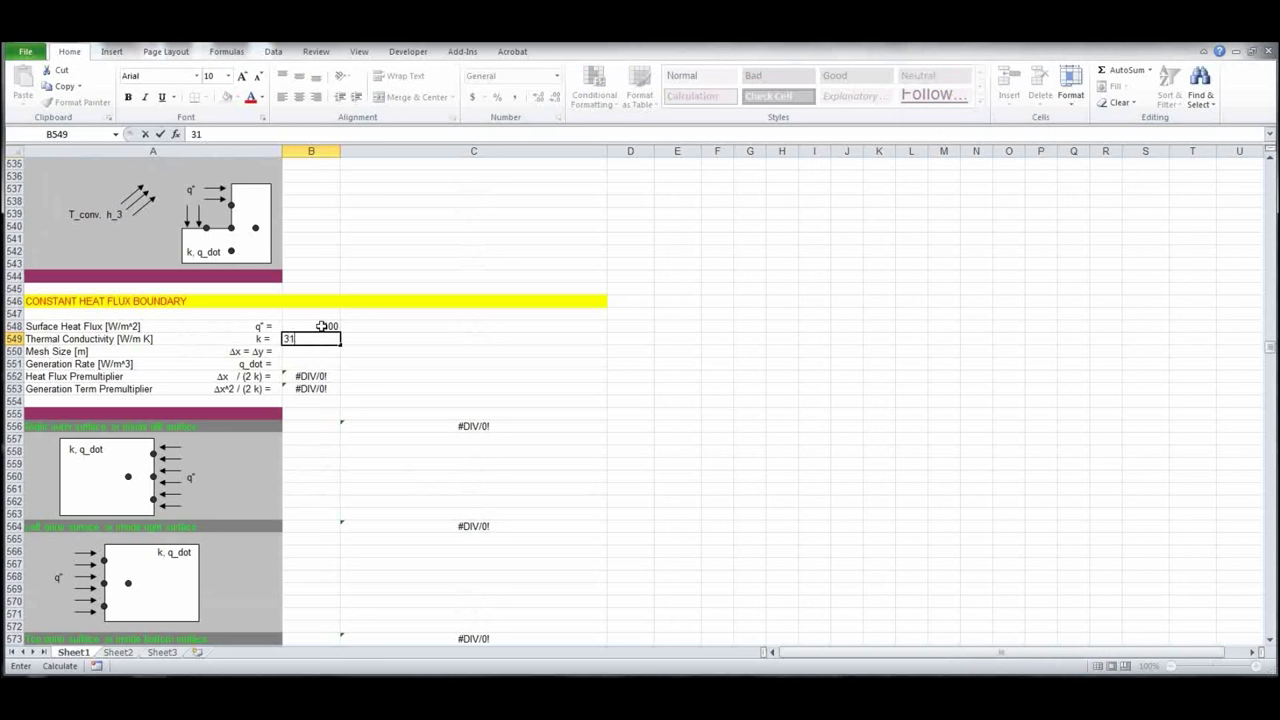
{"action": "type", "text": "7"}
{"action": "key", "text": "Return"}
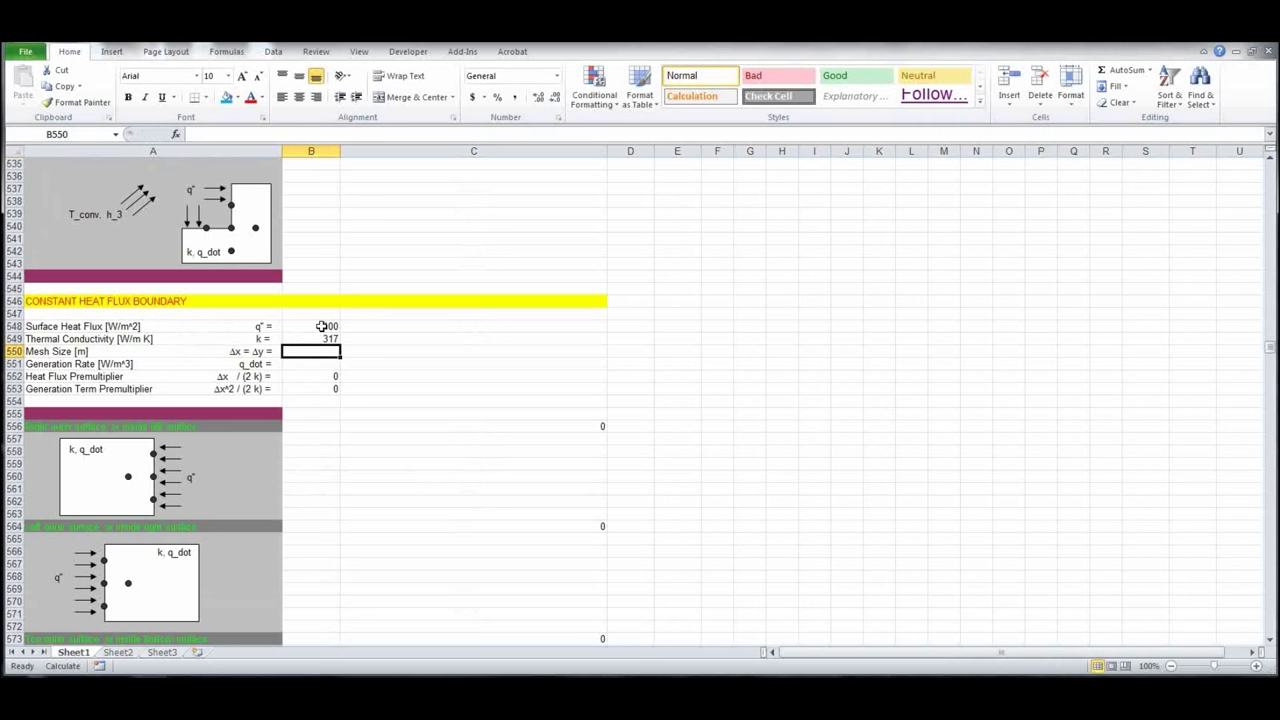
{"action": "type", "text": ".05"}
{"action": "key", "text": "Return"}
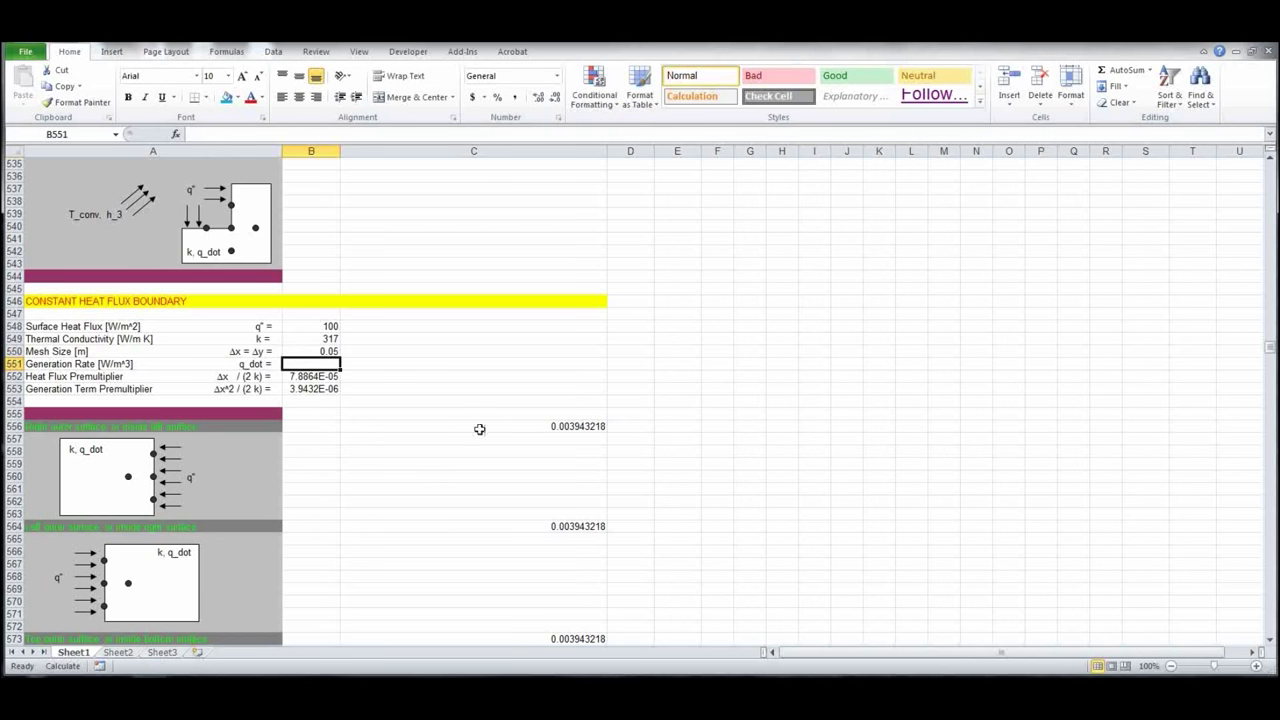
{"action": "scroll", "coordinate": [446, 481], "scroll_direction": "down", "scroll_amount": 5}
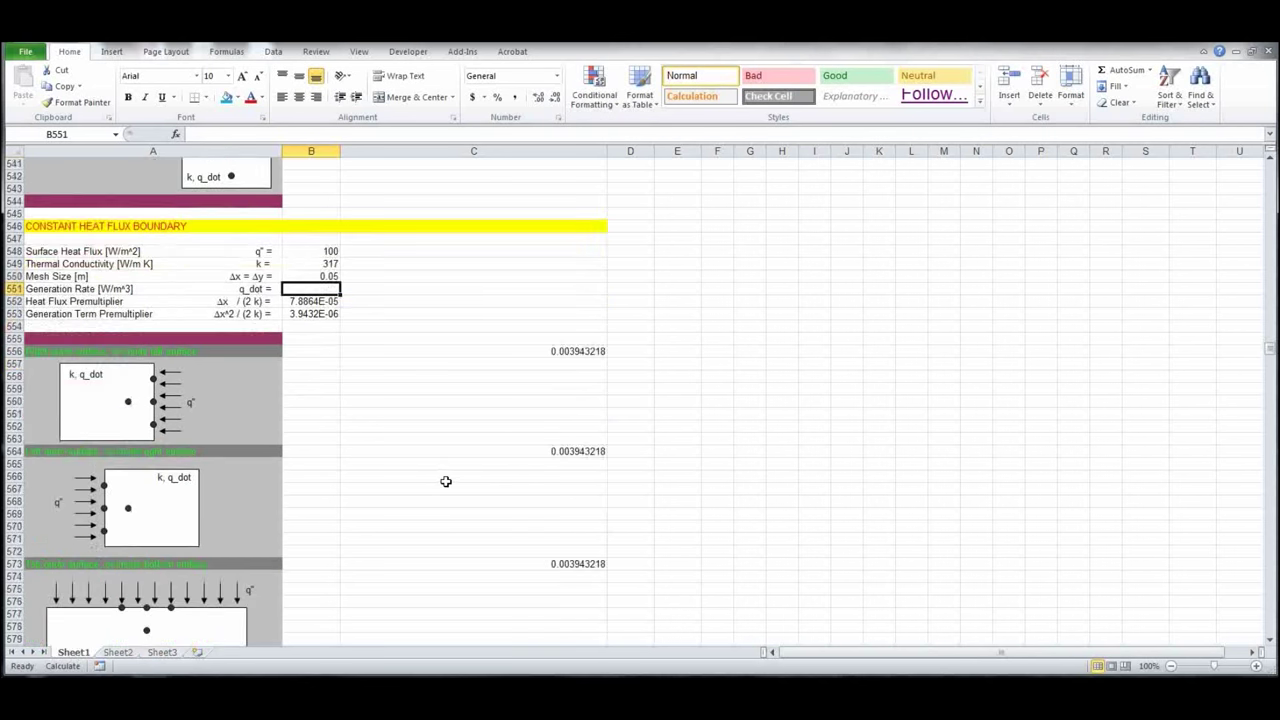
{"action": "scroll", "coordinate": [446, 481], "scroll_direction": "down", "scroll_amount": 4}
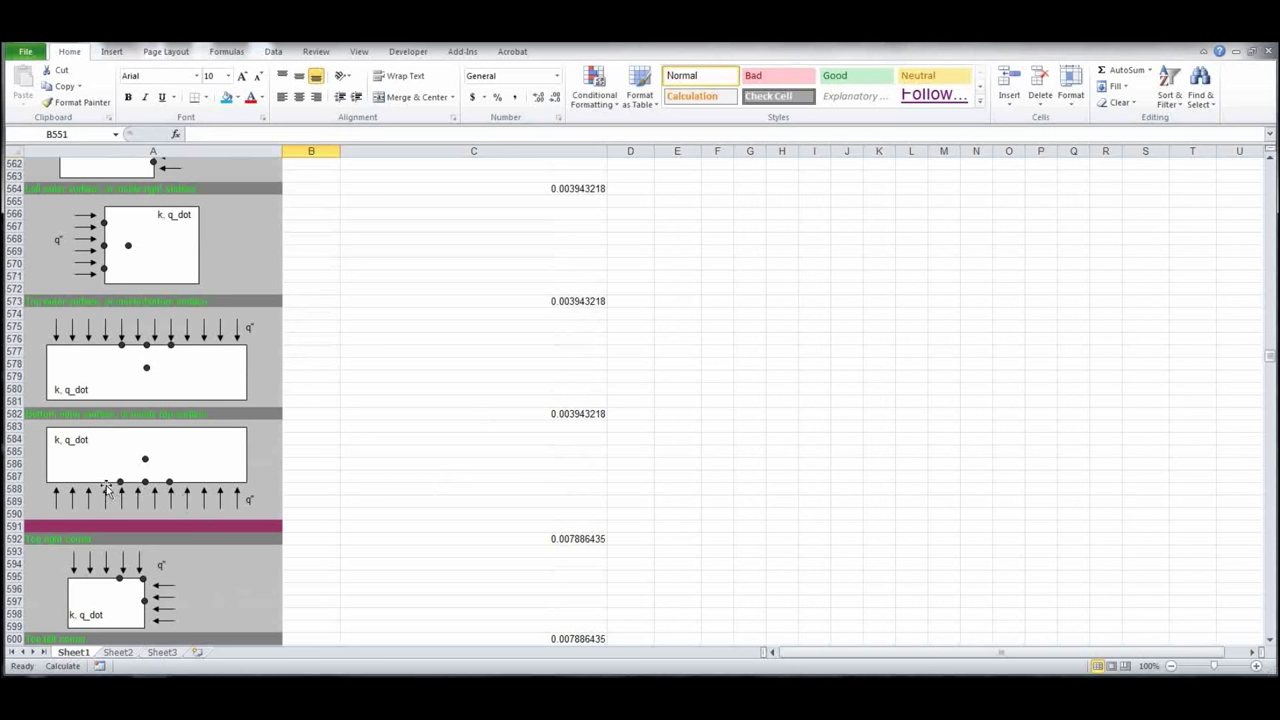
Step: Copy the heat-flux surface node formula from C582 into the bottom edge G15:Q15
{"action": "left_click", "coordinate": [559, 414]}
{"action": "key", "text": "ctrl+c"}
{"action": "scroll", "coordinate": [832, 476], "scroll_direction": "up", "scroll_amount": 20}
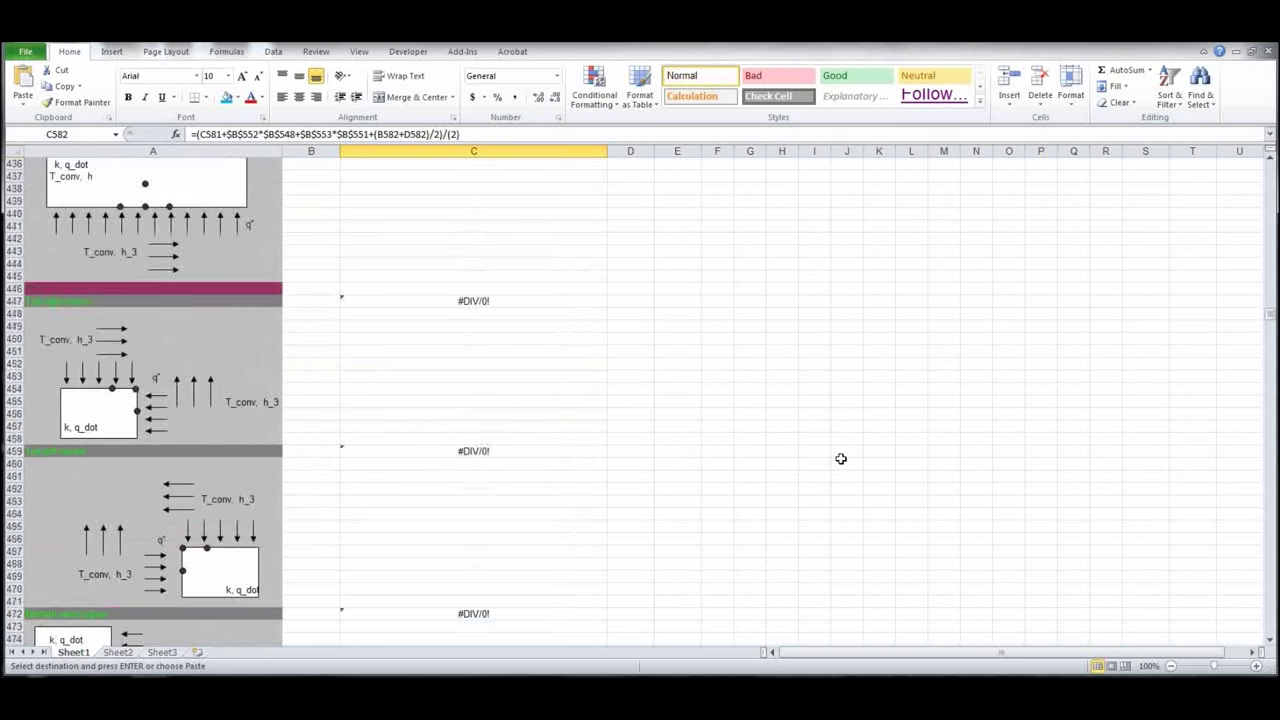
{"action": "scroll", "coordinate": [840, 458], "scroll_direction": "up", "scroll_amount": 20}
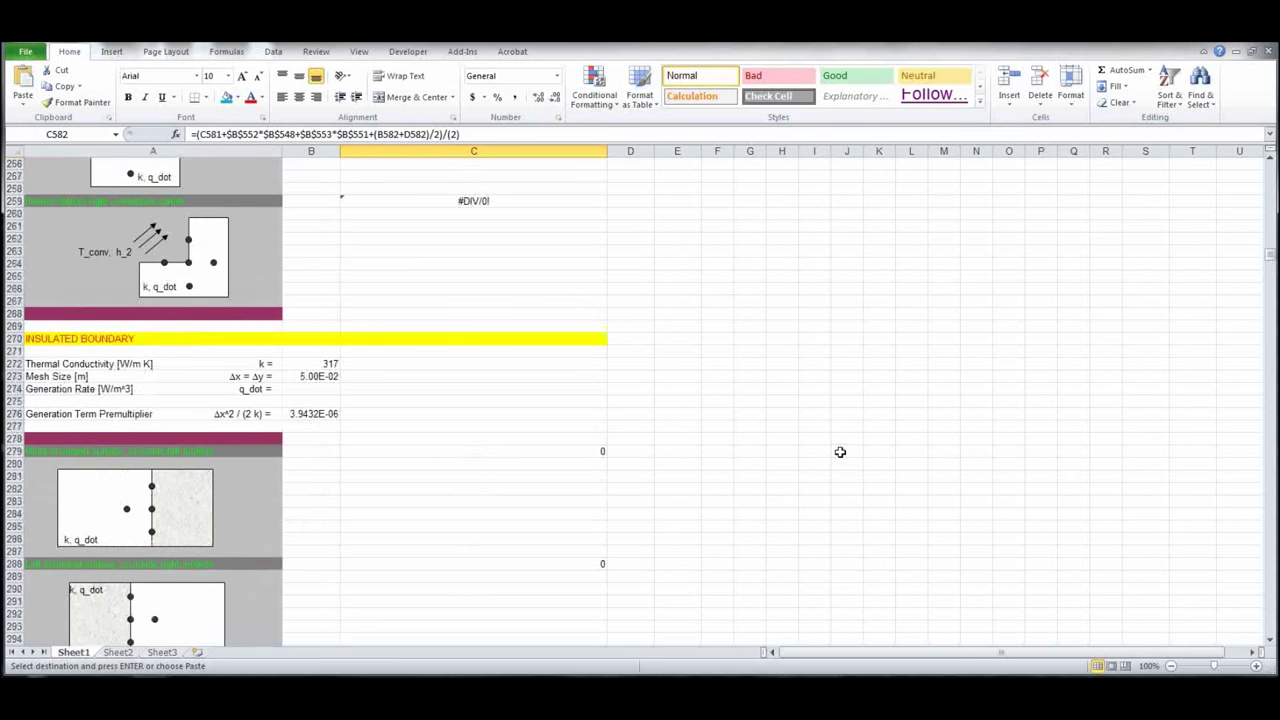
{"action": "scroll", "coordinate": [839, 451], "scroll_direction": "up", "scroll_amount": 20}
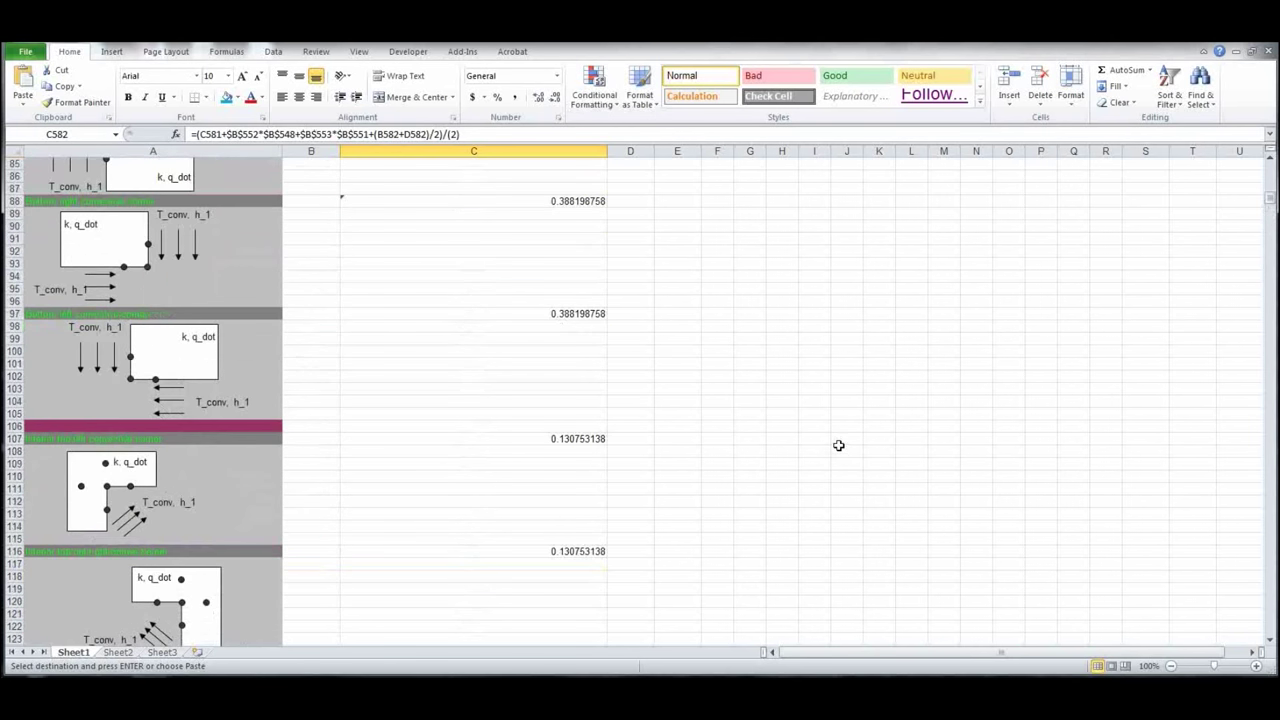
{"action": "scroll", "coordinate": [839, 443], "scroll_direction": "up", "scroll_amount": 8}
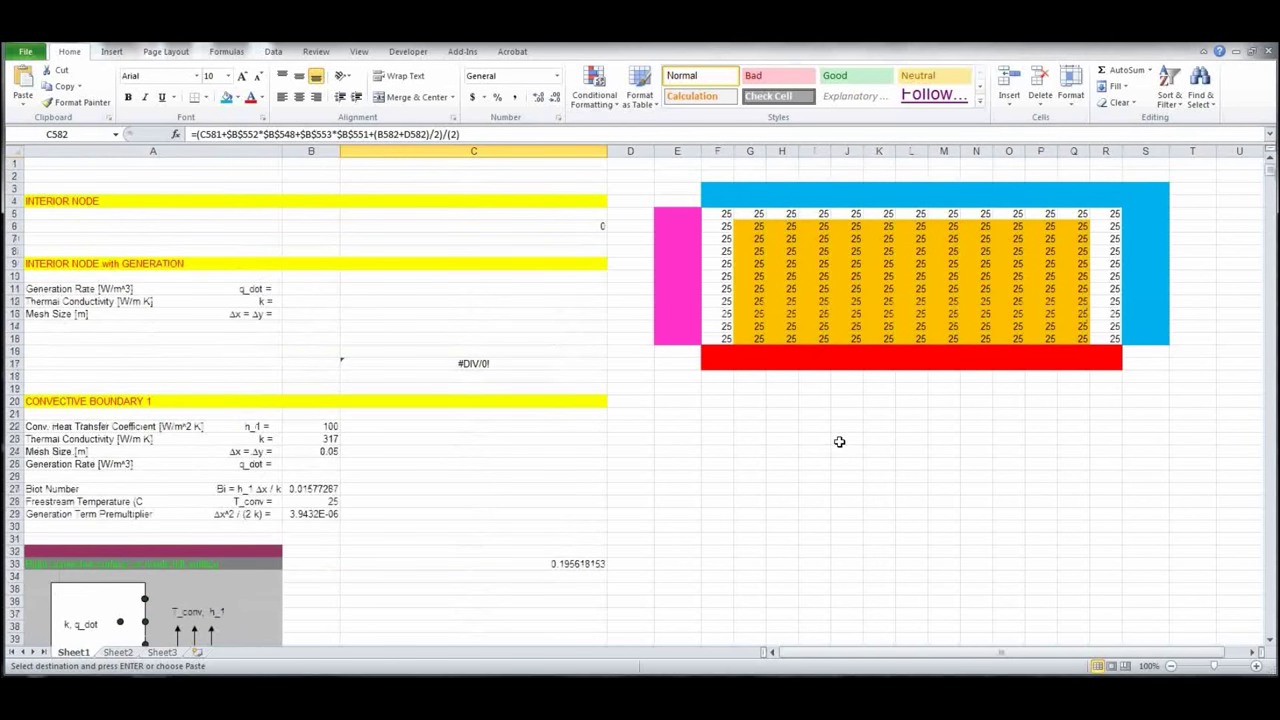
{"action": "left_click", "coordinate": [758, 338]}
{"action": "left_click_drag", "start_coordinate": [758, 338], "coordinate": [1069, 339]}
{"action": "key", "text": "ctrl+v"}
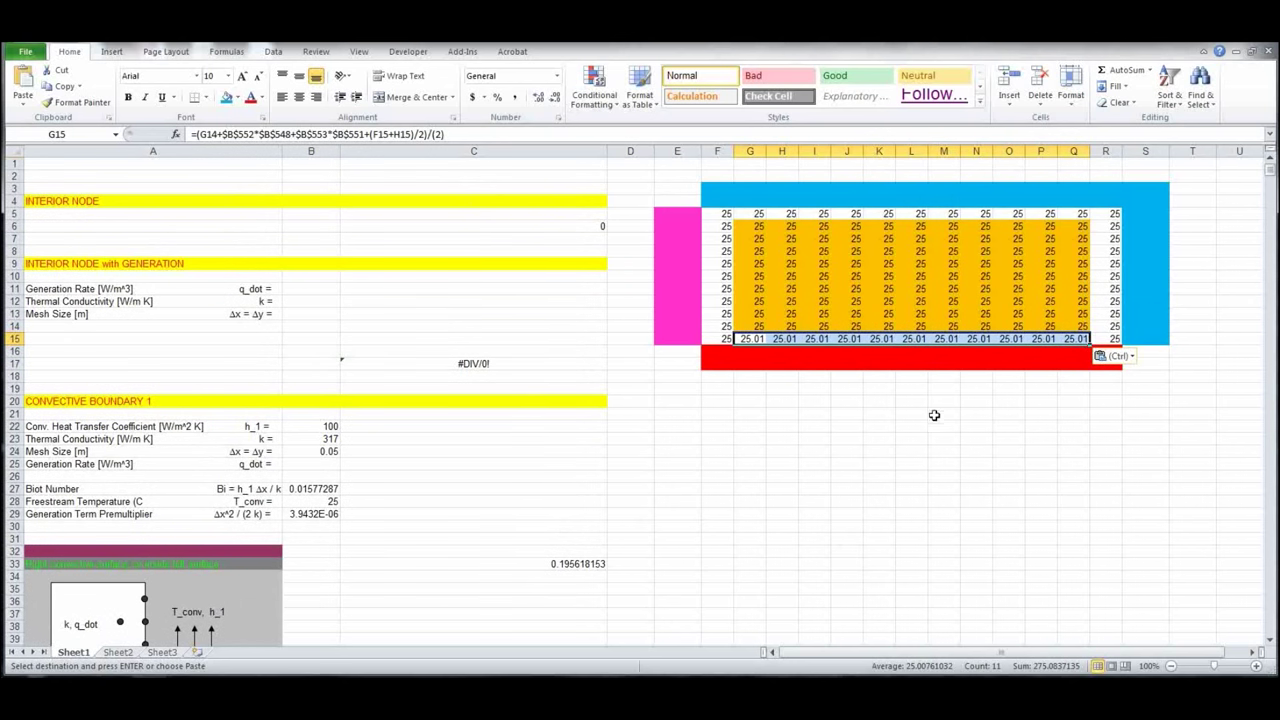
{"action": "key", "text": "Escape"}
{"action": "left_click", "coordinate": [1074, 426]}
{"action": "left_click", "coordinate": [1074, 339]}
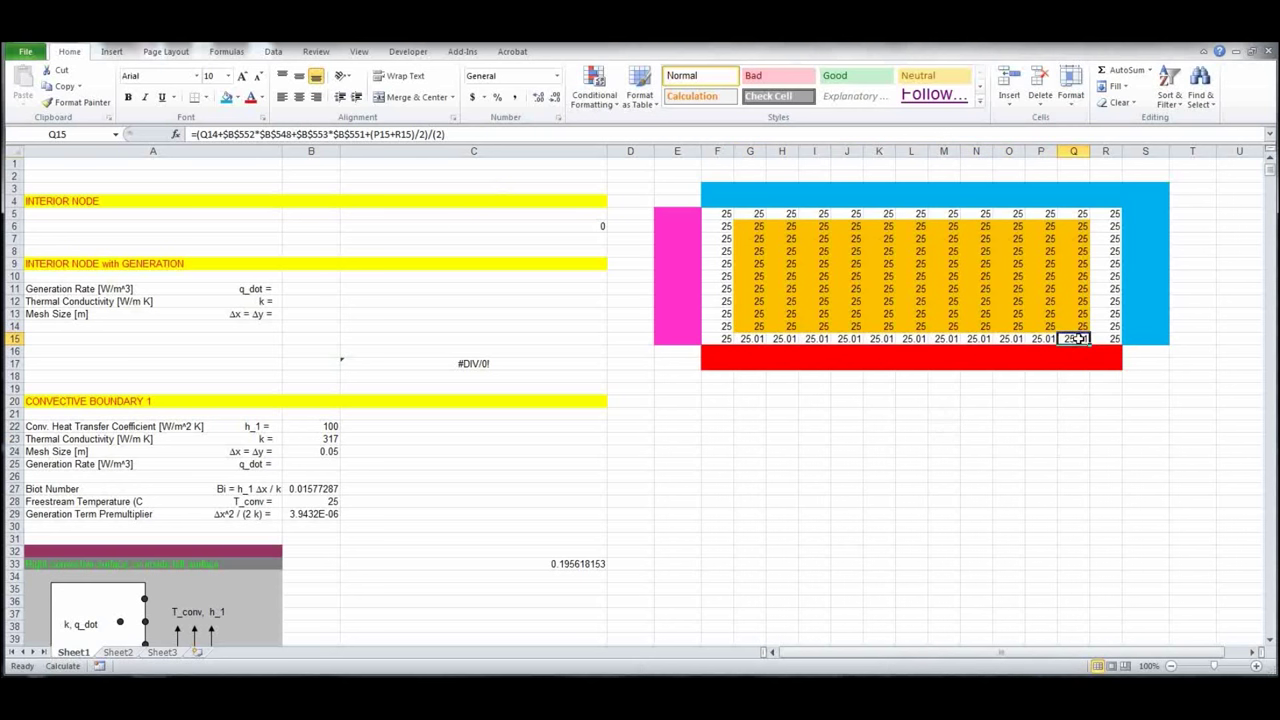
{"action": "left_click", "coordinate": [480, 133]}
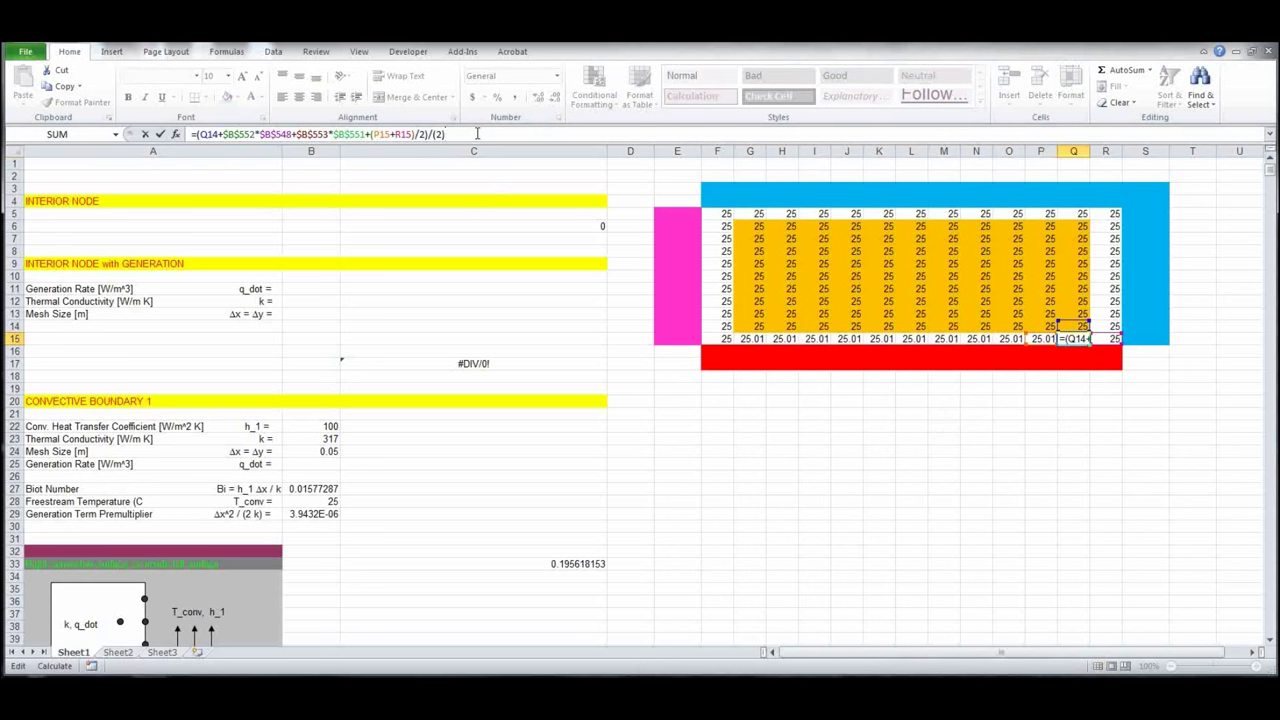
{"action": "key", "text": "Escape"}
{"action": "left_click", "coordinate": [790, 404]}
{"action": "left_click", "coordinate": [740, 339]}
{"action": "left_click", "coordinate": [454, 138]}
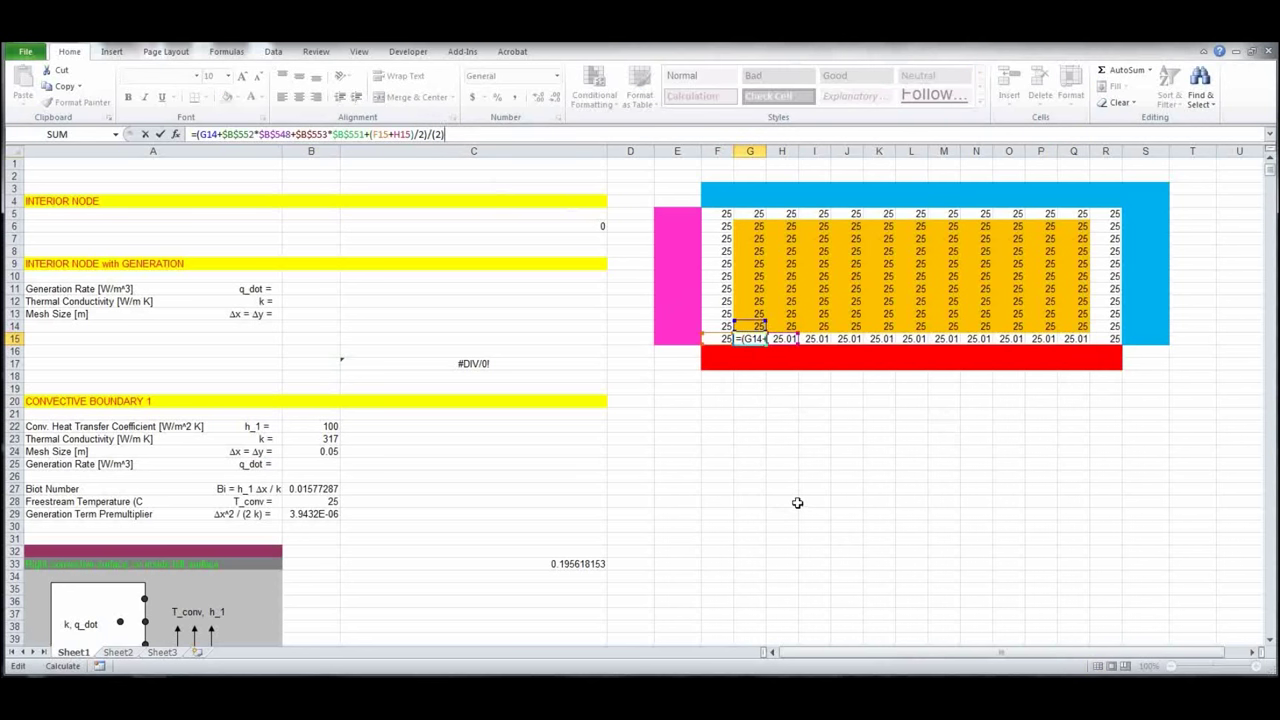
{"action": "key", "text": "Escape"}
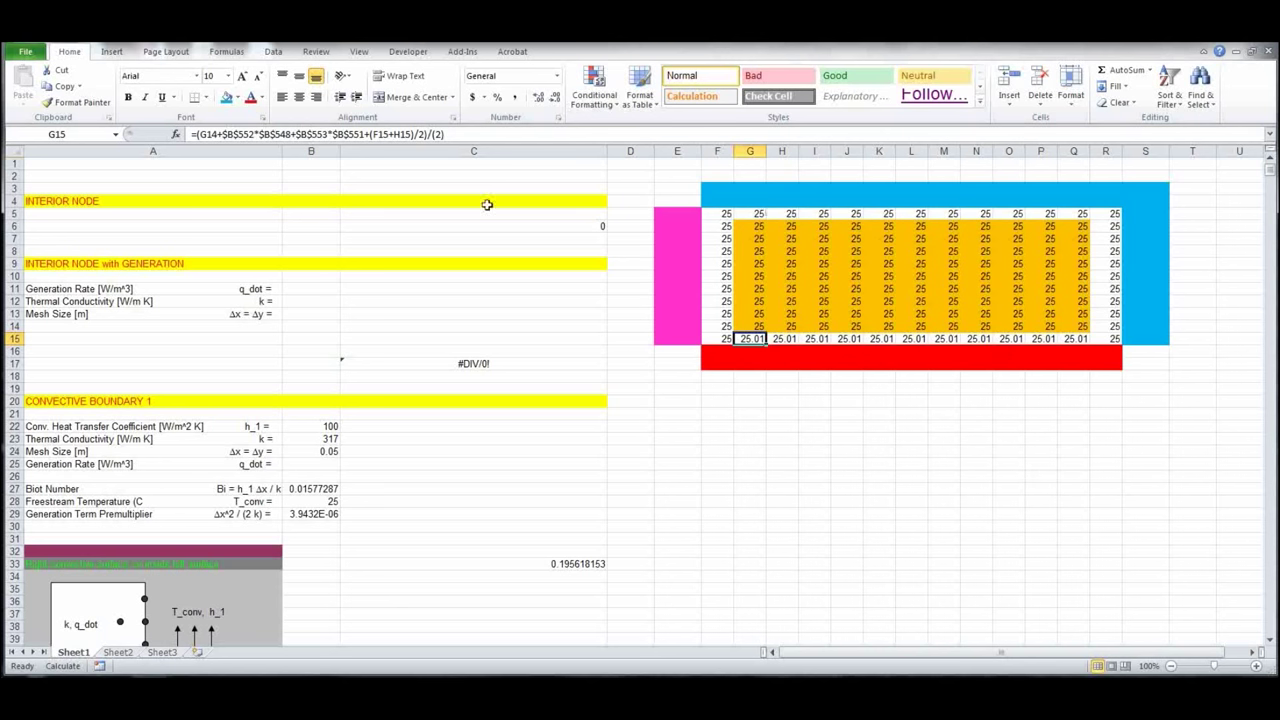
Step: Check and copy the interior node formula =(B6+C5+D6+C7)/4 in C6
{"action": "left_click", "coordinate": [564, 225]}
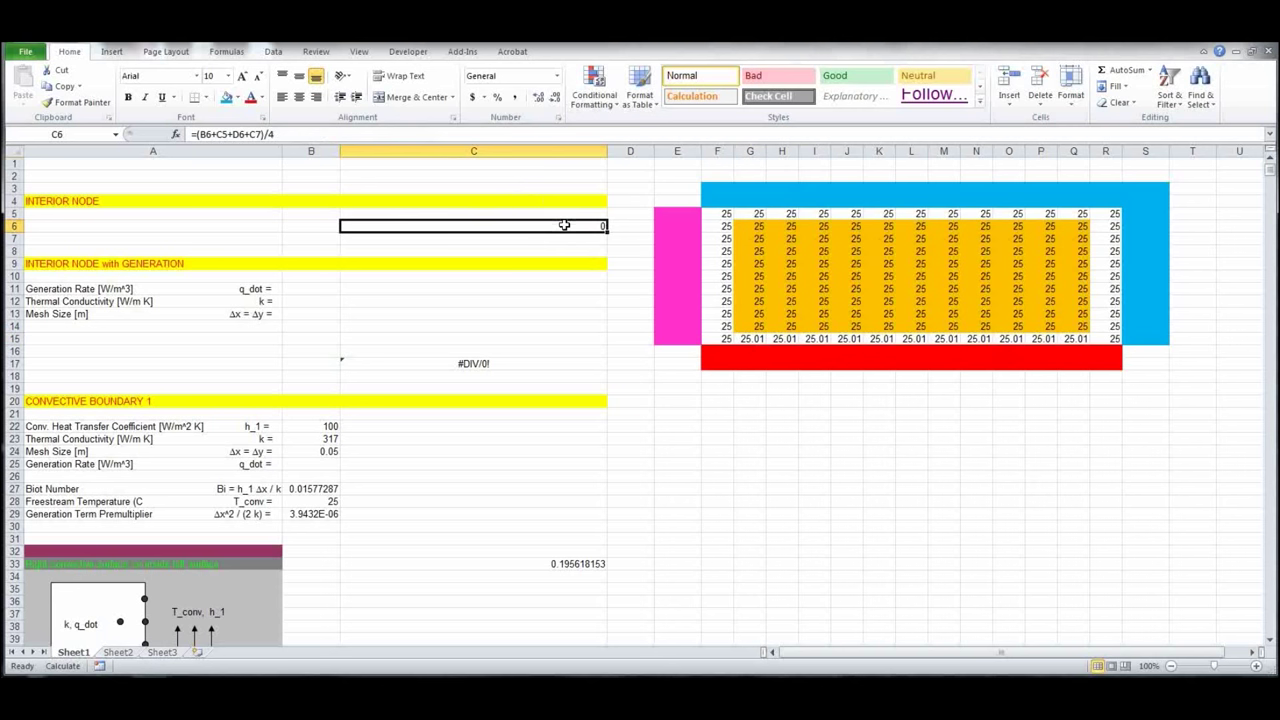
{"action": "left_click", "coordinate": [393, 133]}
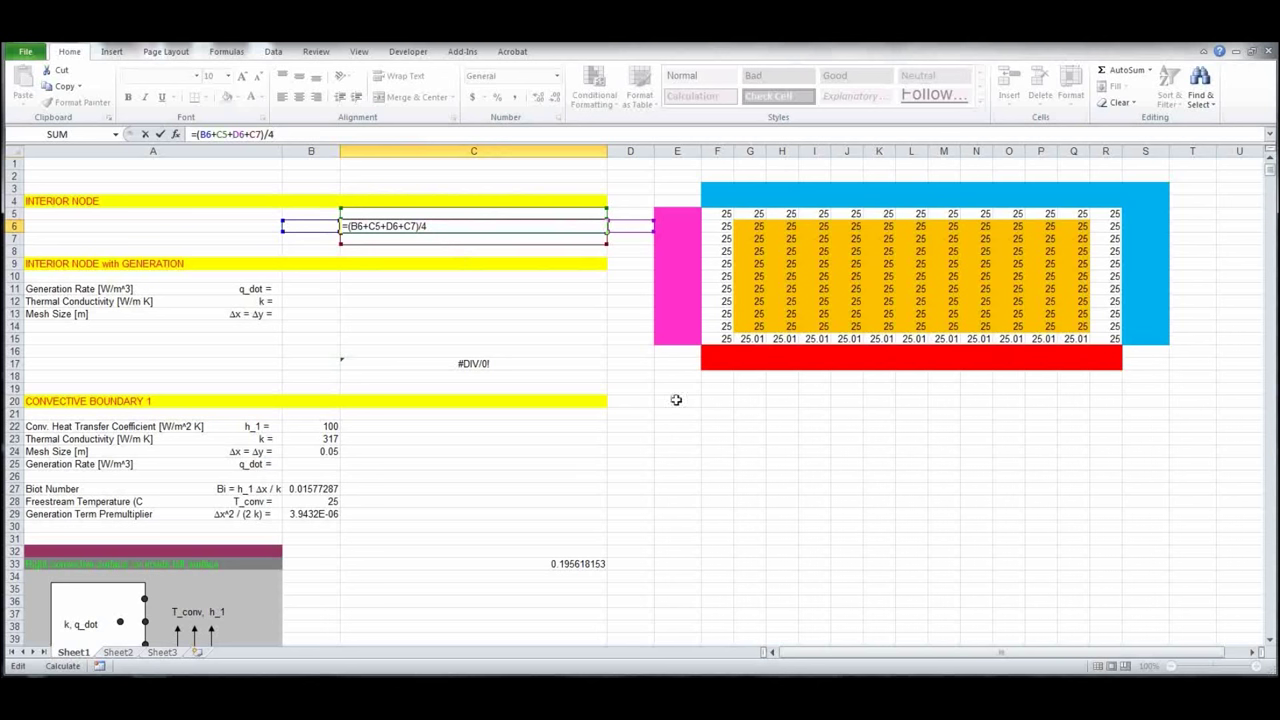
{"action": "key", "text": "Escape"}
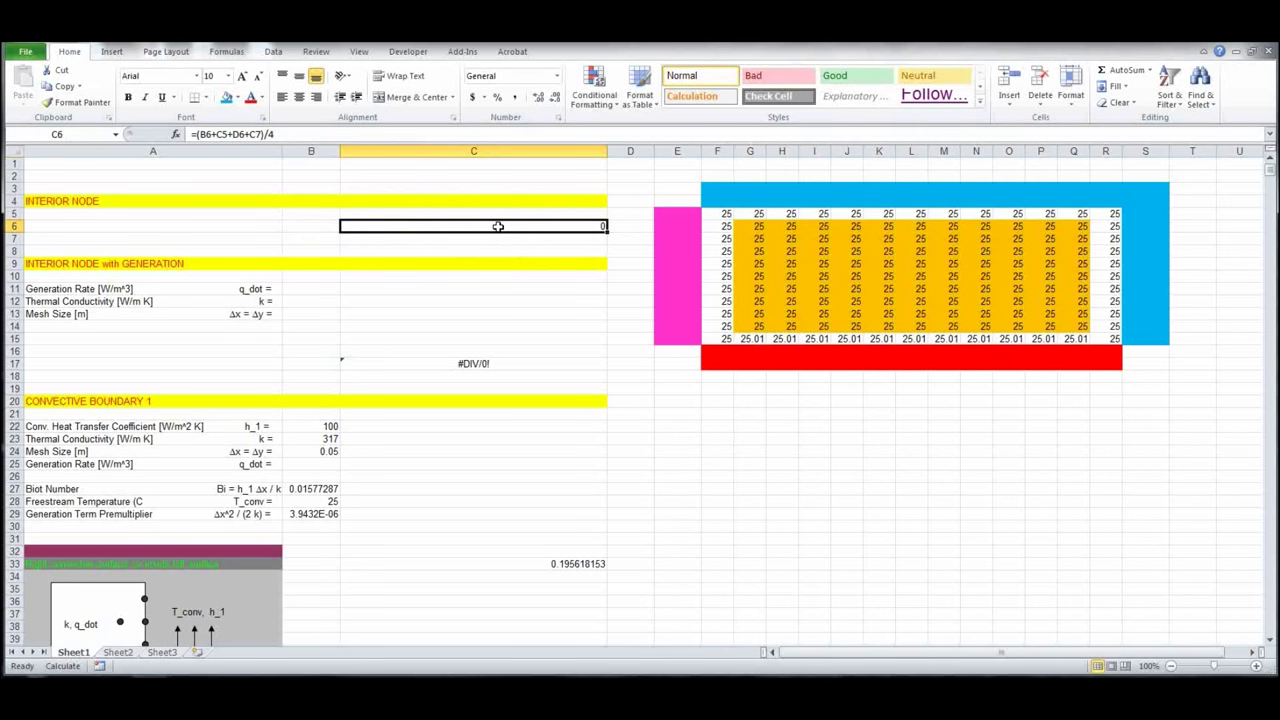
{"action": "key", "text": "ctrl+c"}
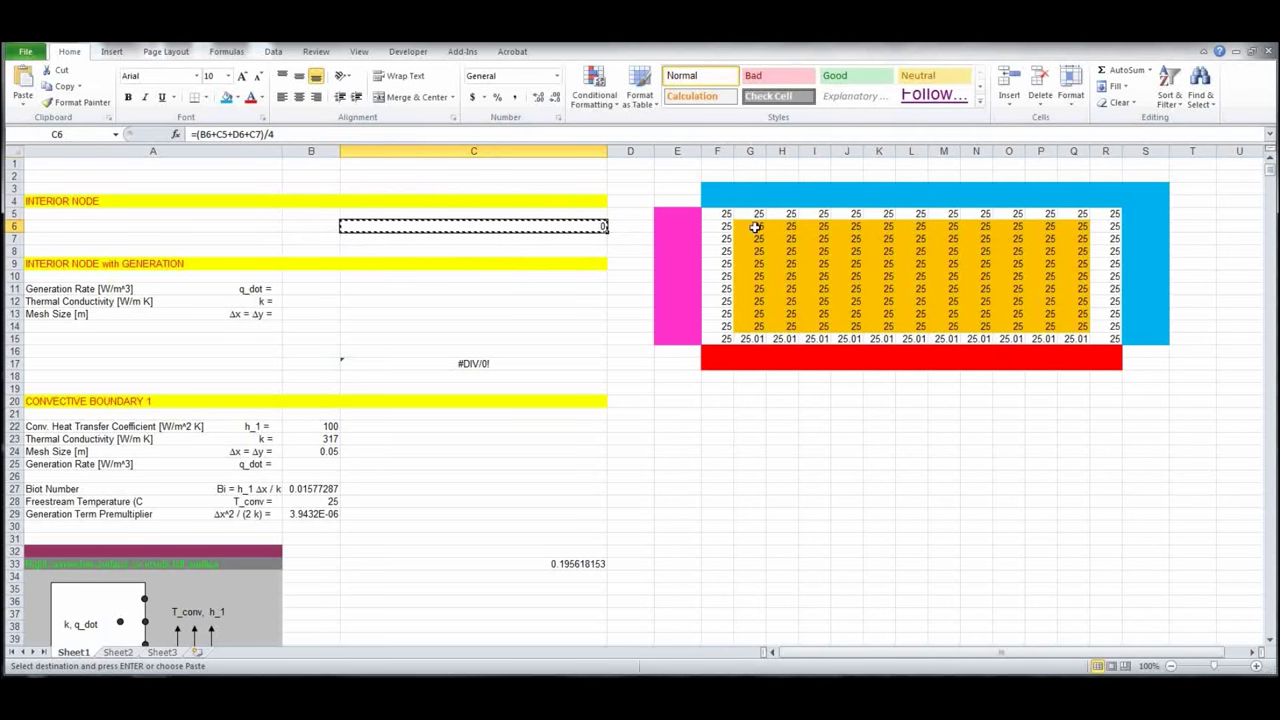
Step: Paste the averaging formula into G6:Q14 and recalculate until temperatures settle near 25.2–25.3
{"action": "left_click_drag", "start_coordinate": [755, 227], "coordinate": [1068, 328]}
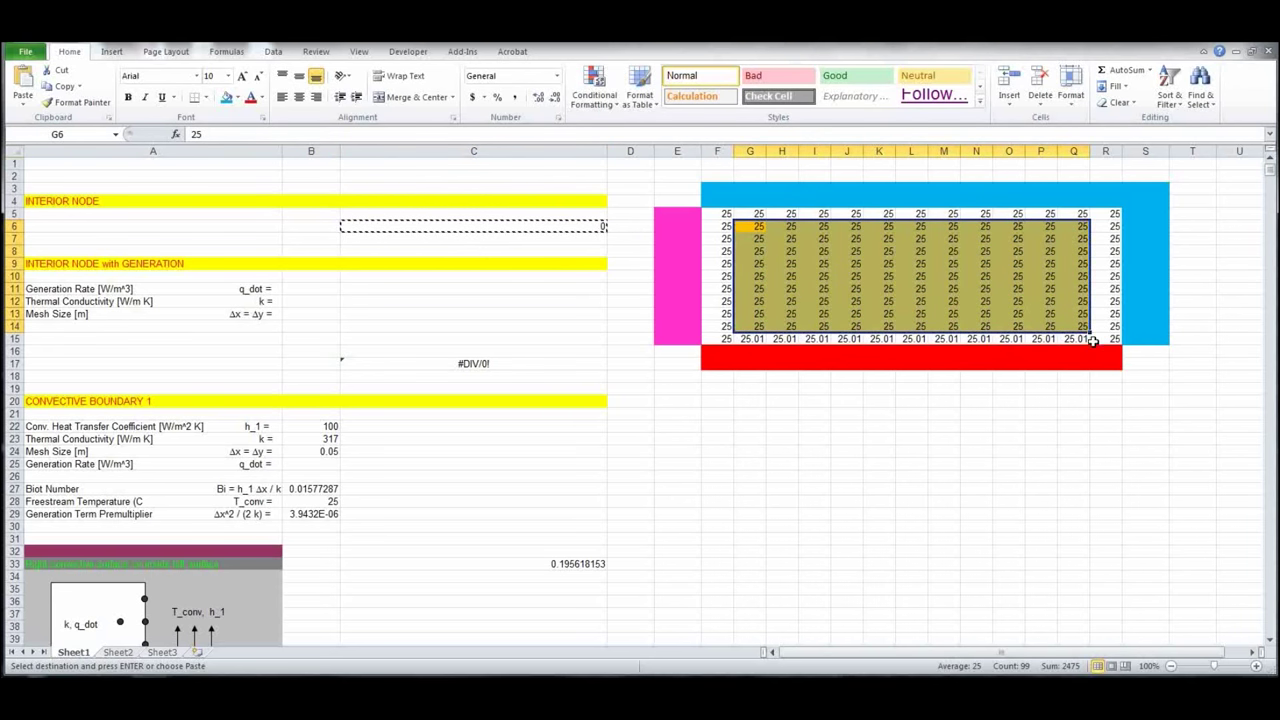
{"action": "key", "text": "Return"}
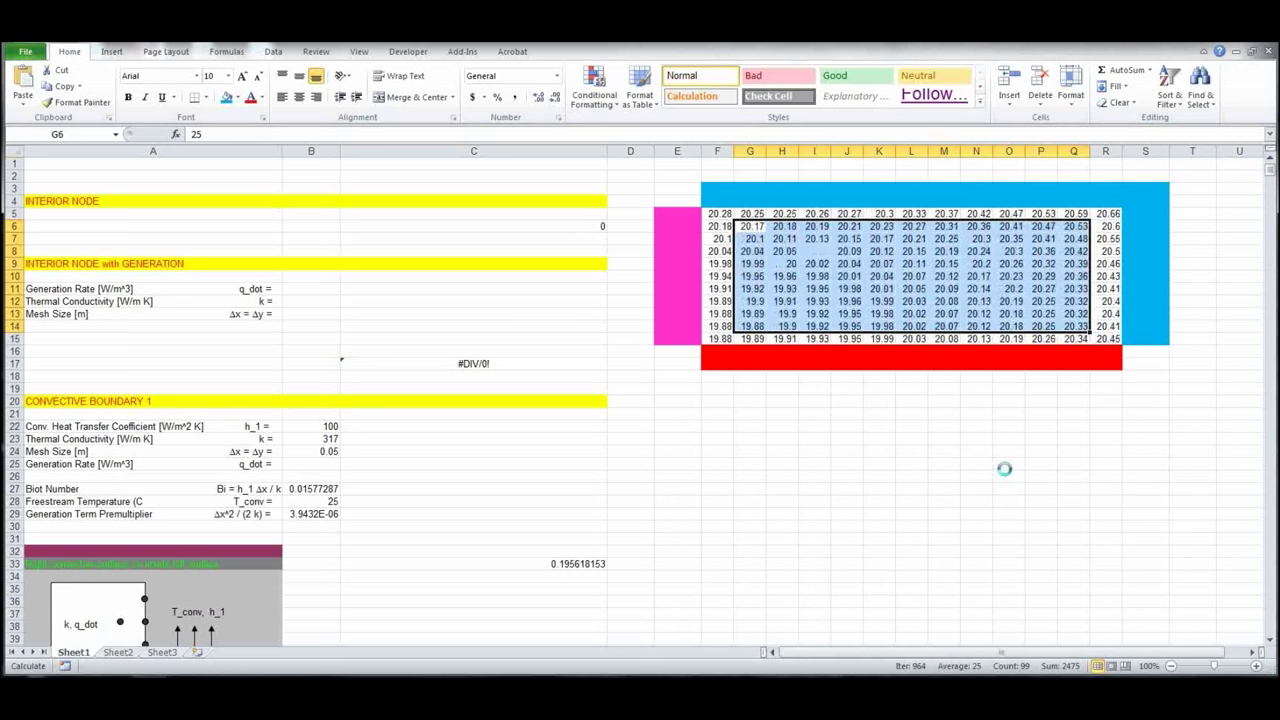
{"action": "key", "text": "F9"}
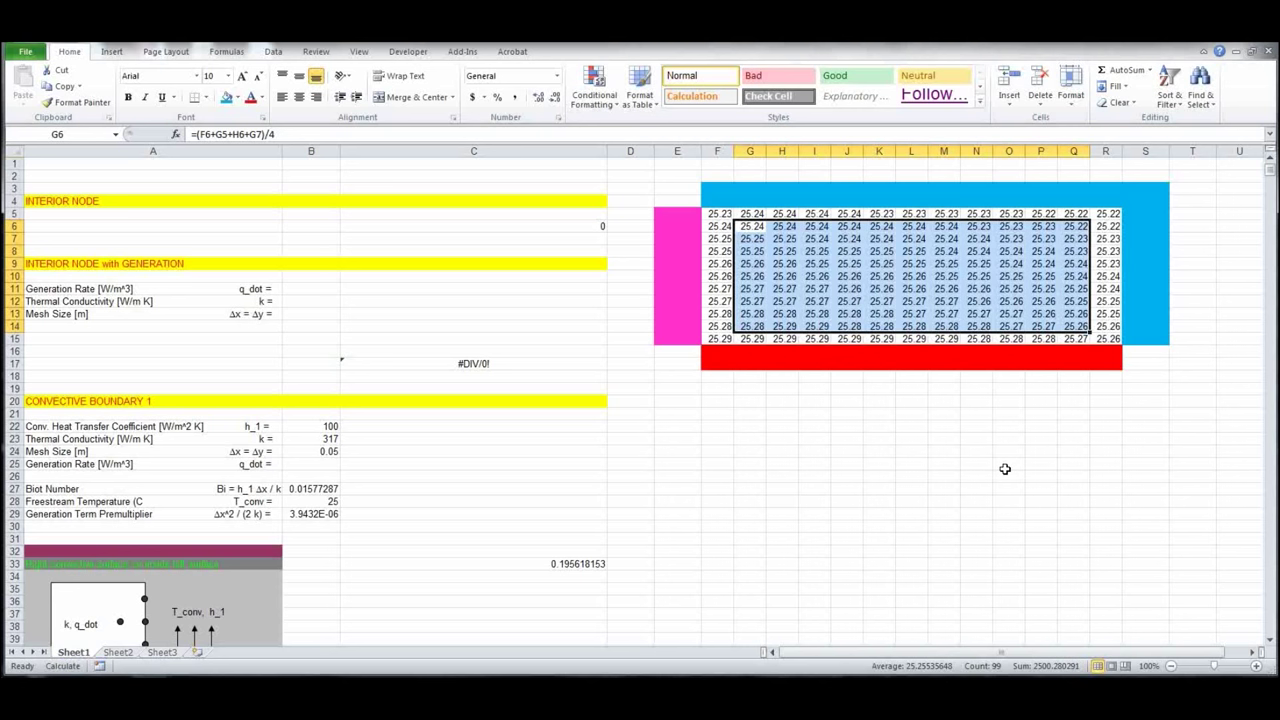
{"action": "left_click", "coordinate": [903, 427]}
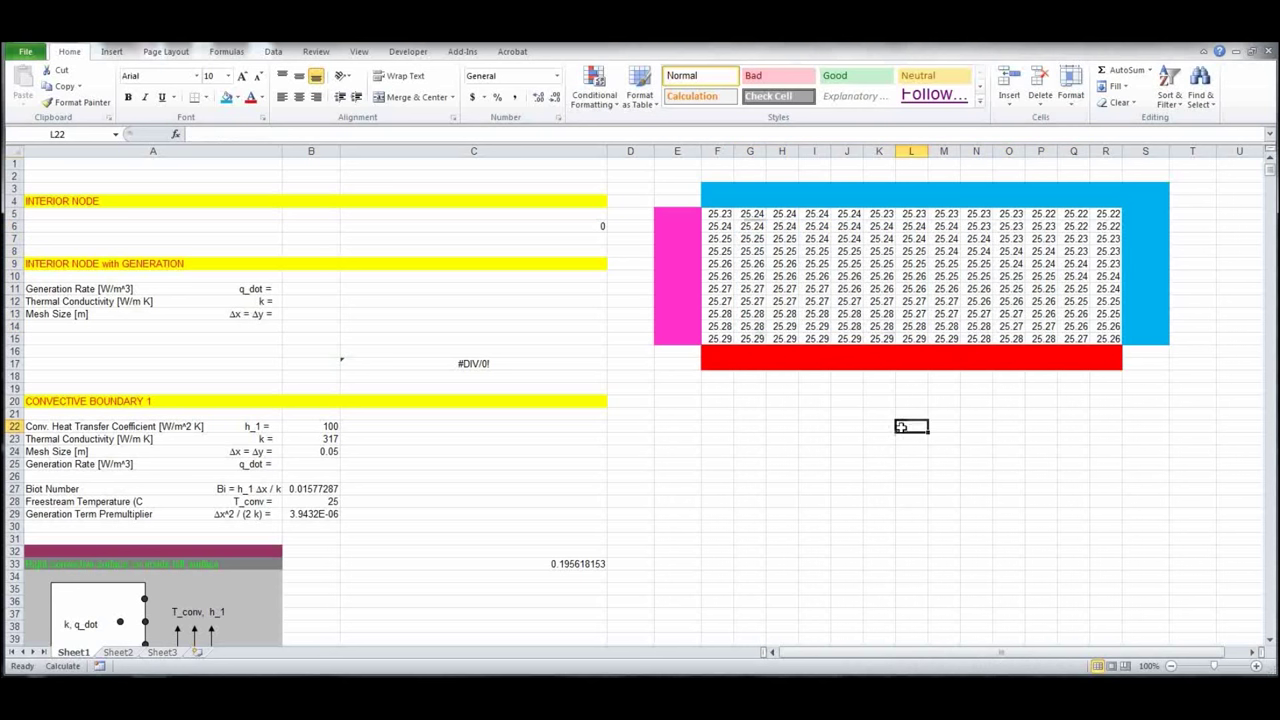
{"action": "left_click", "coordinate": [911, 339]}
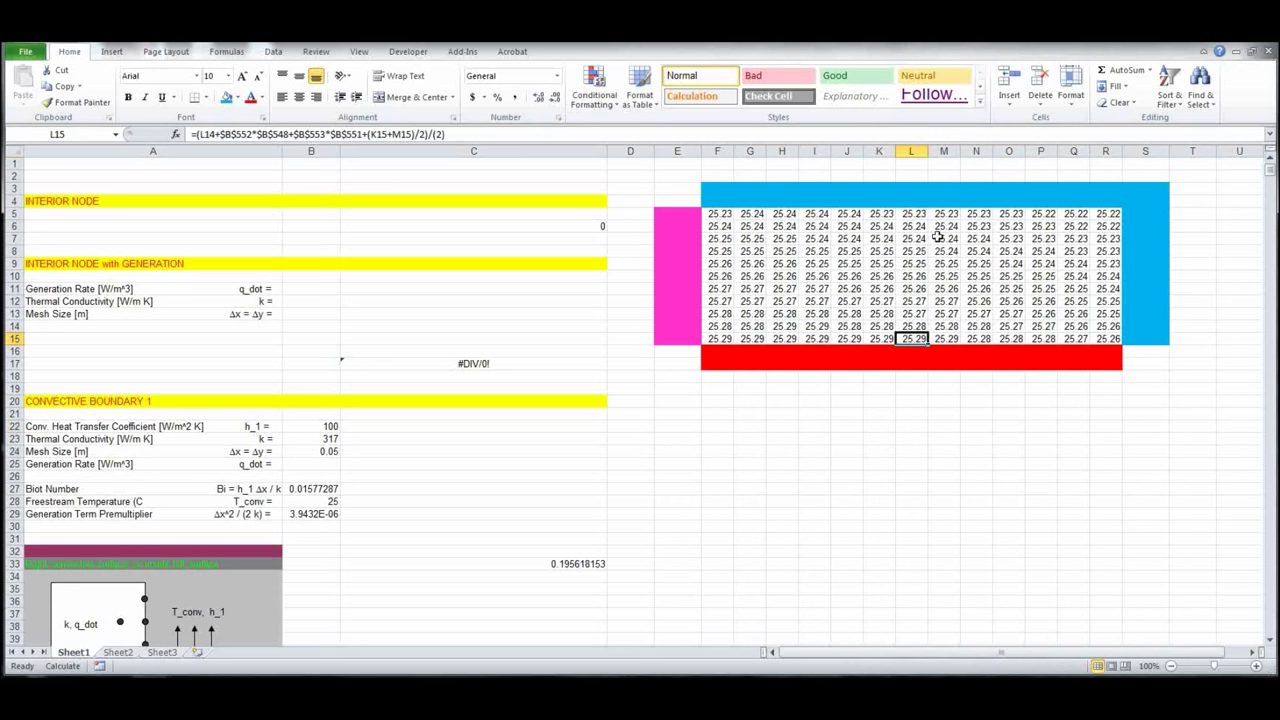
{"action": "left_click", "coordinate": [910, 214]}
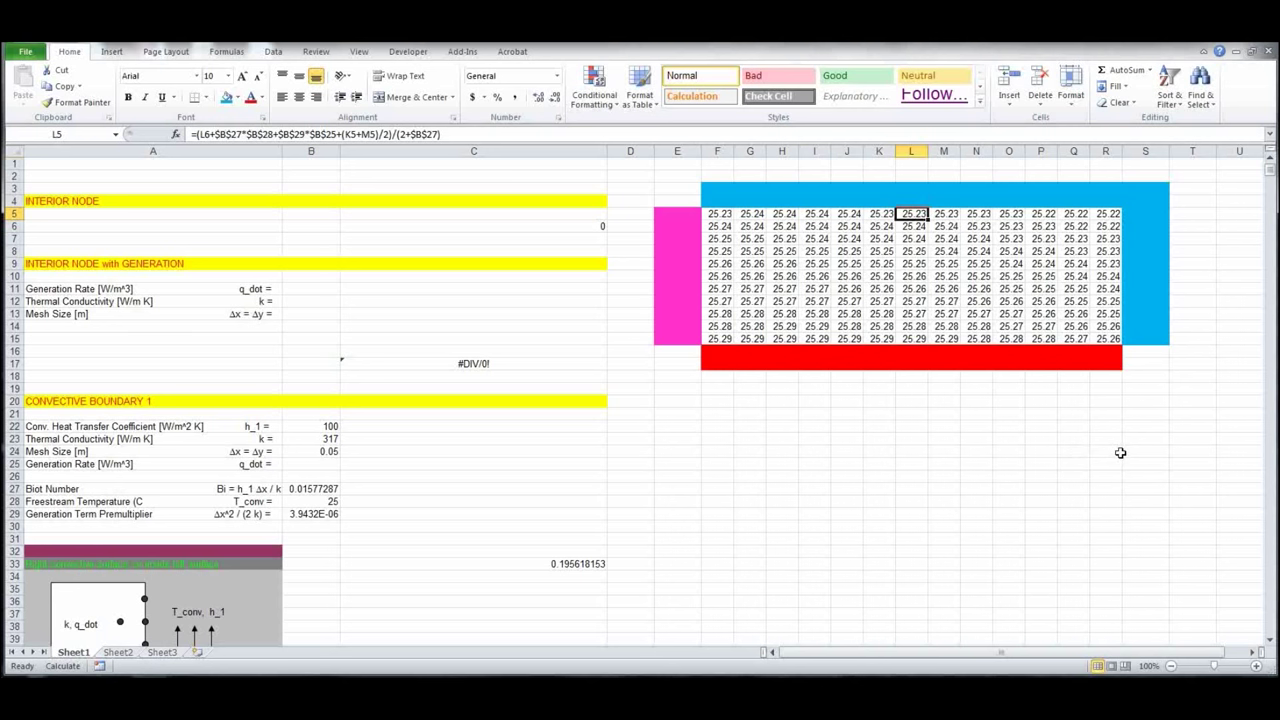
Step: Change Convective Boundary 1's conductivity in B23 to 100, giving a Biot number of 0.05
{"action": "left_click", "coordinate": [325, 439]}
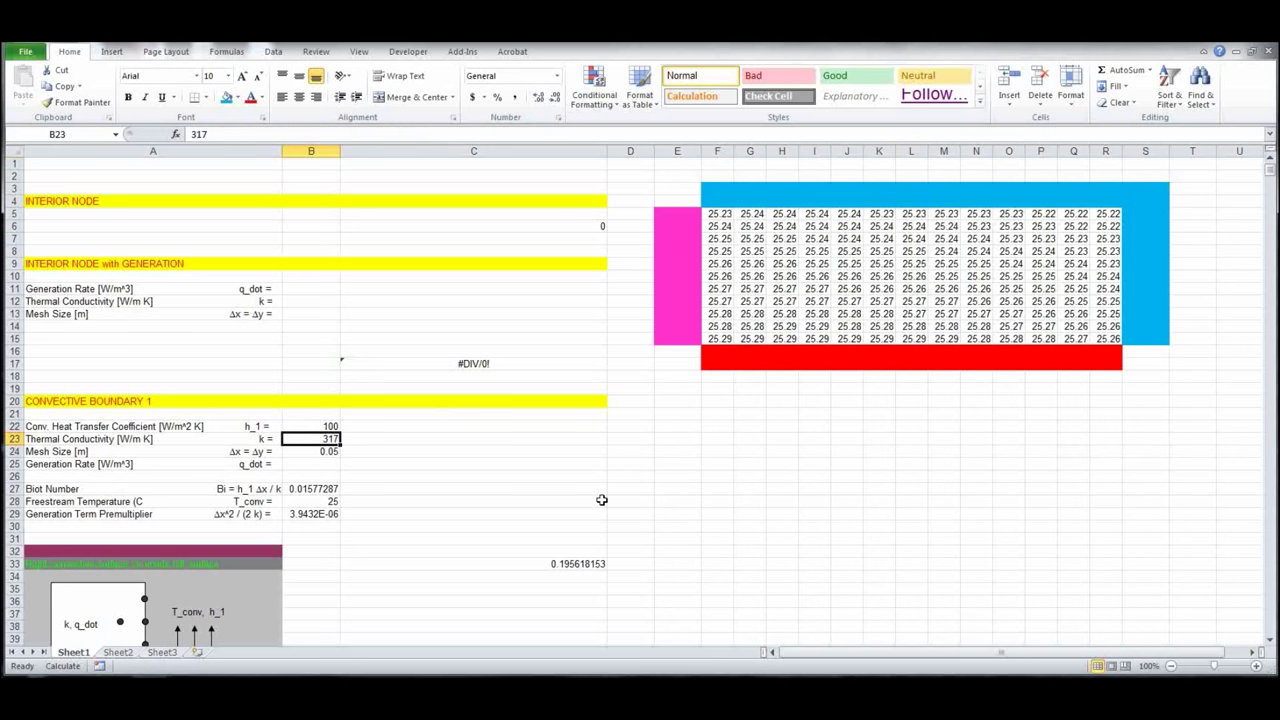
{"action": "type", "text": "100"}
{"action": "key", "text": "Return"}
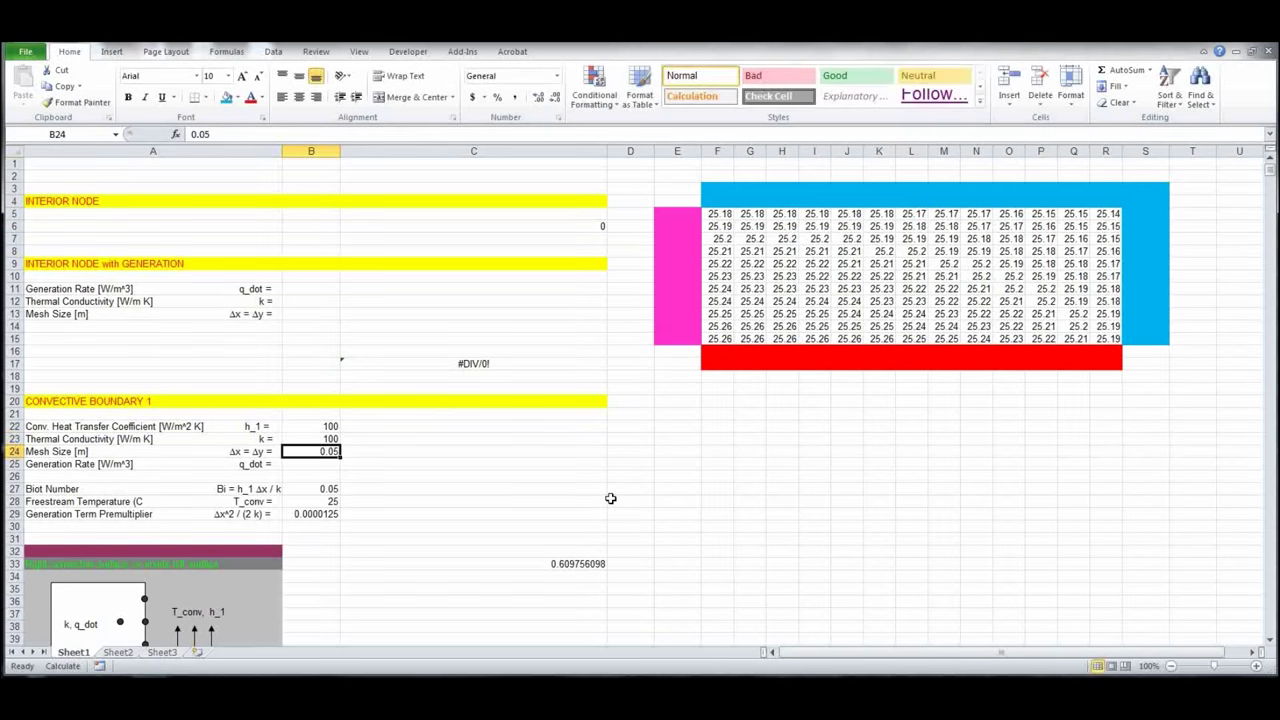
{"action": "scroll", "coordinate": [481, 500], "scroll_direction": "down", "scroll_amount": 9}
{"action": "scroll", "coordinate": [481, 496], "scroll_direction": "down", "scroll_amount": 20}
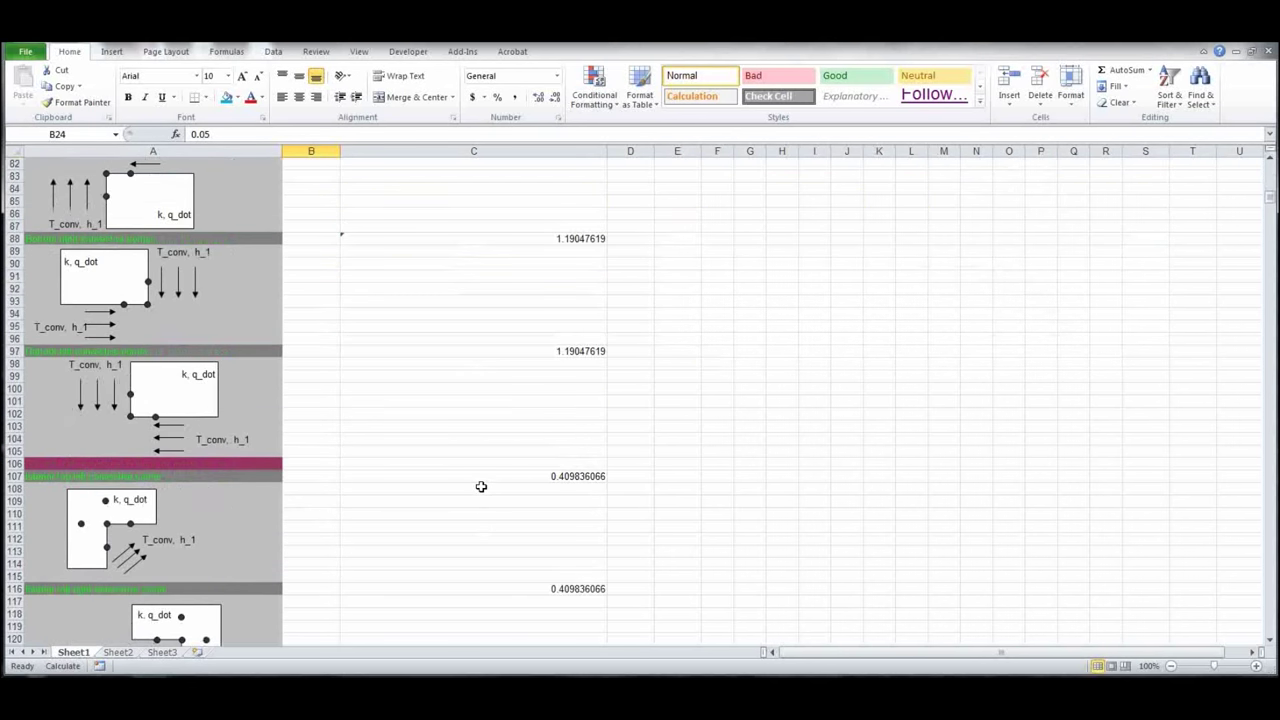
{"action": "scroll", "coordinate": [479, 483], "scroll_direction": "down", "scroll_amount": 20}
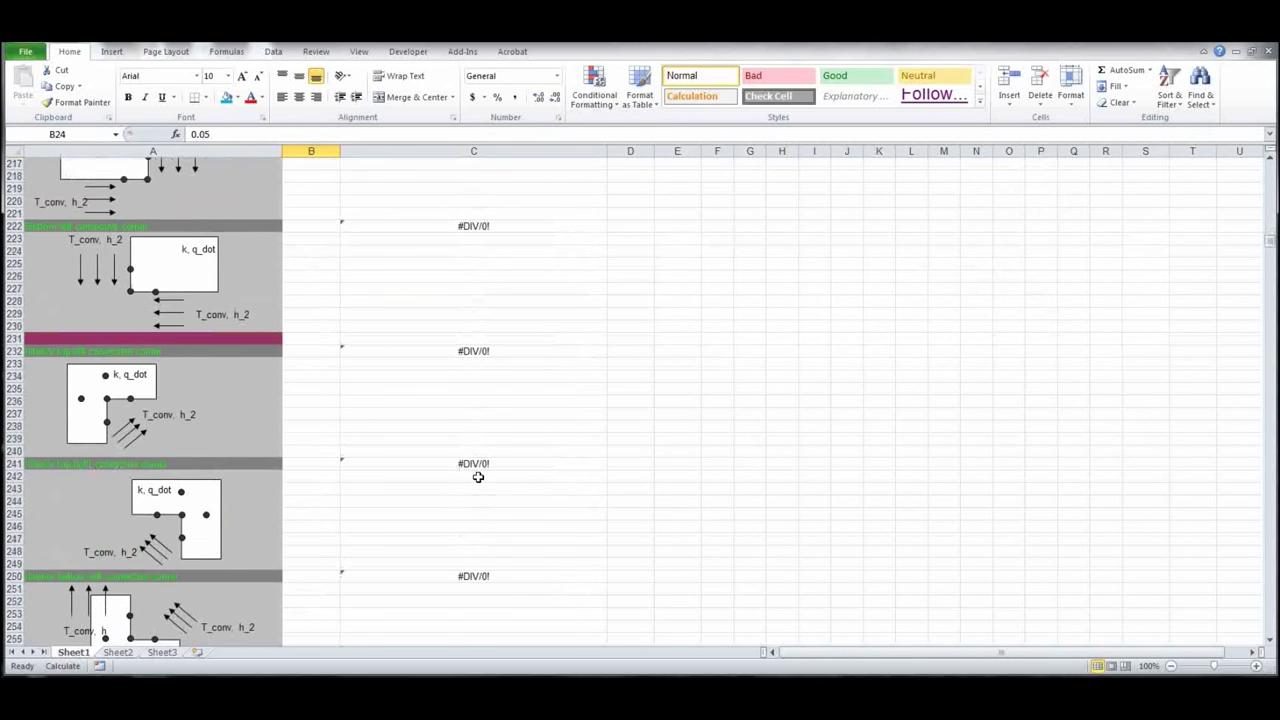
Step: Change the Insulated Boundary conductivity in B272 to 100
{"action": "left_click", "coordinate": [330, 288]}
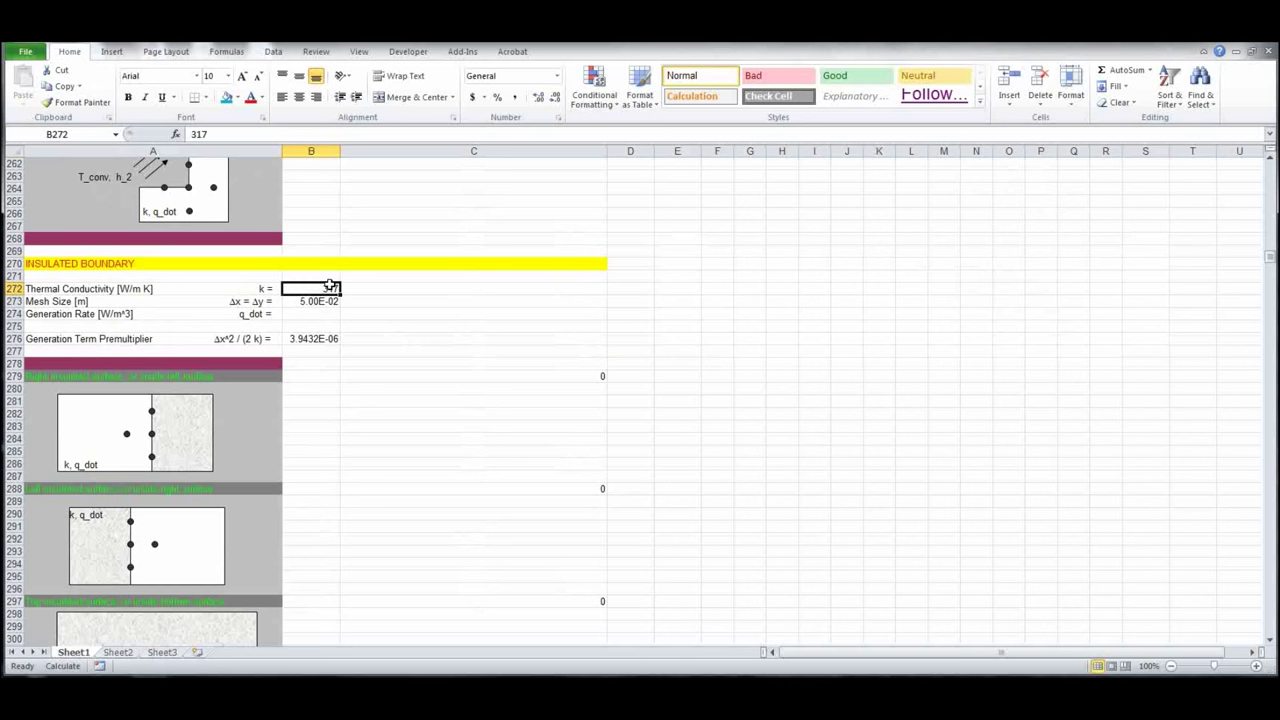
{"action": "type", "text": "100"}
{"action": "key", "text": "Return"}
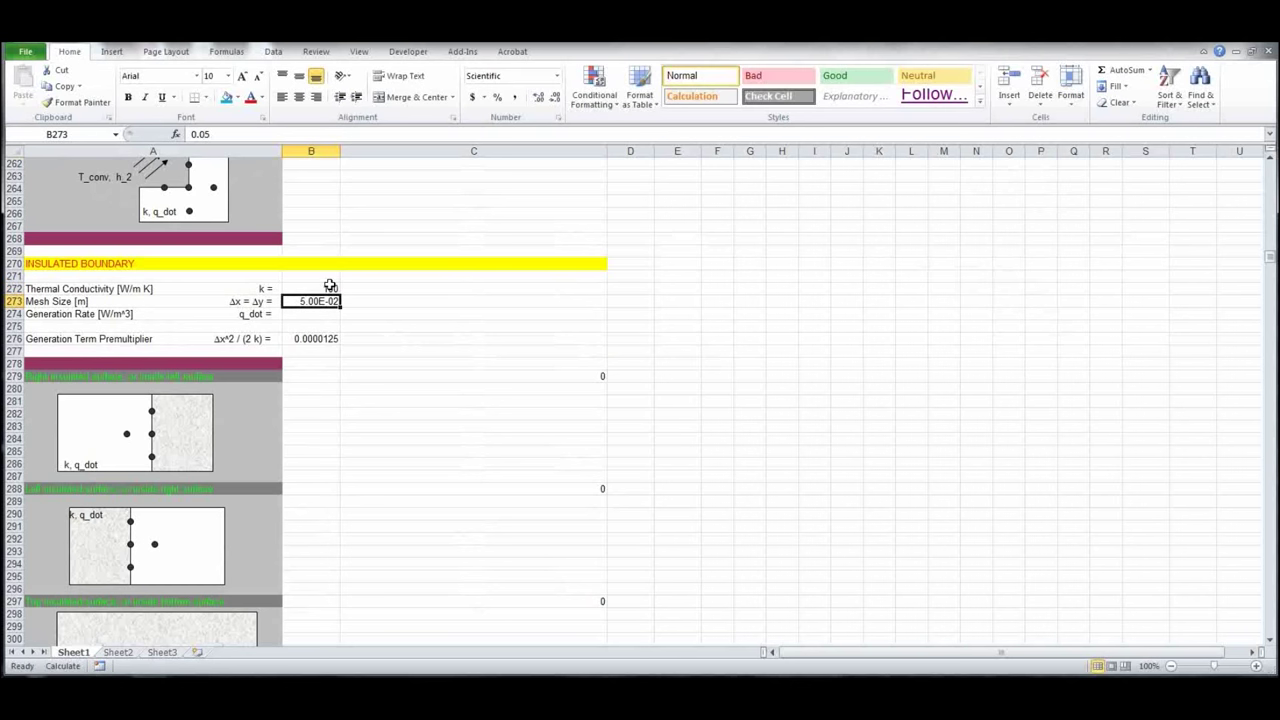
{"action": "scroll", "coordinate": [446, 454], "scroll_direction": "down", "scroll_amount": 20}
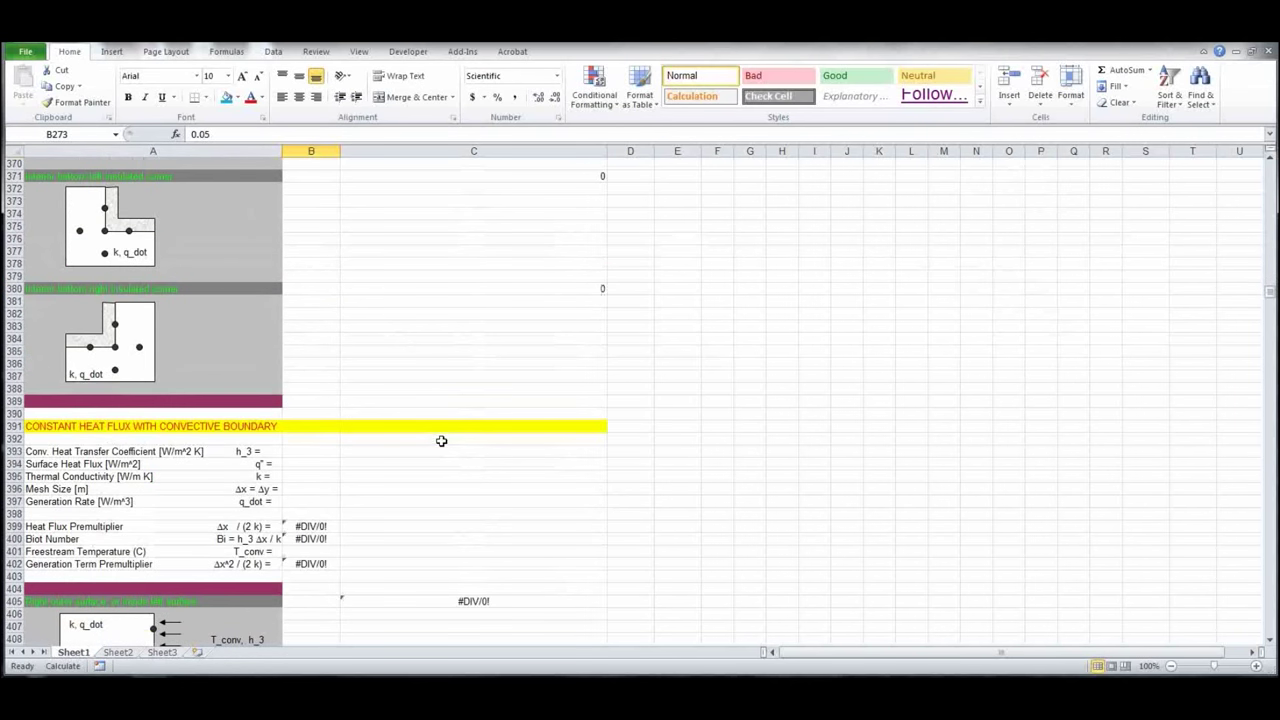
{"action": "scroll", "coordinate": [440, 437], "scroll_direction": "down", "scroll_amount": 20}
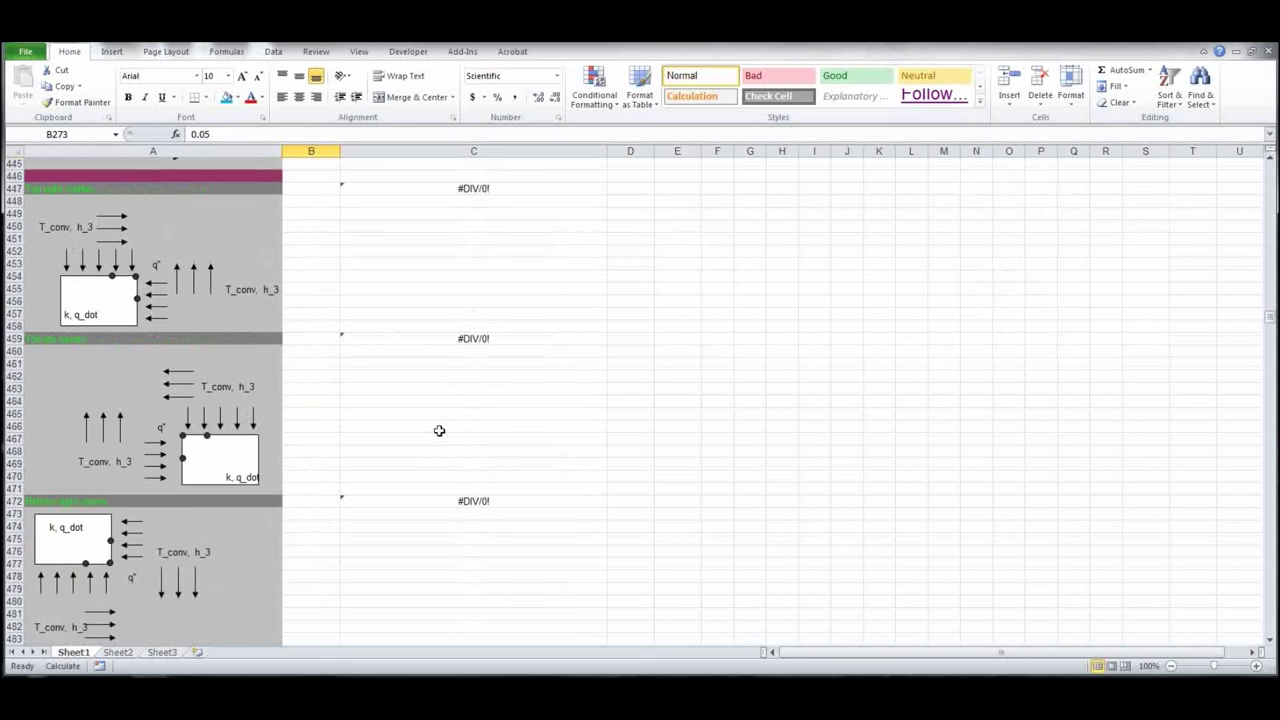
{"action": "scroll", "coordinate": [439, 430], "scroll_direction": "down", "scroll_amount": 16}
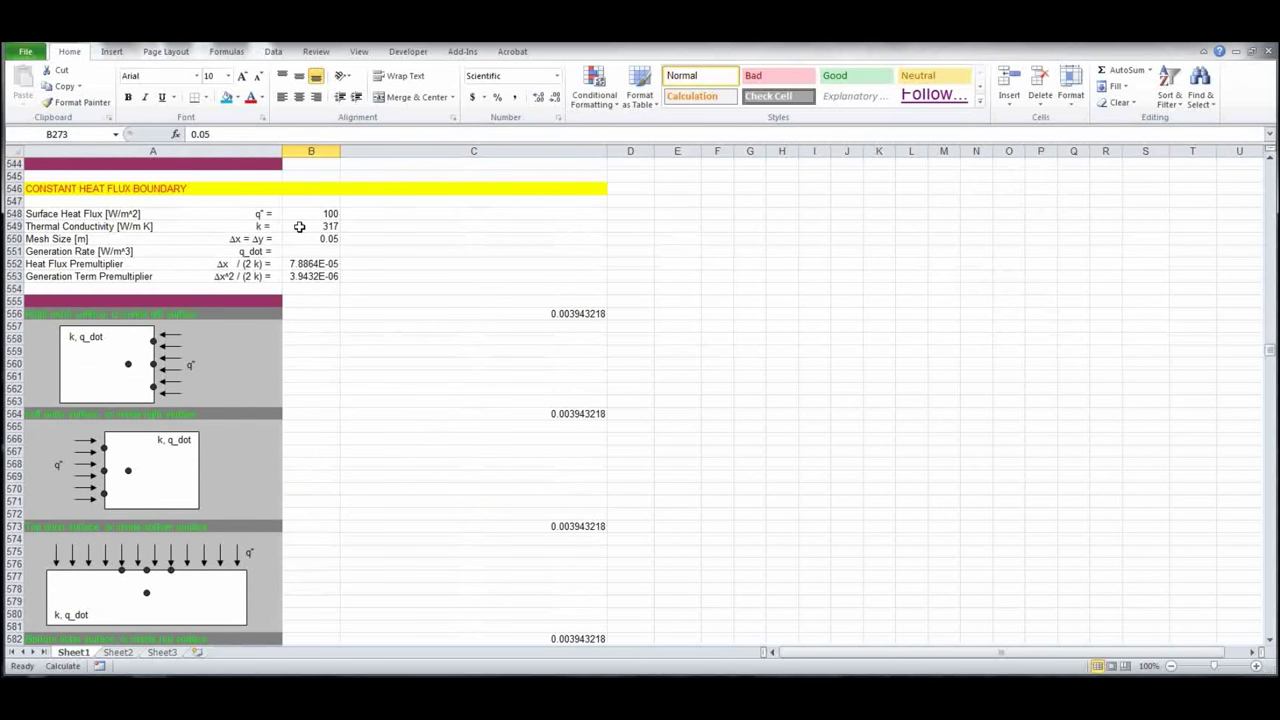
Step: Enter 100 as the heat flux boundary's thermal conductivity in B549, then go back to the top grid
{"action": "left_click", "coordinate": [316, 226]}
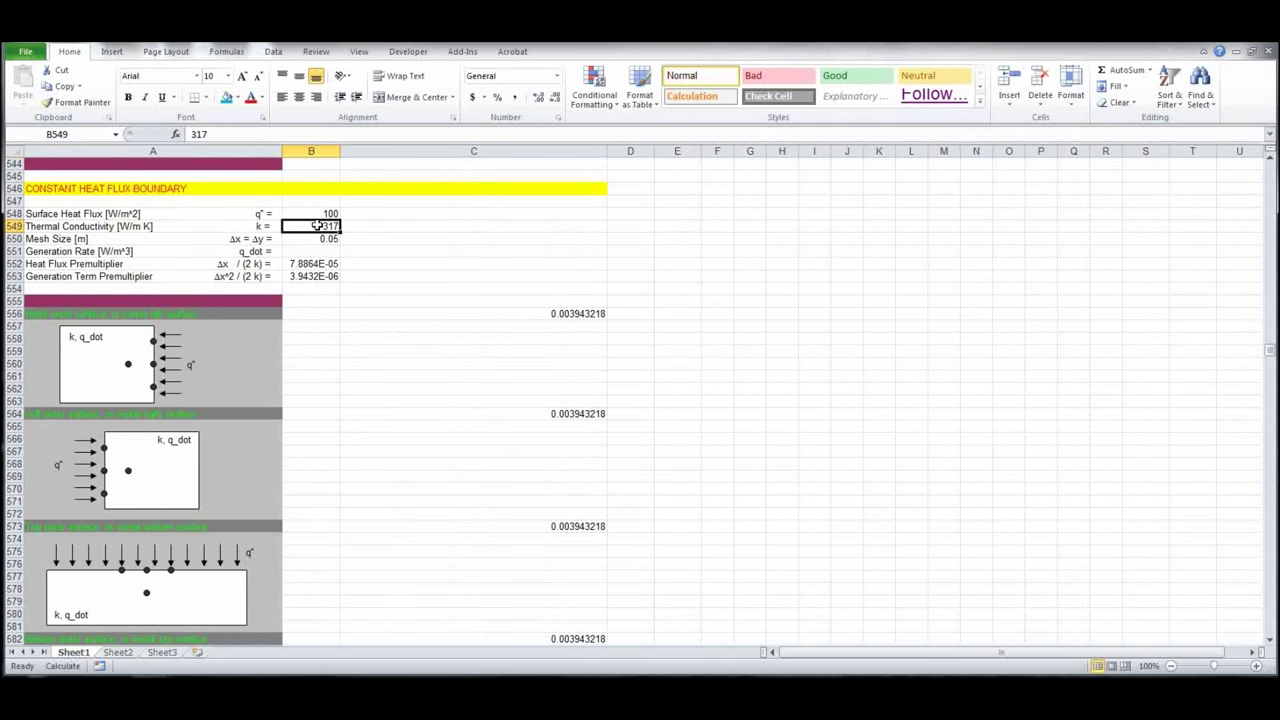
{"action": "type", "text": "100"}
{"action": "key", "text": "Return"}
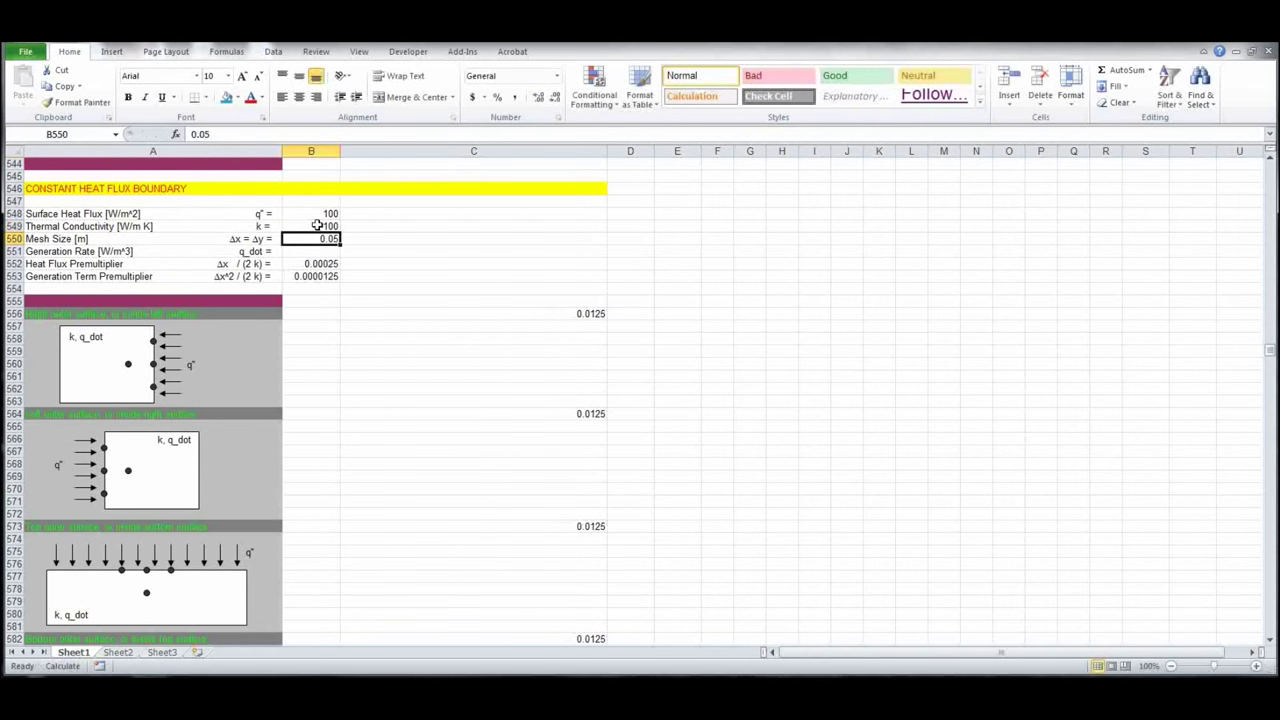
{"action": "scroll", "coordinate": [381, 434], "scroll_direction": "down", "scroll_amount": 20}
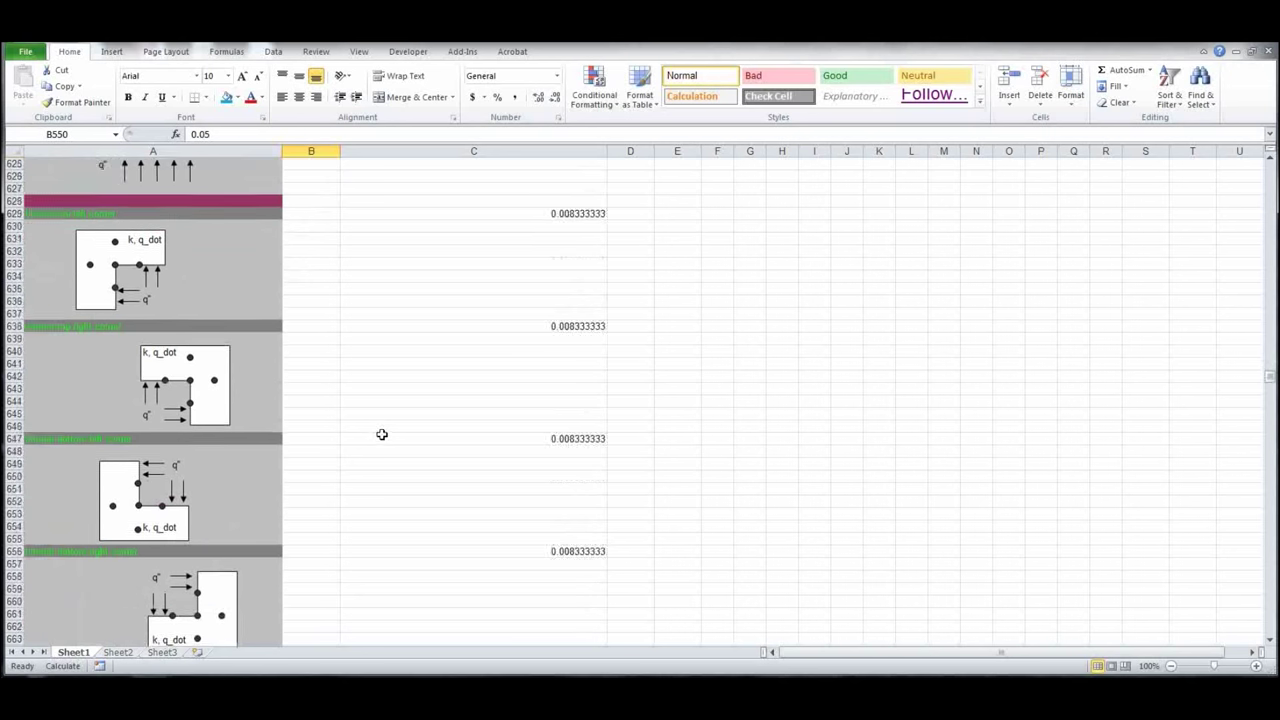
{"action": "scroll", "coordinate": [381, 434], "scroll_direction": "down", "scroll_amount": 20}
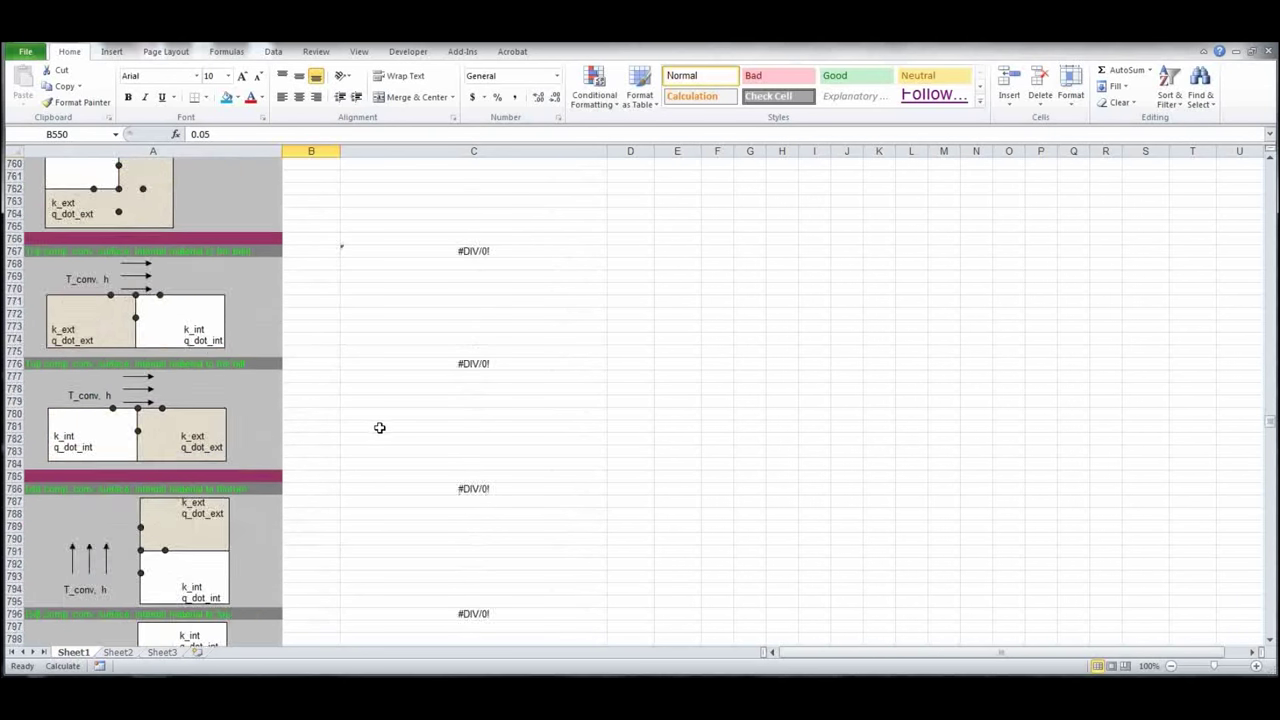
{"action": "scroll", "coordinate": [378, 427], "scroll_direction": "down", "scroll_amount": 20}
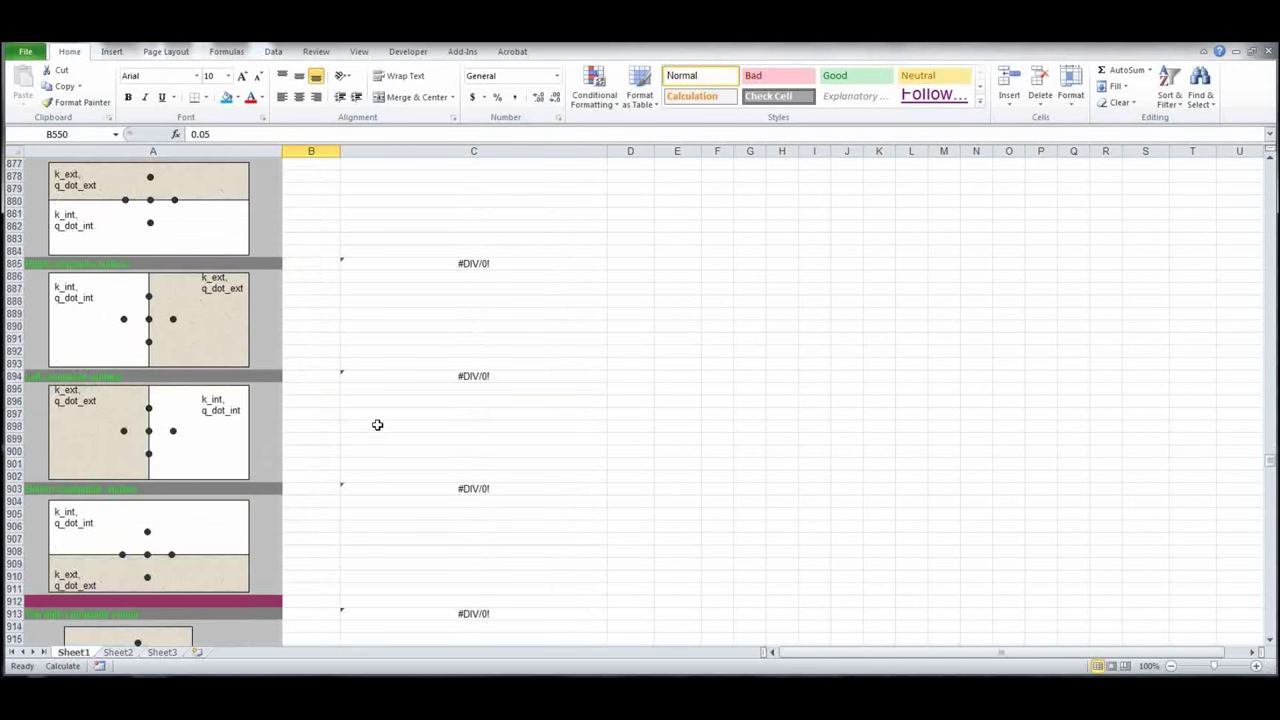
{"action": "scroll", "coordinate": [375, 422], "scroll_direction": "down", "scroll_amount": 20}
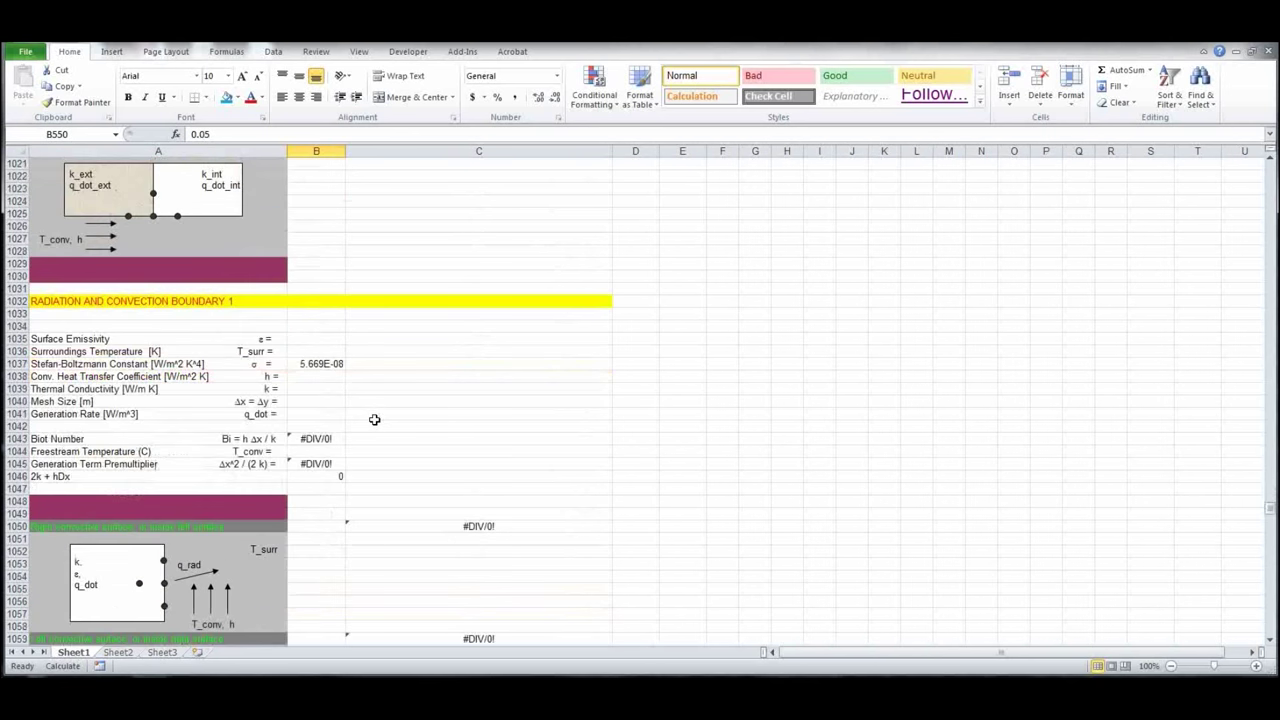
{"action": "scroll", "coordinate": [375, 417], "scroll_direction": "down", "scroll_amount": 20}
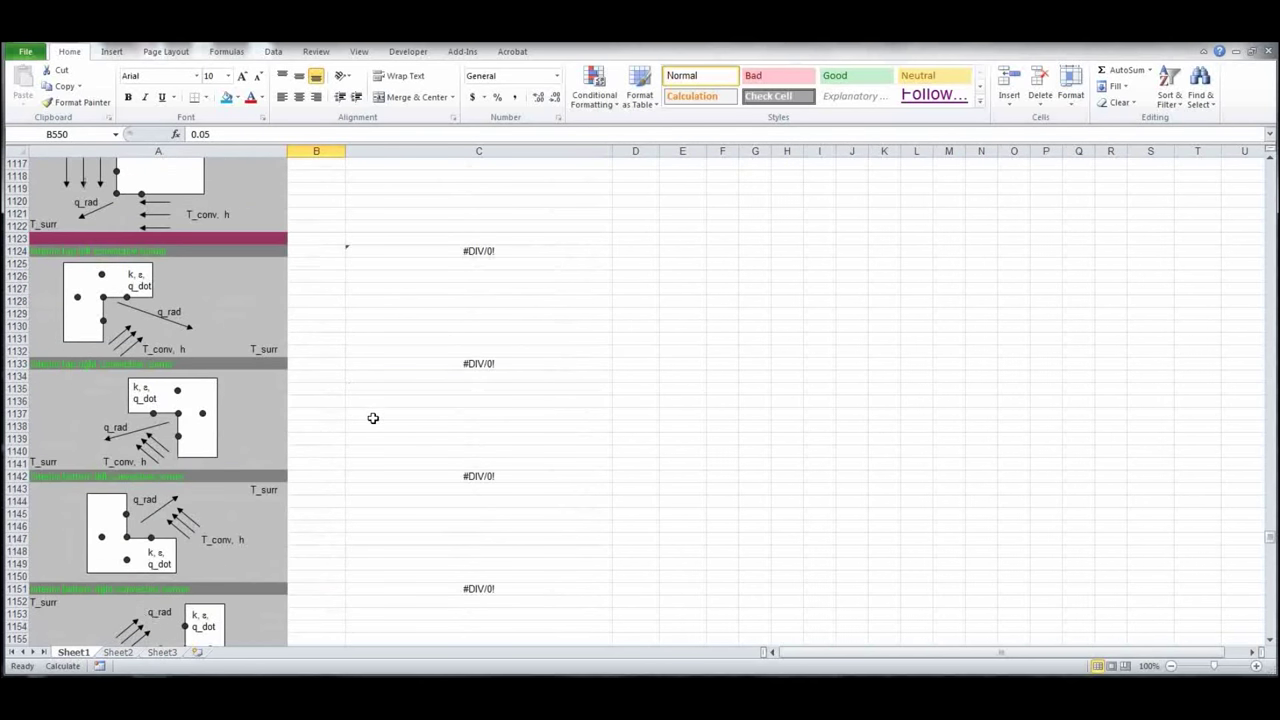
{"action": "key", "text": "Page_Up"}
{"action": "key", "text": "Page_Up"}
{"action": "key", "text": "Page_Up"}
{"action": "key", "text": "Page_Up"}
{"action": "key", "text": "Page_Up"}
{"action": "key", "text": "Page_Up"}
{"action": "key", "text": "Page_Up"}
{"action": "key", "text": "Page_Up"}
{"action": "key", "text": "Page_Up"}
{"action": "key", "text": "Page_Up"}
{"action": "key", "text": "Page_Up"}
{"action": "key", "text": "Page_Up"}
{"action": "key", "text": "Page_Up"}
{"action": "key", "text": "Page_Up"}
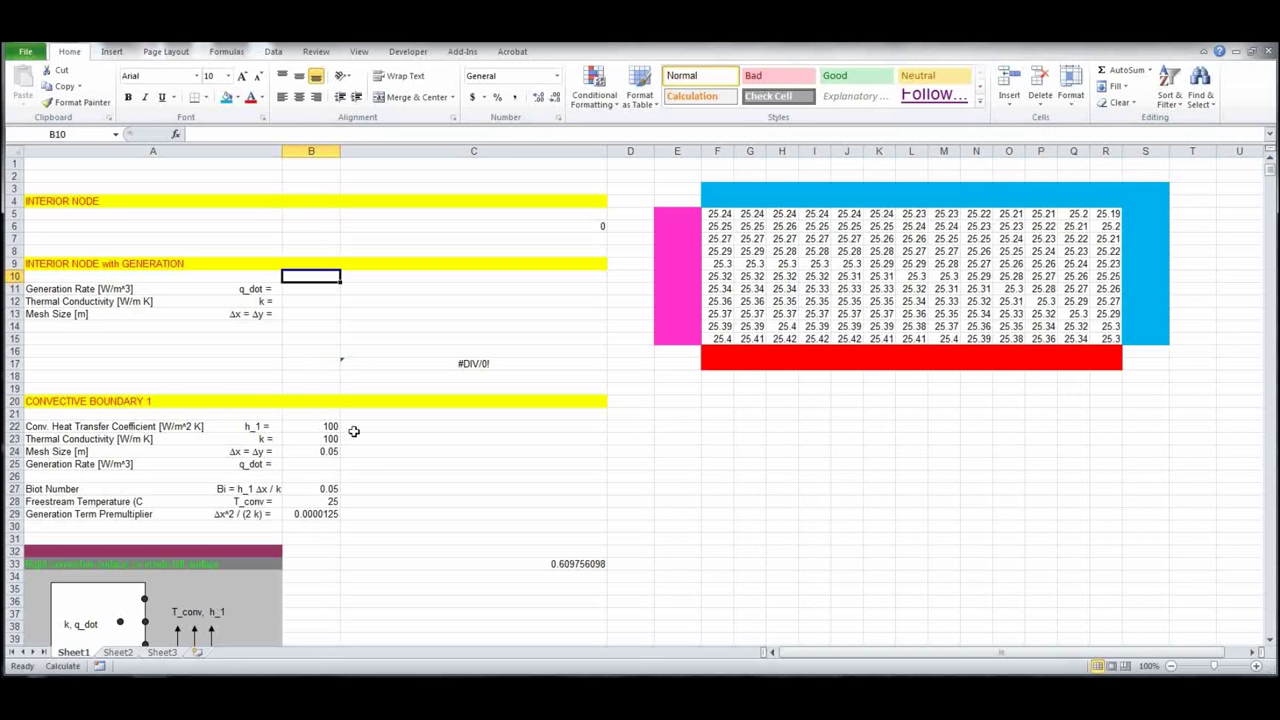
Step: Enter 10 for h_1 in B22 and recalculate the grid
{"action": "left_click", "coordinate": [320, 425]}
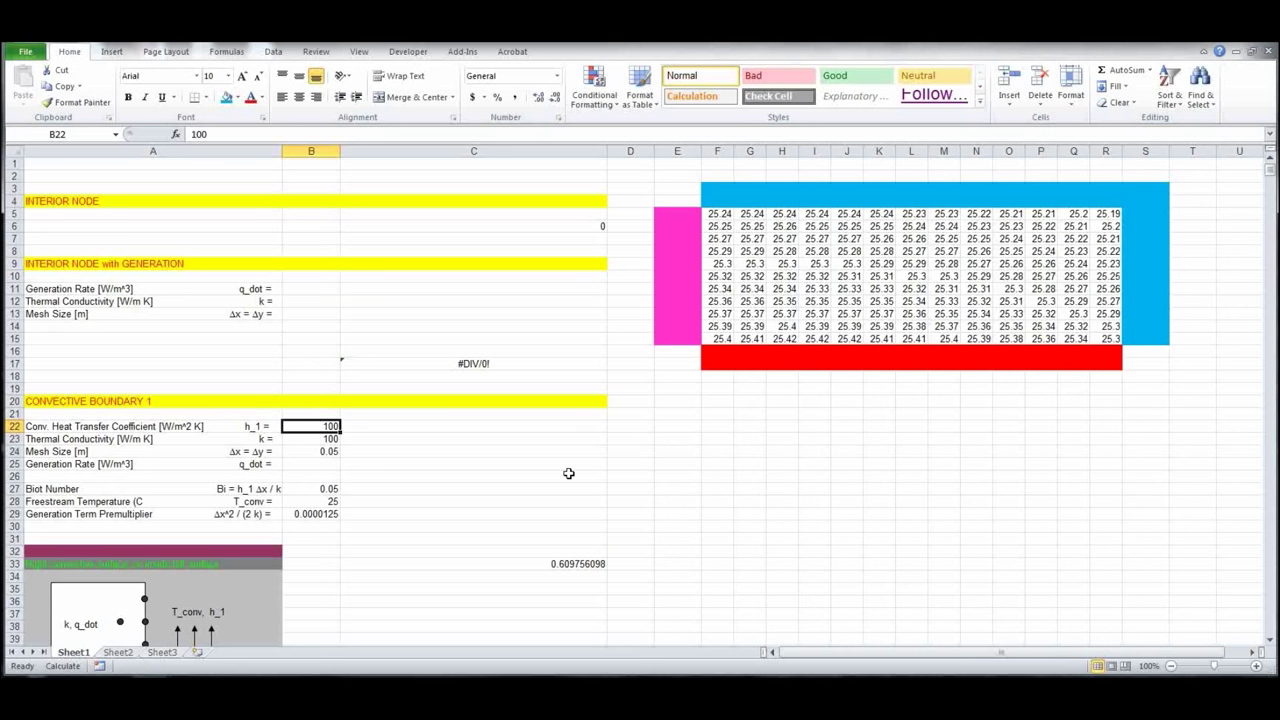
{"action": "type", "text": "10"}
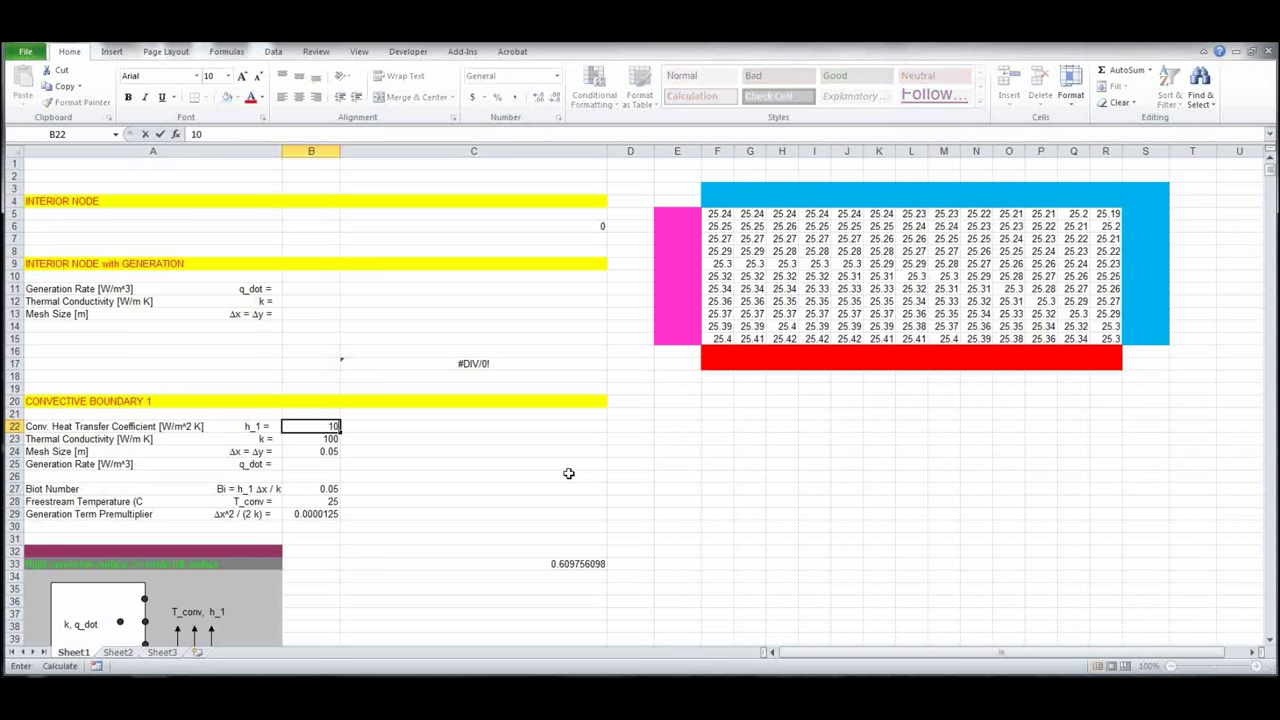
{"action": "key", "text": "ctrl+Return"}
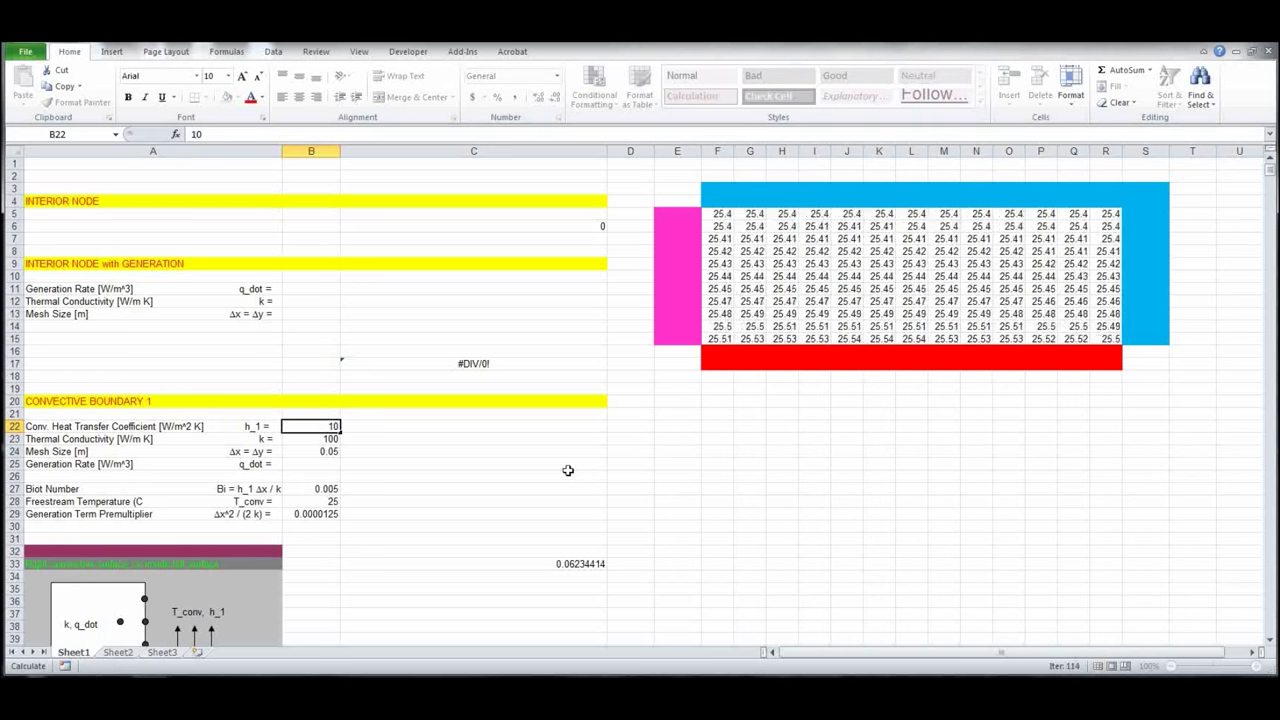
{"action": "key", "text": "Return"}
Step: Scroll down to review the sheet's sections, then return to the top of the worksheet
{"action": "scroll", "coordinate": [467, 512], "scroll_direction": "down", "scroll_amount": 1}
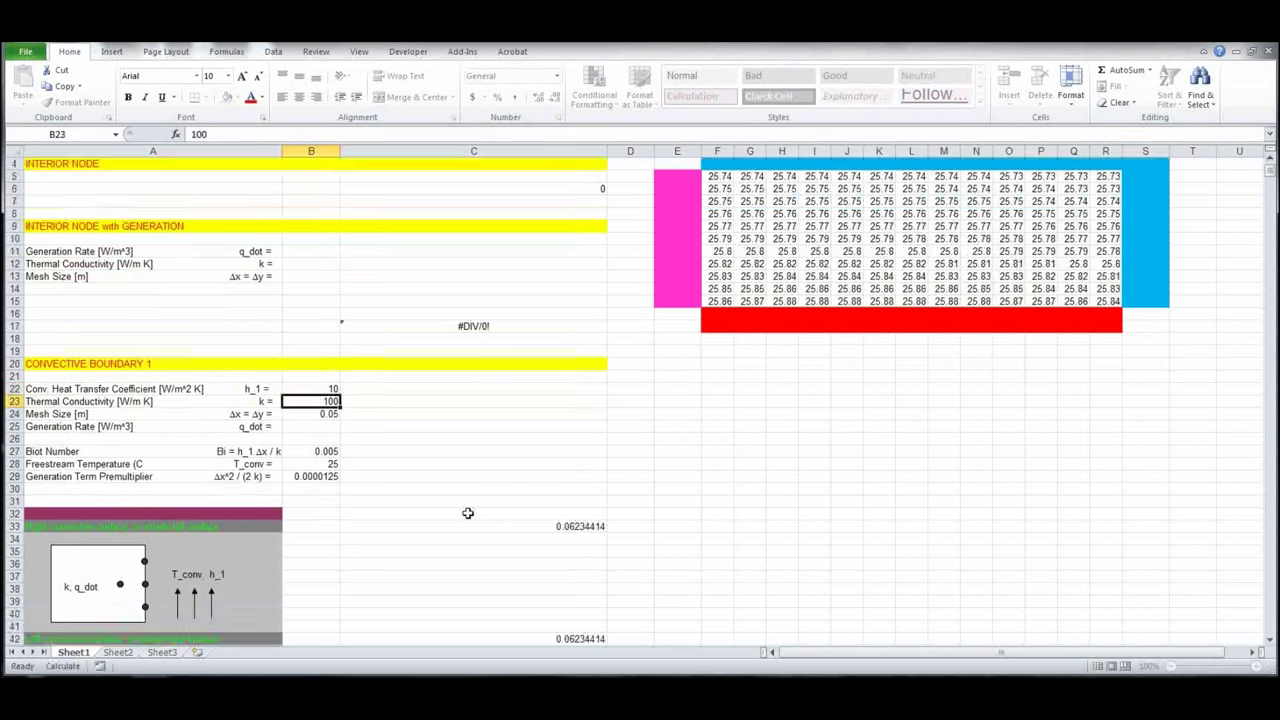
{"action": "scroll", "coordinate": [467, 512], "scroll_direction": "down", "scroll_amount": 20}
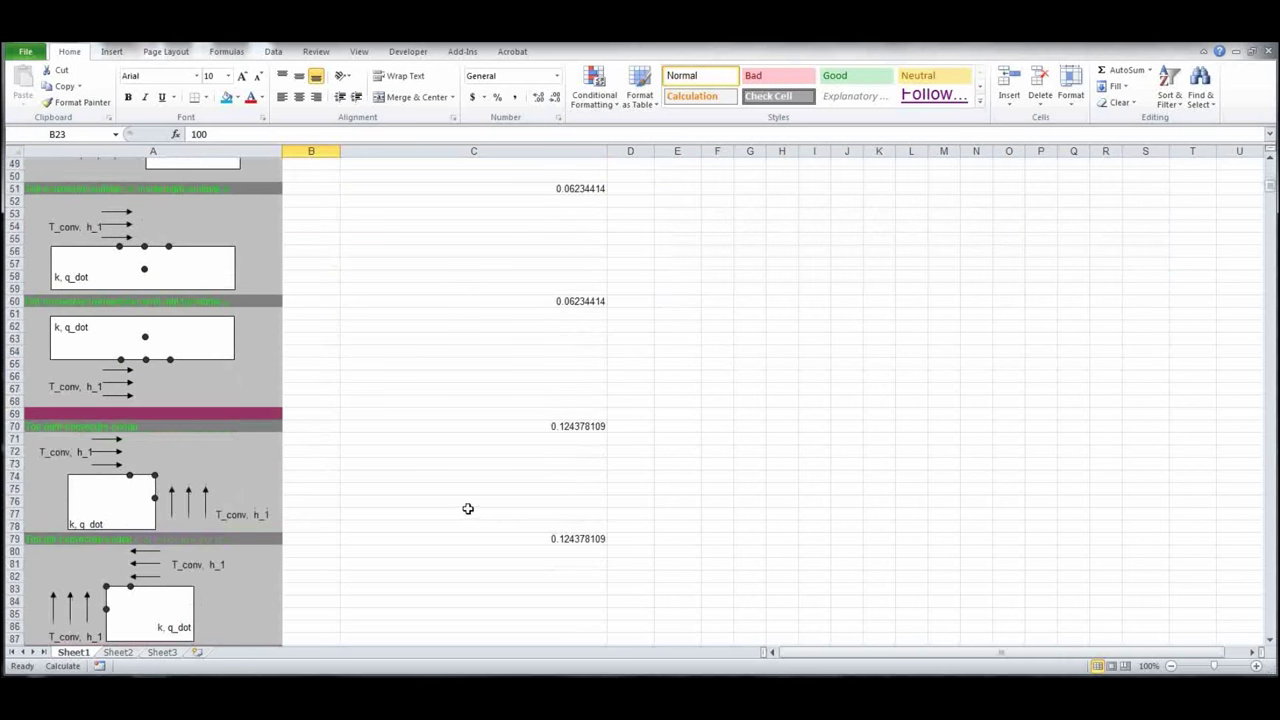
{"action": "scroll", "coordinate": [465, 506], "scroll_direction": "down", "scroll_amount": 20}
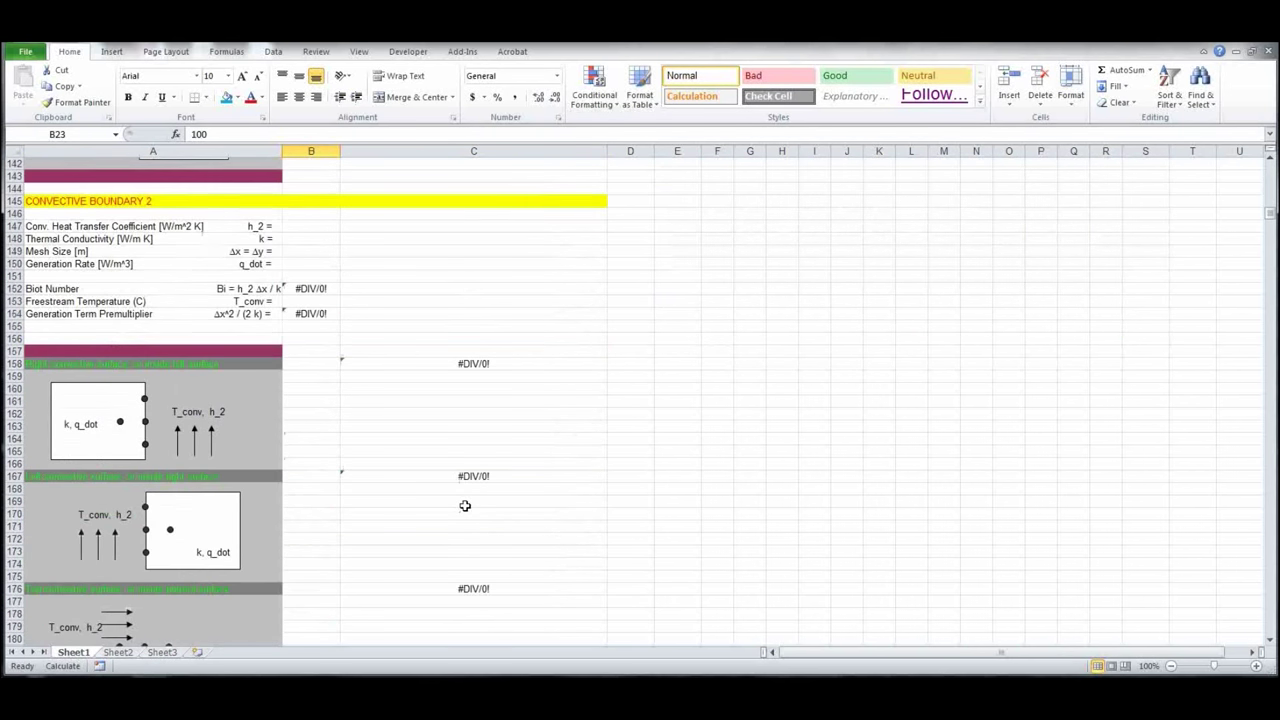
{"action": "scroll", "coordinate": [462, 502], "scroll_direction": "down", "scroll_amount": 15}
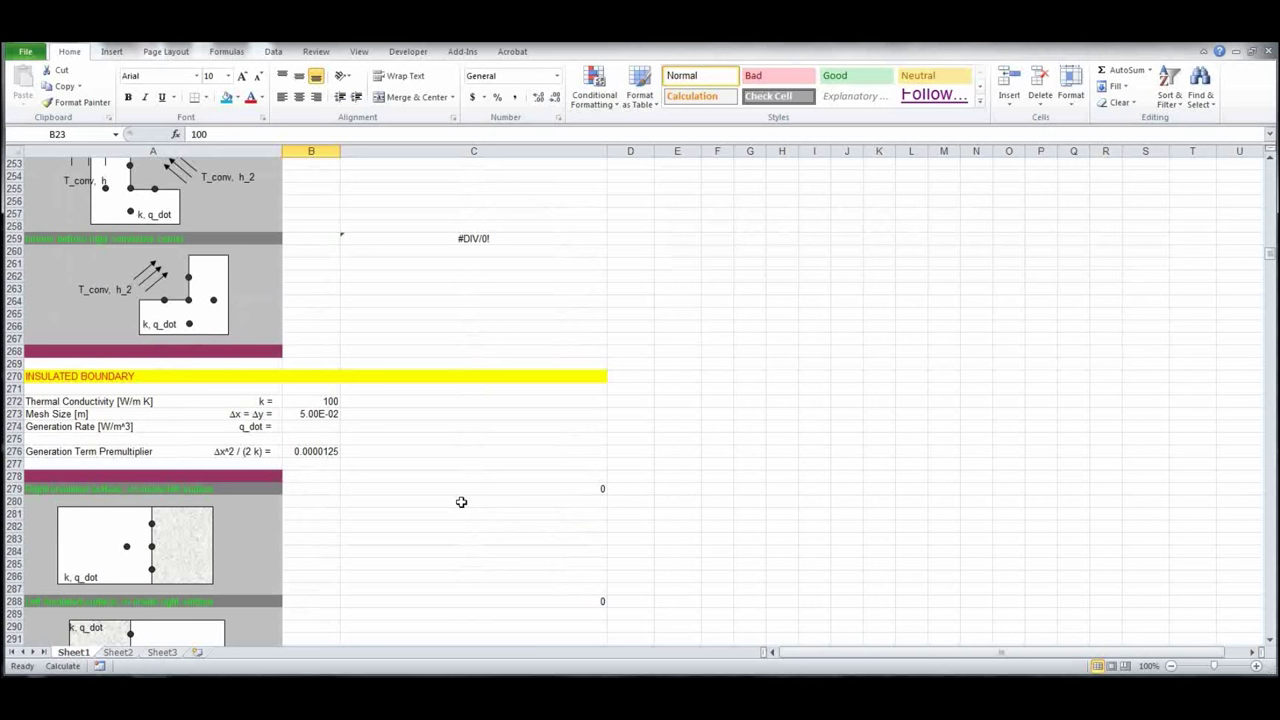
{"action": "scroll", "coordinate": [460, 501], "scroll_direction": "down", "scroll_amount": 20}
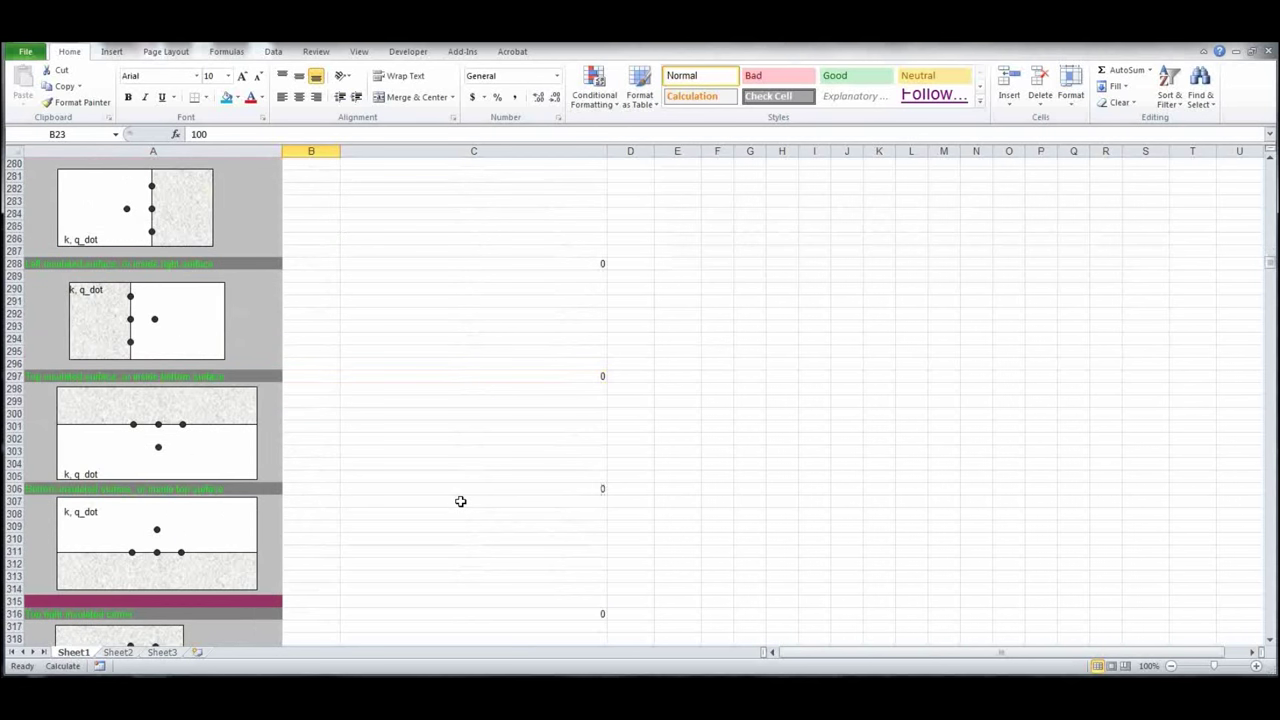
{"action": "scroll", "coordinate": [459, 499], "scroll_direction": "down", "scroll_amount": 20}
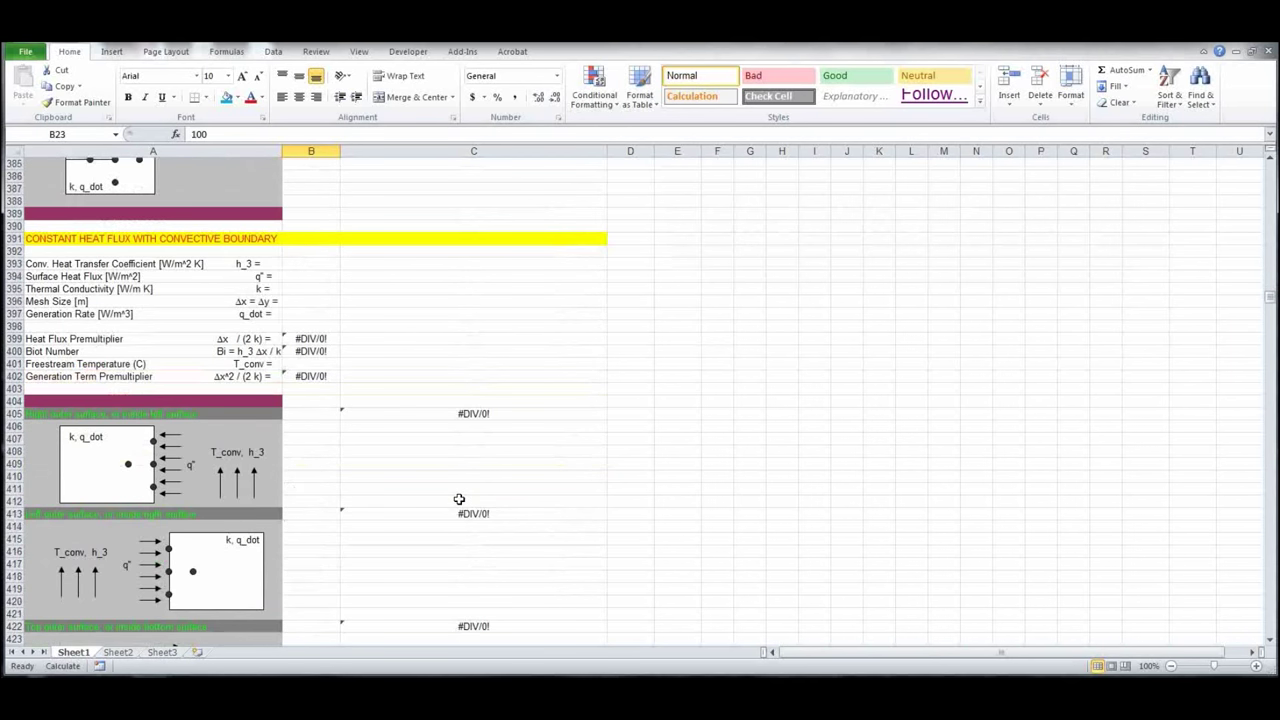
{"action": "scroll", "coordinate": [457, 496], "scroll_direction": "down", "scroll_amount": 16}
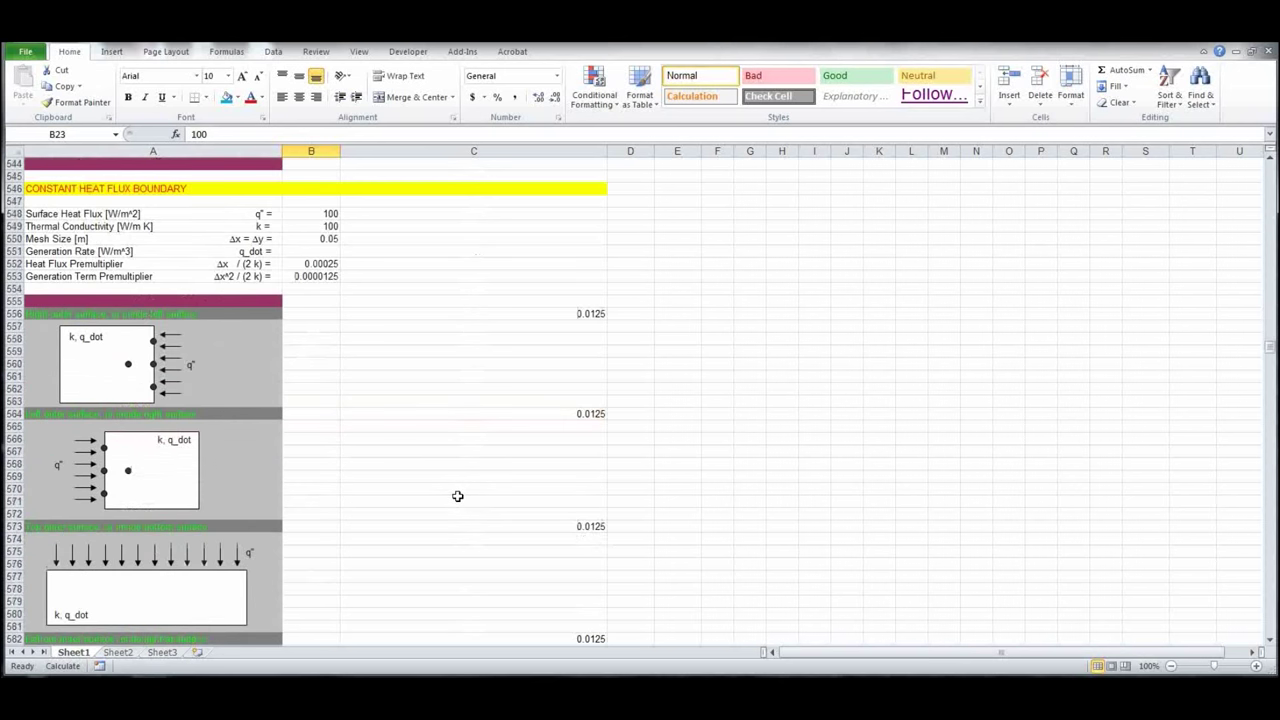
{"action": "scroll", "coordinate": [457, 496], "scroll_direction": "up", "scroll_amount": 4}
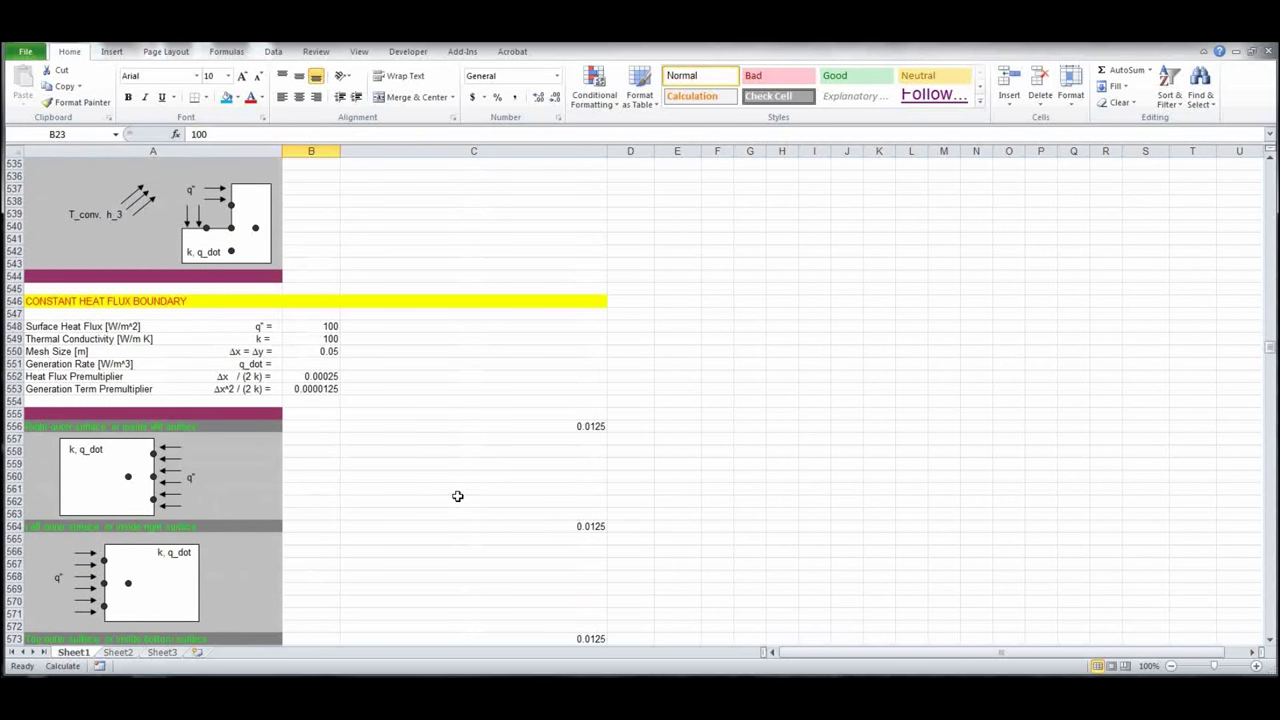
{"action": "scroll", "coordinate": [457, 496], "scroll_direction": "down", "scroll_amount": 20}
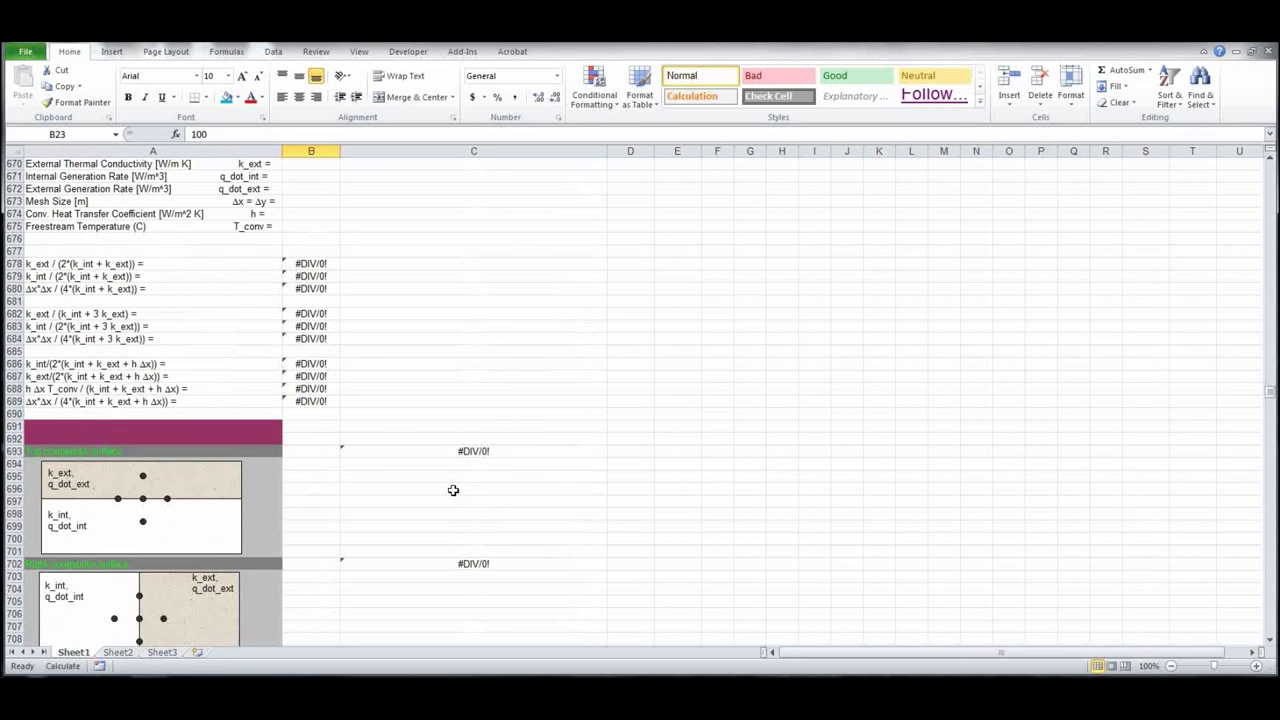
{"action": "key", "text": "Page_Up"}
{"action": "key", "text": "Page_Up"}
{"action": "key", "text": "Page_Up"}
{"action": "key", "text": "Page_Up"}
{"action": "key", "text": "Page_Up"}
{"action": "key", "text": "Page_Up"}
{"action": "key", "text": "Page_Up"}
{"action": "key", "text": "Page_Up"}
{"action": "key", "text": "Page_Up"}
{"action": "key", "text": "Page_Up"}
{"action": "key", "text": "Page_Up"}
{"action": "key", "text": "Page_Up"}
{"action": "key", "text": "Page_Up"}
{"action": "key", "text": "Page_Up"}
{"action": "key", "text": "Page_Up"}
{"action": "key", "text": "Page_Up"}
{"action": "key", "text": "Page_Up"}
{"action": "key", "text": "Page_Up"}
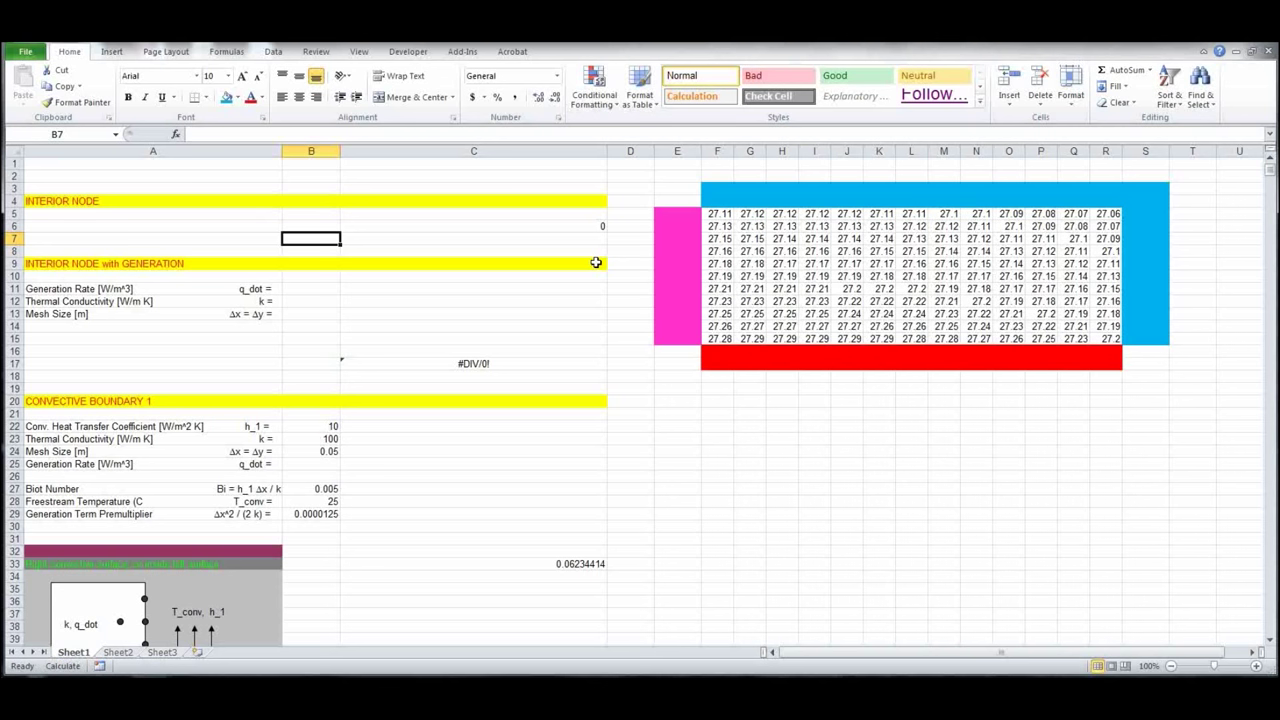
Step: In Excel Options > Formulas, enable iterative calculation with 5,000 iterations and 0.00001 maximum change
{"action": "left_click", "coordinate": [27, 53]}
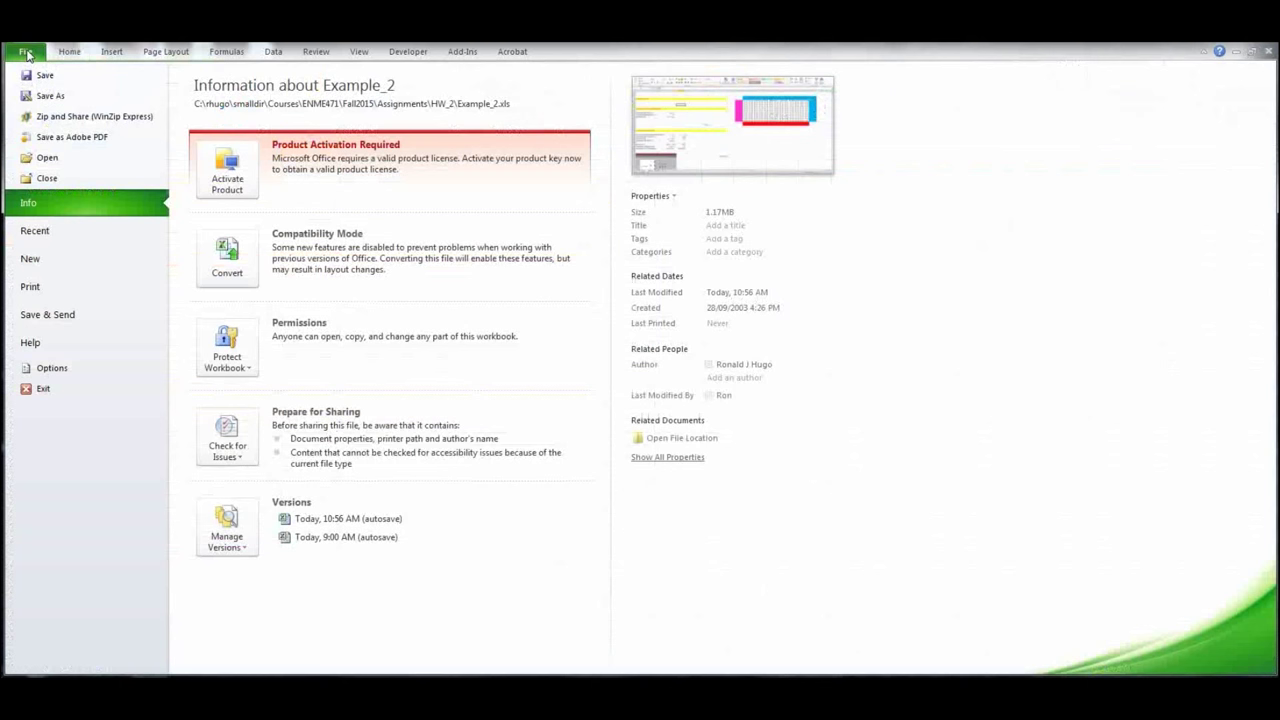
{"action": "left_click", "coordinate": [32, 367]}
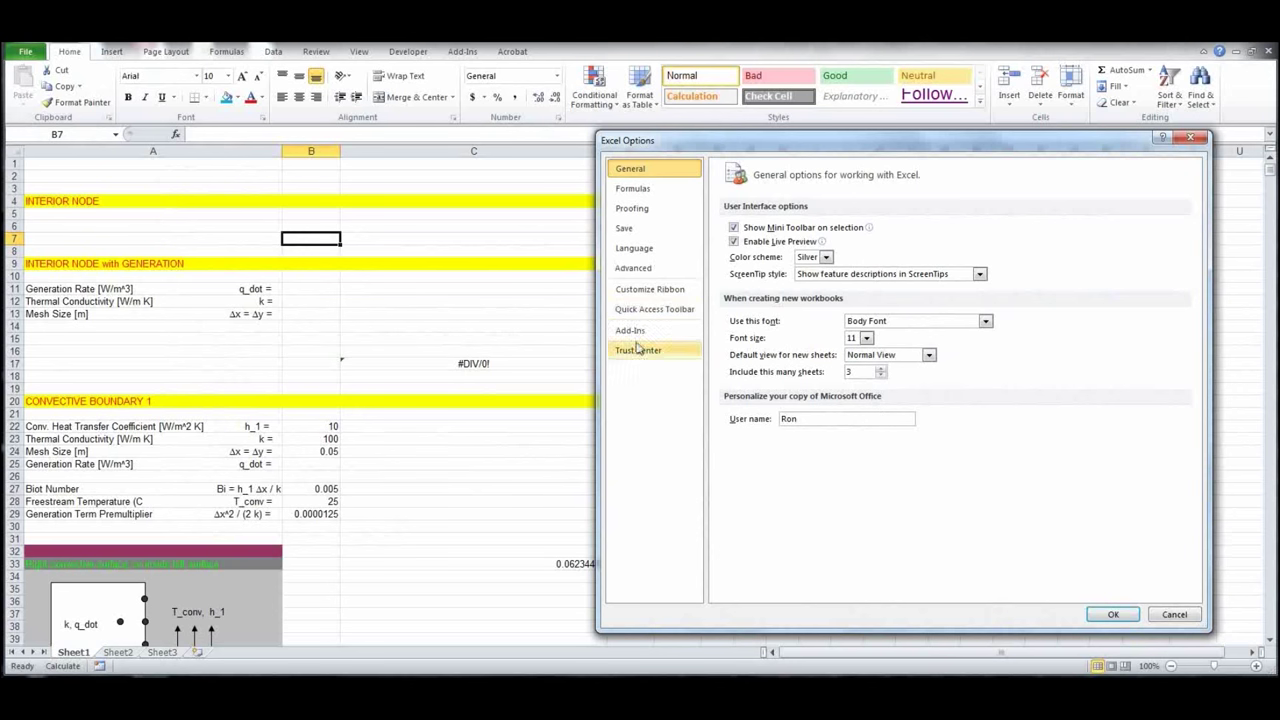
{"action": "left_click", "coordinate": [636, 190]}
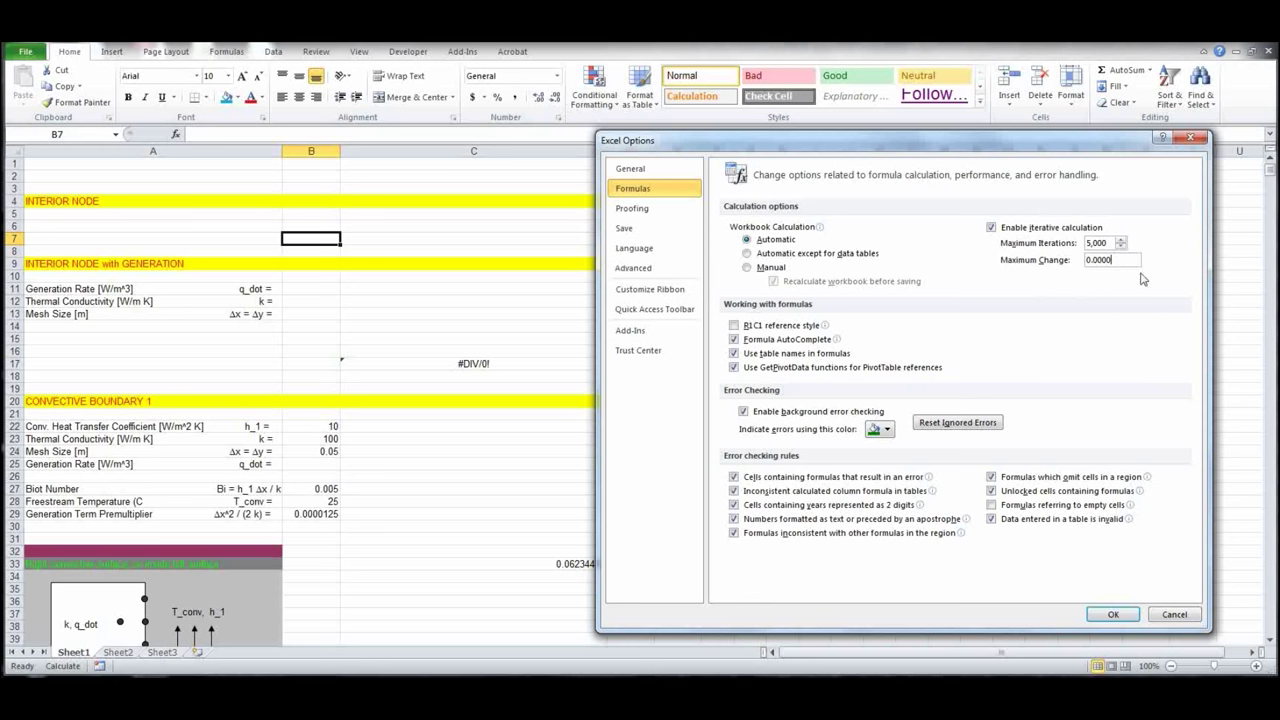
{"action": "left_click", "coordinate": [1114, 615]}
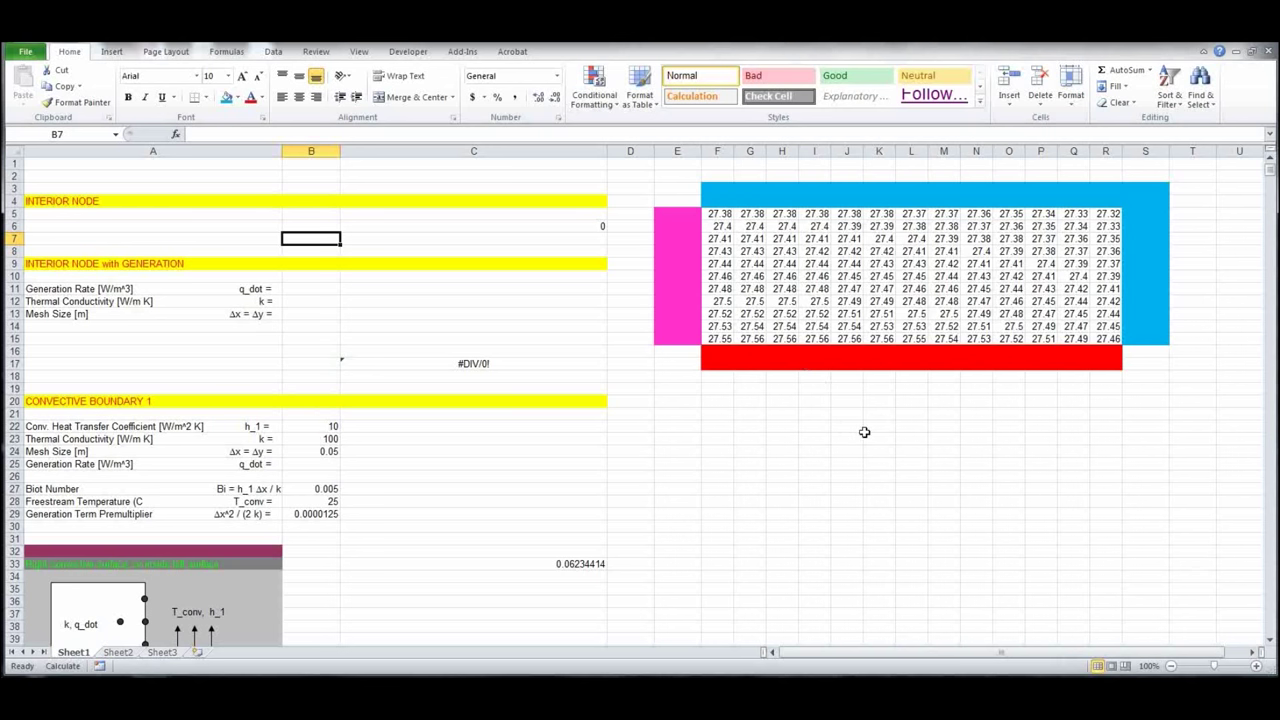
Step: Scroll to the Constant Heat Flux Boundary and enter 1000 as the surface heat flux in B548
{"action": "scroll", "coordinate": [456, 514], "scroll_direction": "down", "scroll_amount": 3}
{"action": "scroll", "coordinate": [456, 514], "scroll_direction": "down", "scroll_amount": 20}
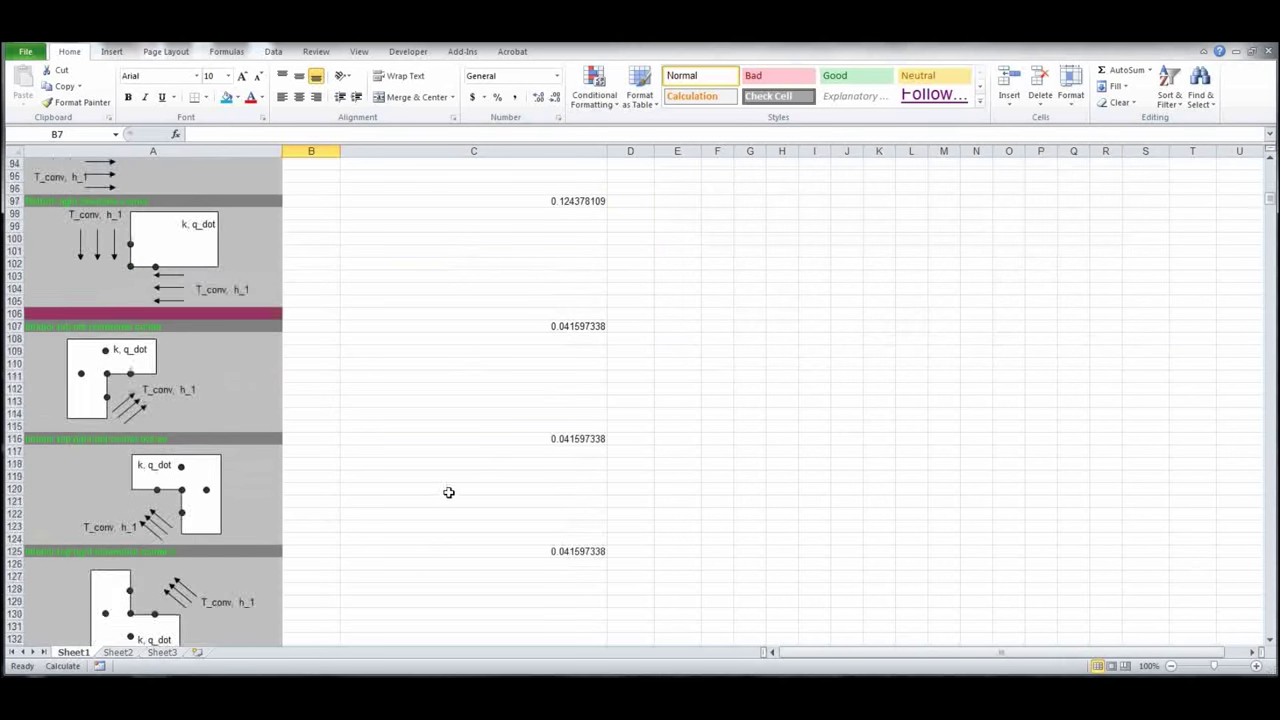
{"action": "scroll", "coordinate": [448, 483], "scroll_direction": "down", "scroll_amount": 20}
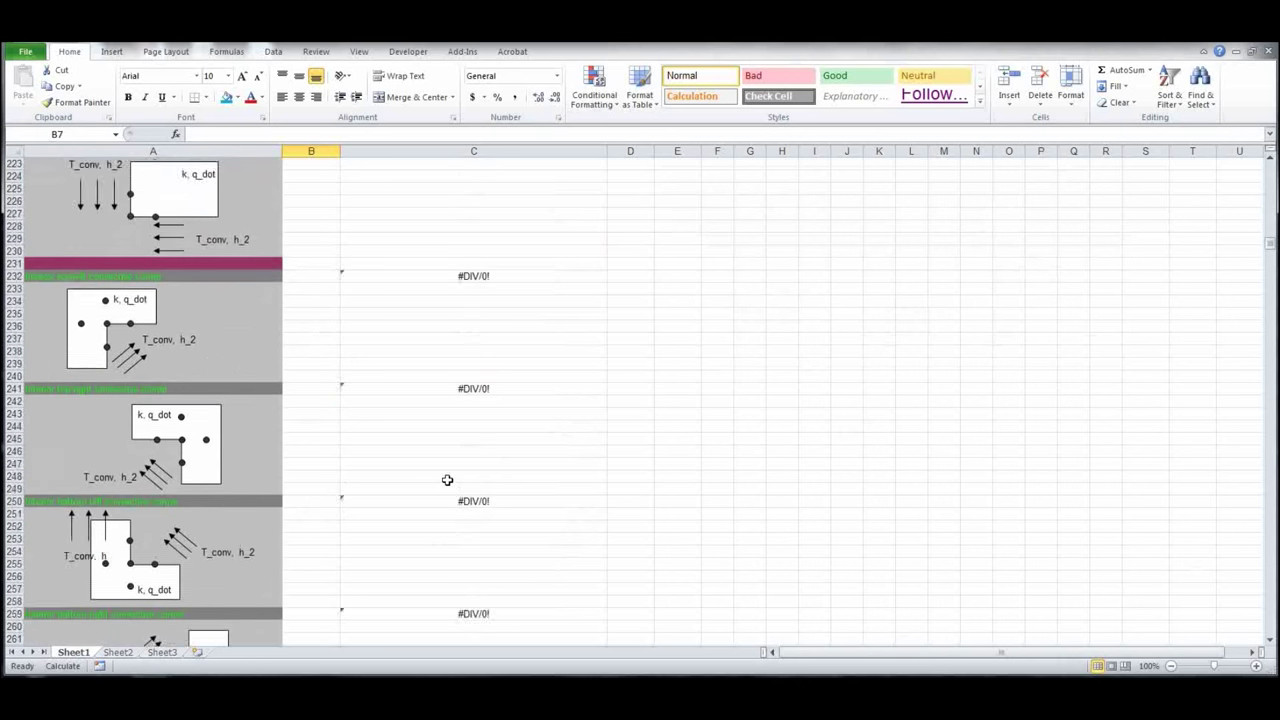
{"action": "scroll", "coordinate": [446, 480], "scroll_direction": "down", "scroll_amount": 20}
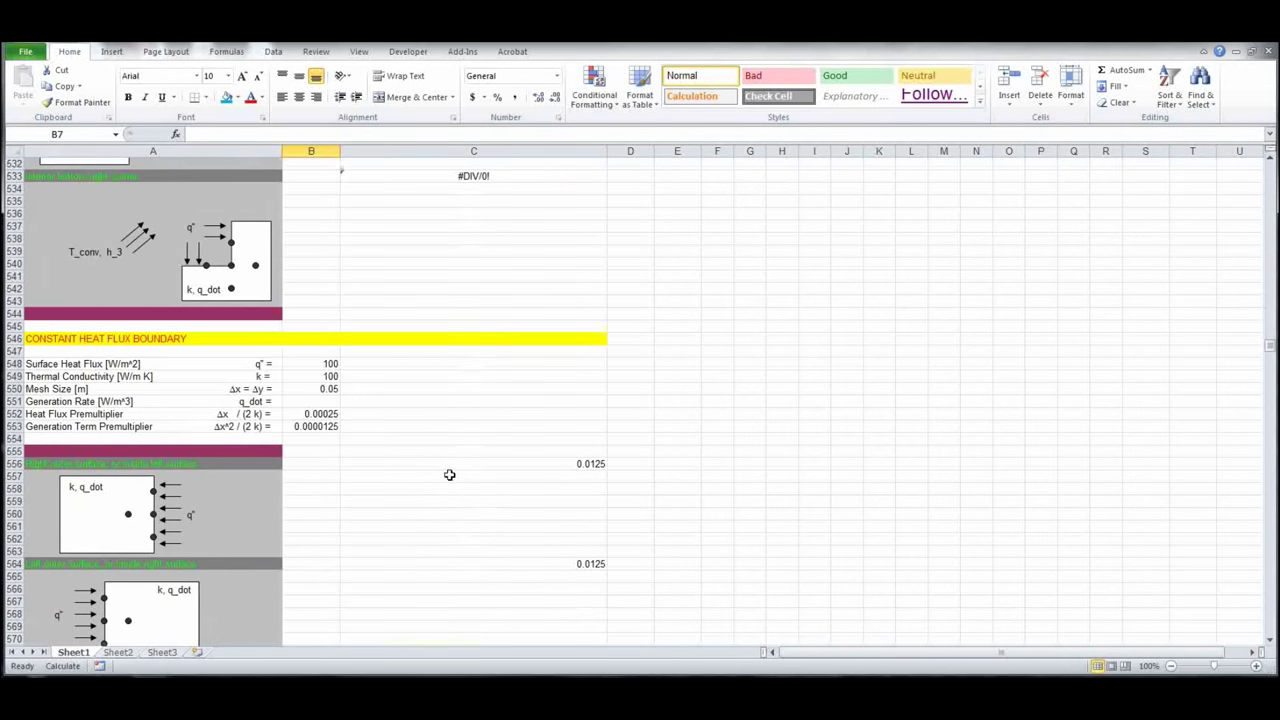
{"action": "left_click", "coordinate": [326, 364]}
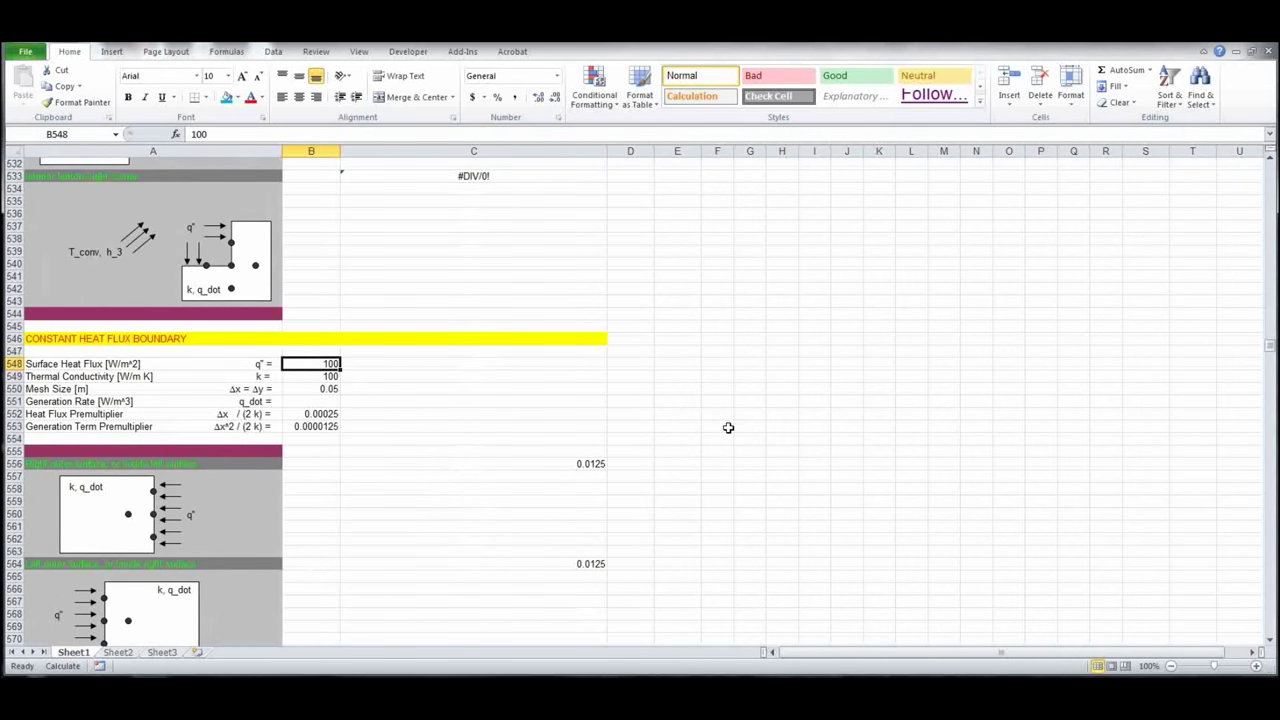
{"action": "type", "text": "1"}
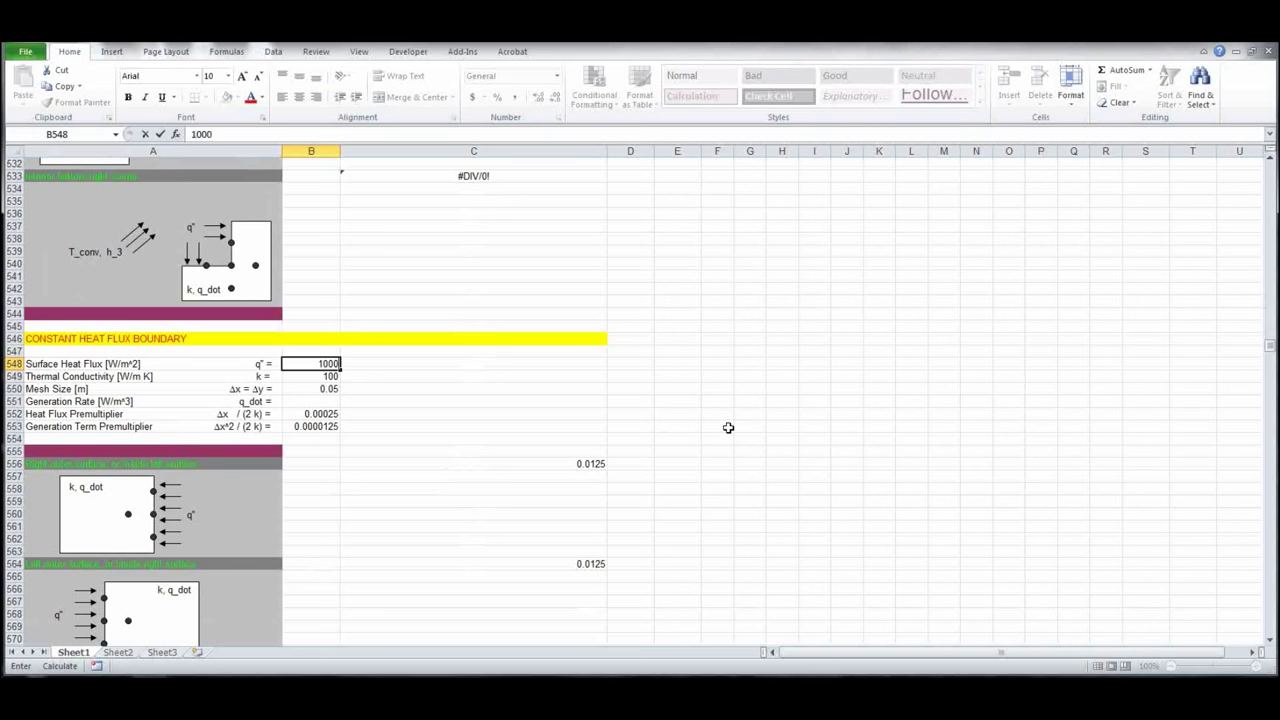
{"action": "key", "text": "Return"}
{"action": "scroll", "coordinate": [728, 427], "scroll_direction": "up", "scroll_amount": 20}
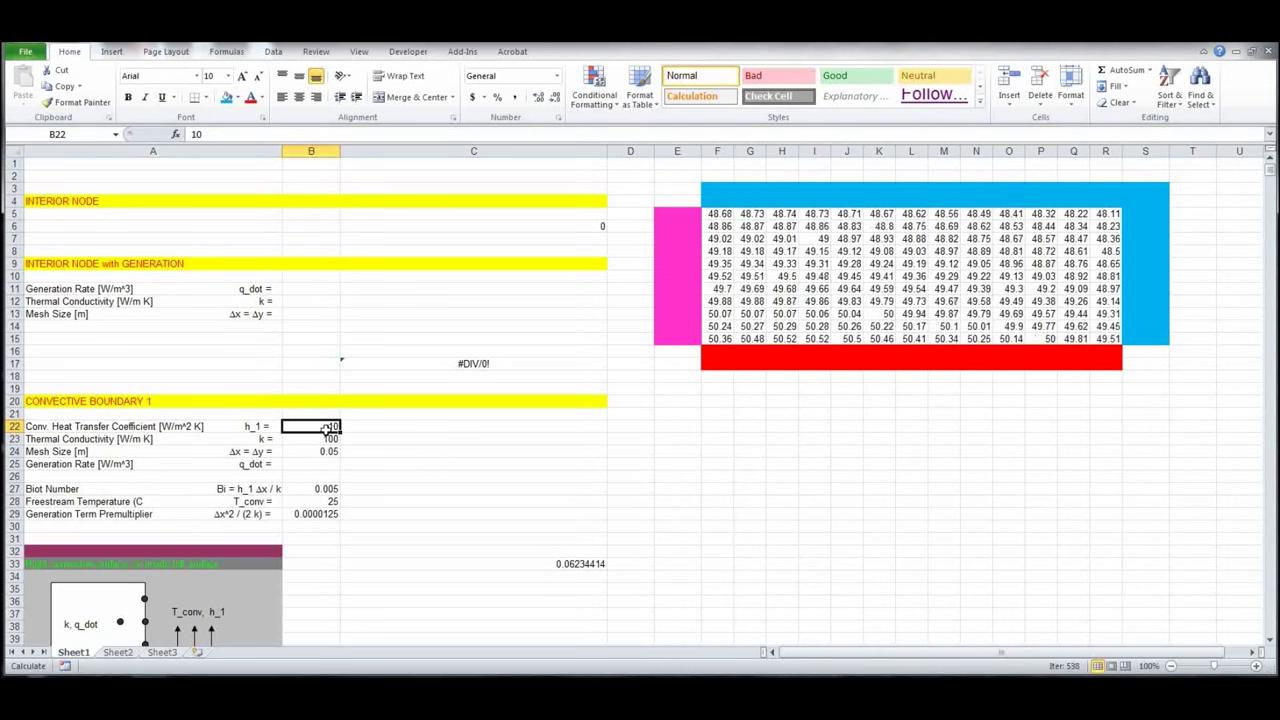
Step: Enter 100 for h_1 in B22, then scroll through the sheet's sections to review them
{"action": "type", "text": "100"}
{"action": "key", "text": "Return"}
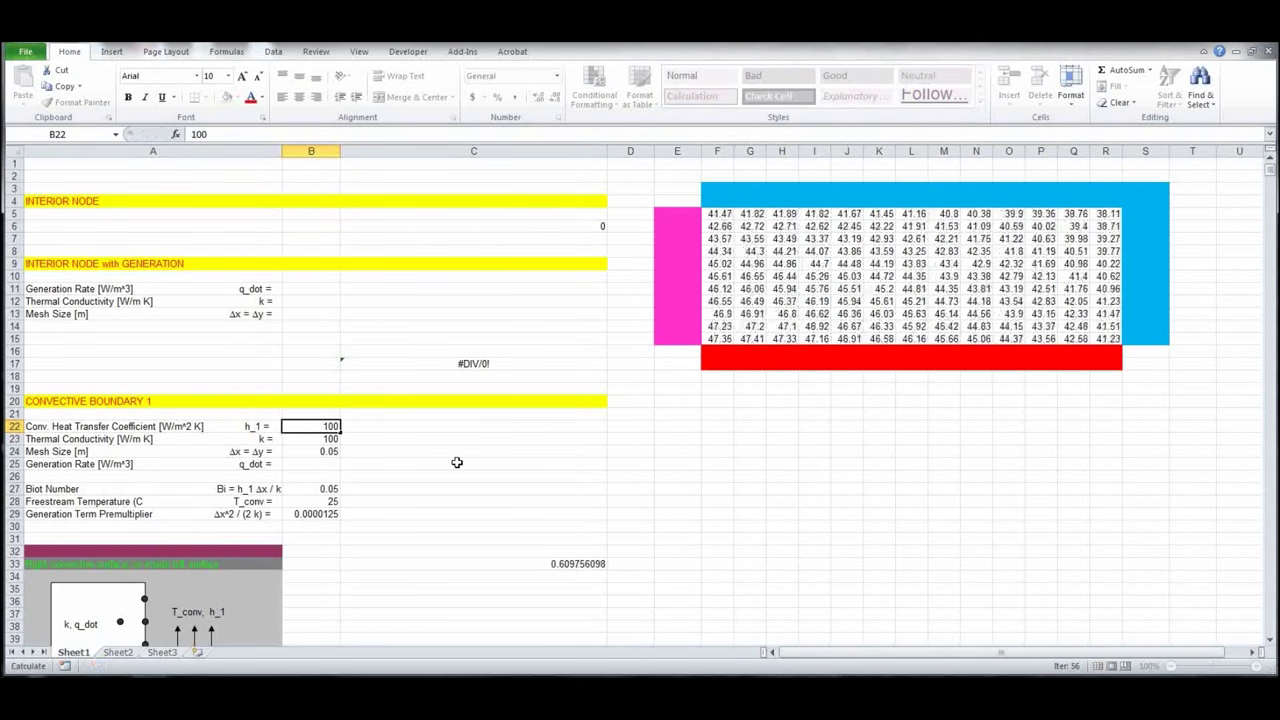
{"action": "scroll", "coordinate": [468, 490], "scroll_direction": "down", "scroll_amount": 8}
{"action": "scroll", "coordinate": [468, 490], "scroll_direction": "down", "scroll_amount": 20}
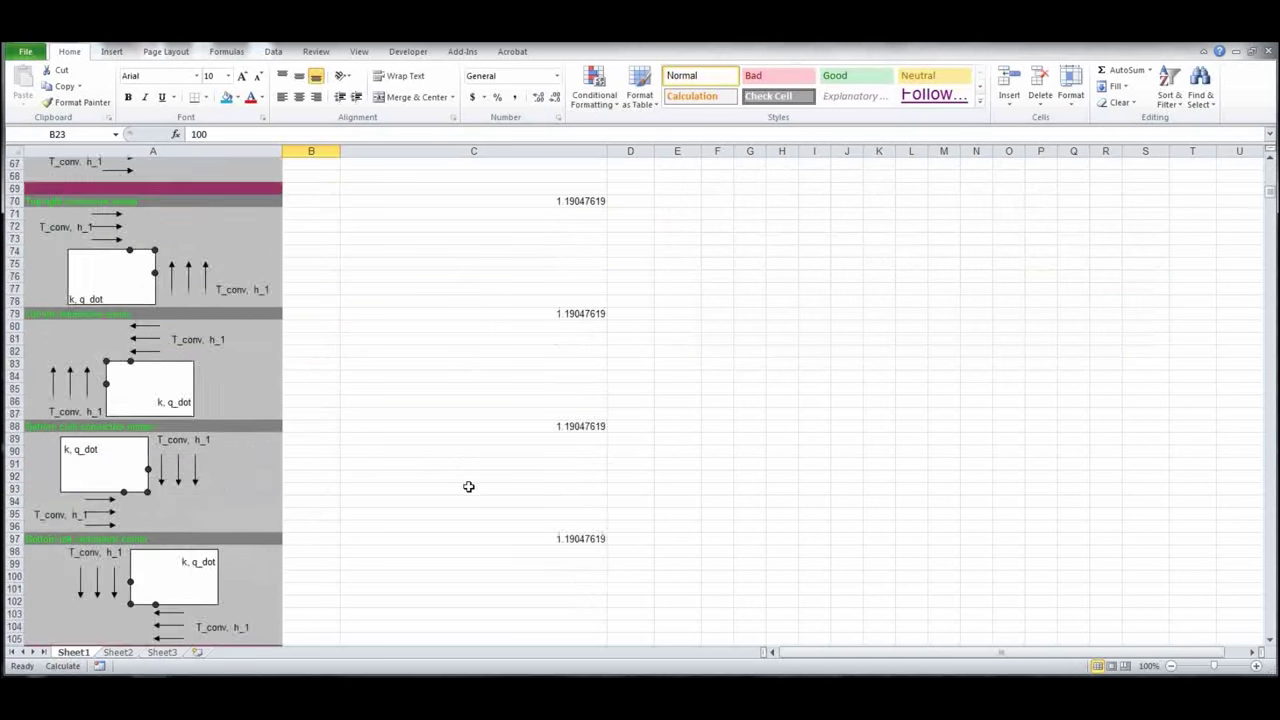
{"action": "scroll", "coordinate": [463, 481], "scroll_direction": "down", "scroll_amount": 20}
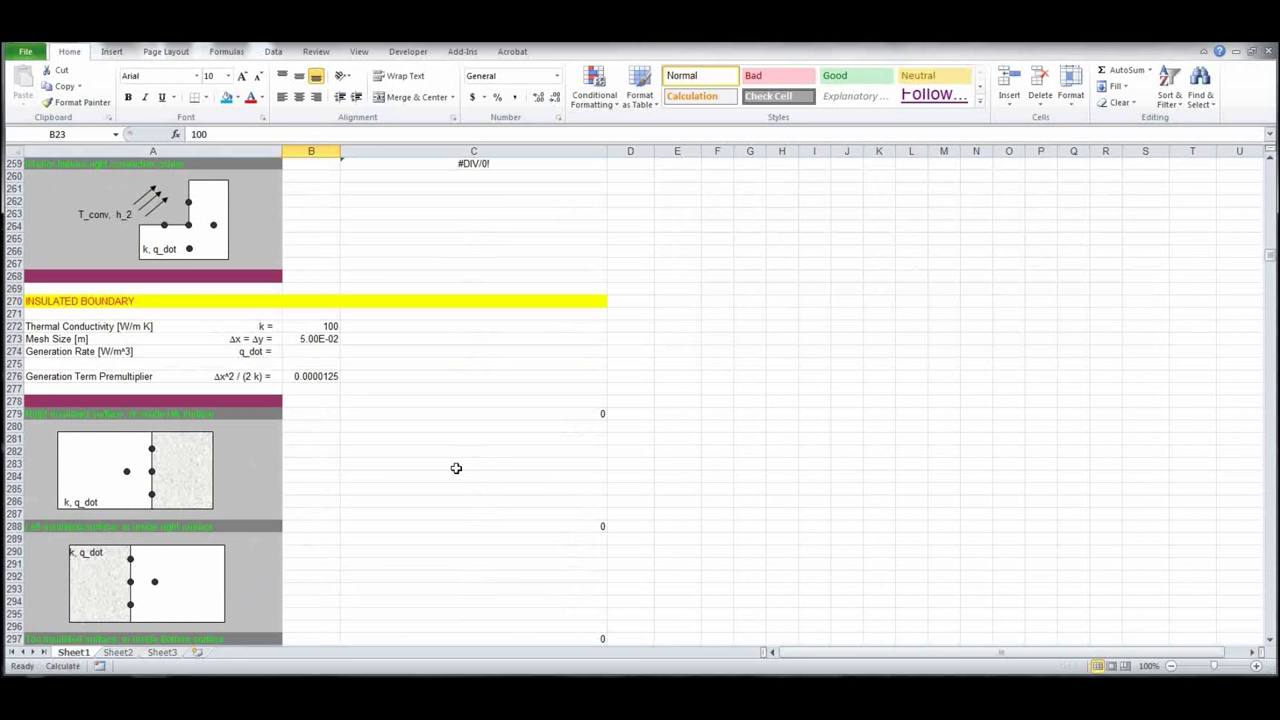
{"action": "scroll", "coordinate": [456, 468], "scroll_direction": "down", "scroll_amount": 20}
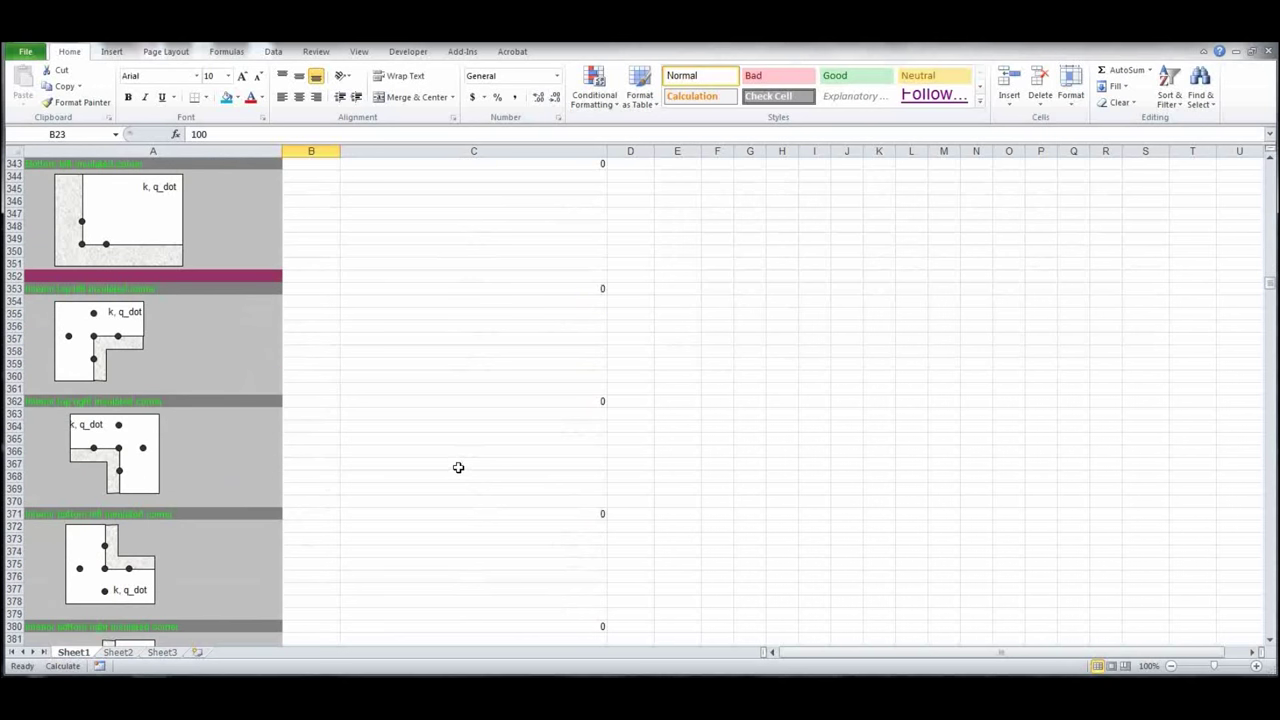
{"action": "scroll", "coordinate": [458, 467], "scroll_direction": "down", "scroll_amount": 20}
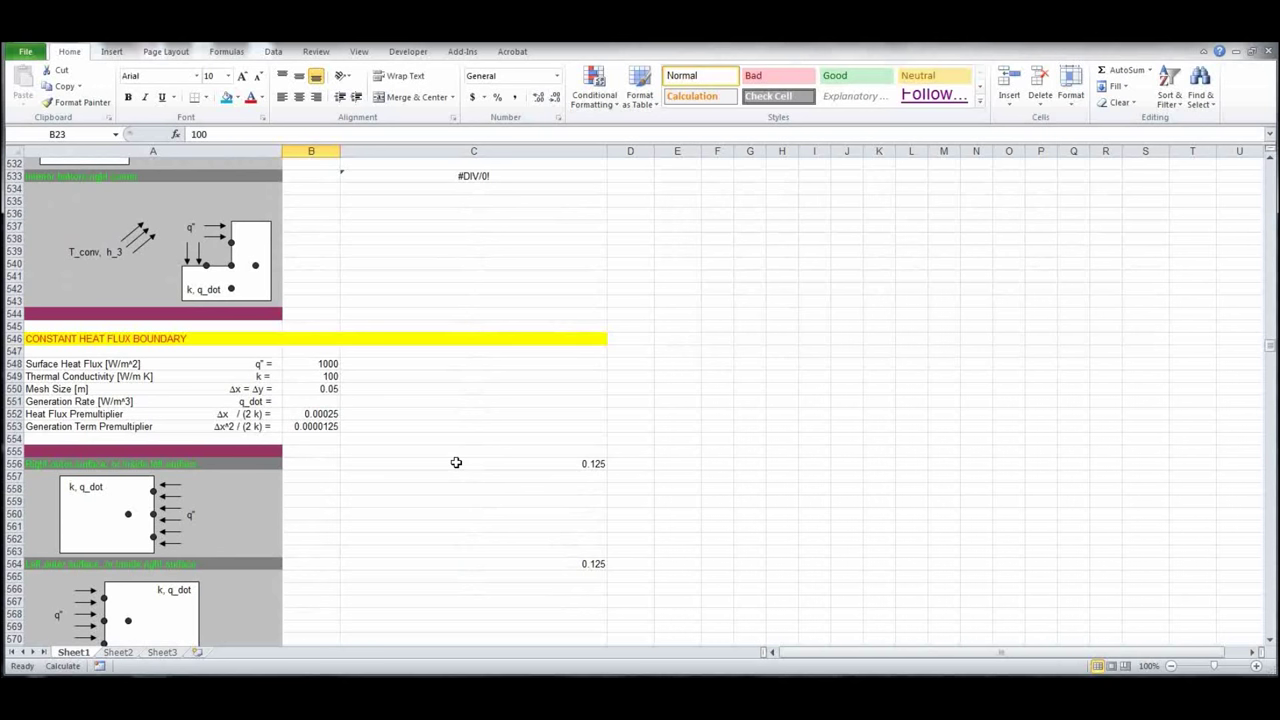
{"action": "scroll", "coordinate": [456, 463], "scroll_direction": "down", "scroll_amount": 20}
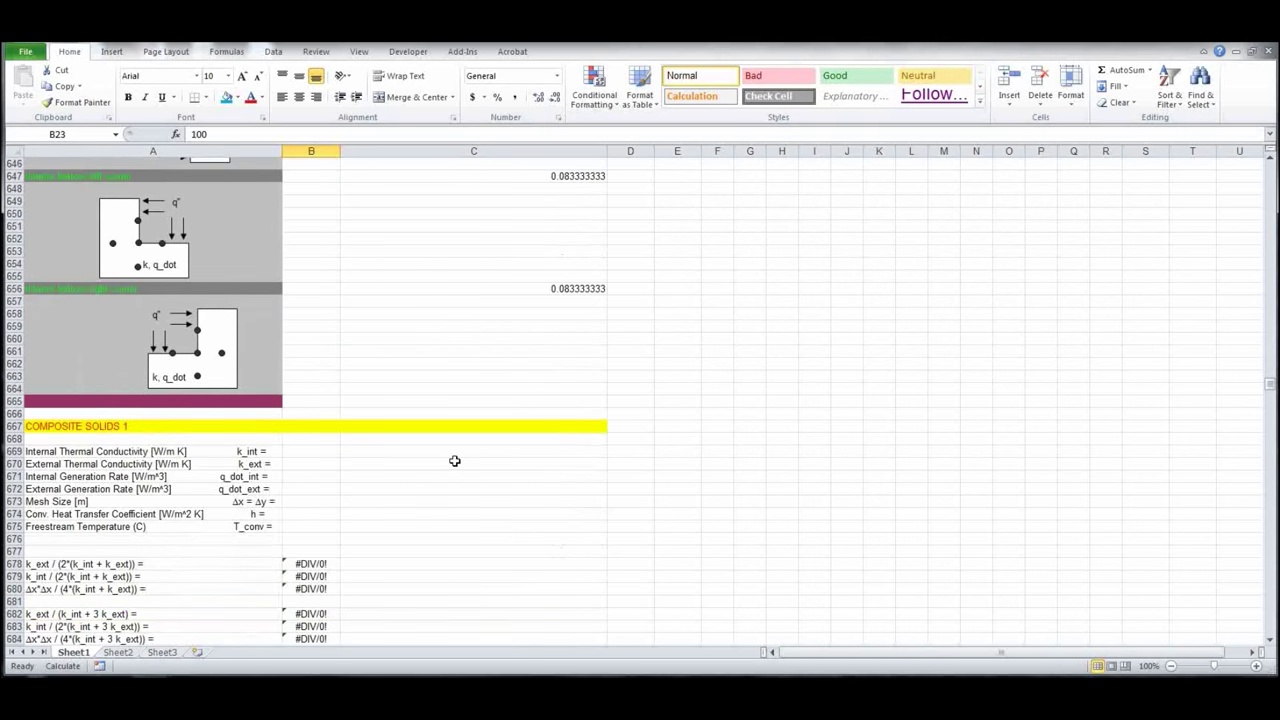
{"action": "scroll", "coordinate": [454, 461], "scroll_direction": "down", "scroll_amount": 18}
{"action": "scroll", "coordinate": [450, 456], "scroll_direction": "up", "scroll_amount": 20}
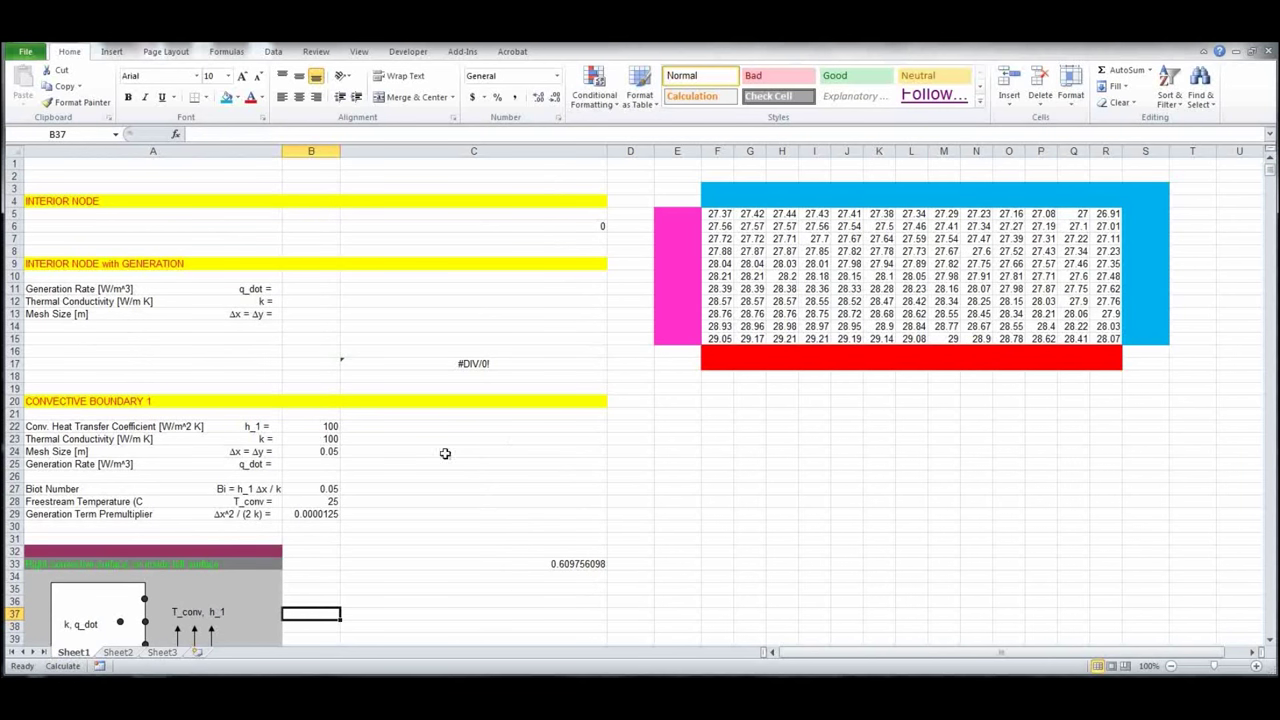
Step: Plot the F5:R15 temperature grid as a surface contour chart and move it below the grid
{"action": "left_click_drag", "start_coordinate": [712, 214], "coordinate": [1100, 338]}
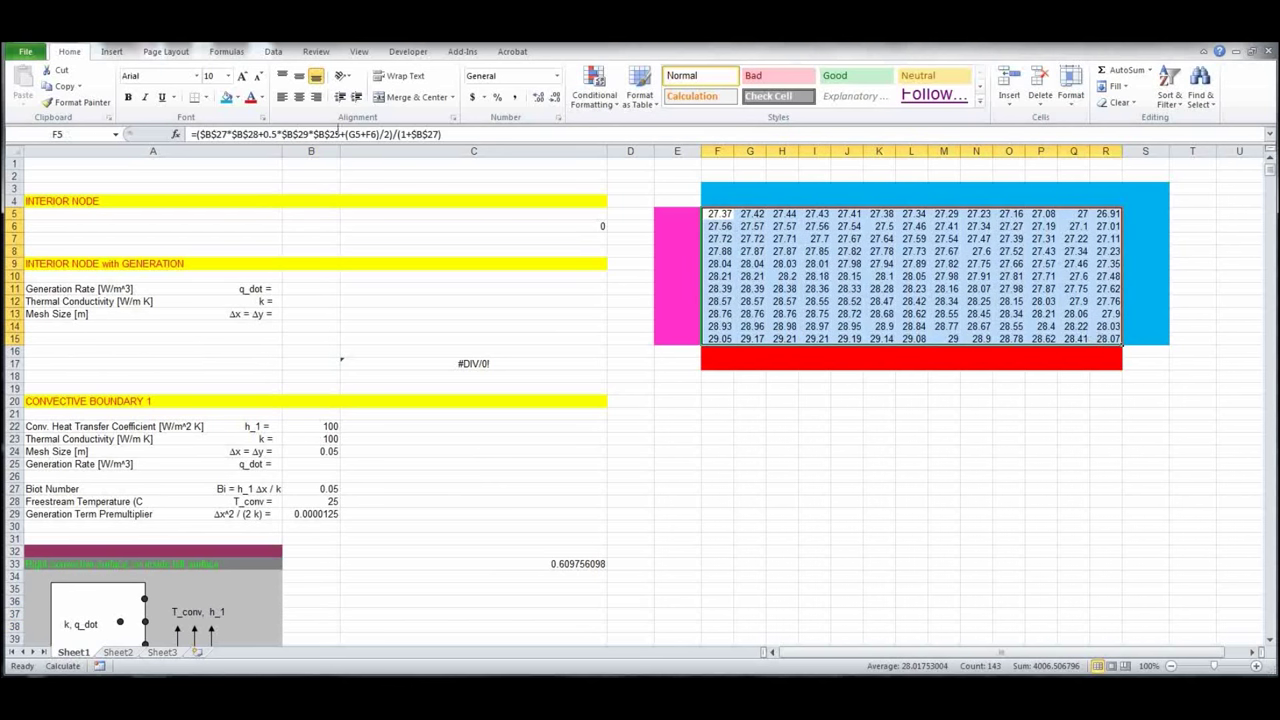
{"action": "left_click", "coordinate": [111, 52]}
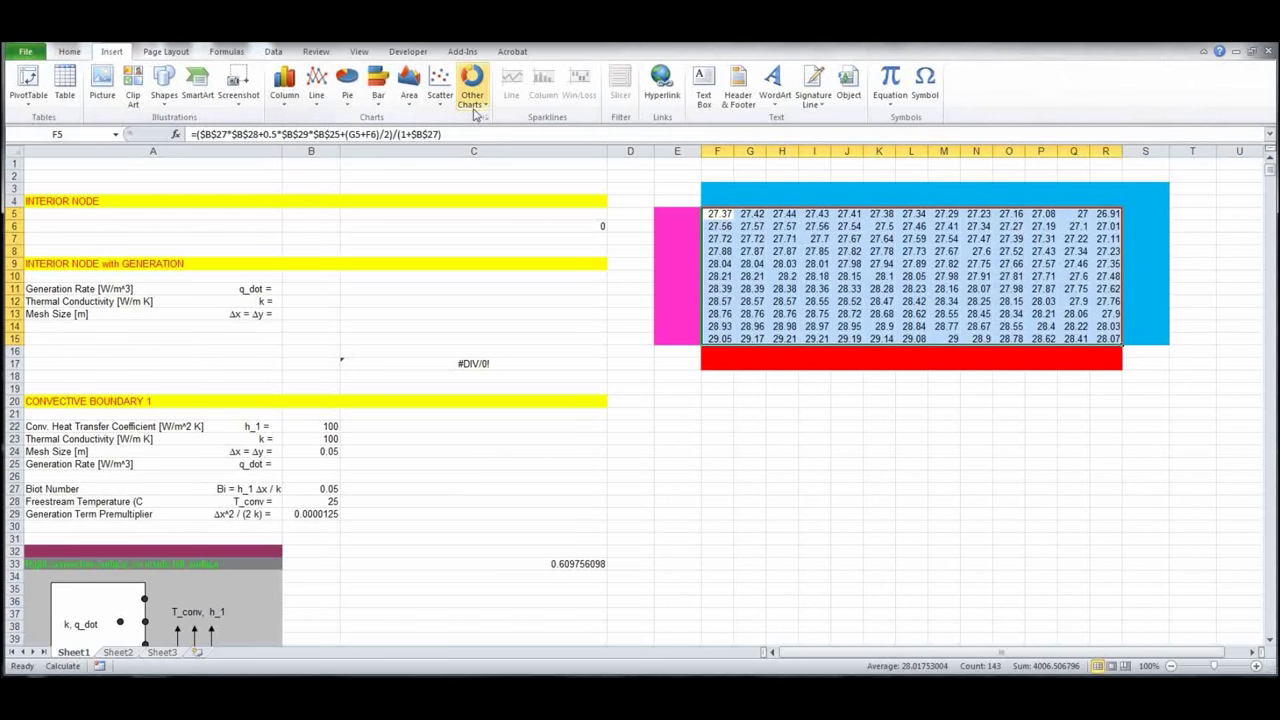
{"action": "left_click", "coordinate": [472, 92]}
{"action": "left_click", "coordinate": [426, 200]}
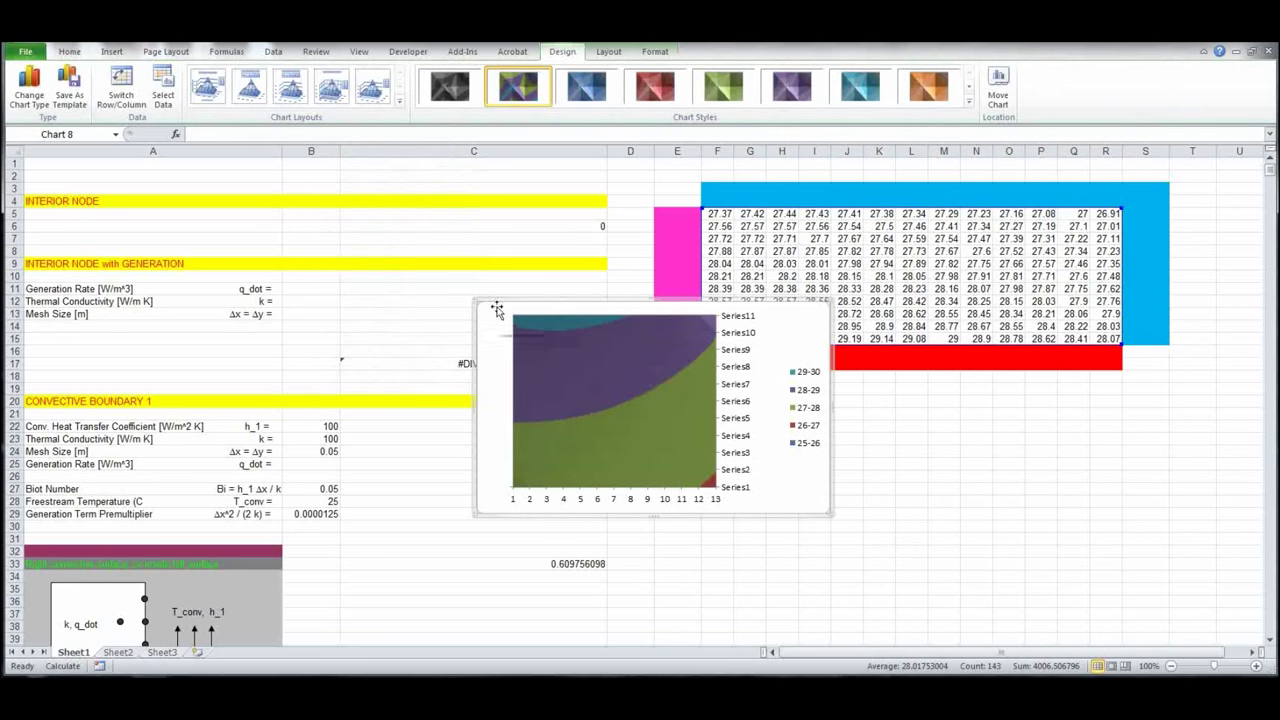
{"action": "left_click_drag", "start_coordinate": [497, 303], "coordinate": [766, 409]}
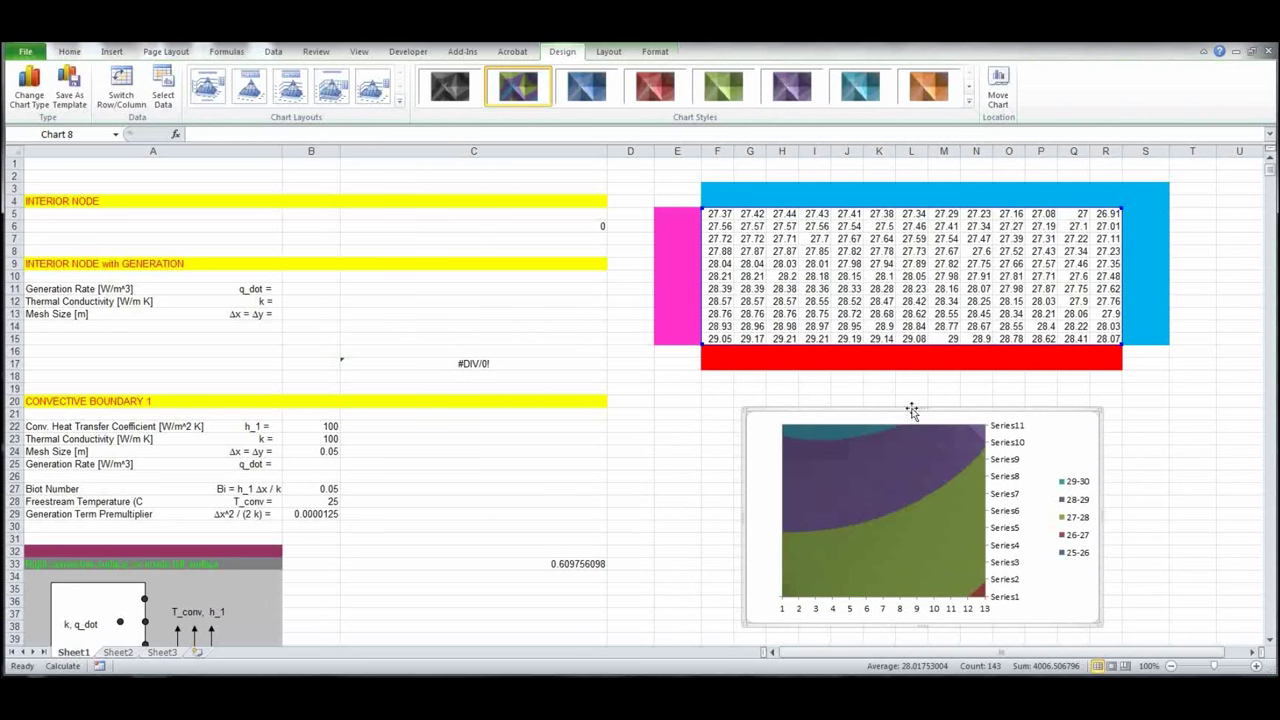
Step: Show the contour chart's depth axis in reverse order, then nudge the chart slightly up
{"action": "left_click", "coordinate": [607, 51]}
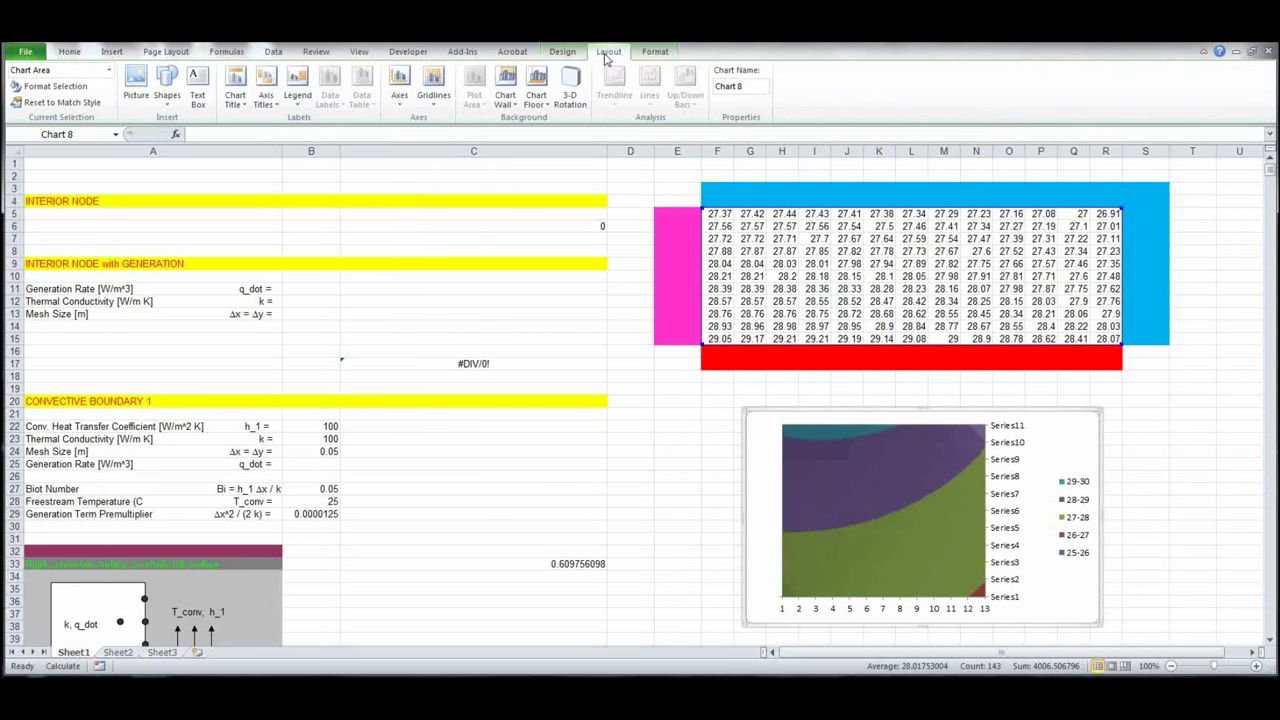
{"action": "left_click", "coordinate": [399, 95]}
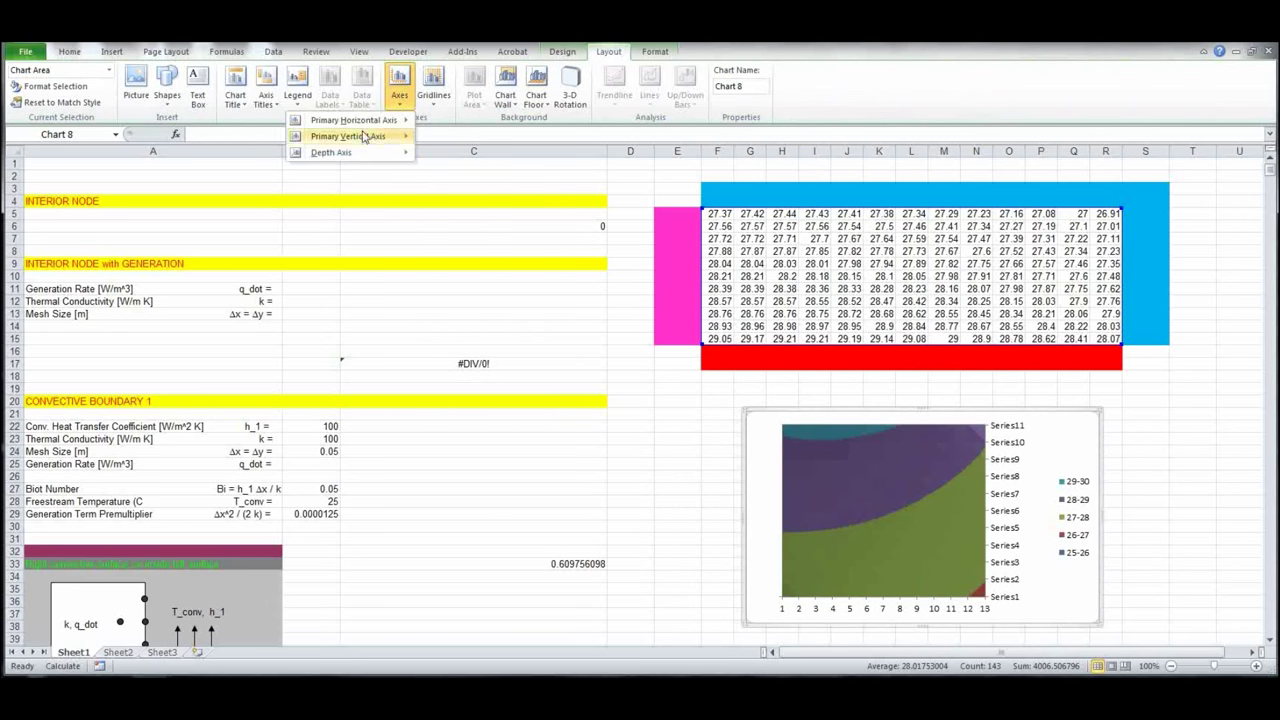
{"action": "mouse_move", "coordinate": [351, 155]}
{"action": "left_click", "coordinate": [176, 263]}
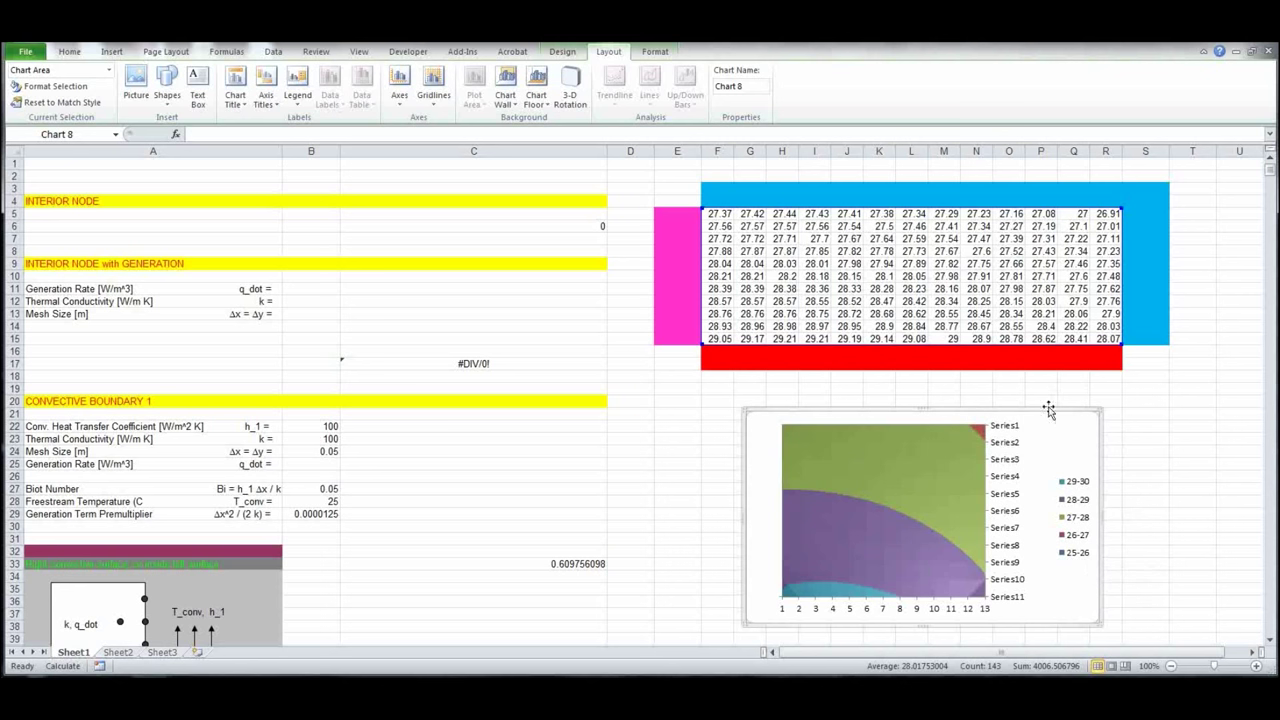
{"action": "left_click_drag", "start_coordinate": [1050, 410], "coordinate": [1046, 396]}
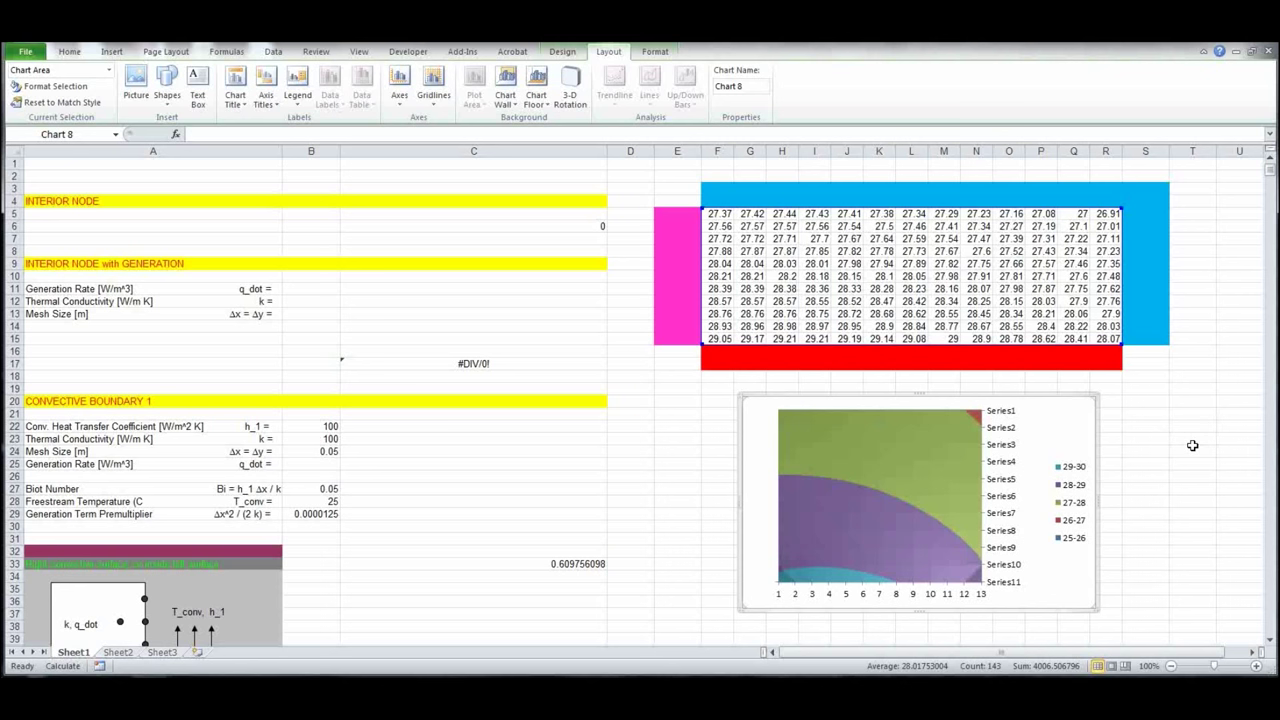
Step: Enter 50 for h_1 in B22 so the grid and contour chart recalculate
{"action": "left_click", "coordinate": [318, 427]}
{"action": "type", "text": "5"}
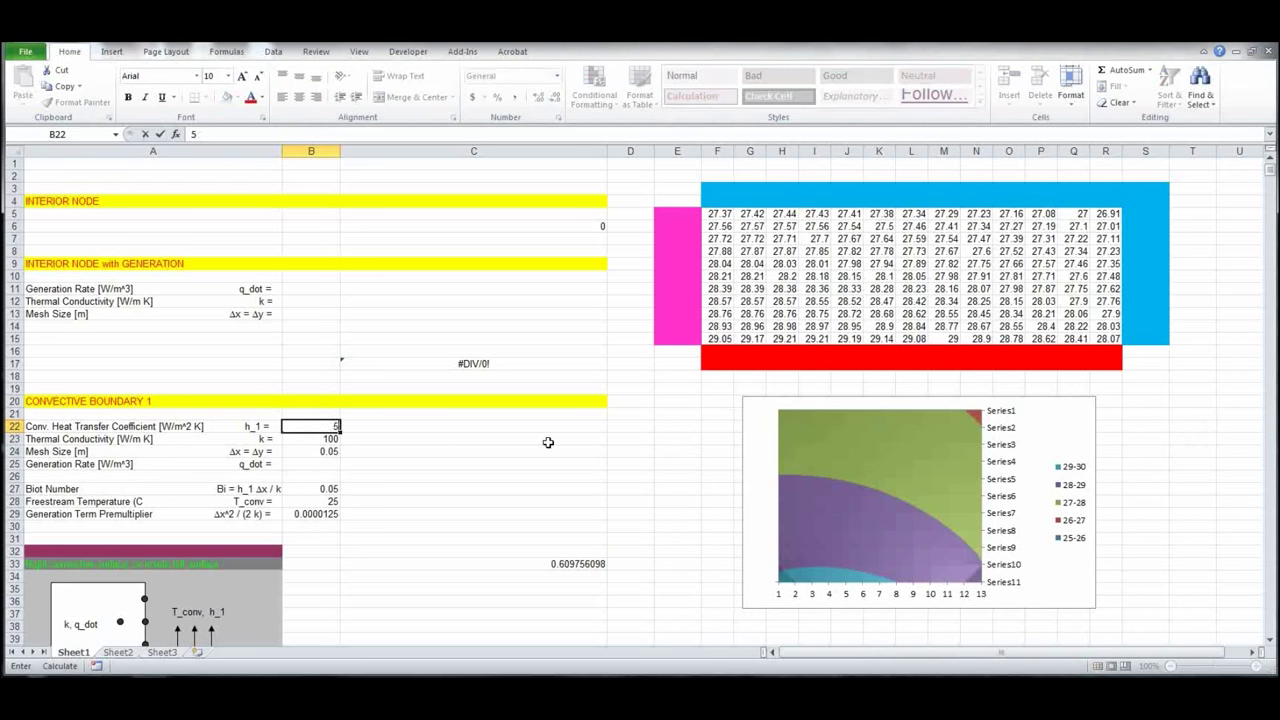
{"action": "key", "text": "Return"}
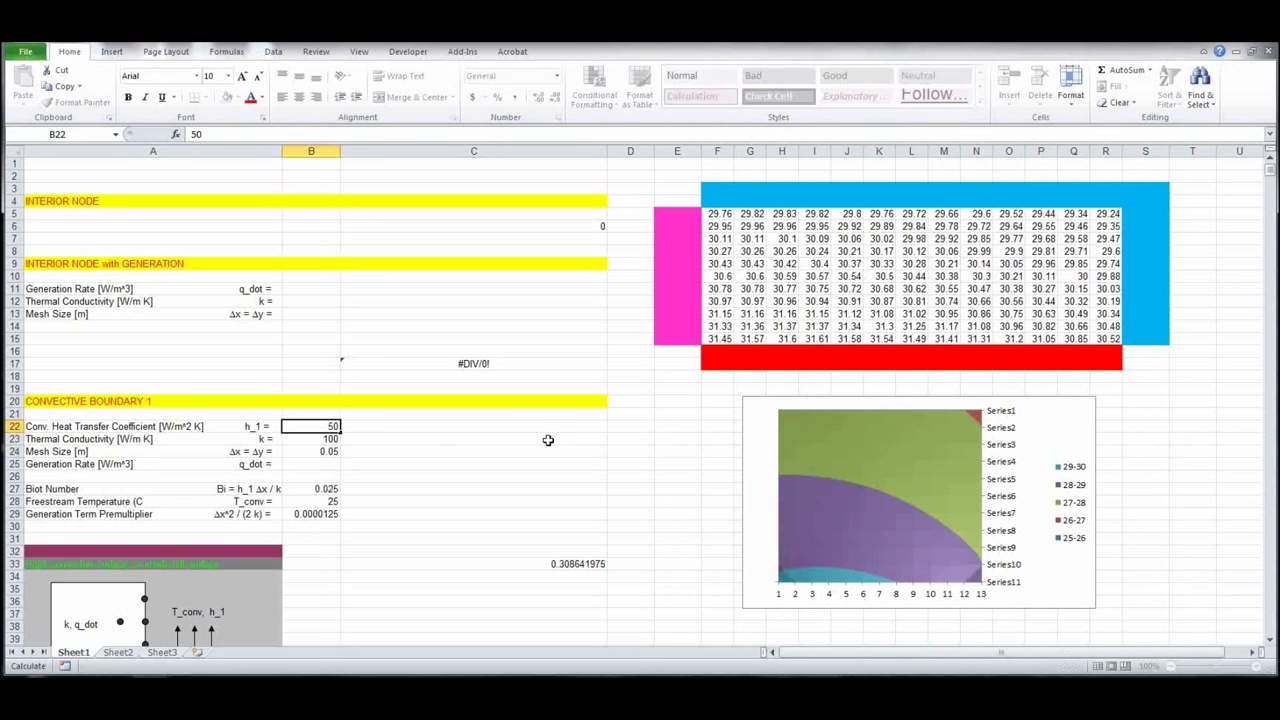
{"action": "key", "text": "Return"}
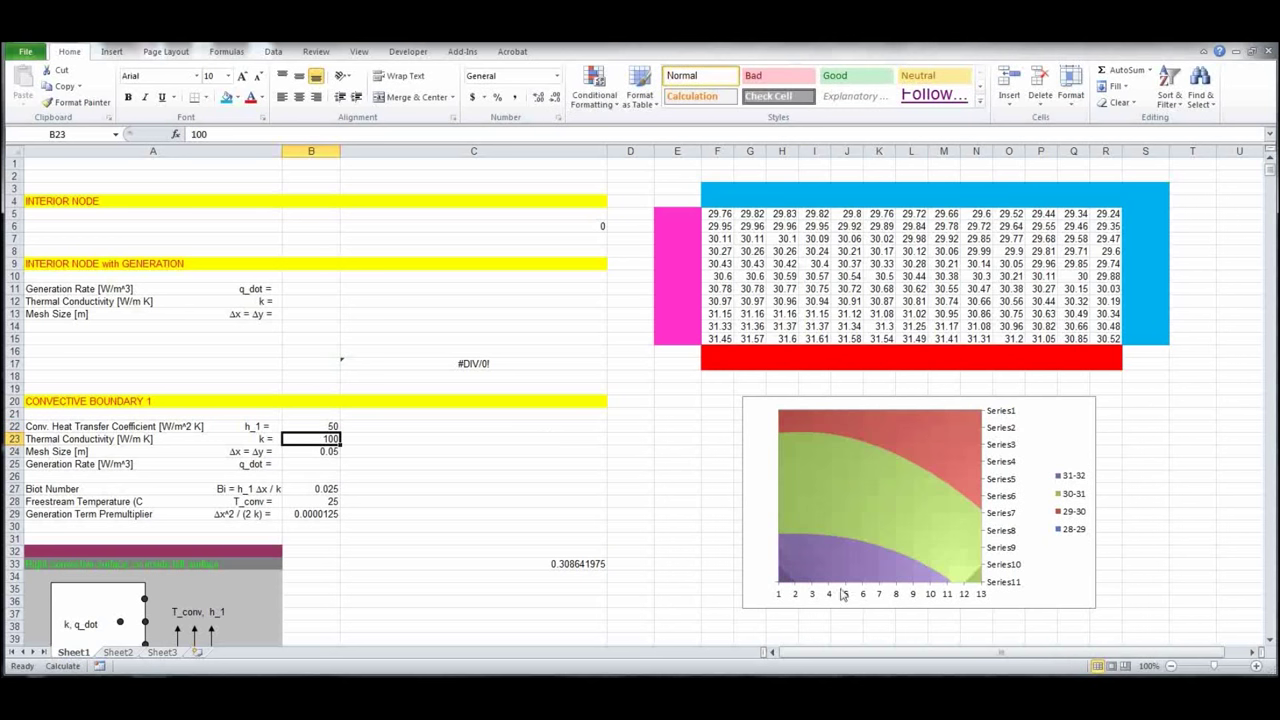